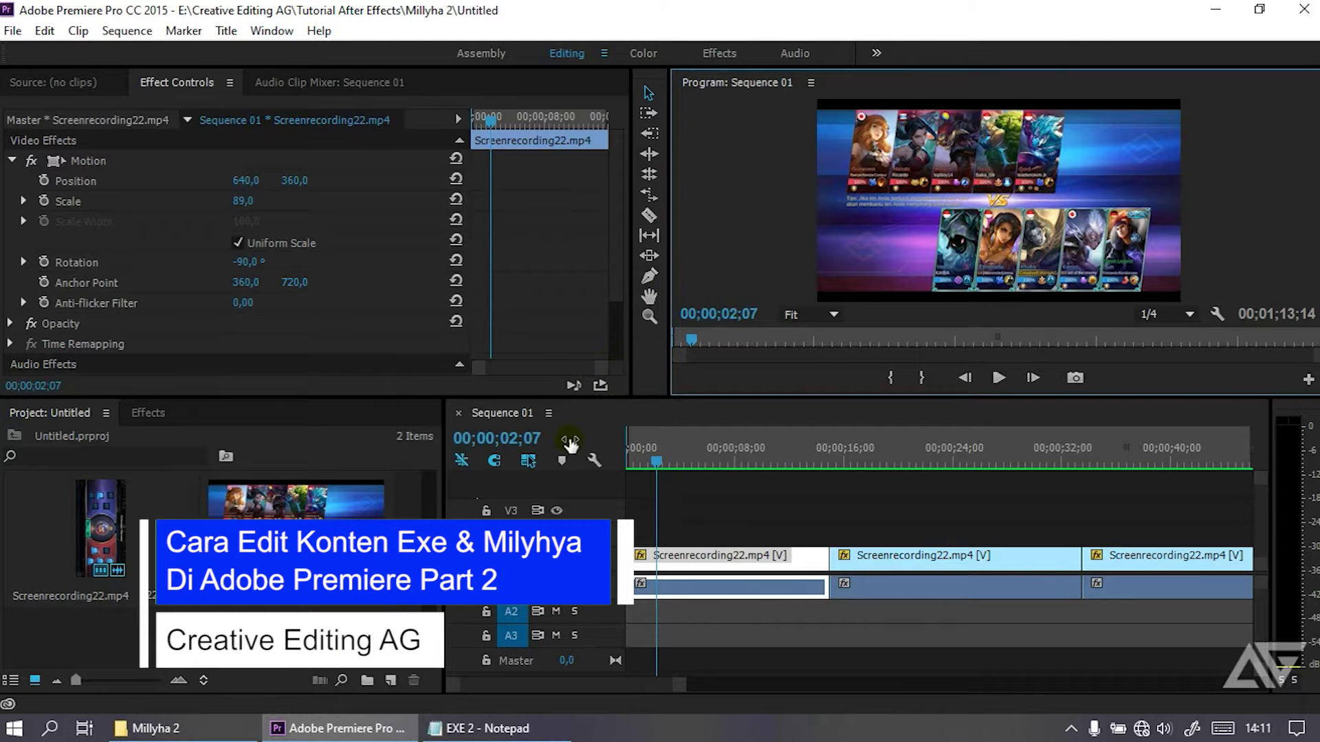
- Glance at the to-do notes twice, then go back to the project items panel
left_click(493, 718)
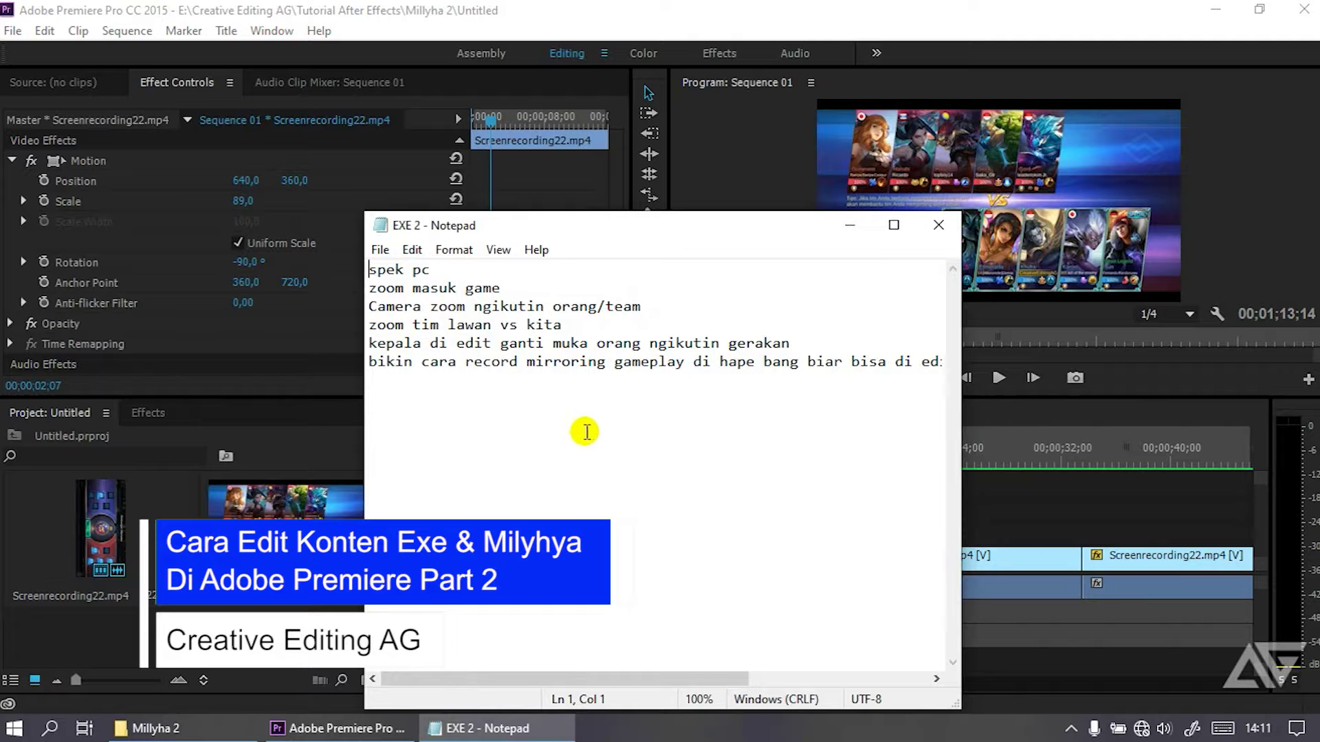
left_click(856, 226)
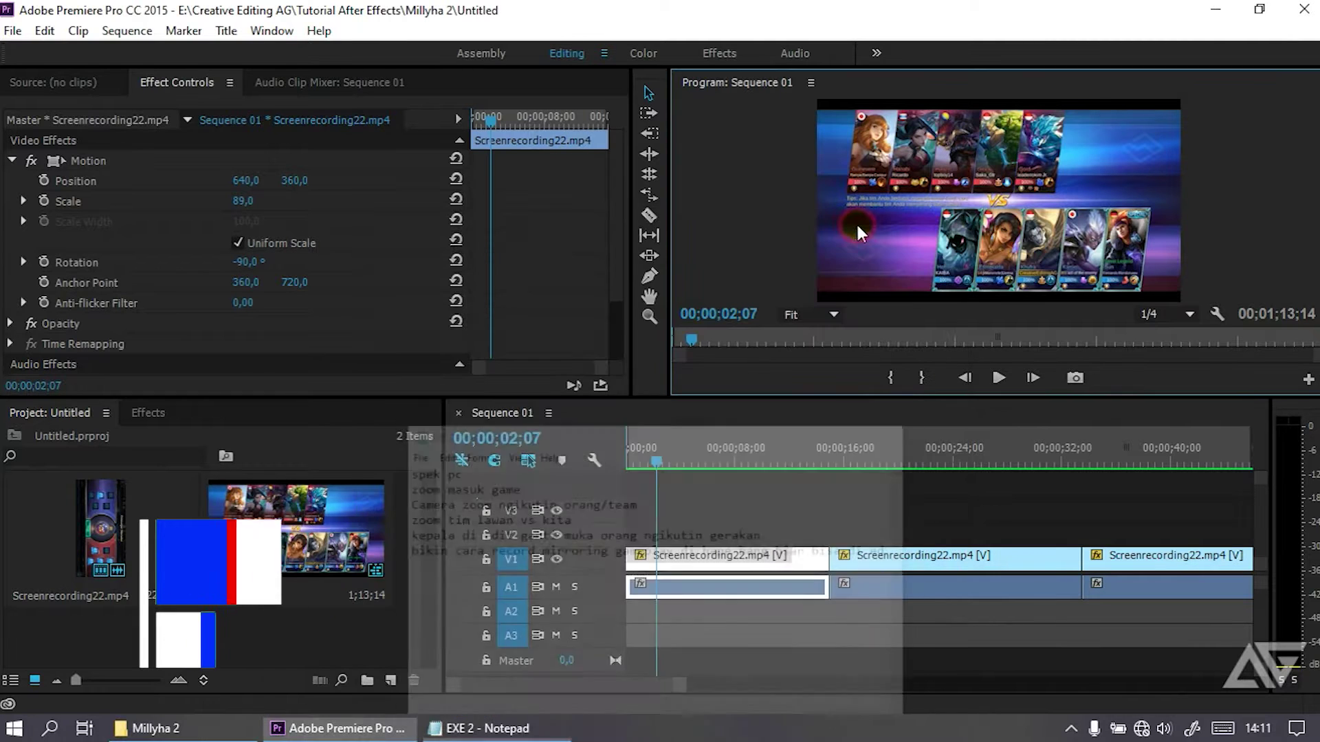
left_click(473, 734)
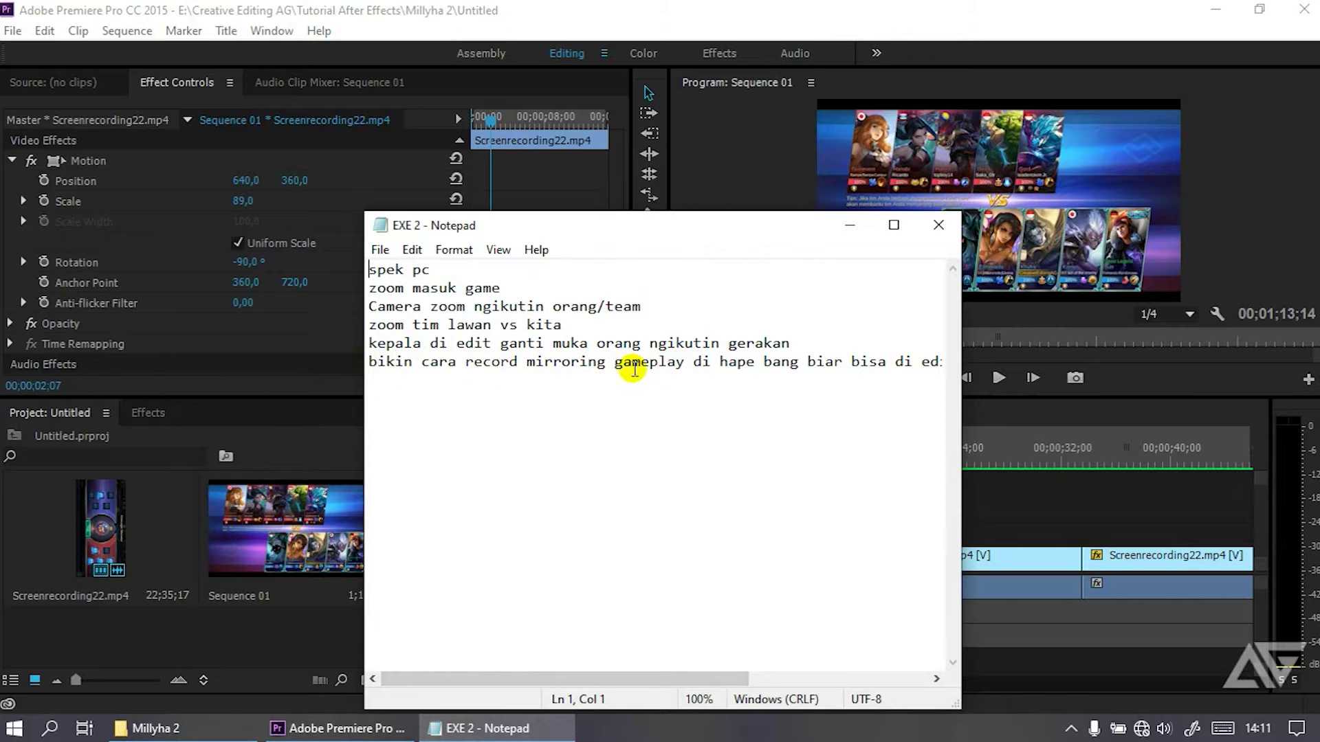
left_click(848, 227)
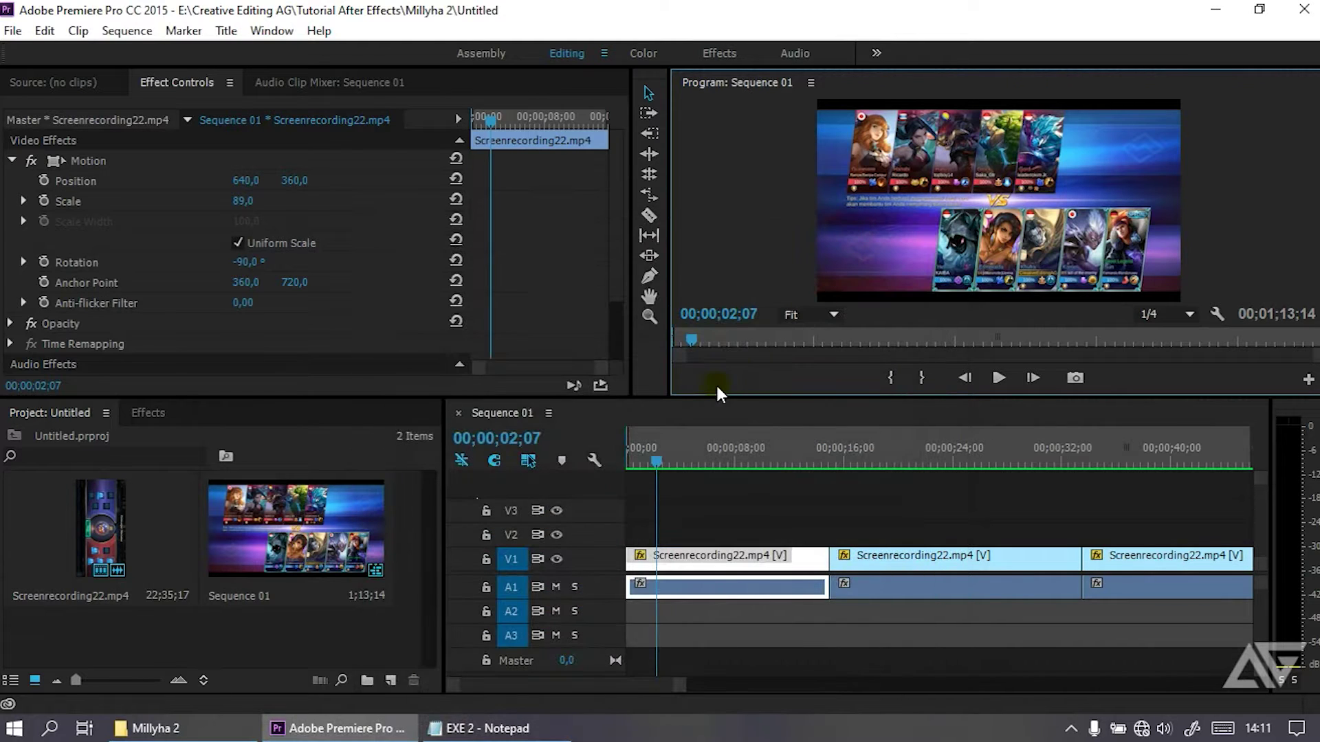
left_click(313, 613)
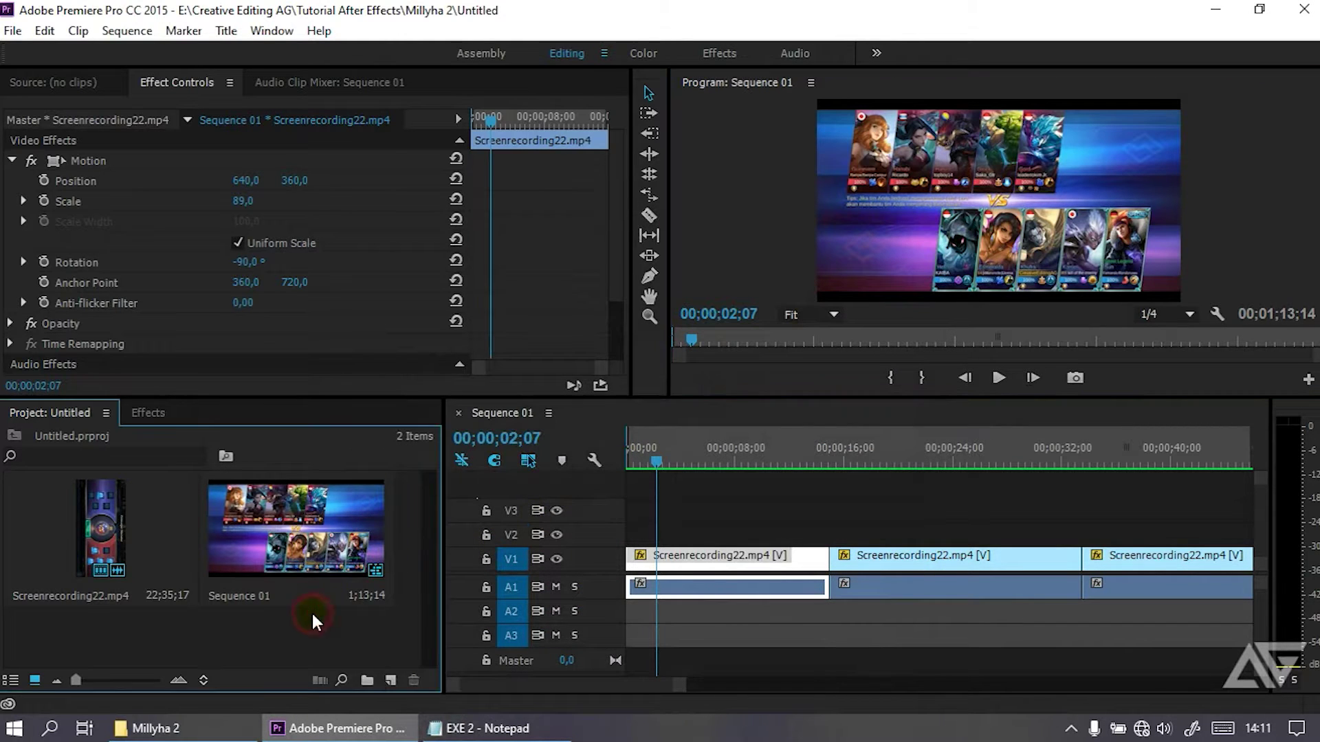
- Zoom the Premiere timeline out to fit all clips and park the playhead past the last clip
left_click(204, 732)
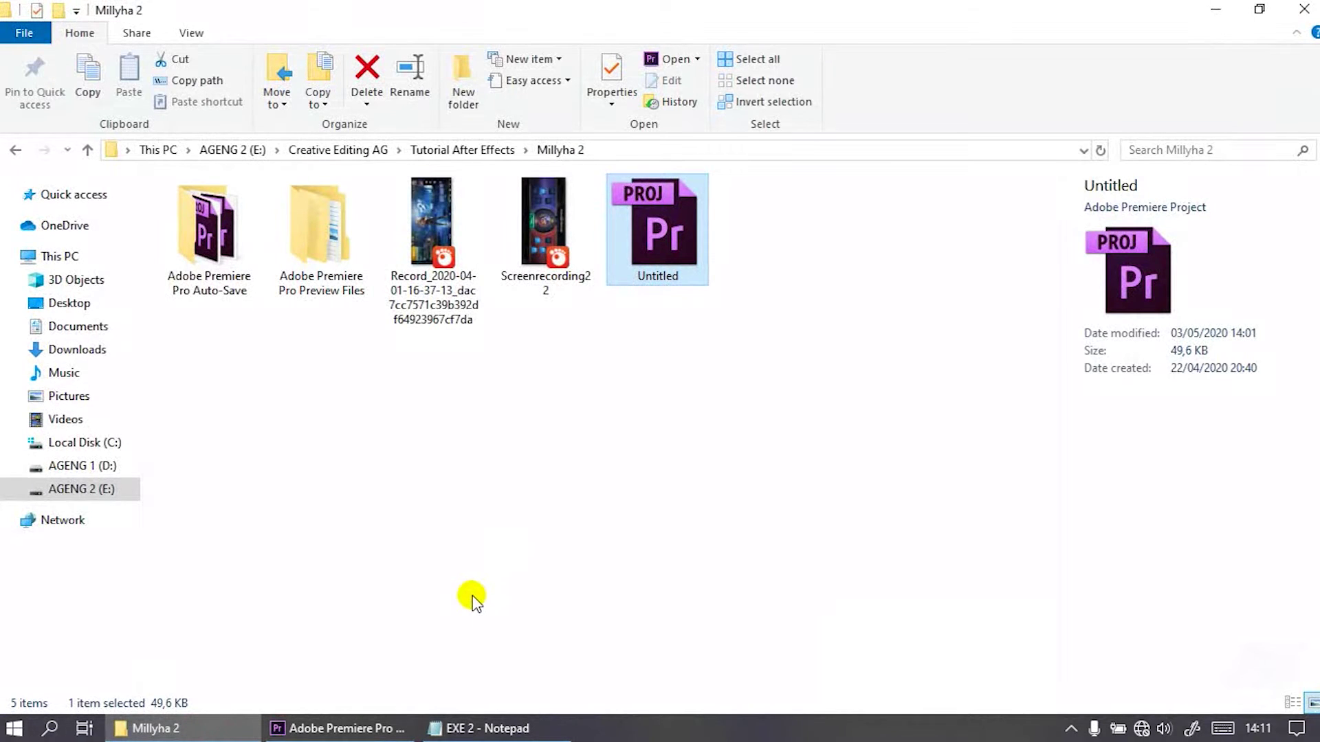
left_click(454, 730)
left_click(357, 734)
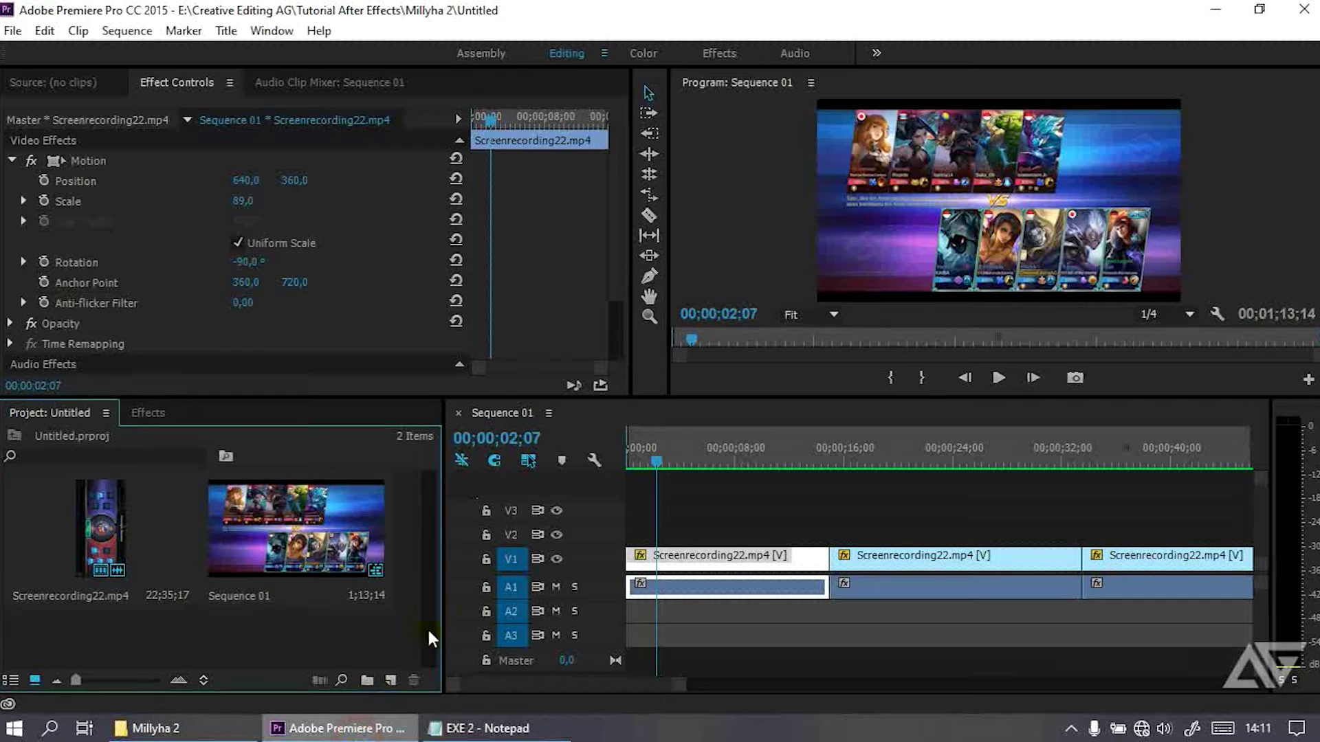
left_click_drag(685, 693, 859, 687)
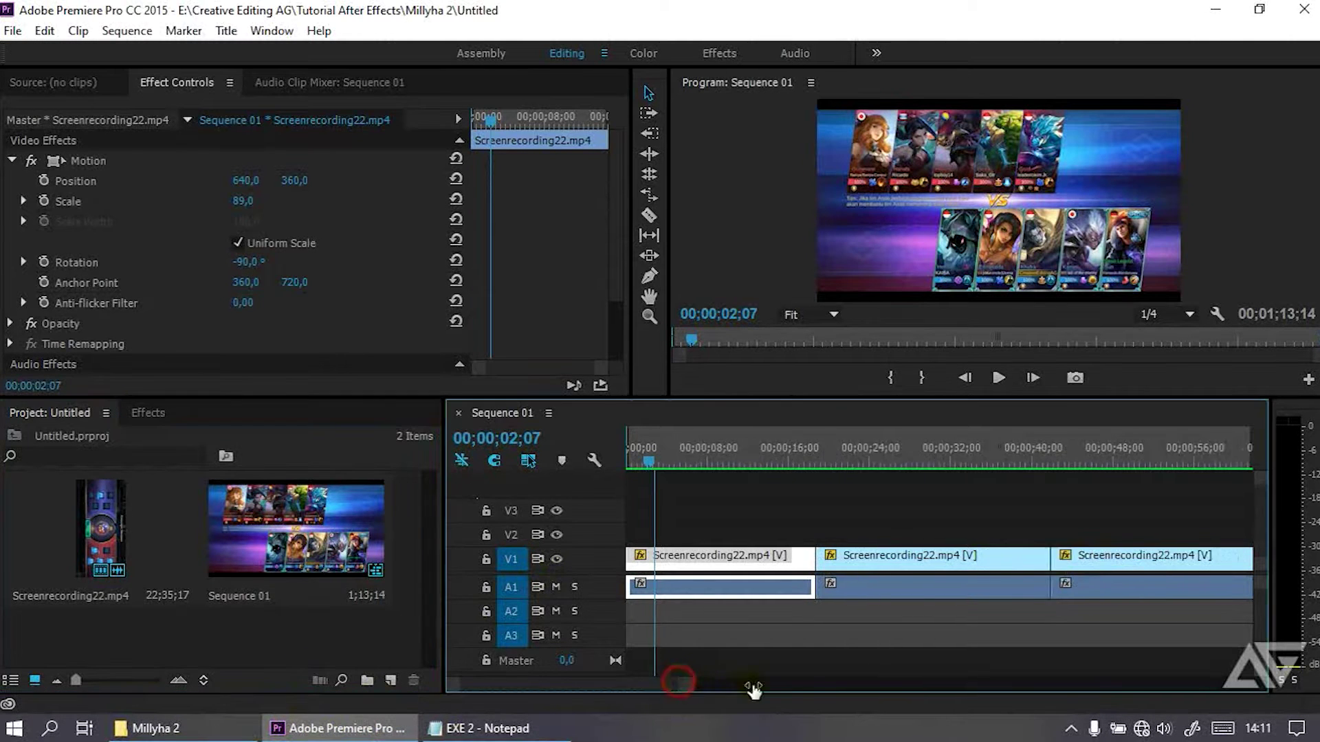
left_click(643, 459)
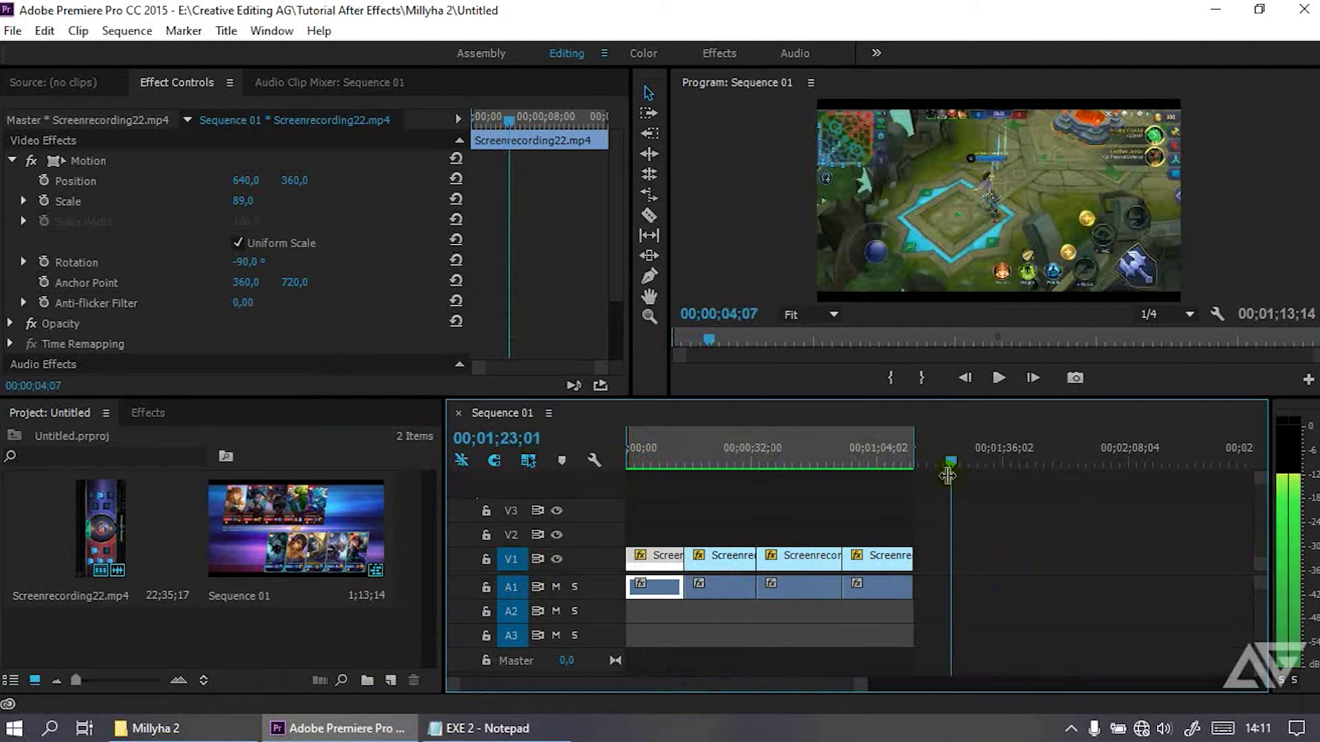
- In the Millyha 2 folder, check the recording's details, play Screenrecording22, and launch FormatFactory
left_click(151, 729)
left_click(461, 258)
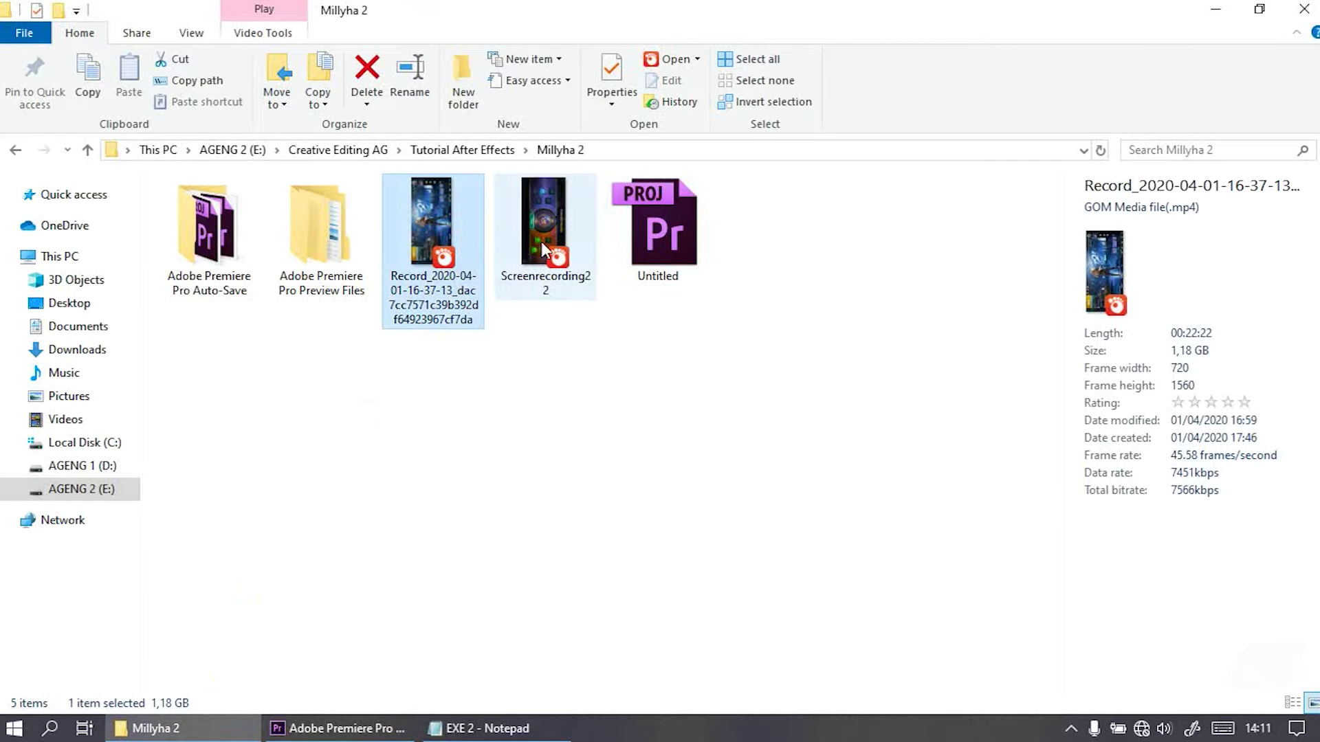
left_click(531, 364)
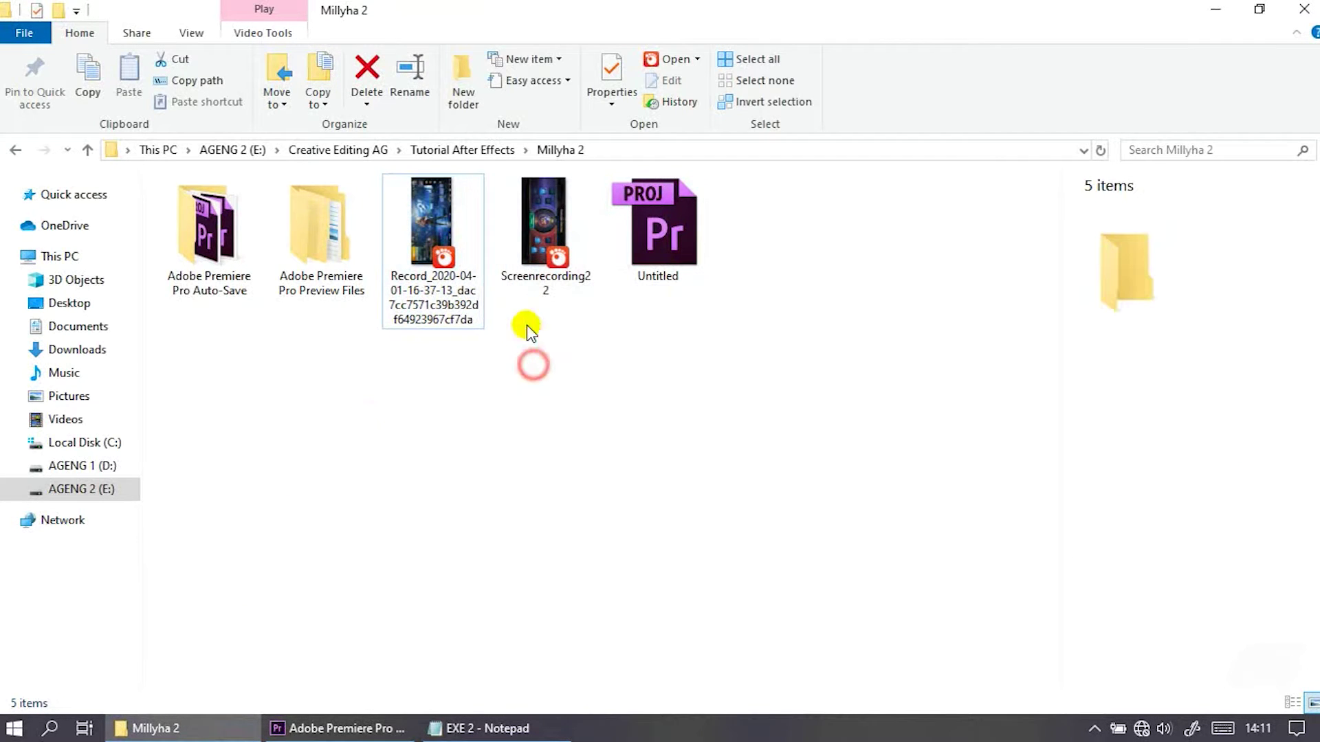
double_click(533, 254)
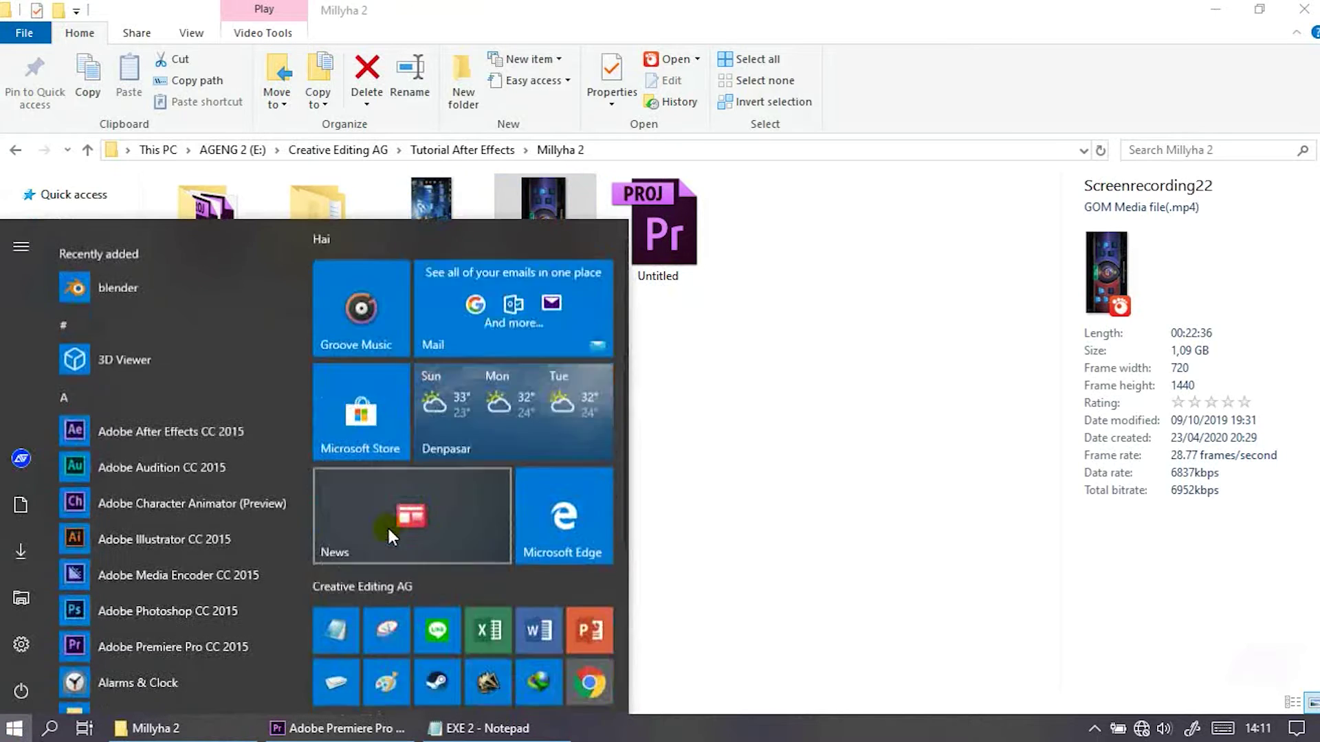
scroll(388, 530, "down", 3)
left_click(394, 502)
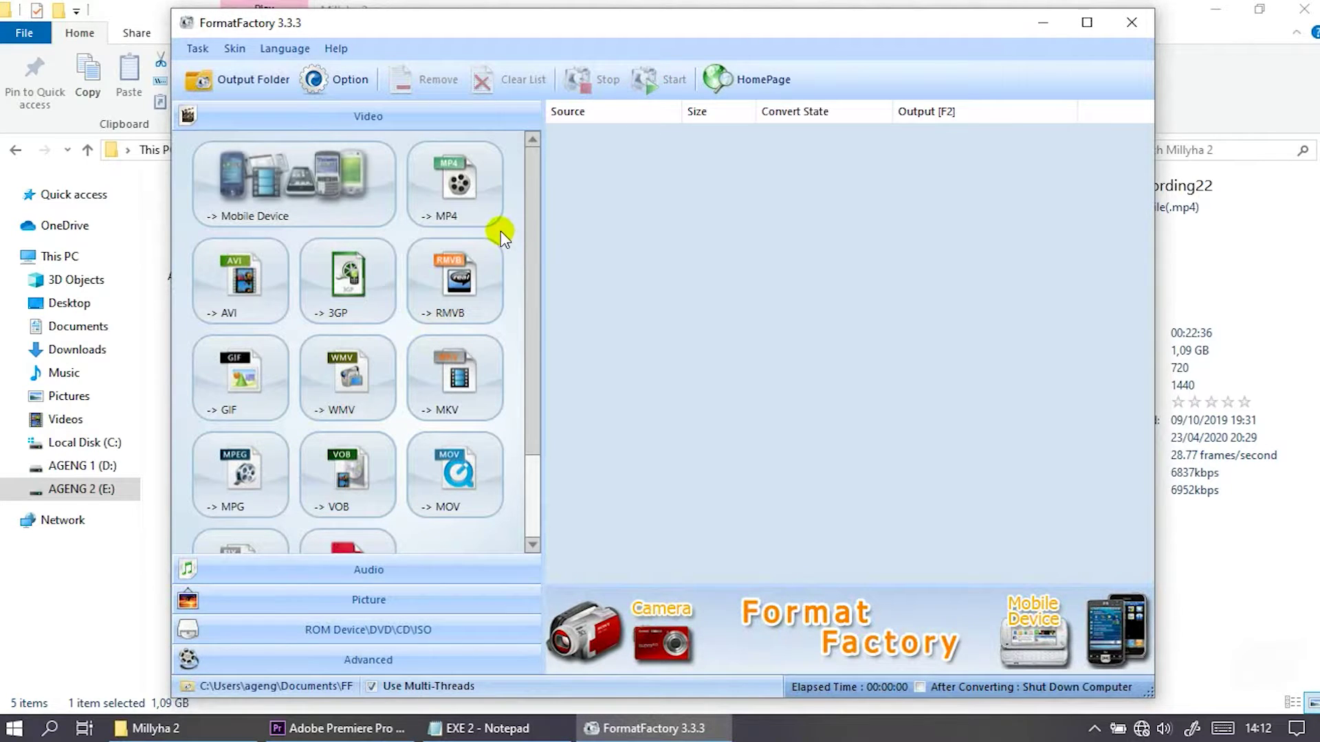
- Cancel the MP4 conversion setup, close FormatFactory, and switch back to the Premiere project
left_click(462, 218)
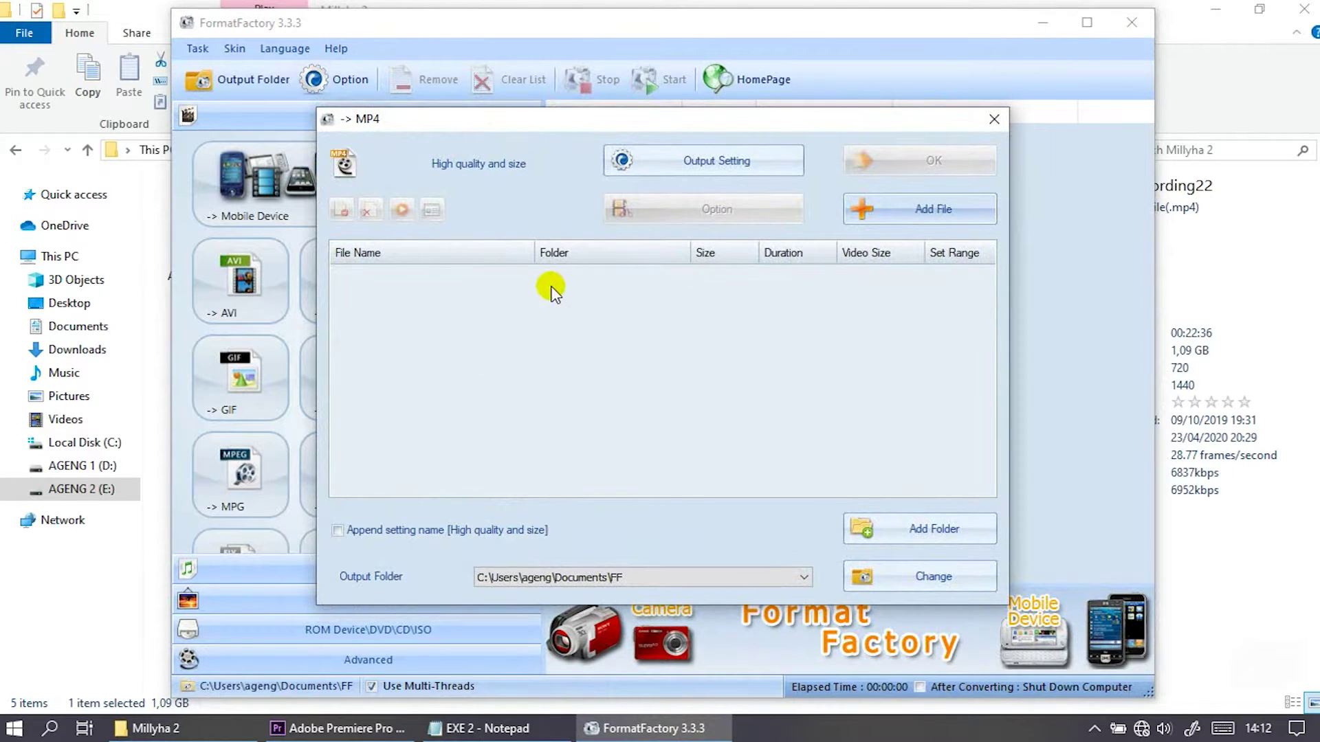
left_click(1000, 114)
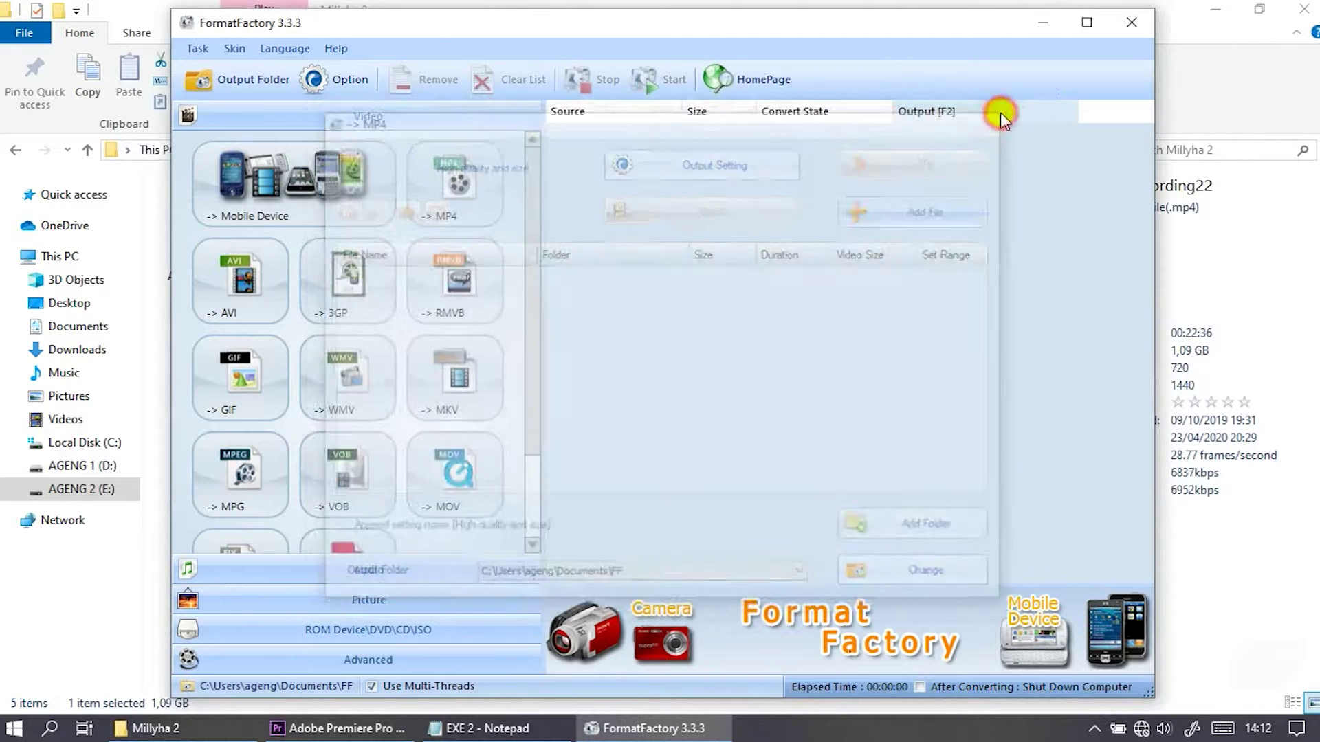
left_click(1132, 22)
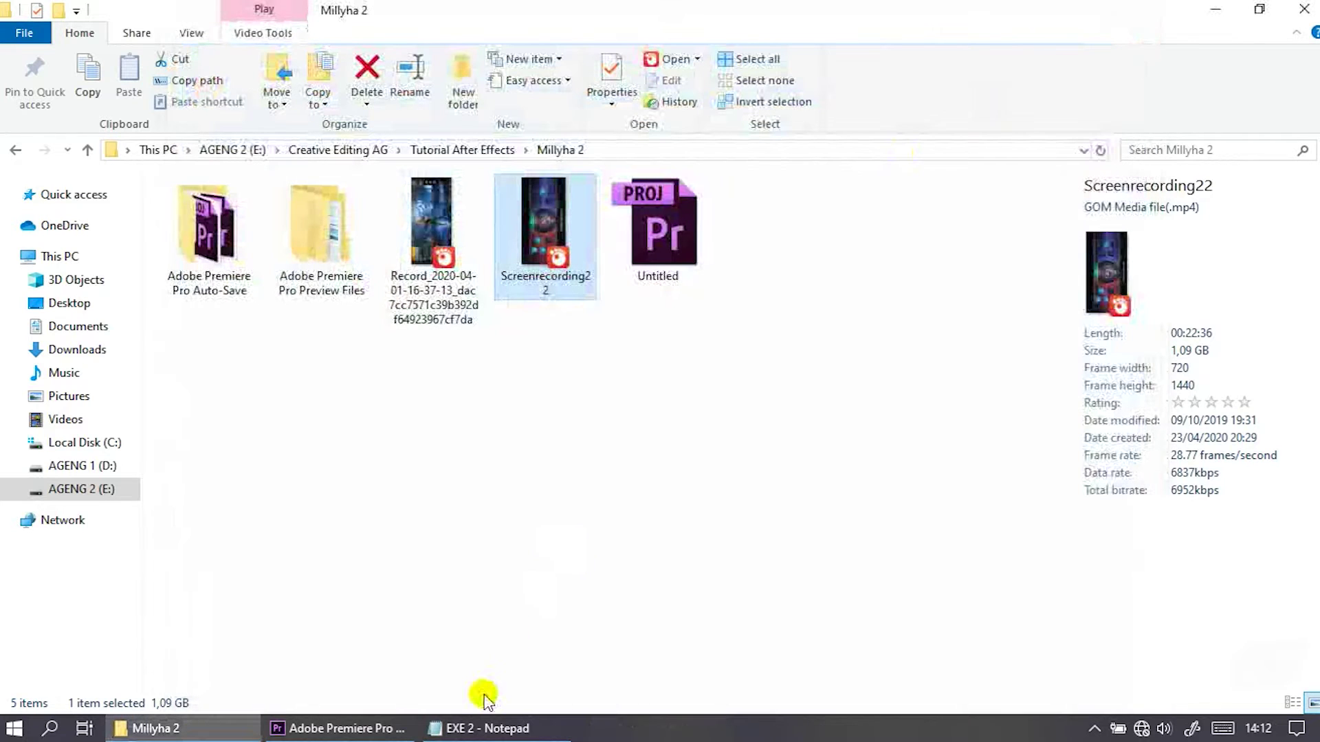
left_click(340, 728)
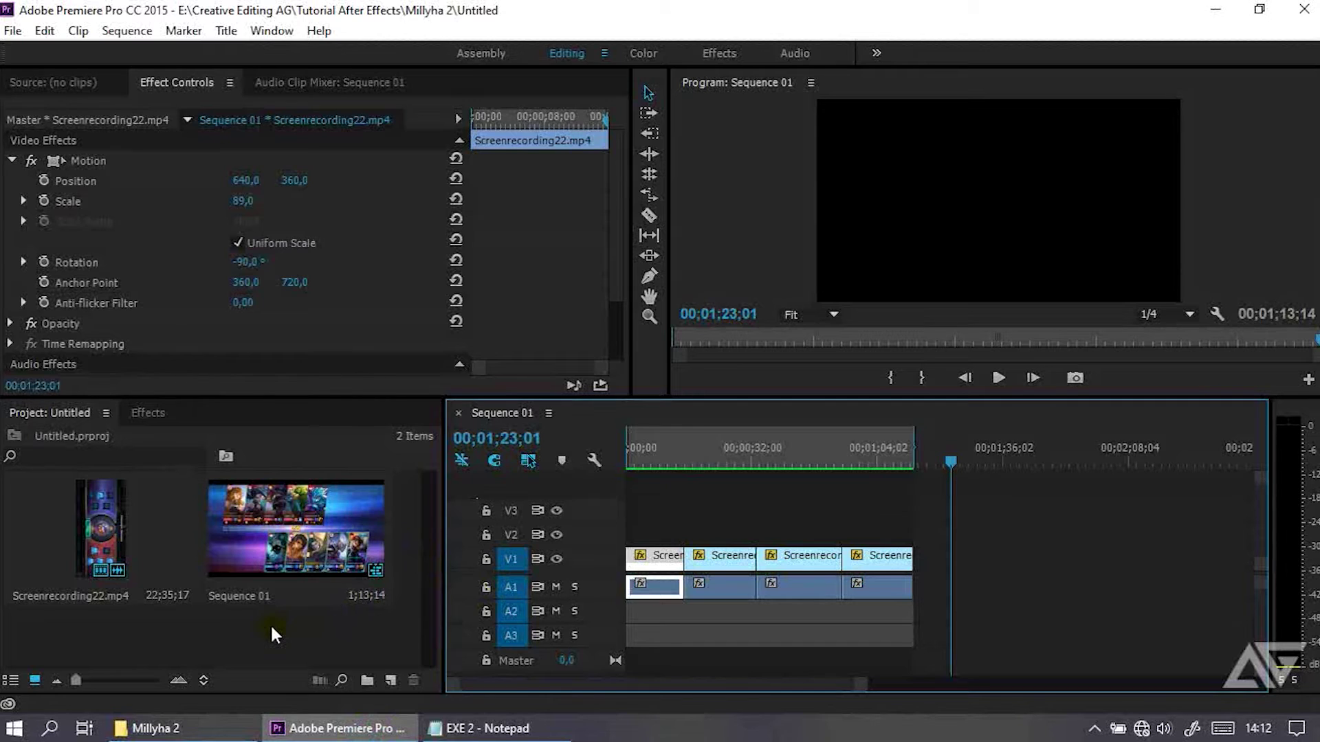
- Review the 'zoom masuk game' item in the to-do notes, then hide them
left_click(118, 543)
left_click(481, 727)
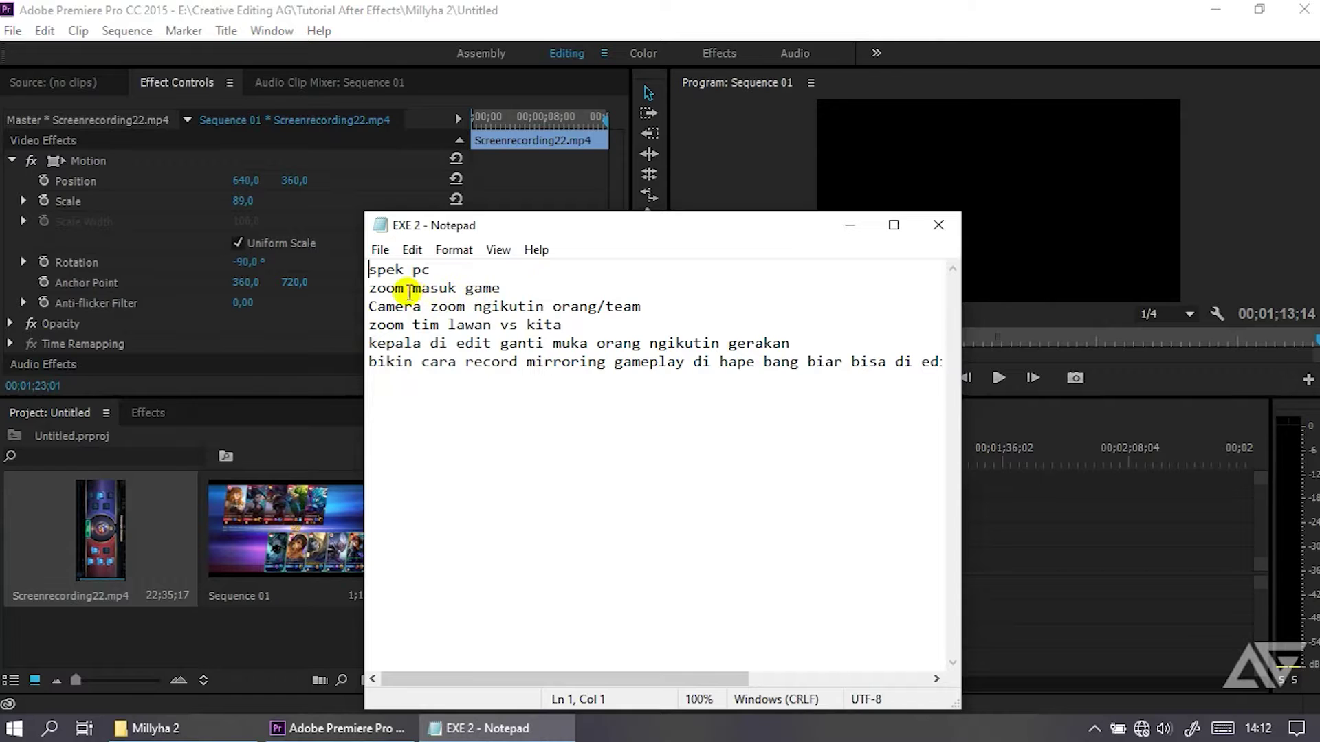
left_click(506, 288, "shift")
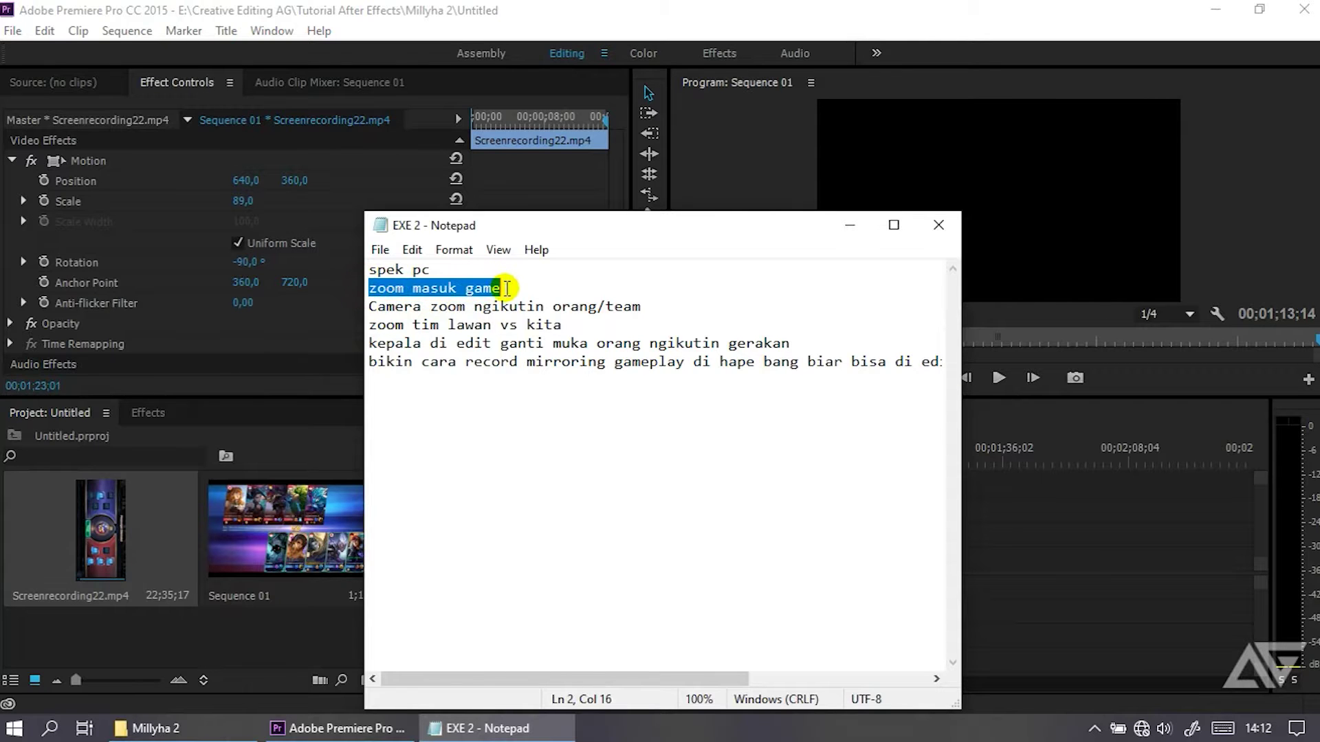
left_click(852, 224)
- Zoom the timeline in and scrub the playhead to 00;00;02;09
left_click_drag(932, 458, 629, 460)
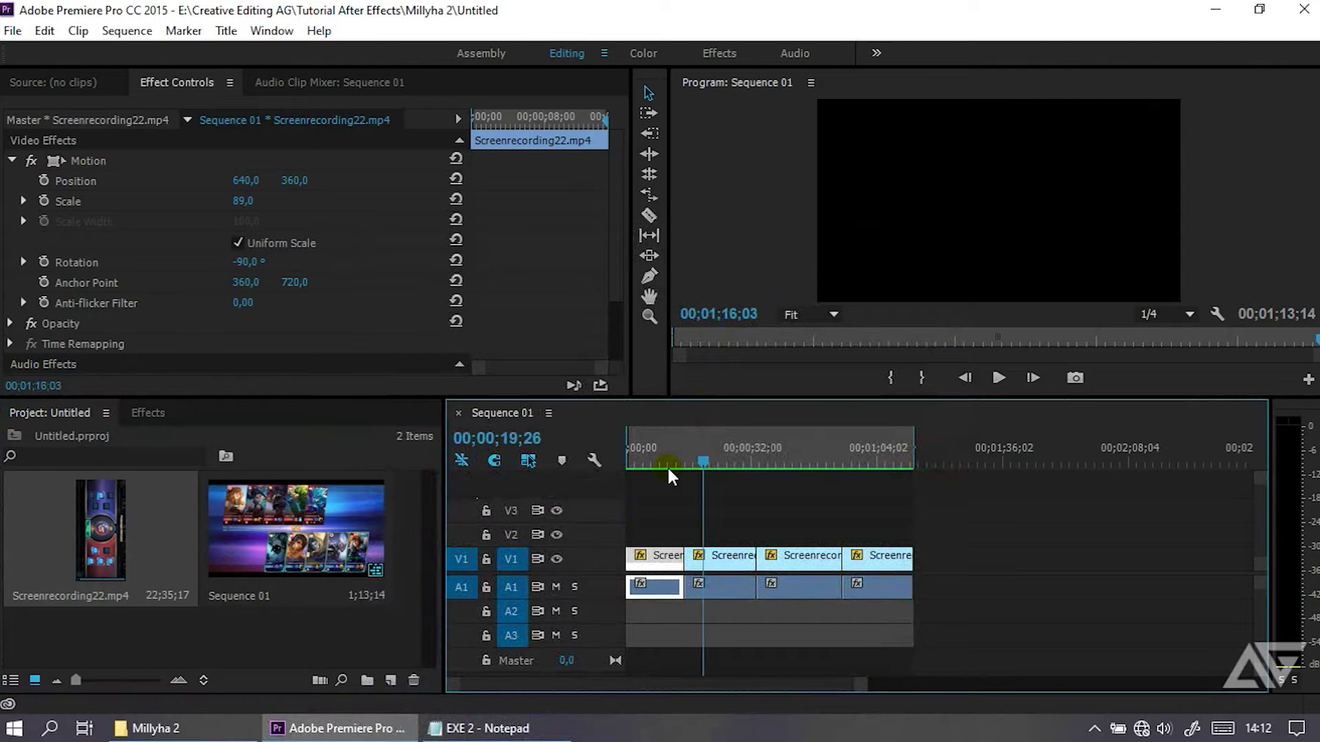
left_click_drag(860, 684, 715, 684)
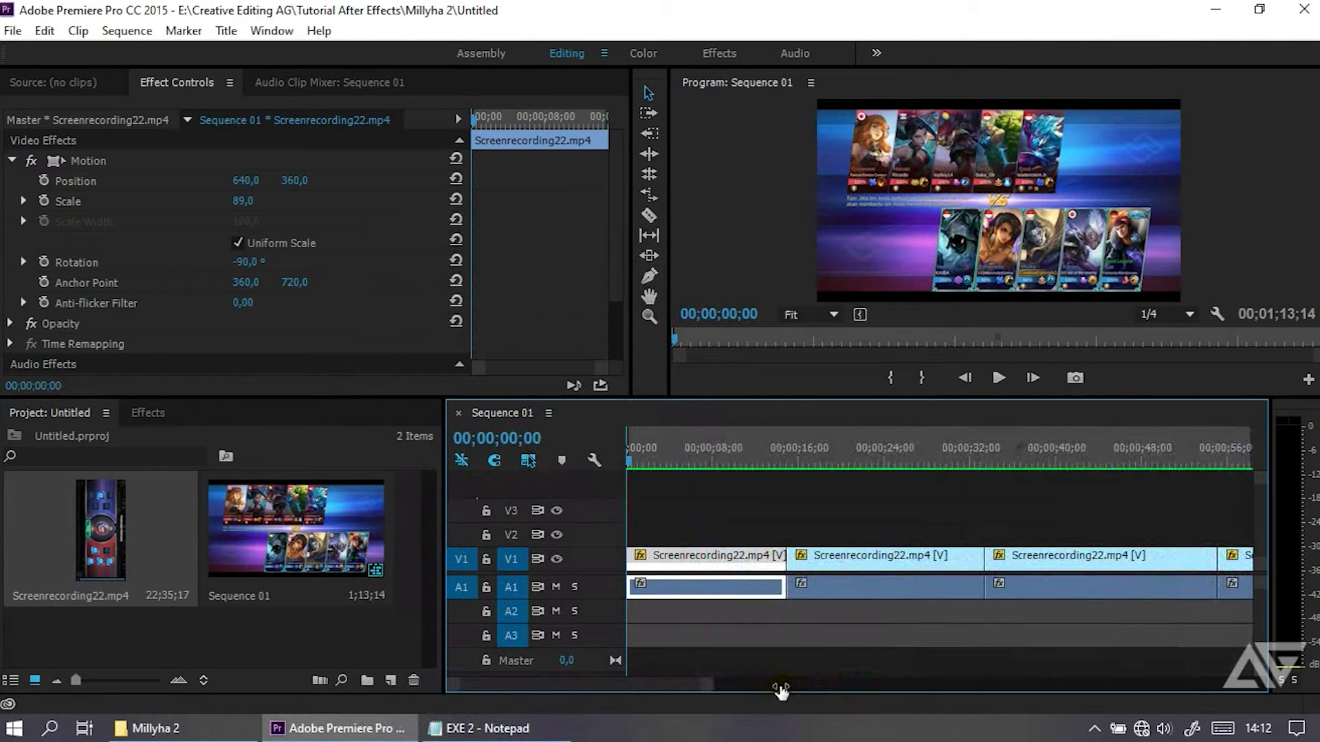
left_click_drag(632, 464, 641, 463)
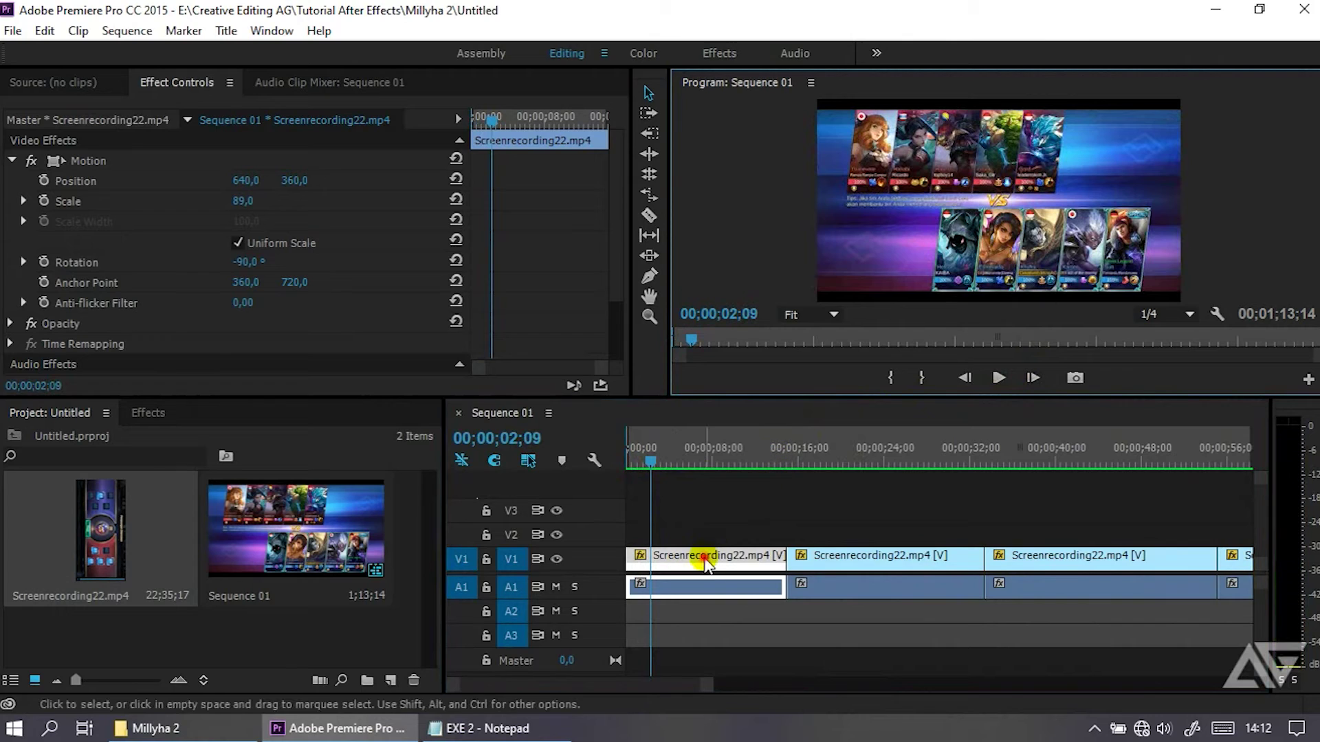
left_click(708, 558)
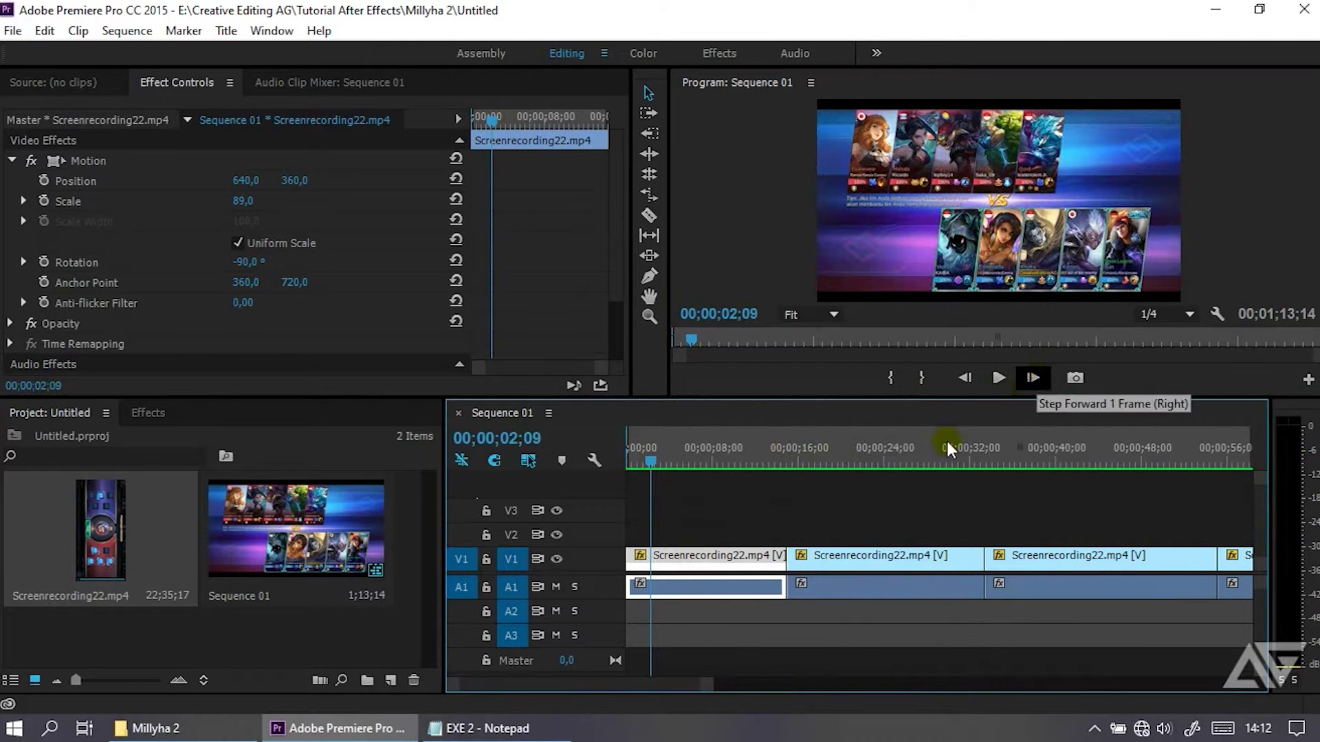
left_click_drag(709, 685, 779, 684)
left_click(314, 618)
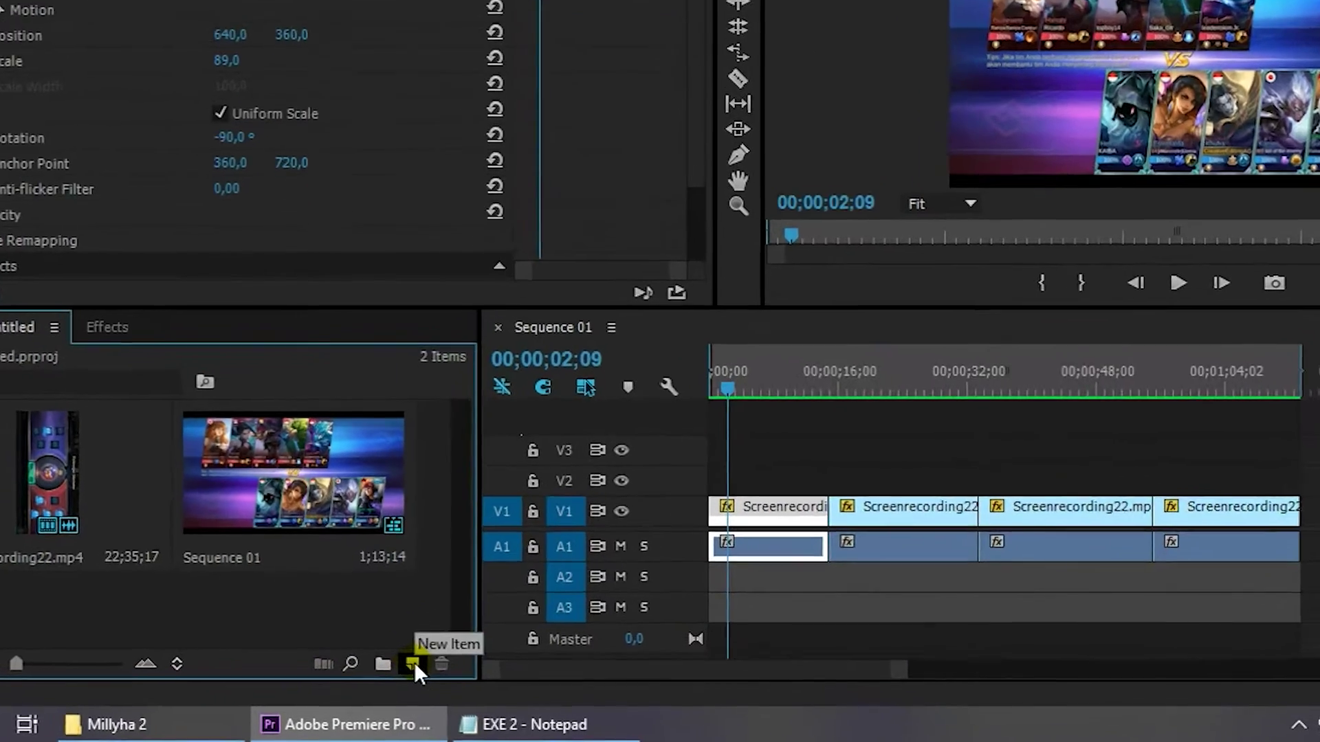
left_click(414, 662)
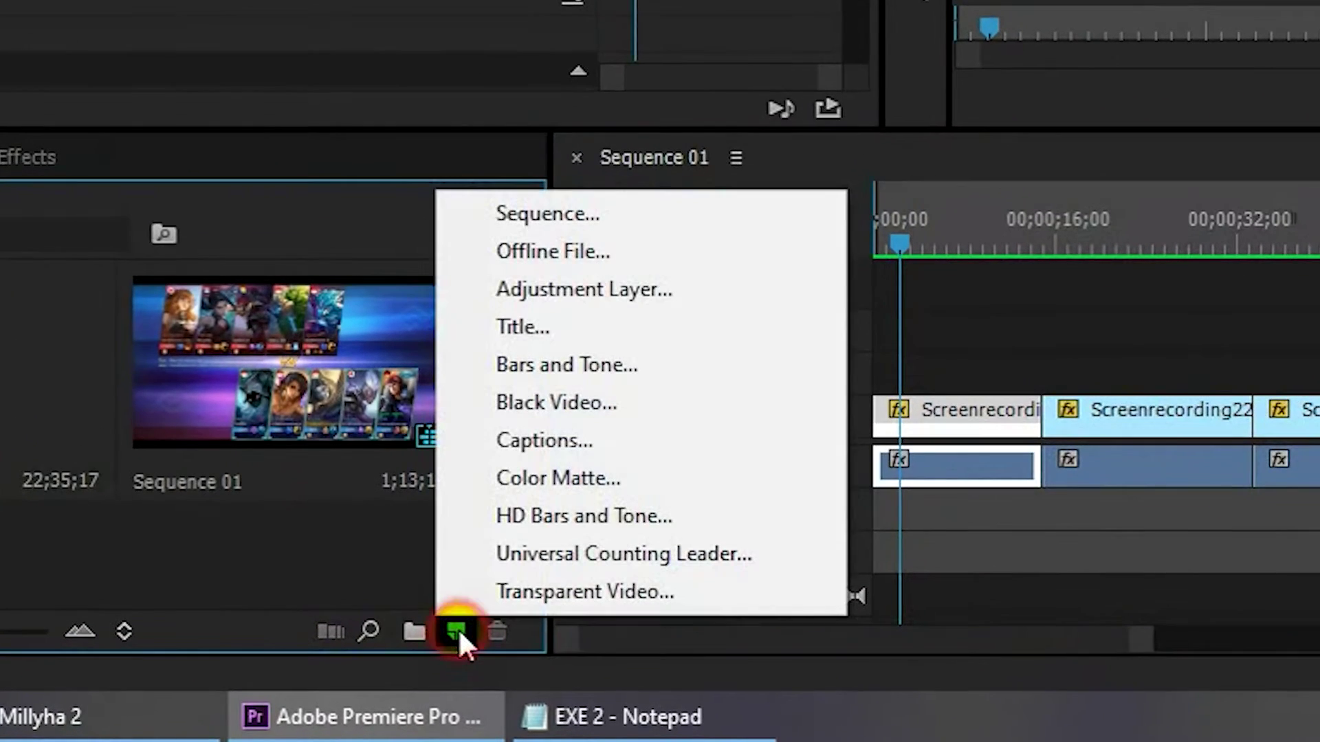
left_click(550, 215)
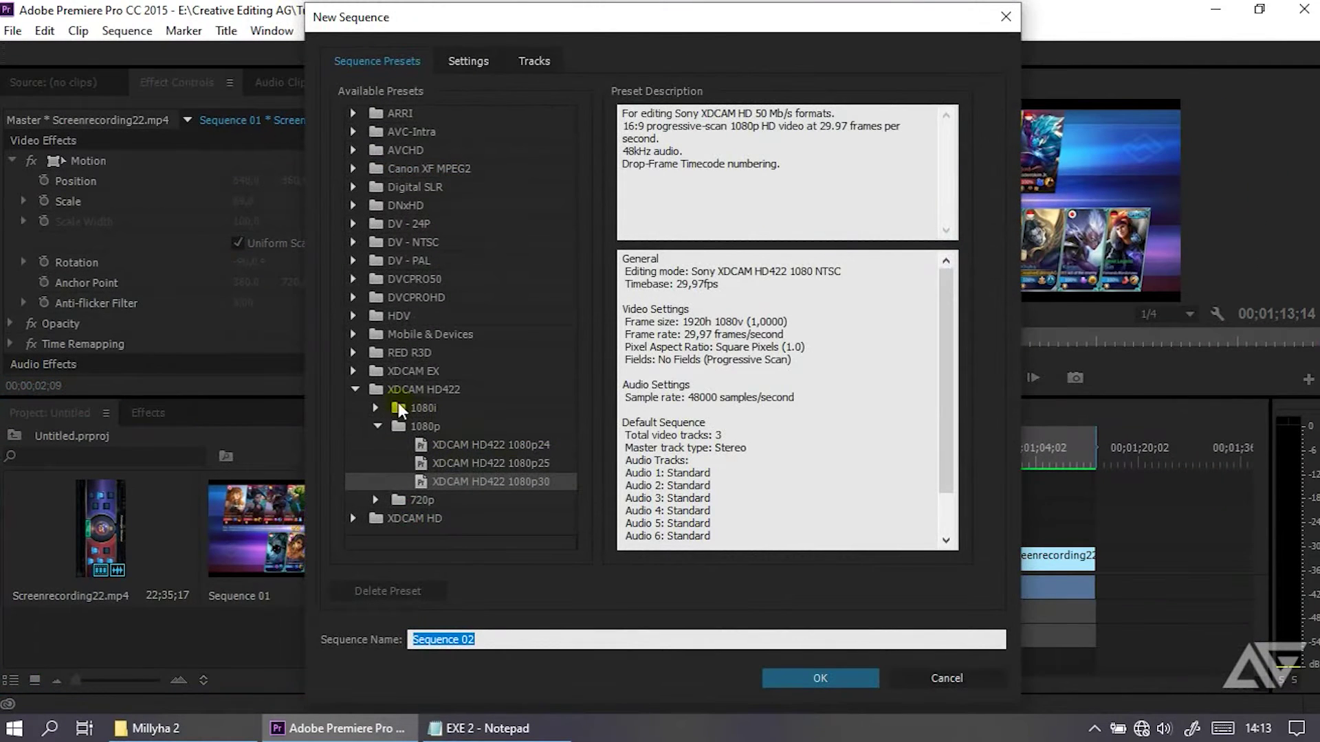
left_click(353, 390)
left_click(355, 315)
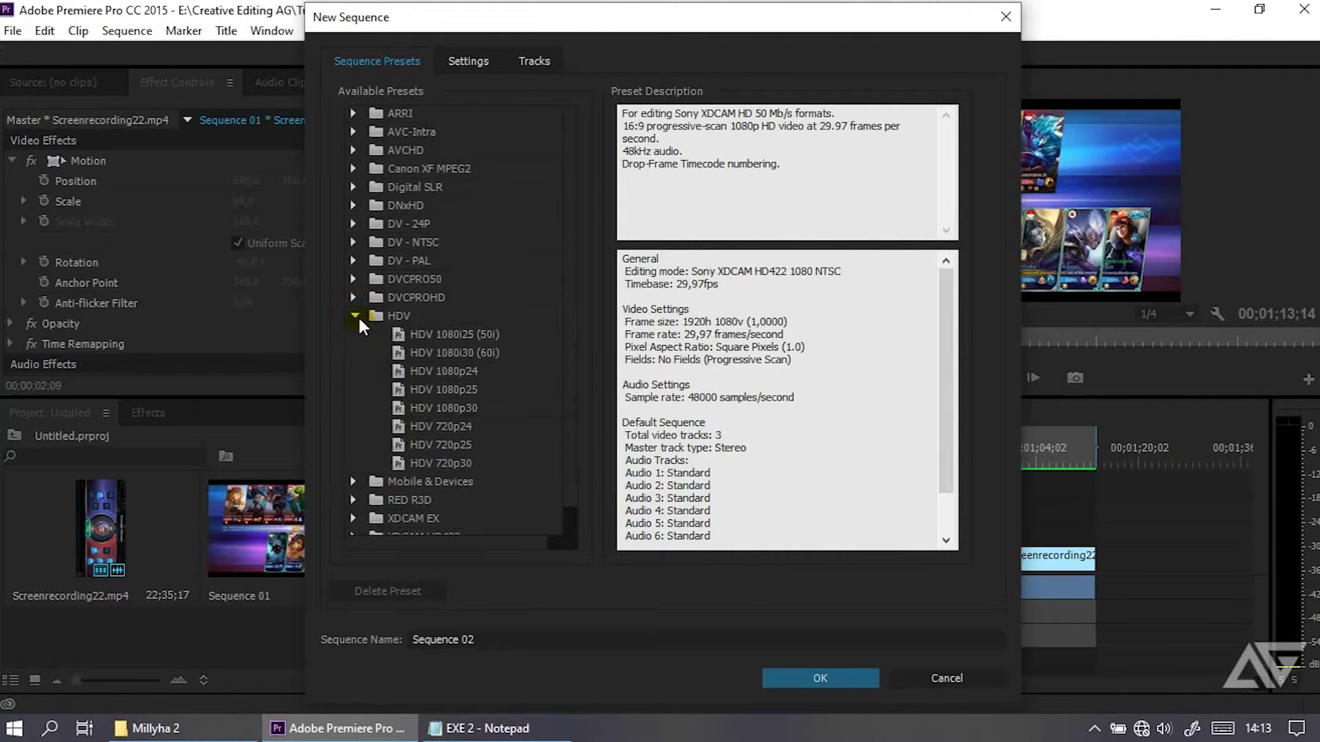
left_click(470, 467)
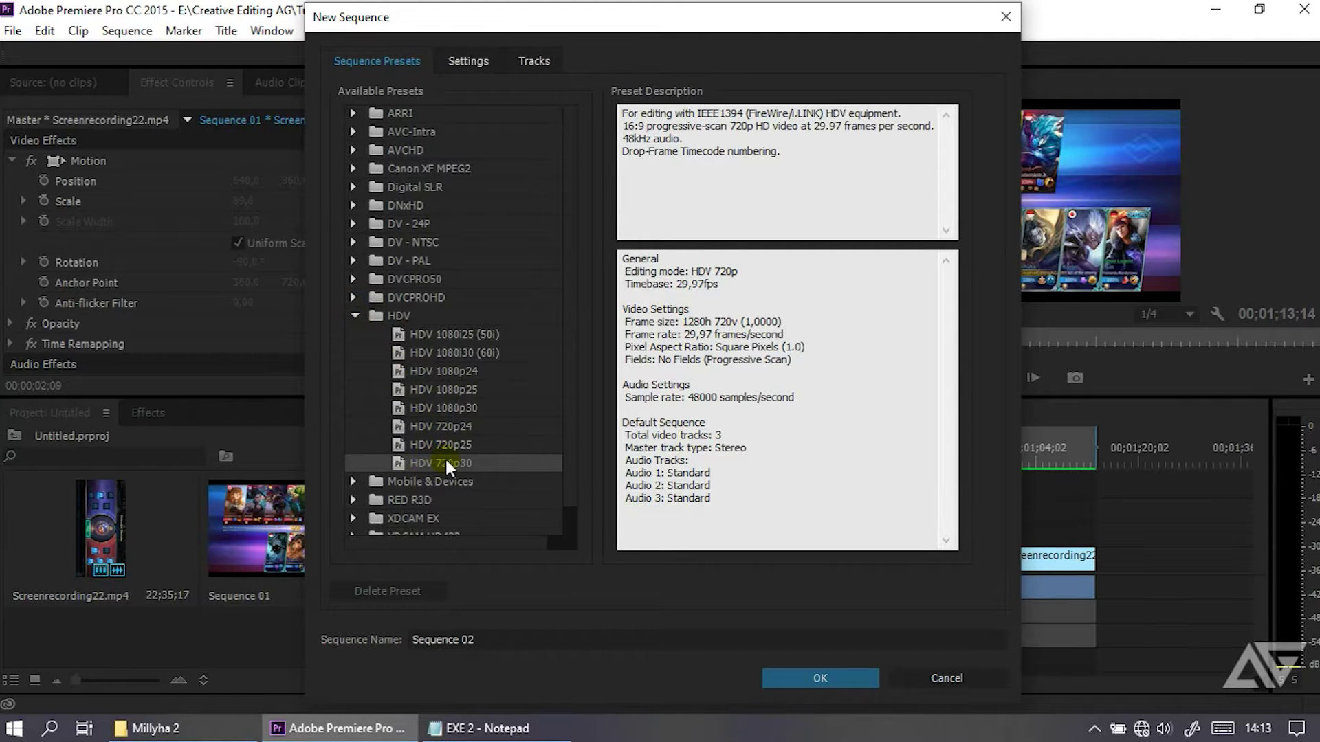
left_click(356, 314)
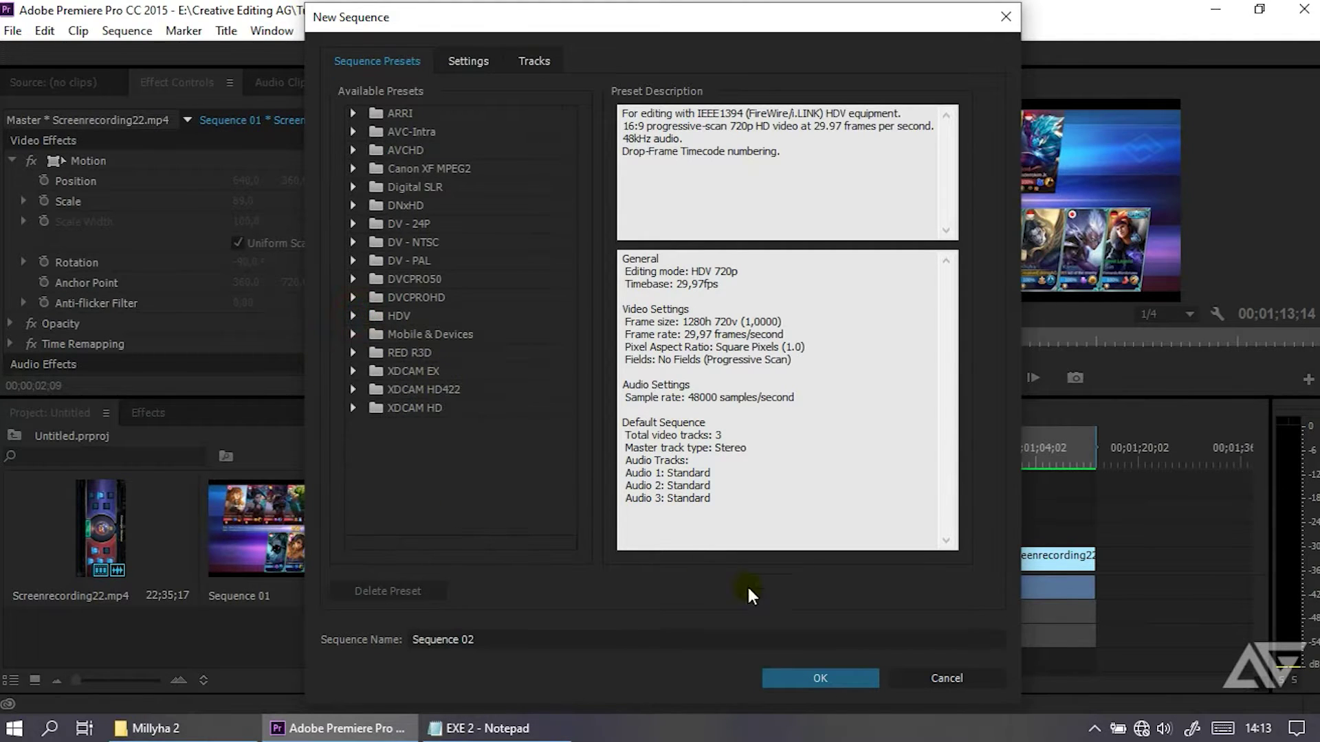
left_click(939, 678)
left_click(661, 556)
left_click(488, 728)
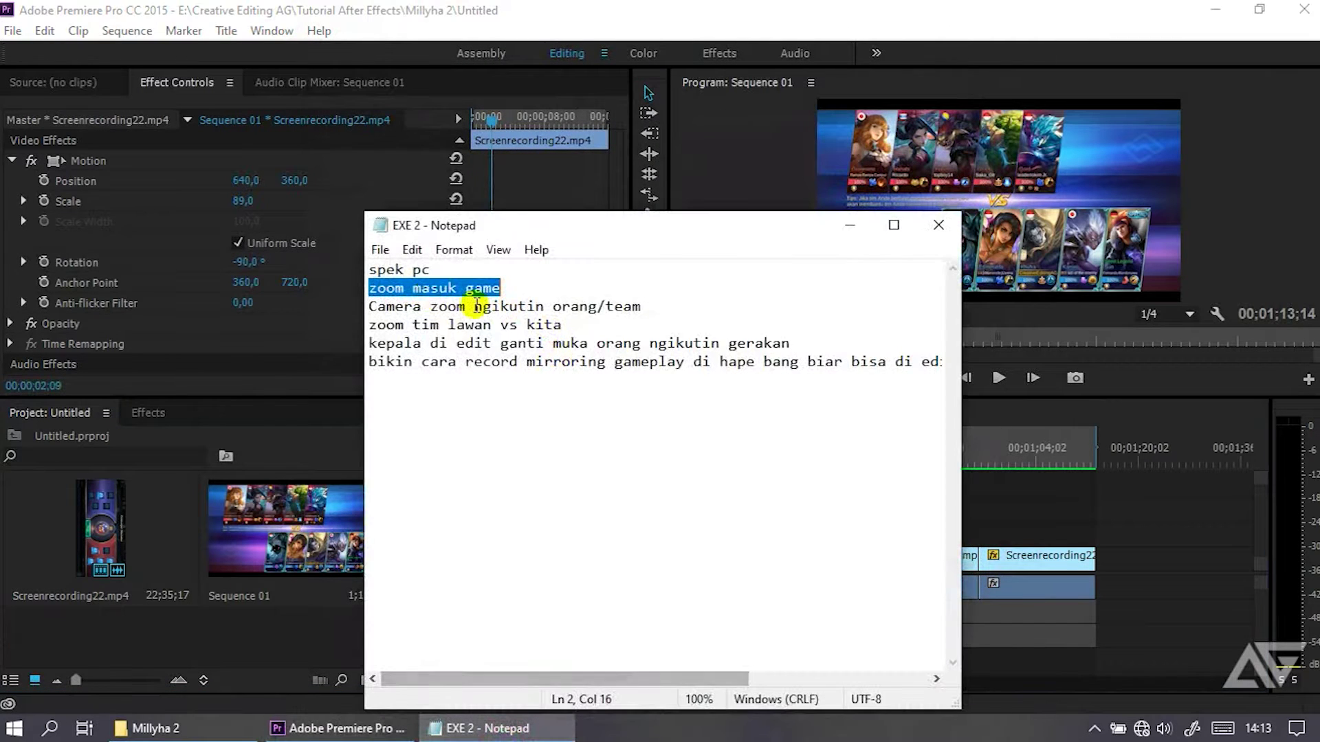
- At 02;10, enable Scale and Position keyframes and zoom the gameplay to 374%
left_click(858, 225)
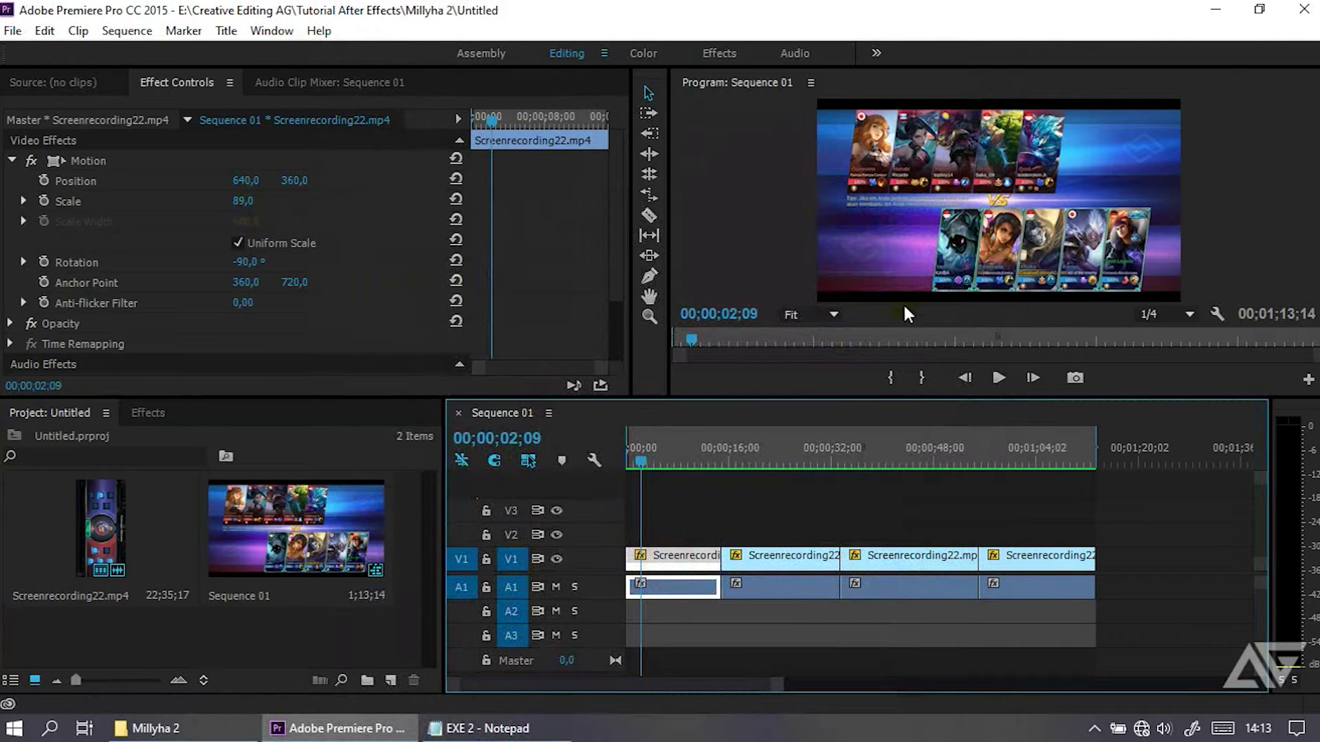
left_click(1031, 378)
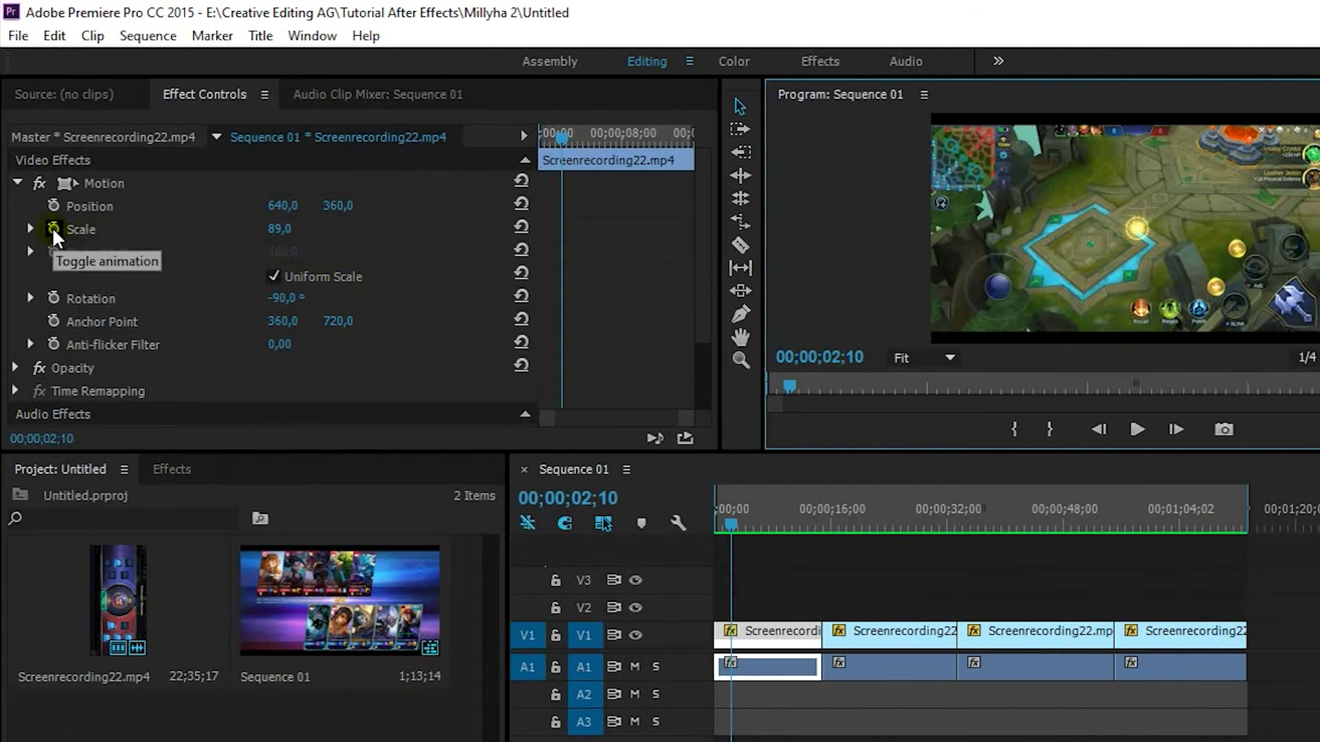
left_click(43, 201)
left_click(54, 206)
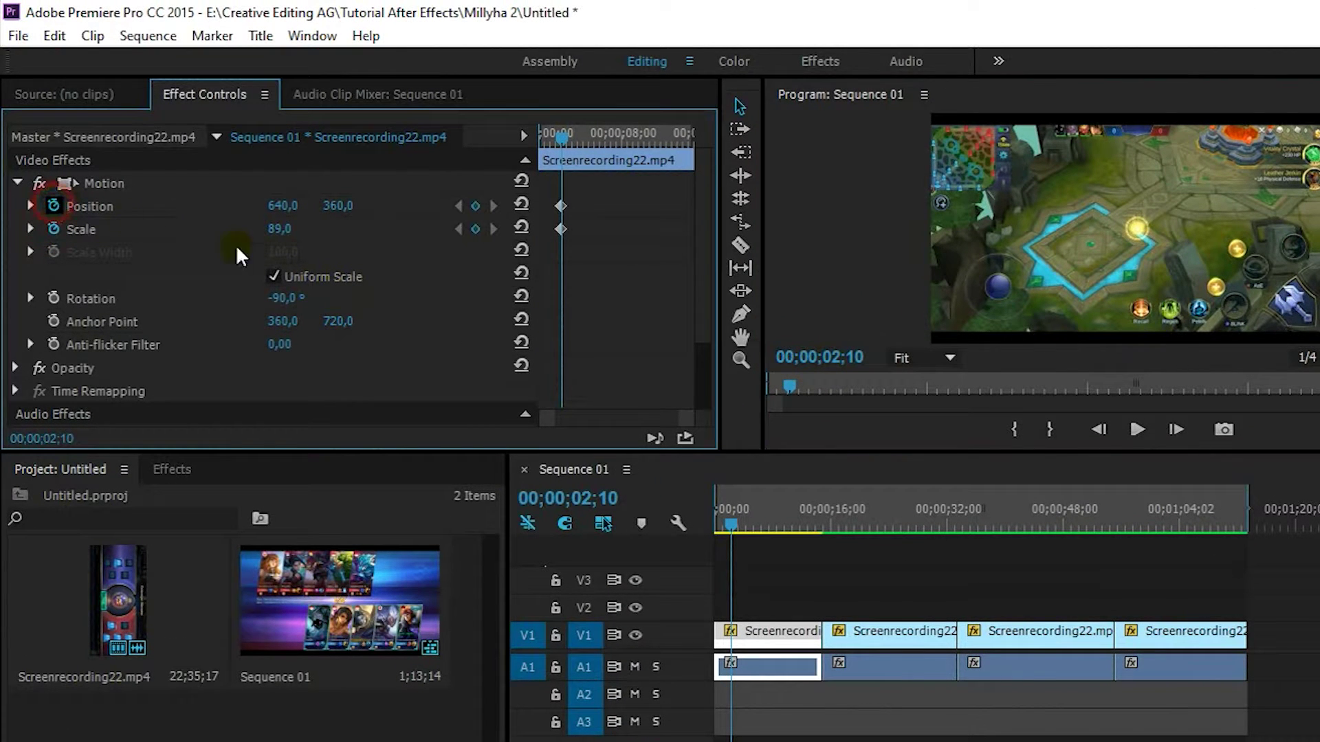
key("shift+3")
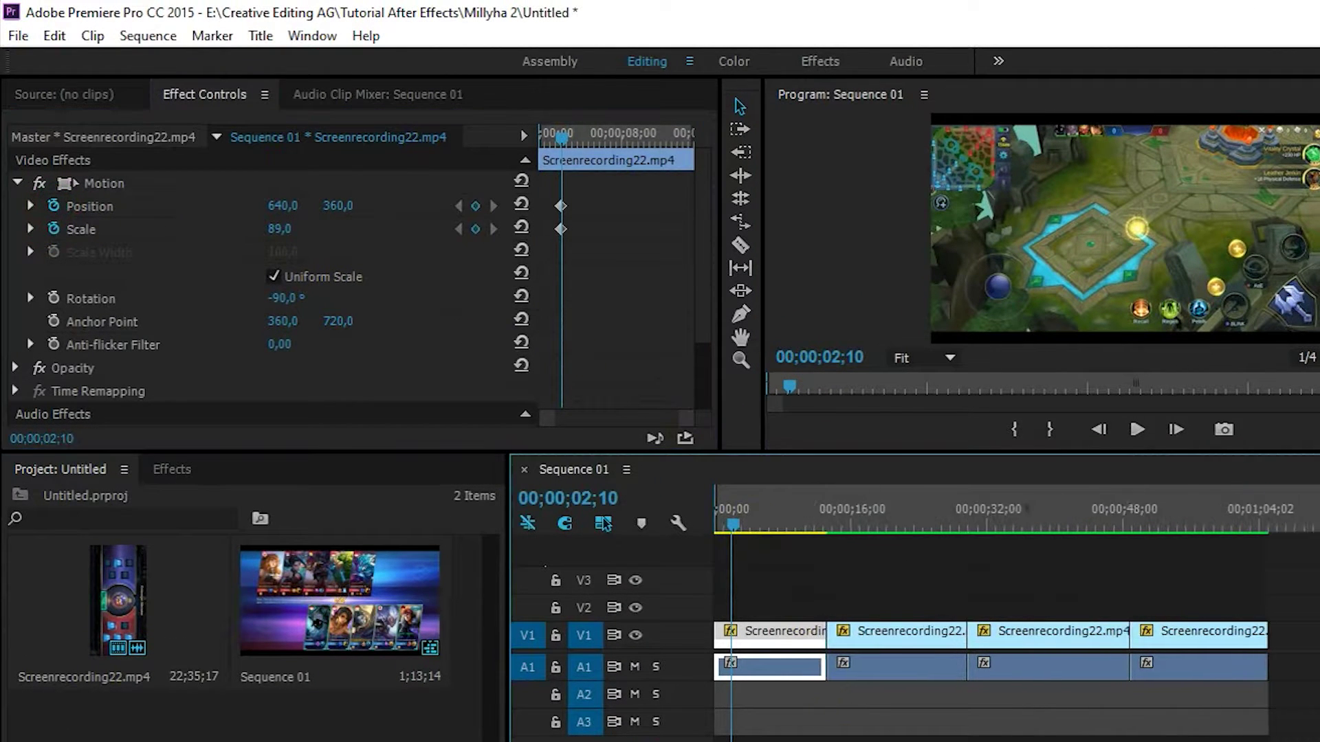
key("equal")
key("equal")
key("equal")
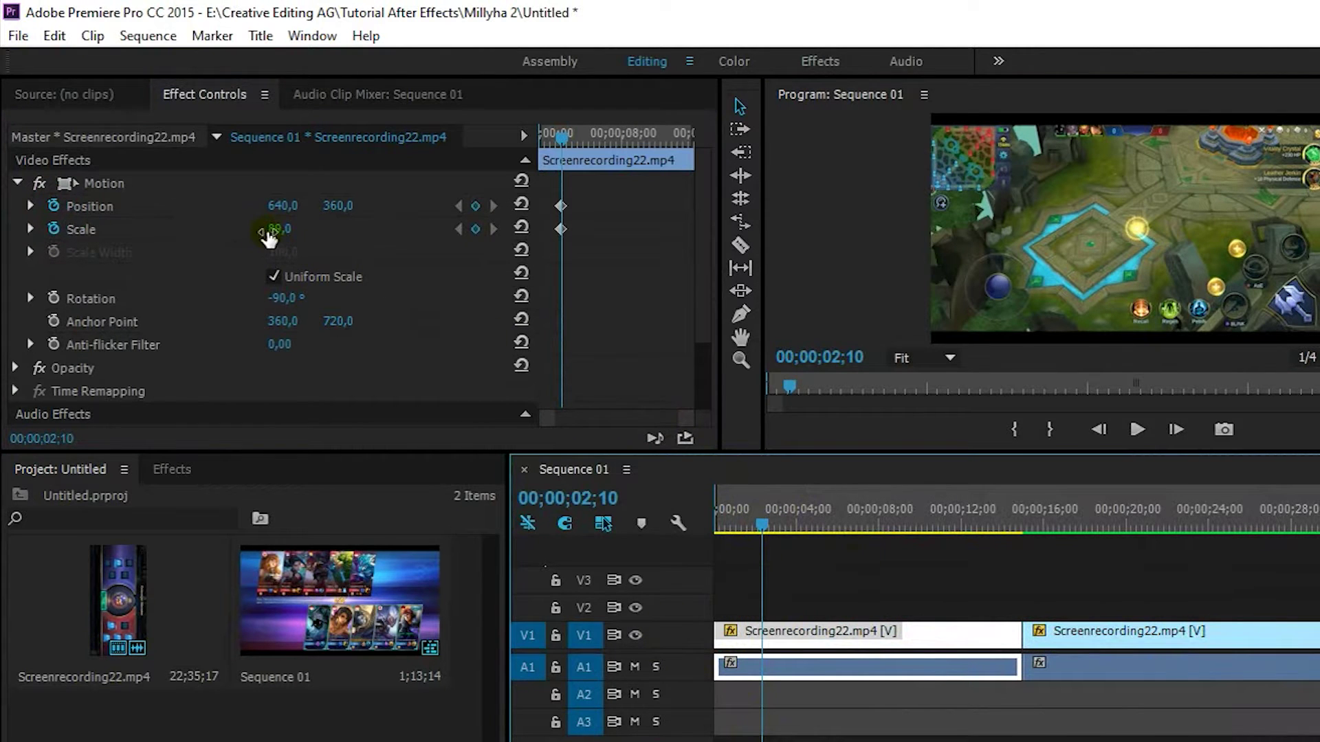
left_click_drag(284, 236, 480, 236)
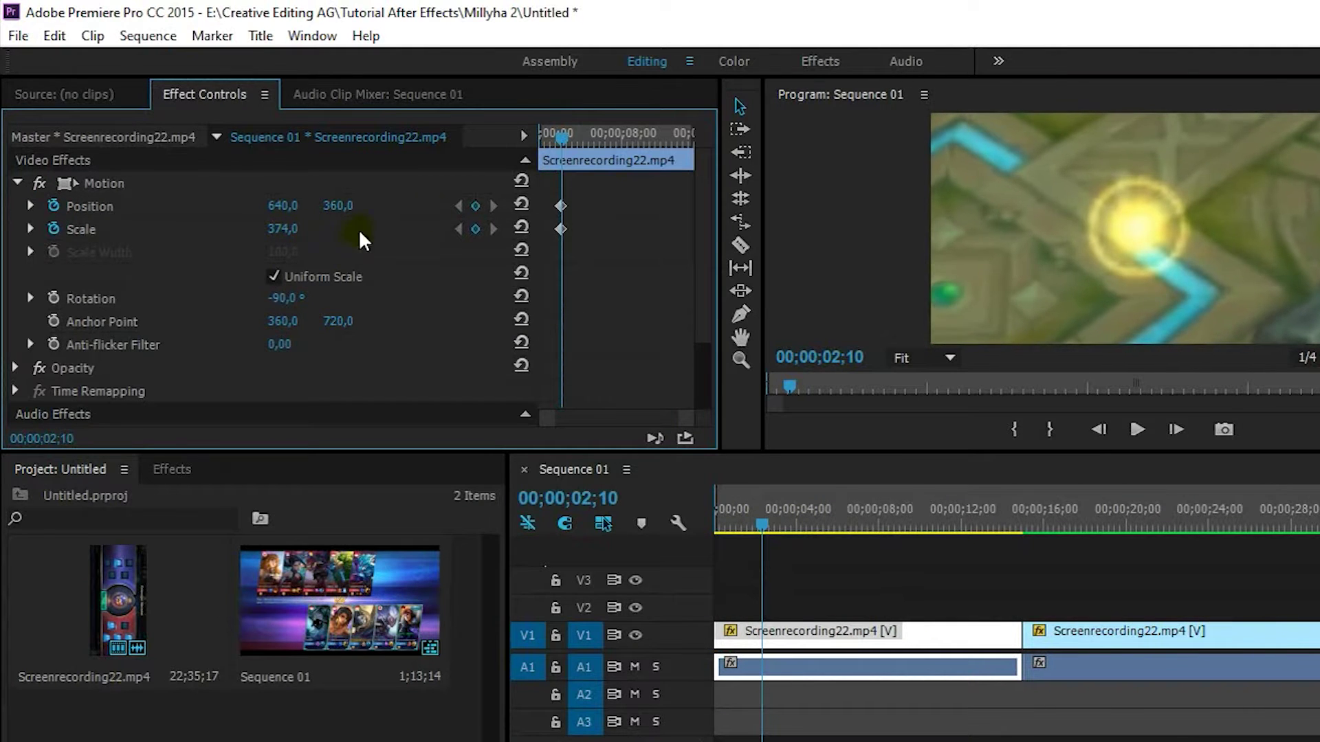
- At 03;28, bring the first clip's Scale back down to 89
left_click_drag(567, 134, 577, 136)
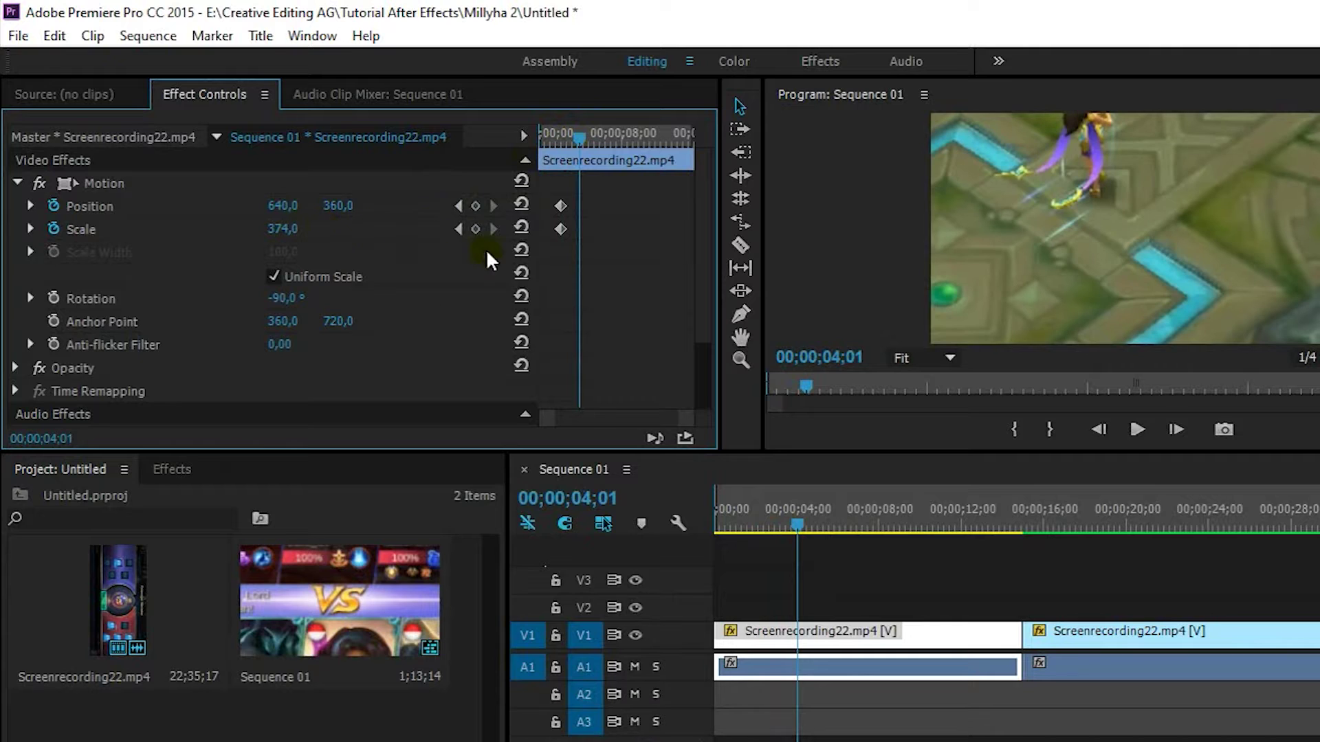
left_click(459, 206)
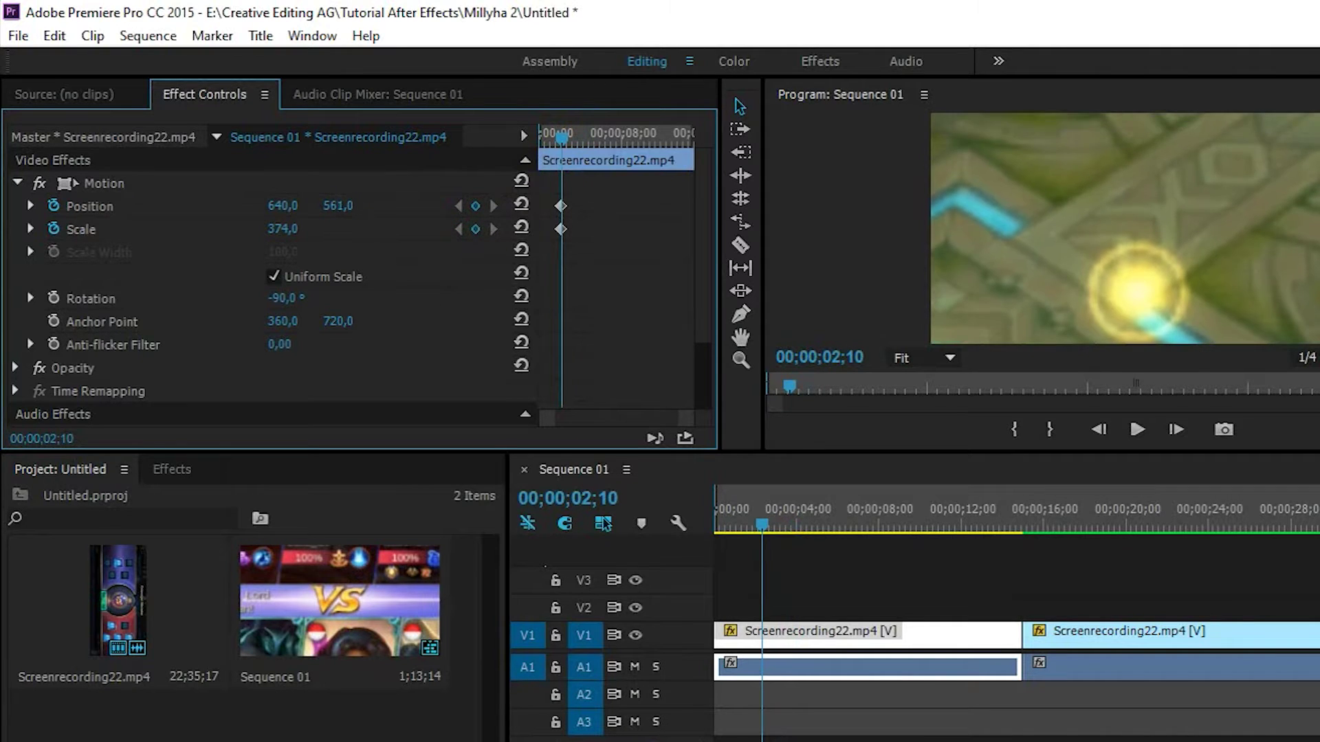
left_click_drag(560, 133, 577, 141)
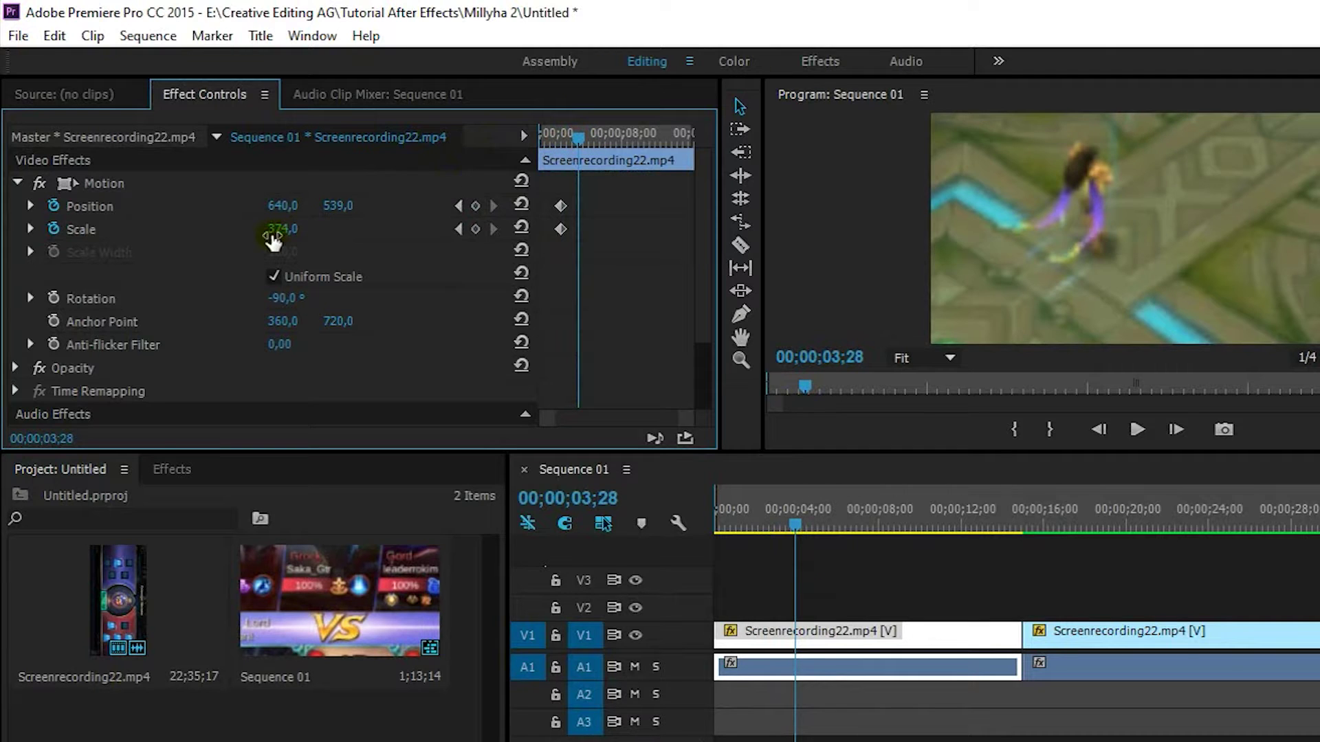
left_click_drag(273, 238, 323, 242)
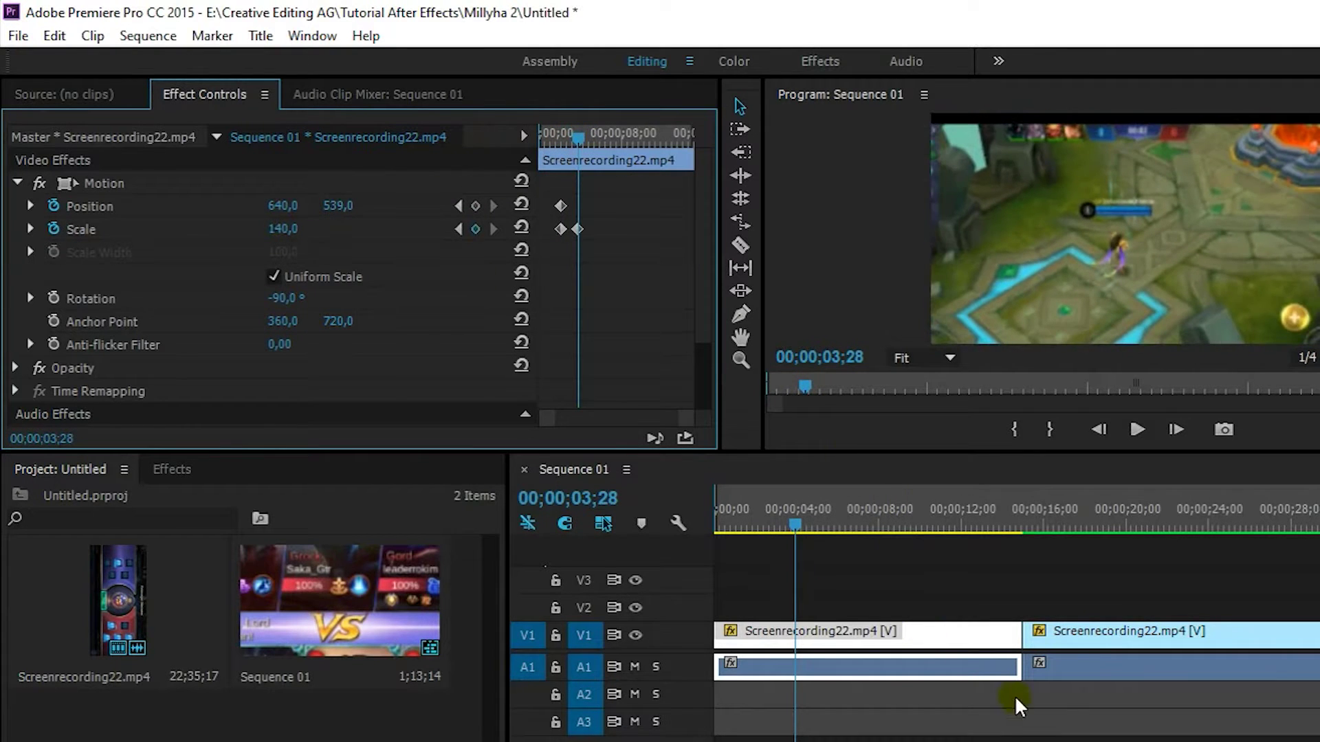
left_click(1031, 632)
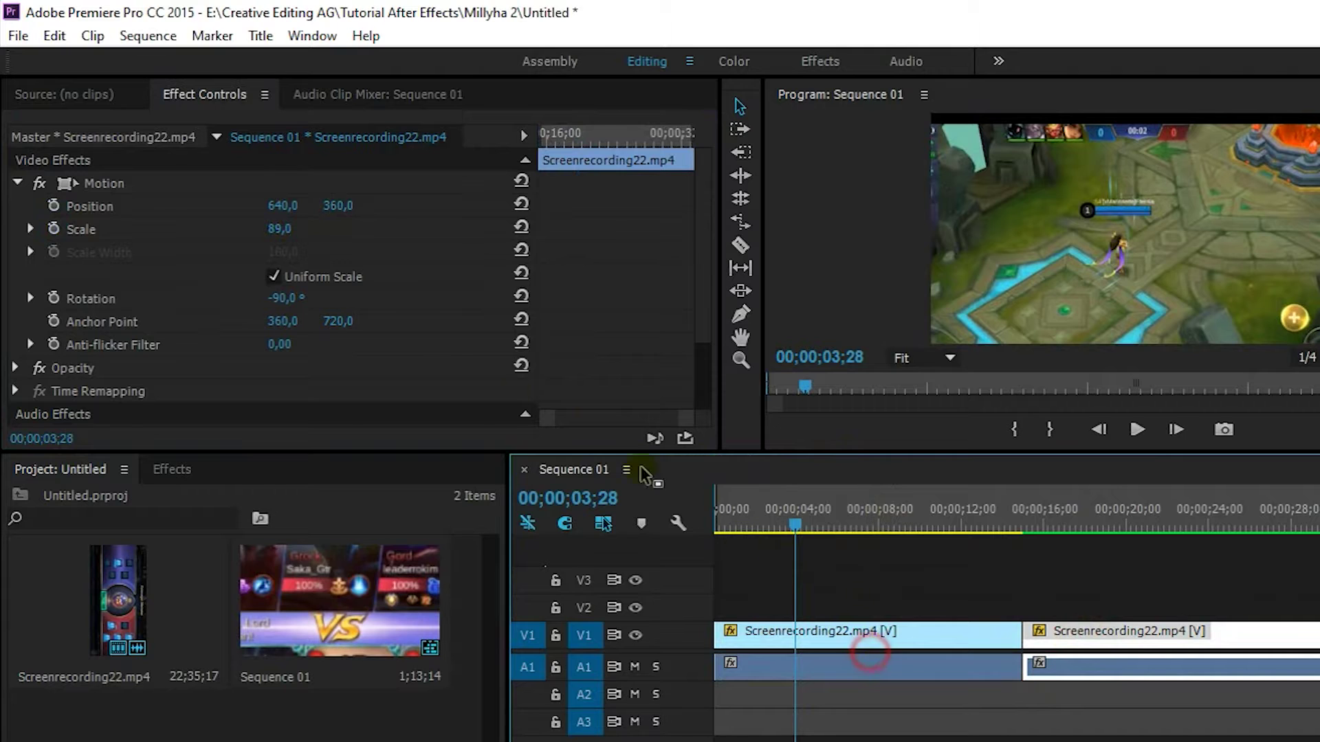
left_click(827, 643)
left_click(287, 229)
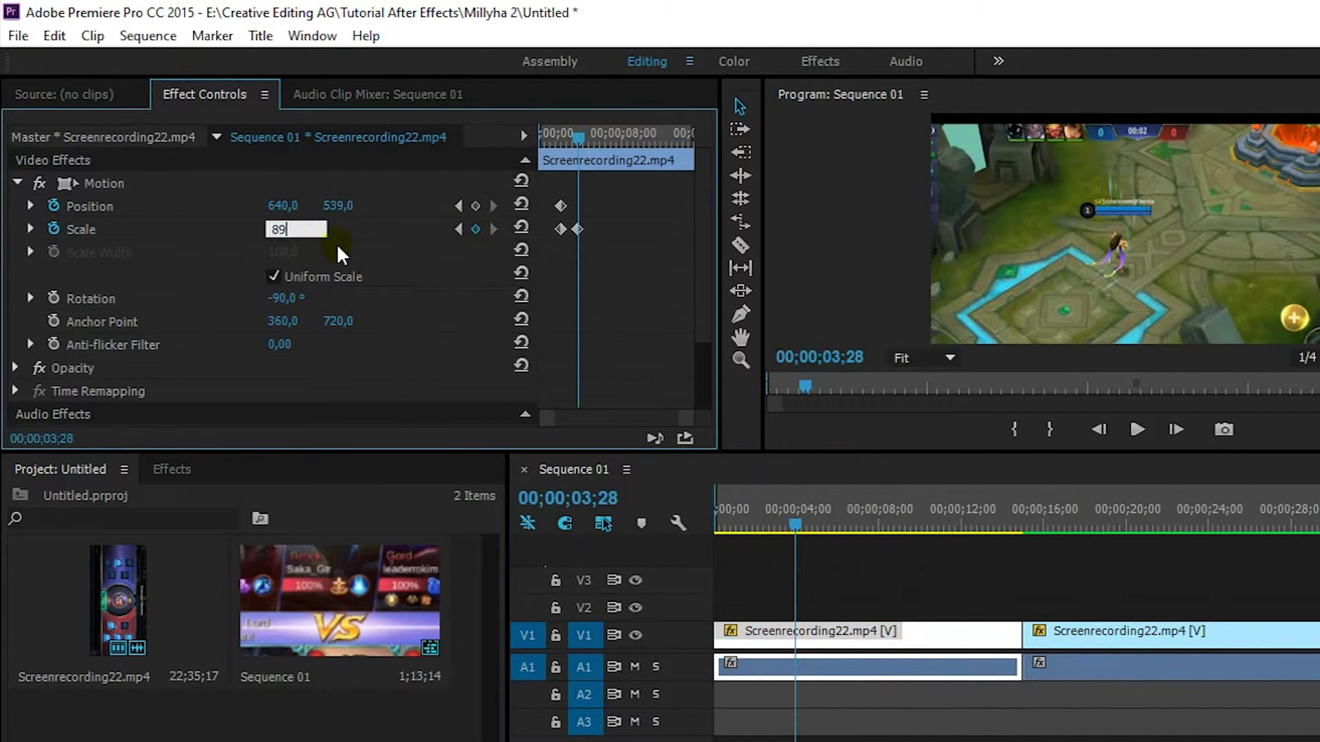
key("Return")
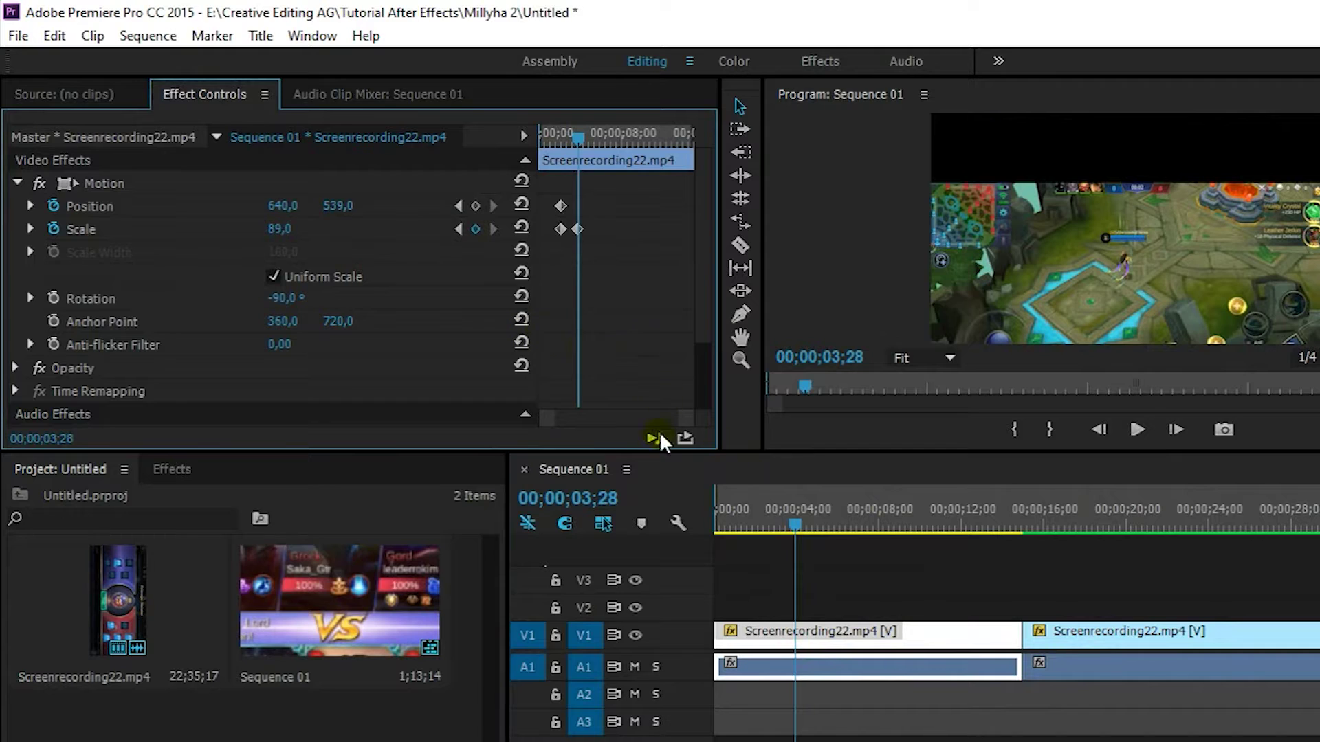
- Match the second clip's position by setting the first clip's Position Y to 360
left_click(1067, 640)
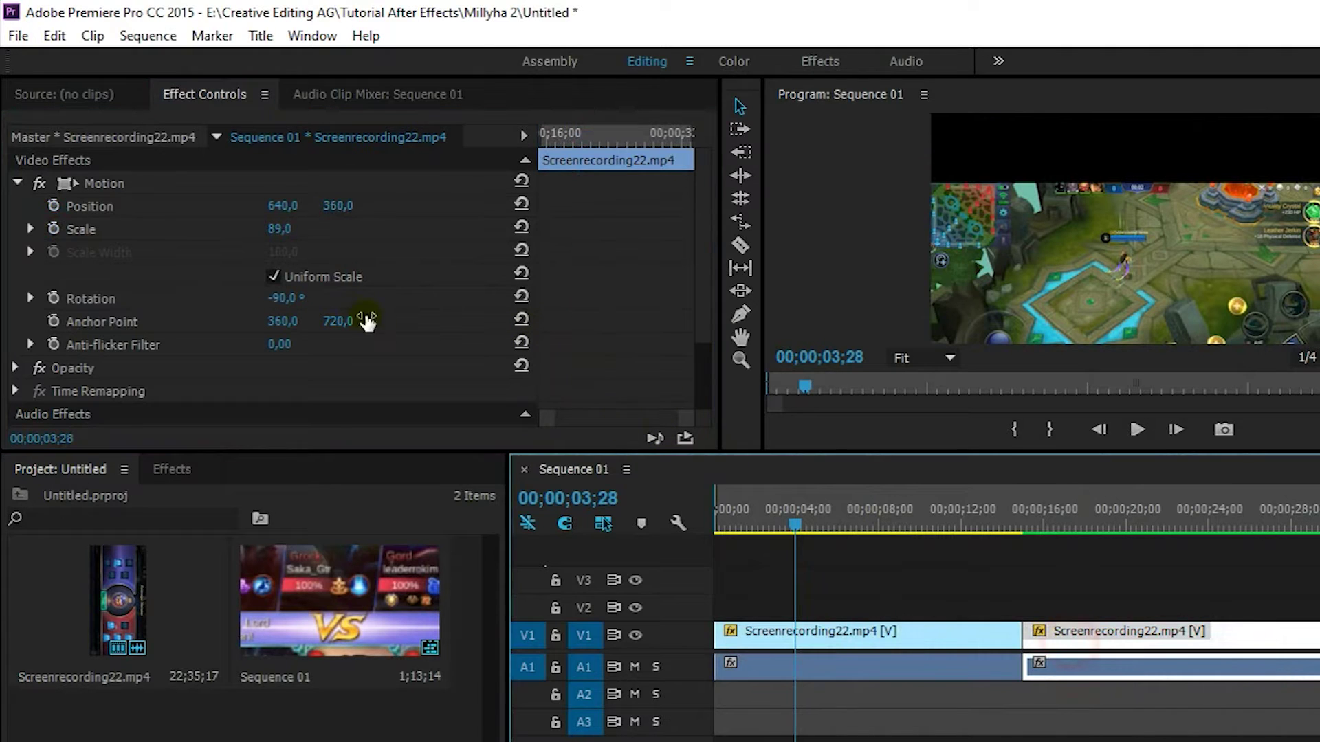
left_click(284, 205)
left_click(890, 635)
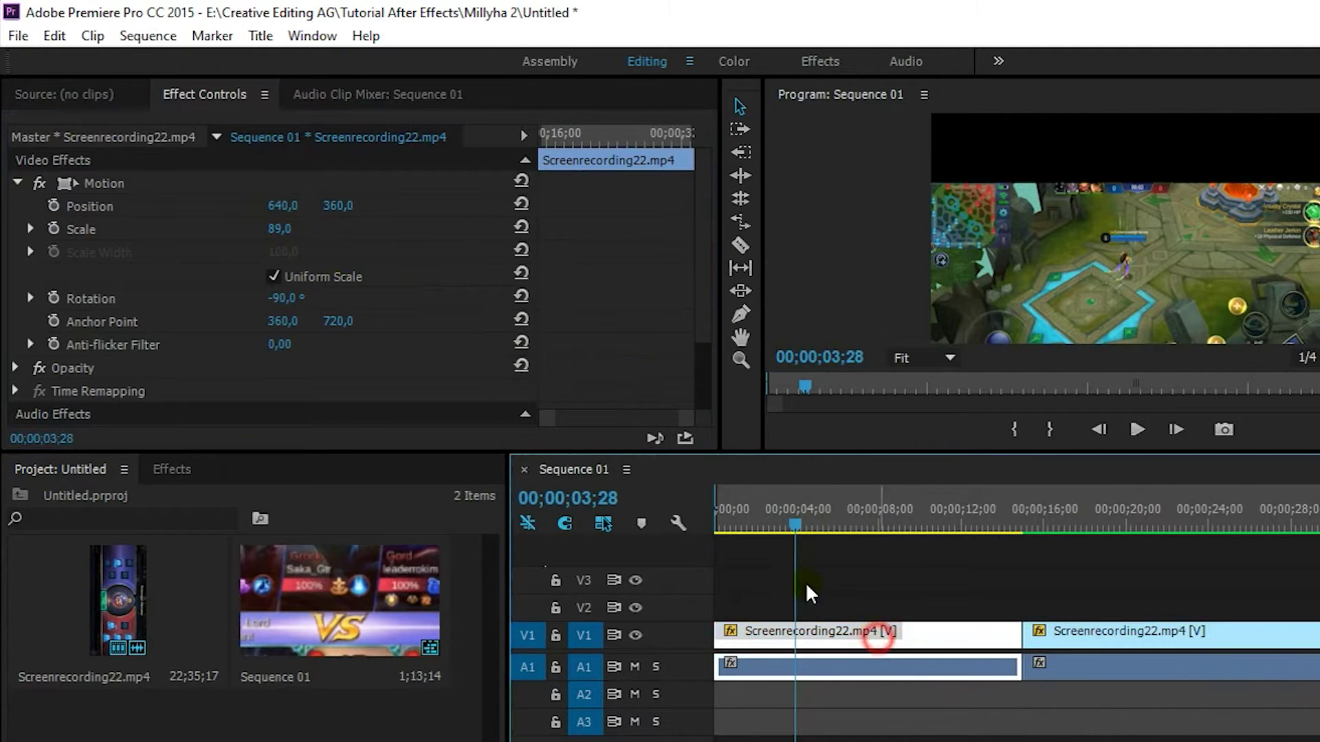
left_click(1099, 633)
left_click(343, 206)
left_click(839, 630)
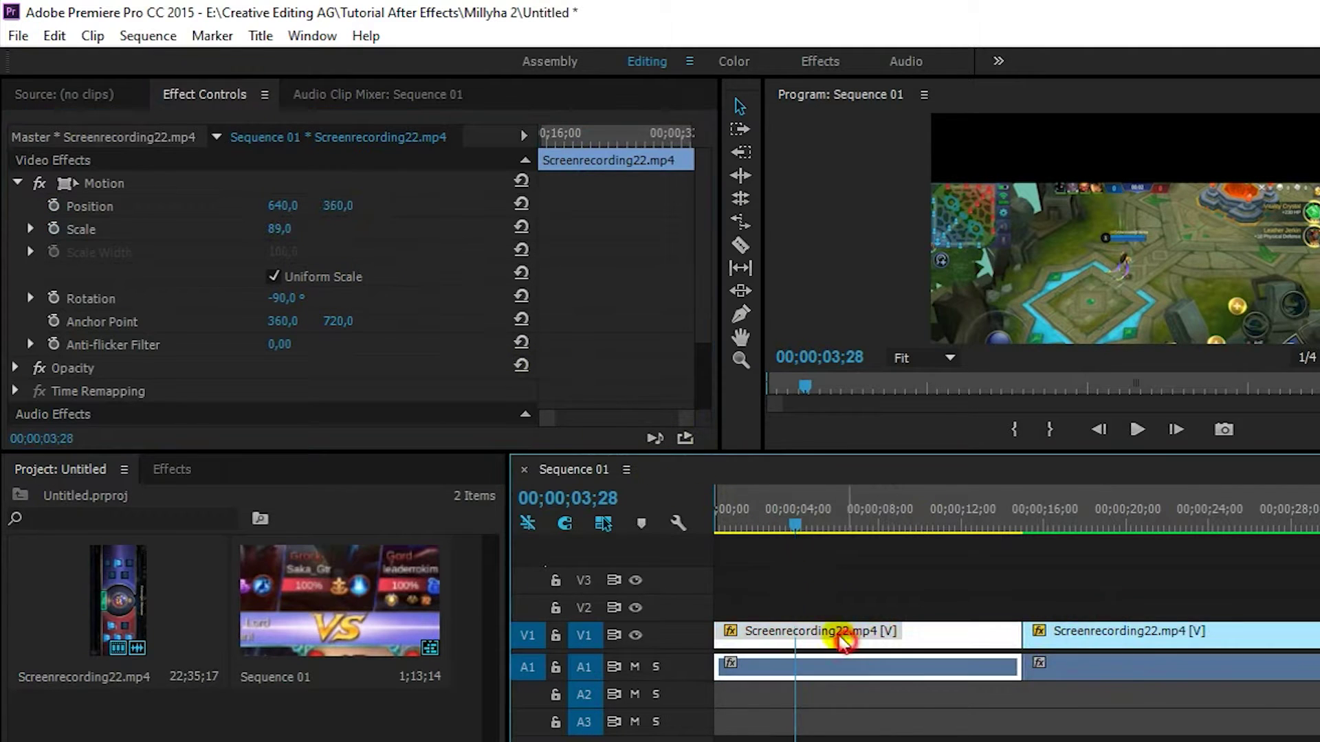
left_click(340, 206)
type("360")
key("Return")
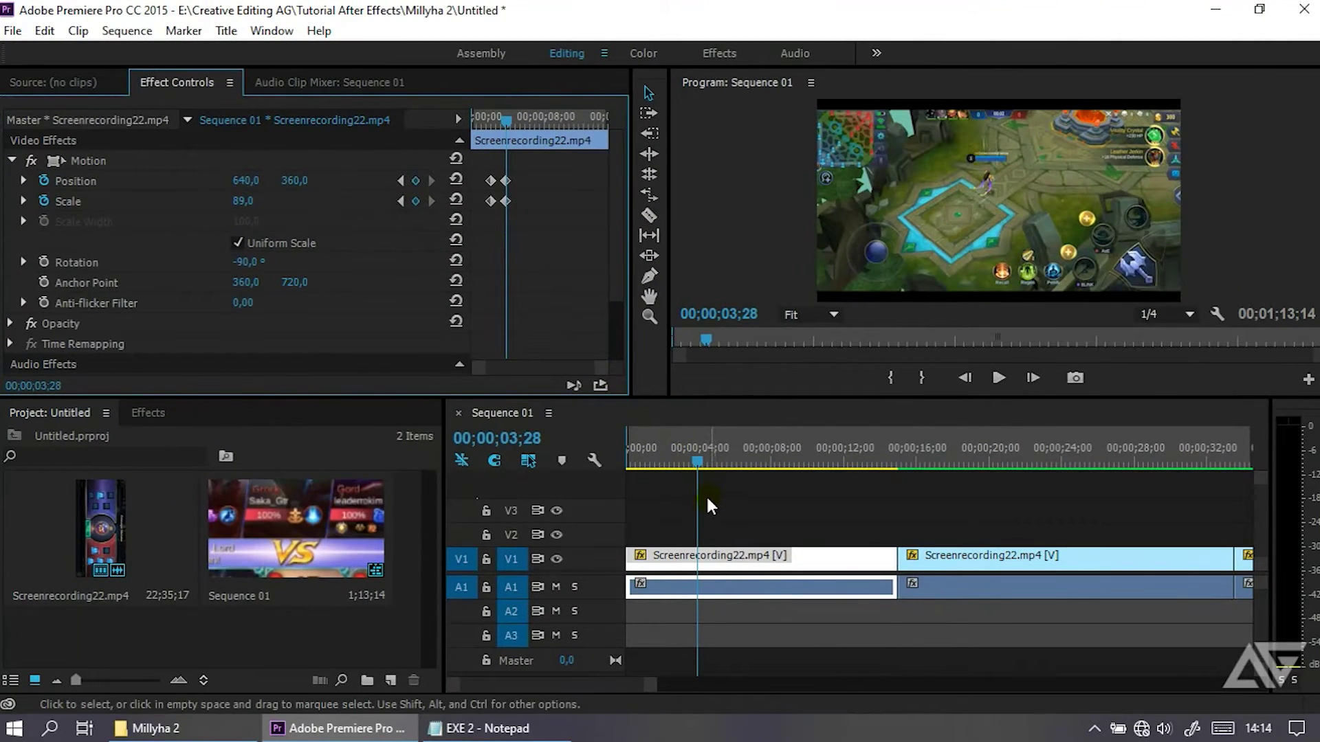
left_click(485, 729)
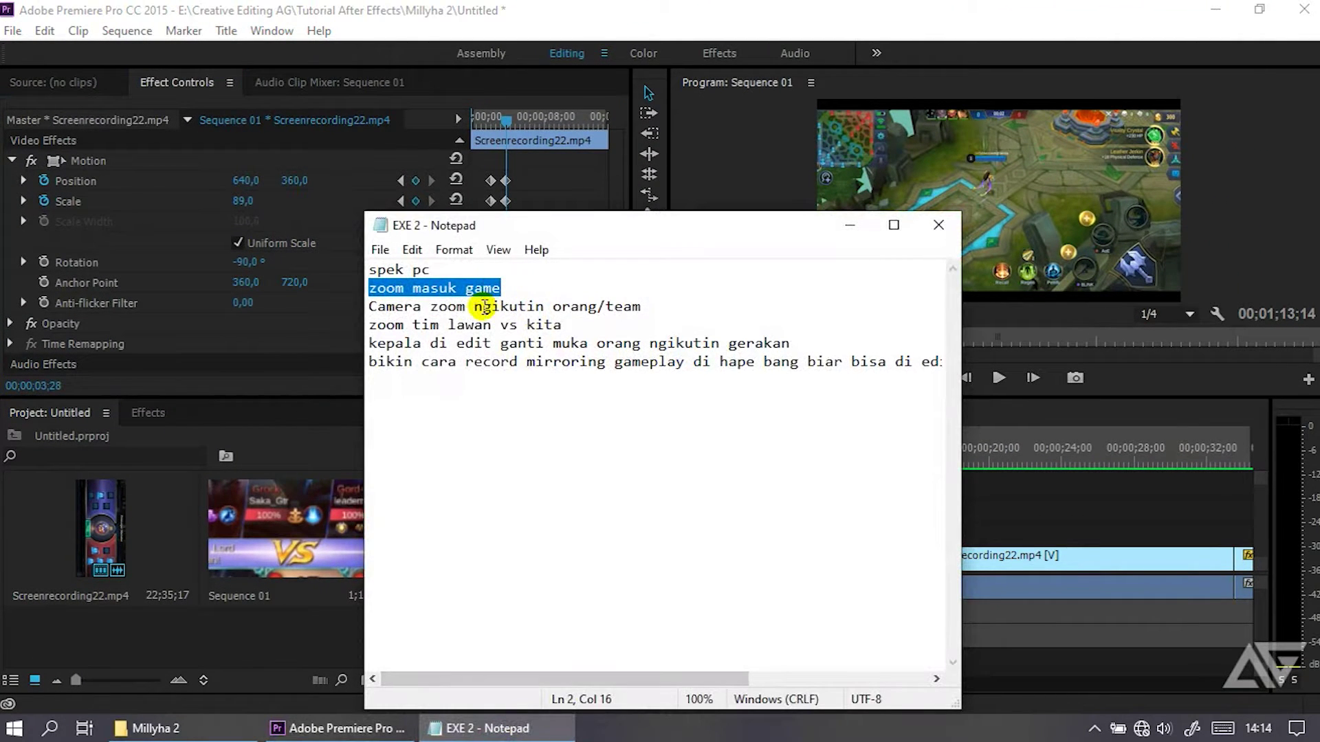
left_click(849, 227)
left_click_drag(698, 468, 681, 461)
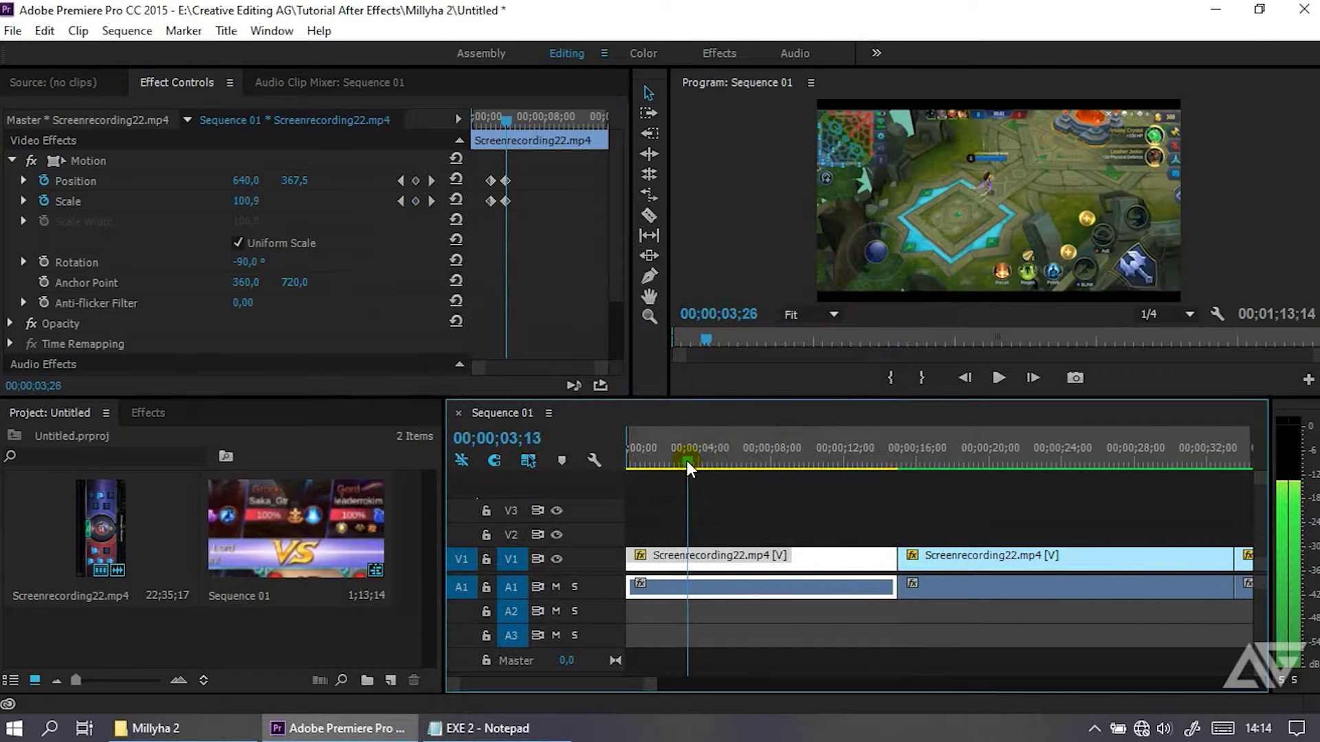
left_click_drag(493, 128, 492, 127)
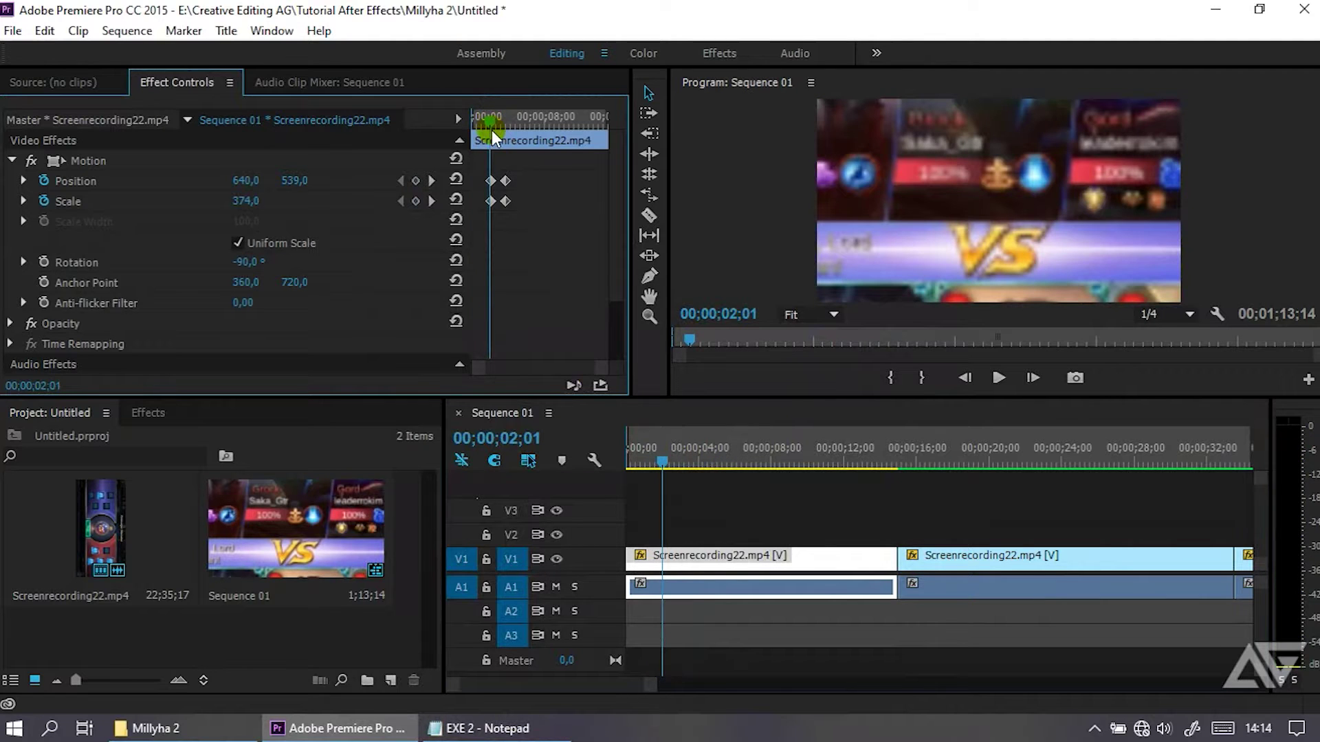
left_click(432, 180)
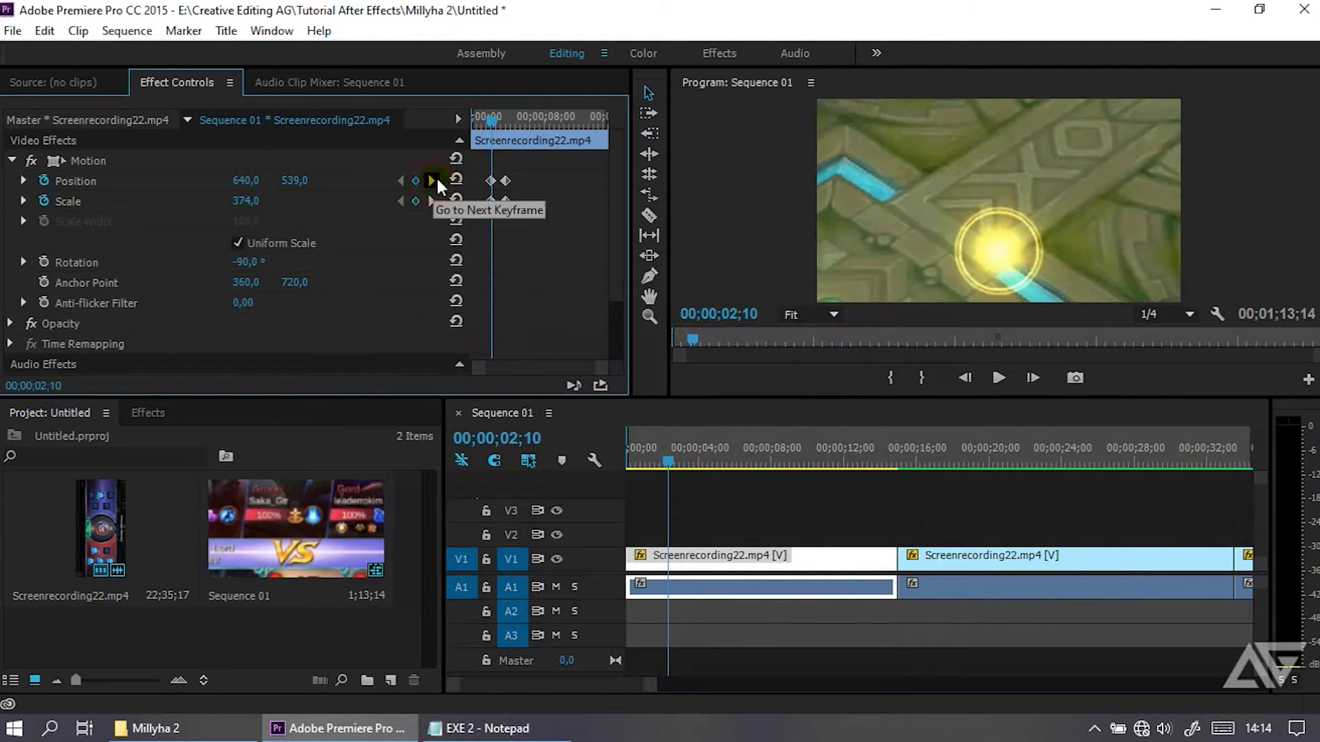
left_click_drag(493, 128, 509, 127)
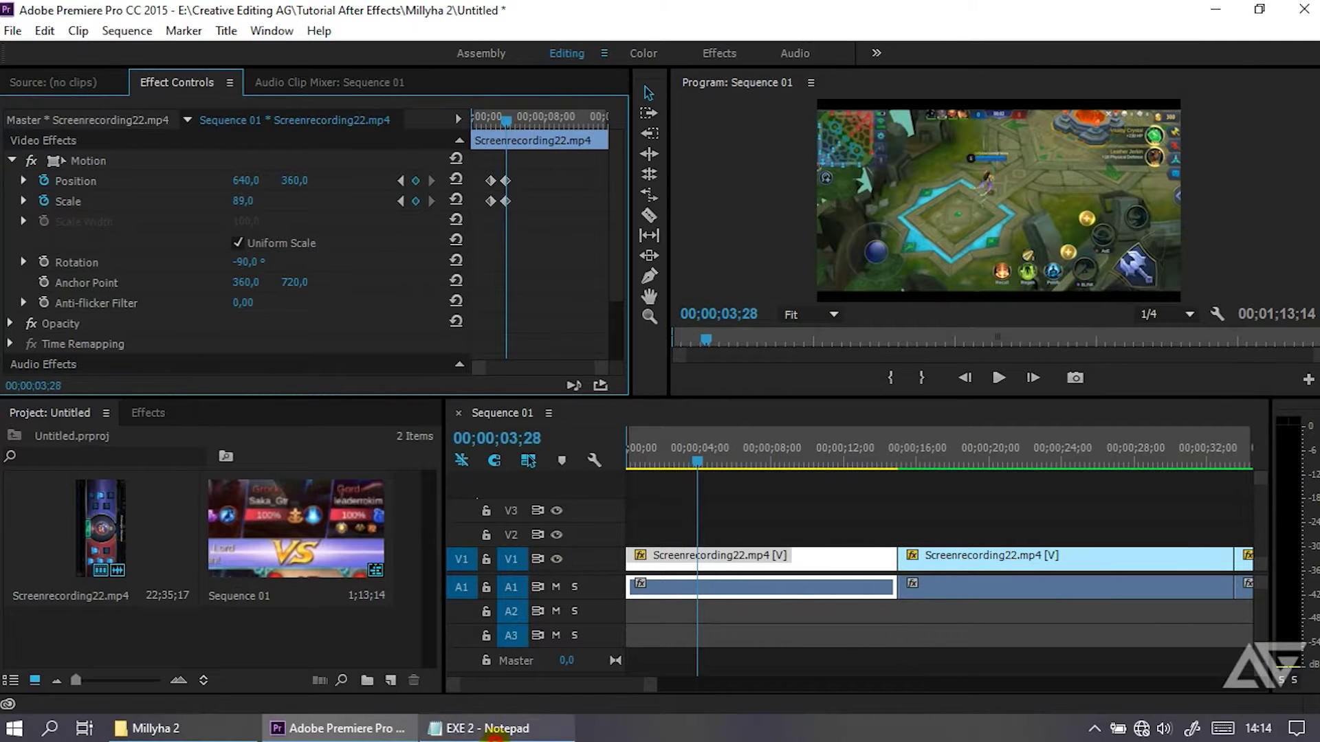
left_click(490, 728)
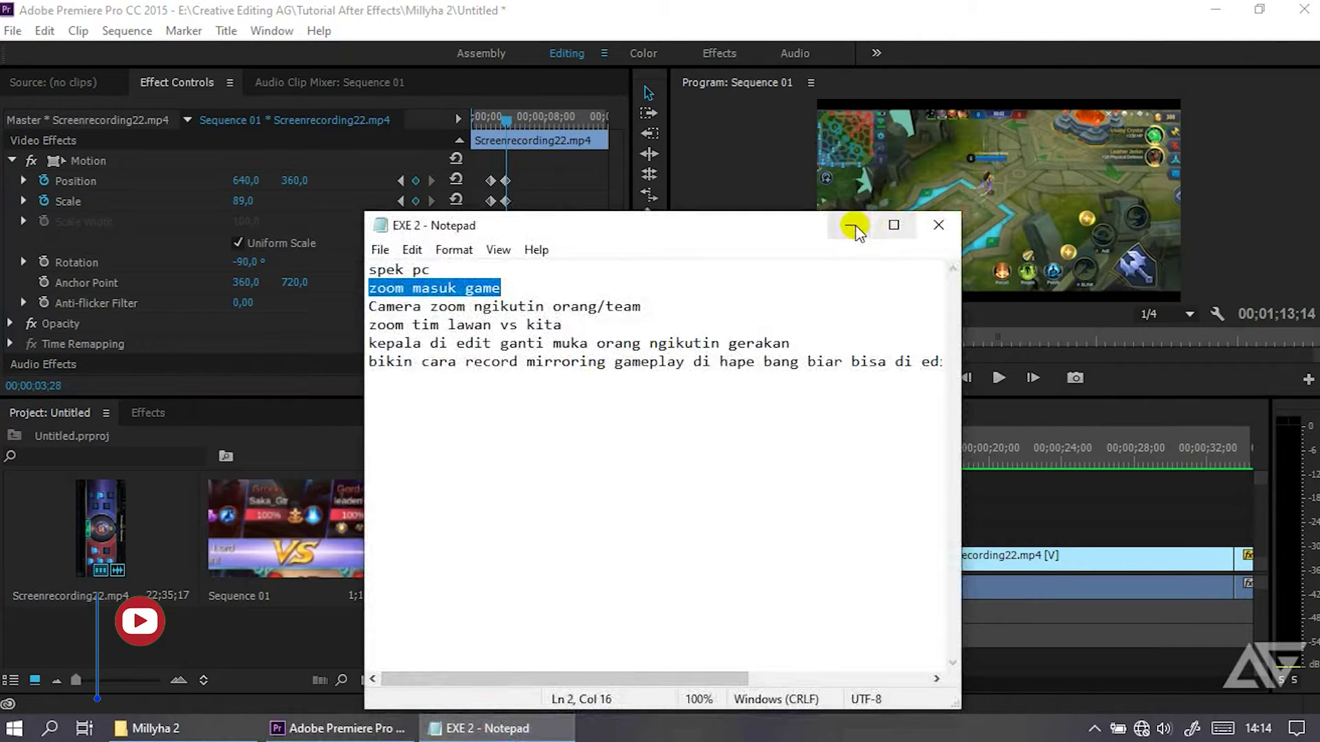
left_click(849, 225)
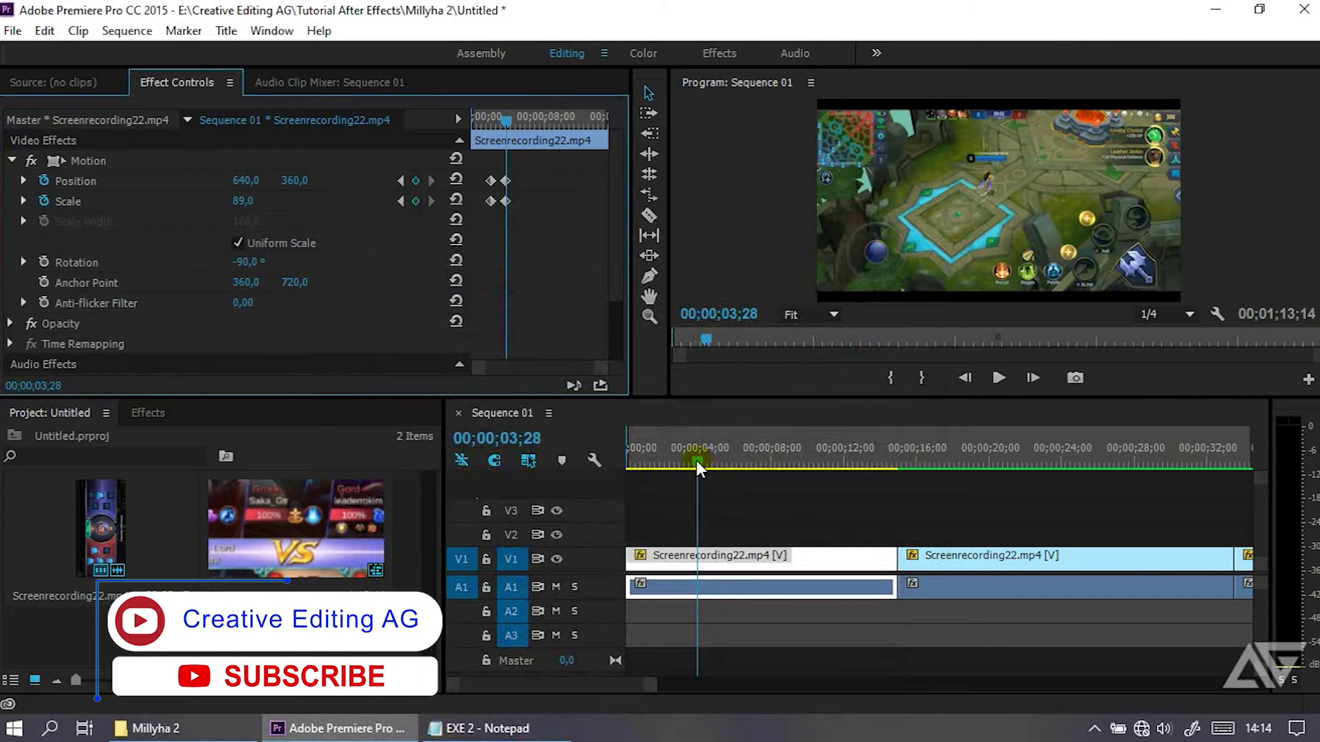
left_click_drag(701, 459, 712, 459)
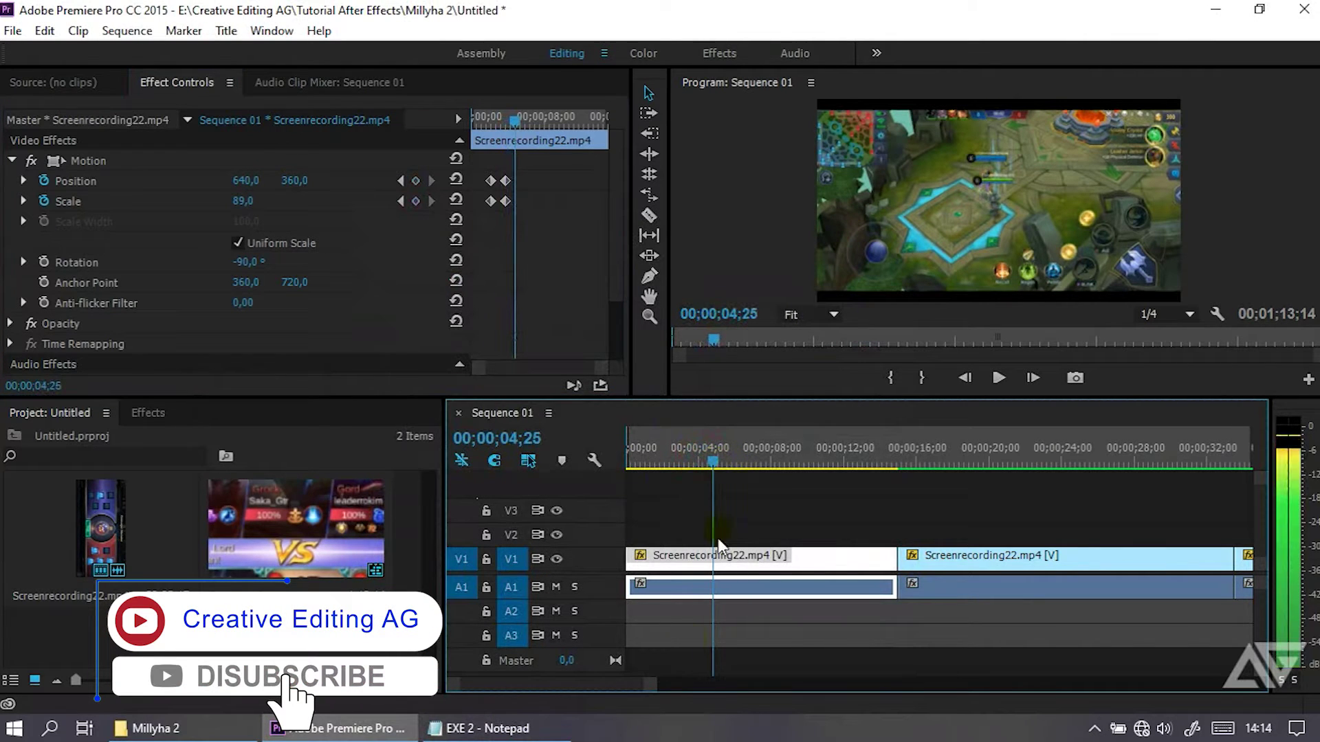
left_click_drag(654, 687, 698, 686)
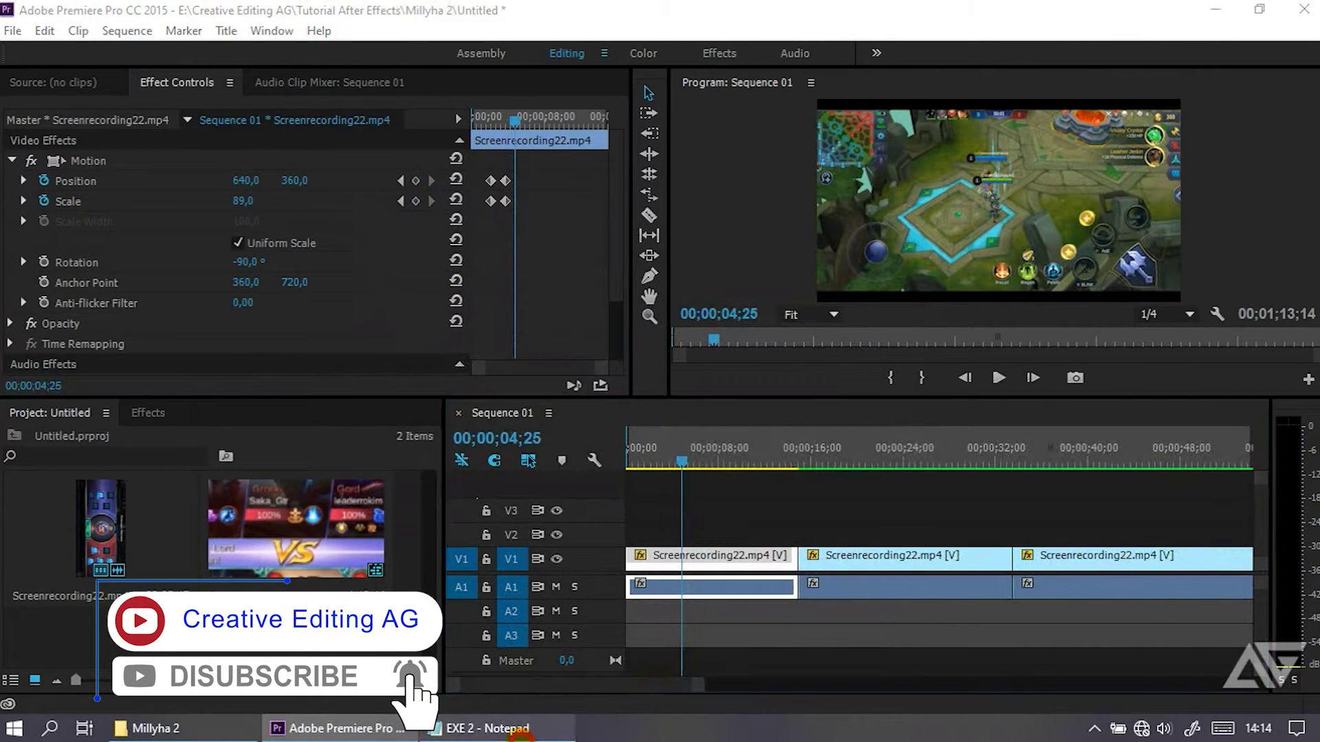
left_click(482, 728)
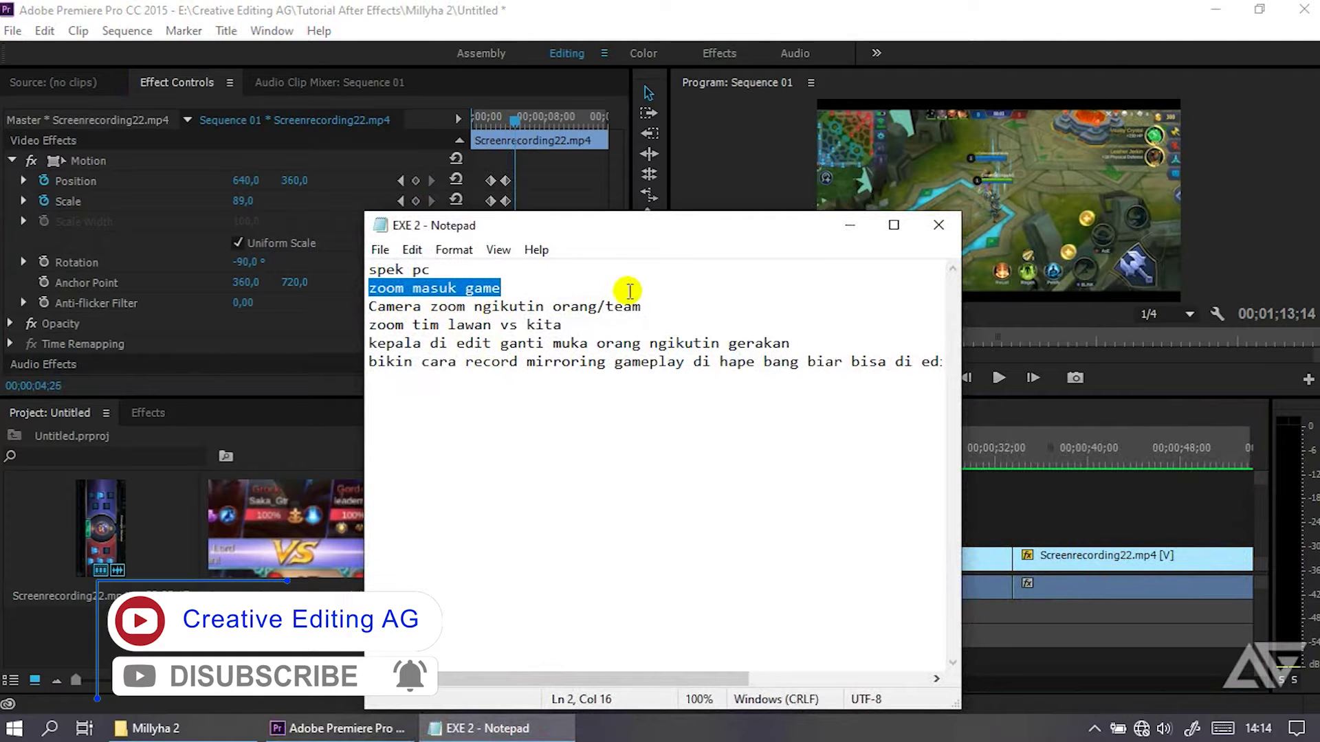
left_click(850, 226)
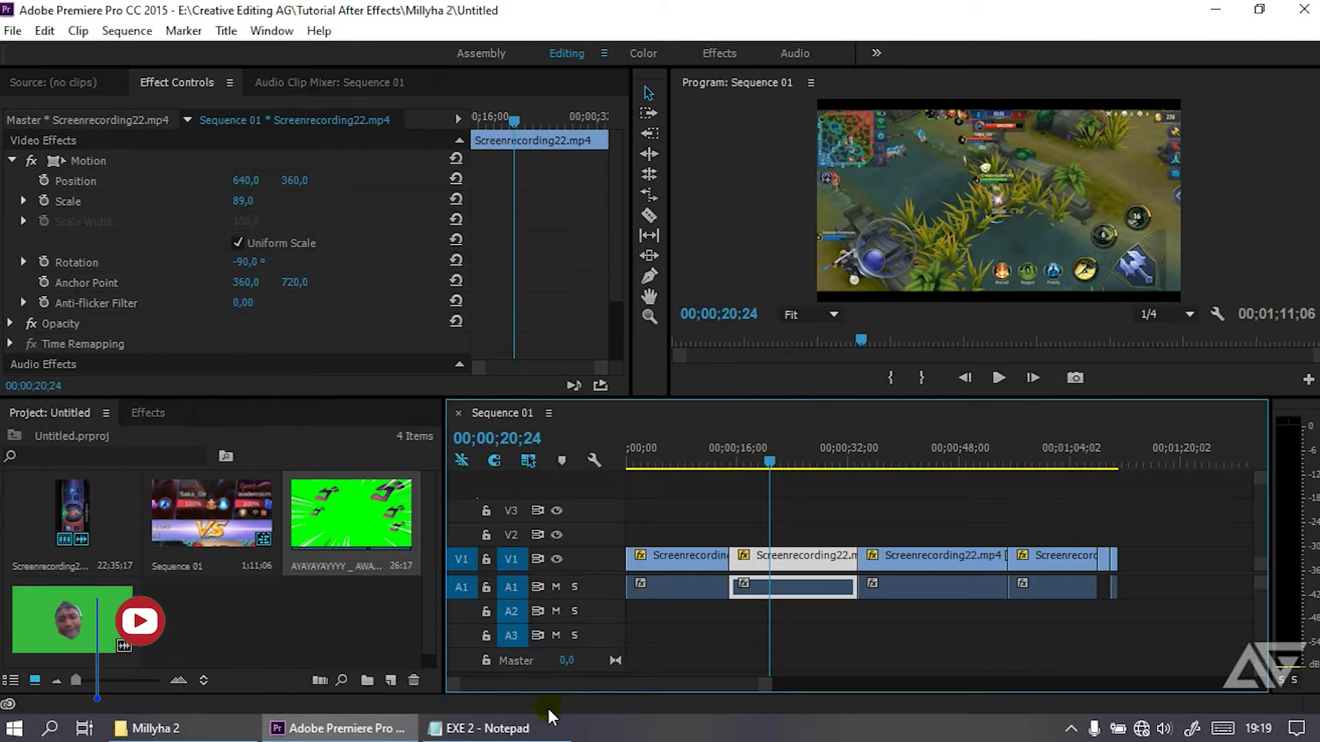
- Mark the 'Camera zoom ngikutin orang/team' topic in the notes and select the gameplay clip
left_click(545, 727)
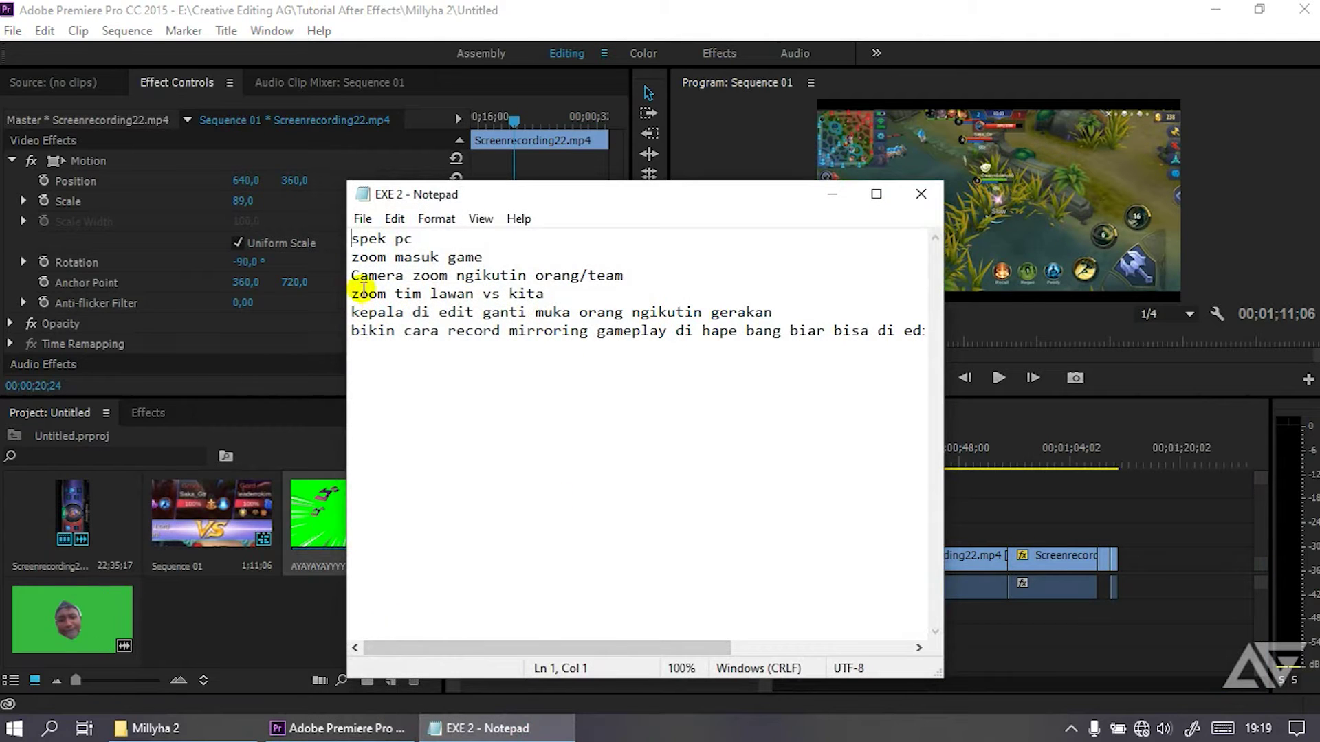
left_click_drag(353, 277, 641, 281)
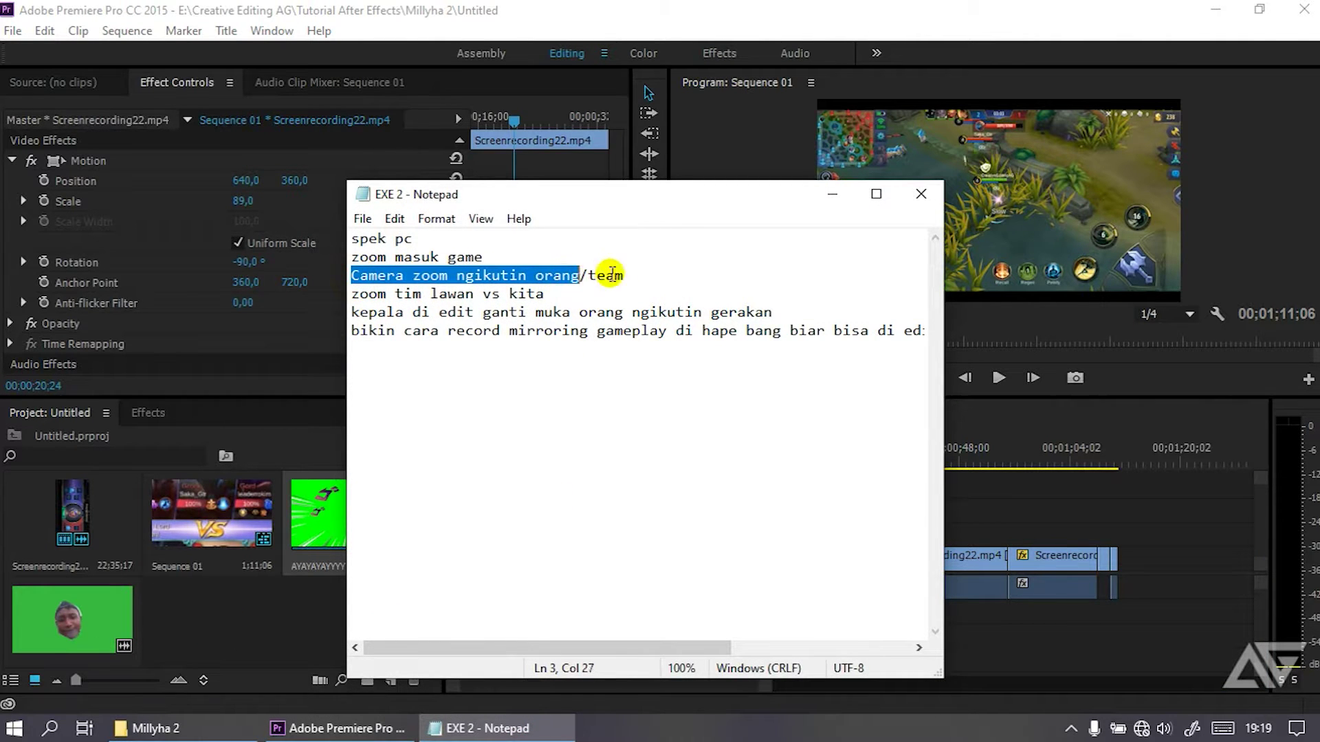
left_click(833, 197)
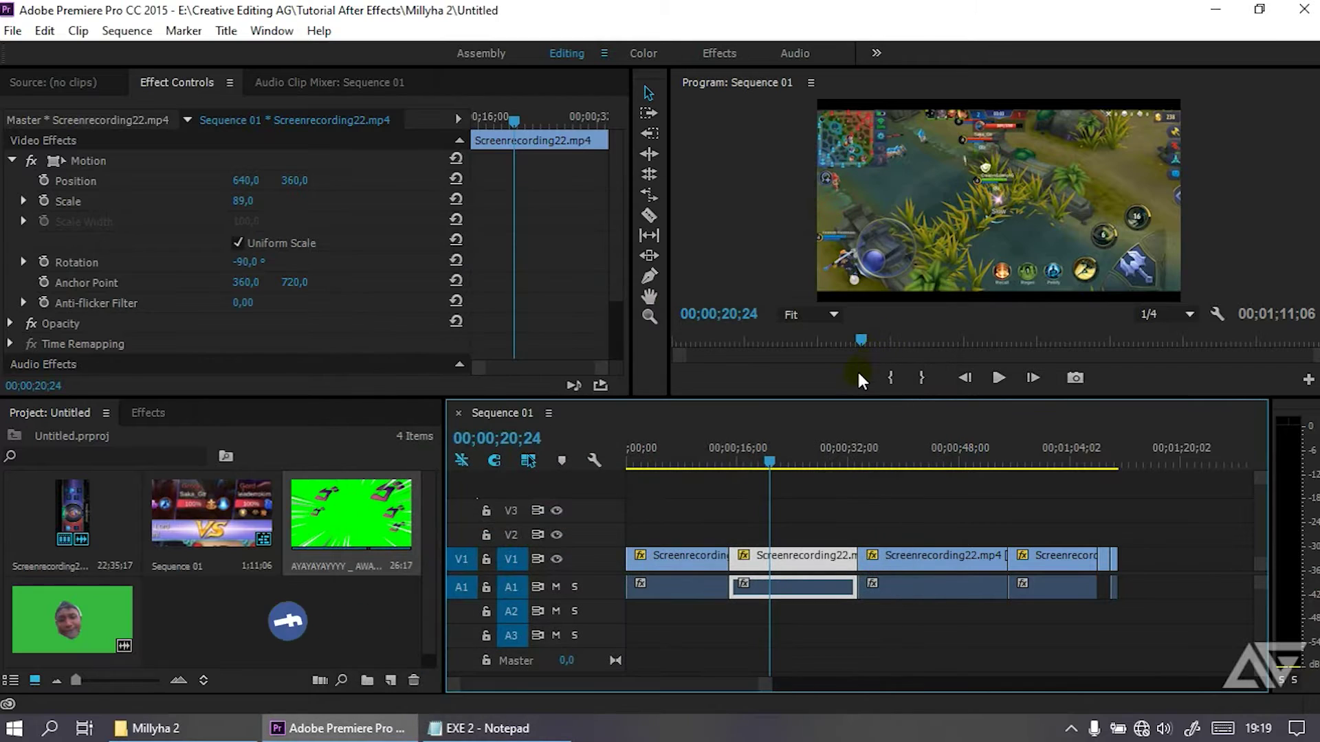
left_click(851, 276)
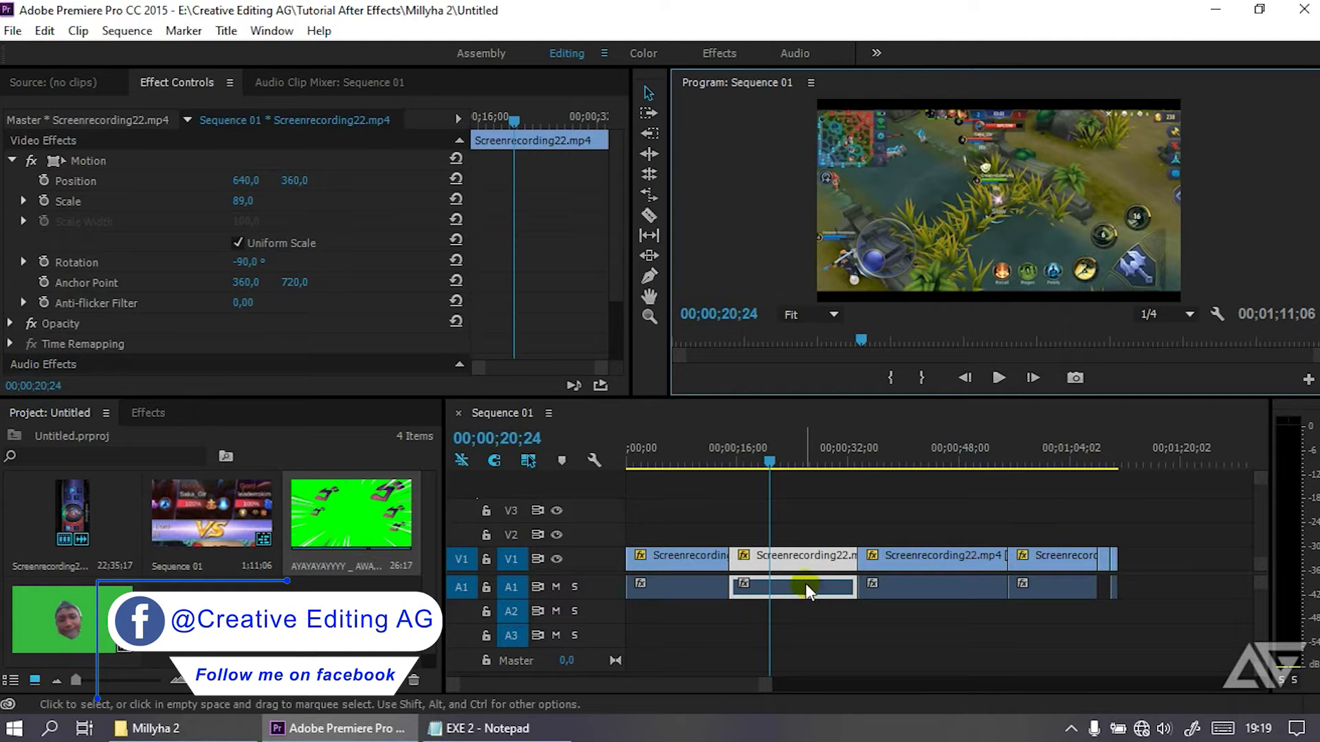
left_click(808, 589)
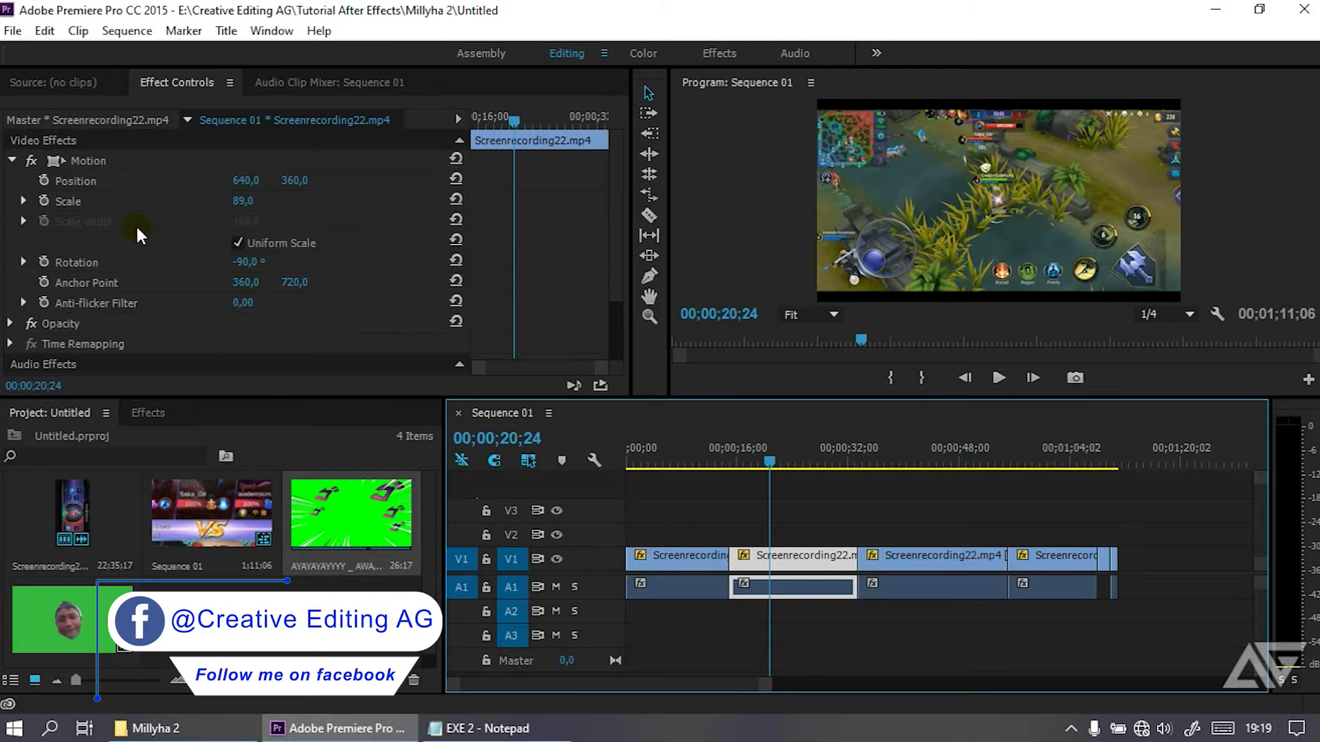
left_click(485, 728)
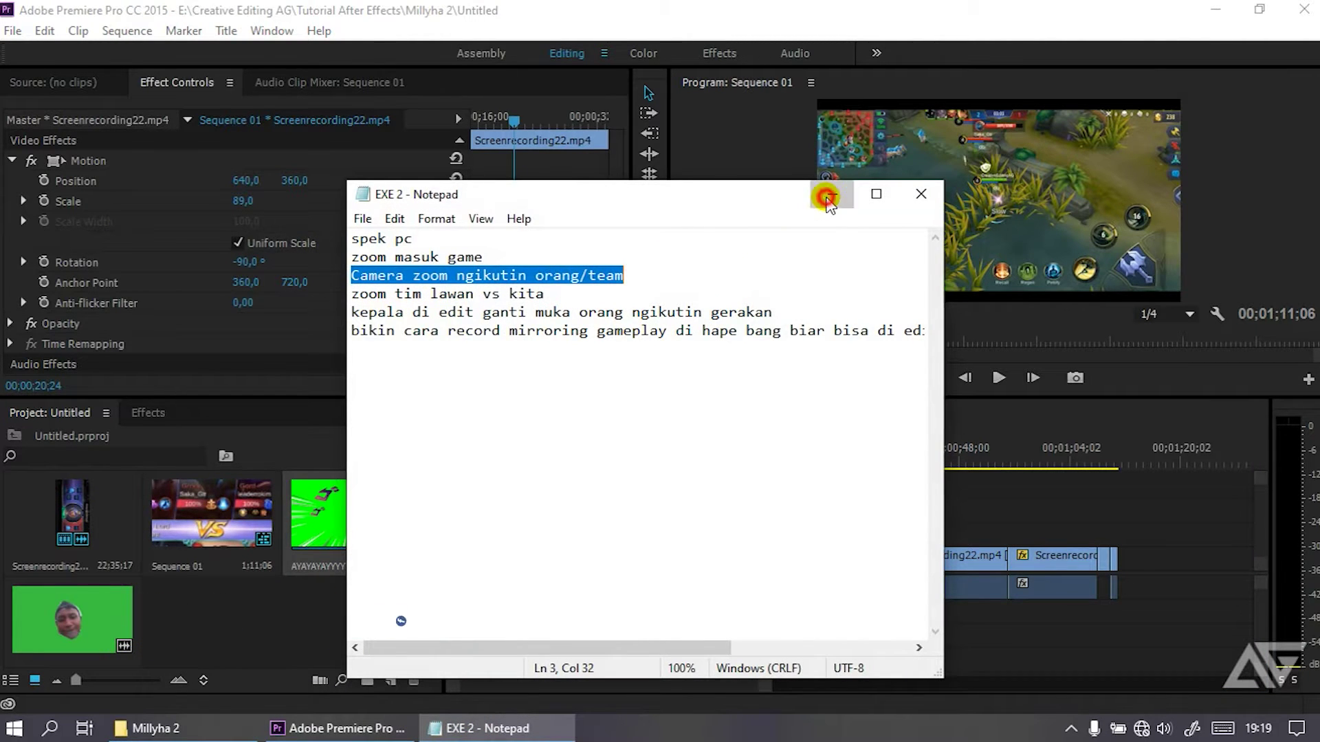
left_click(831, 194)
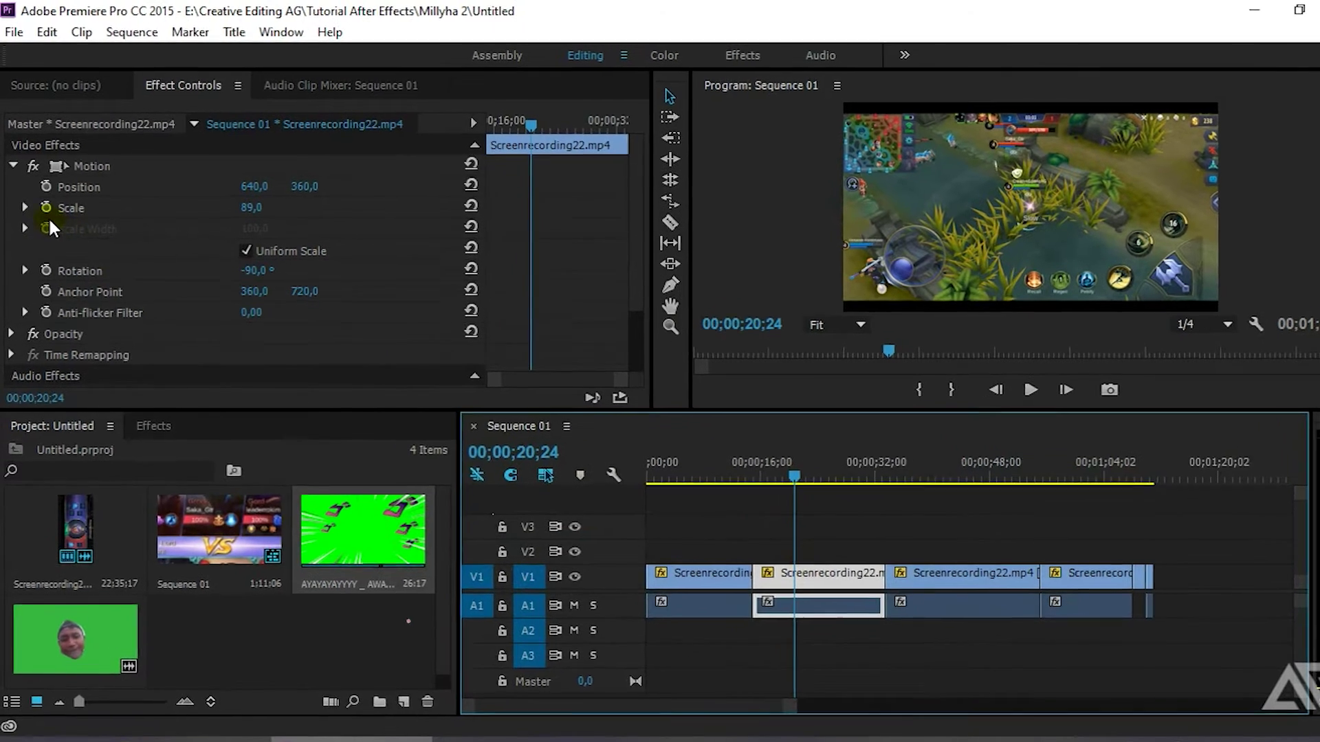
- Create Scale and Position keyframes at 20;24
left_click(43, 201)
left_click(55, 207)
left_click(210, 234)
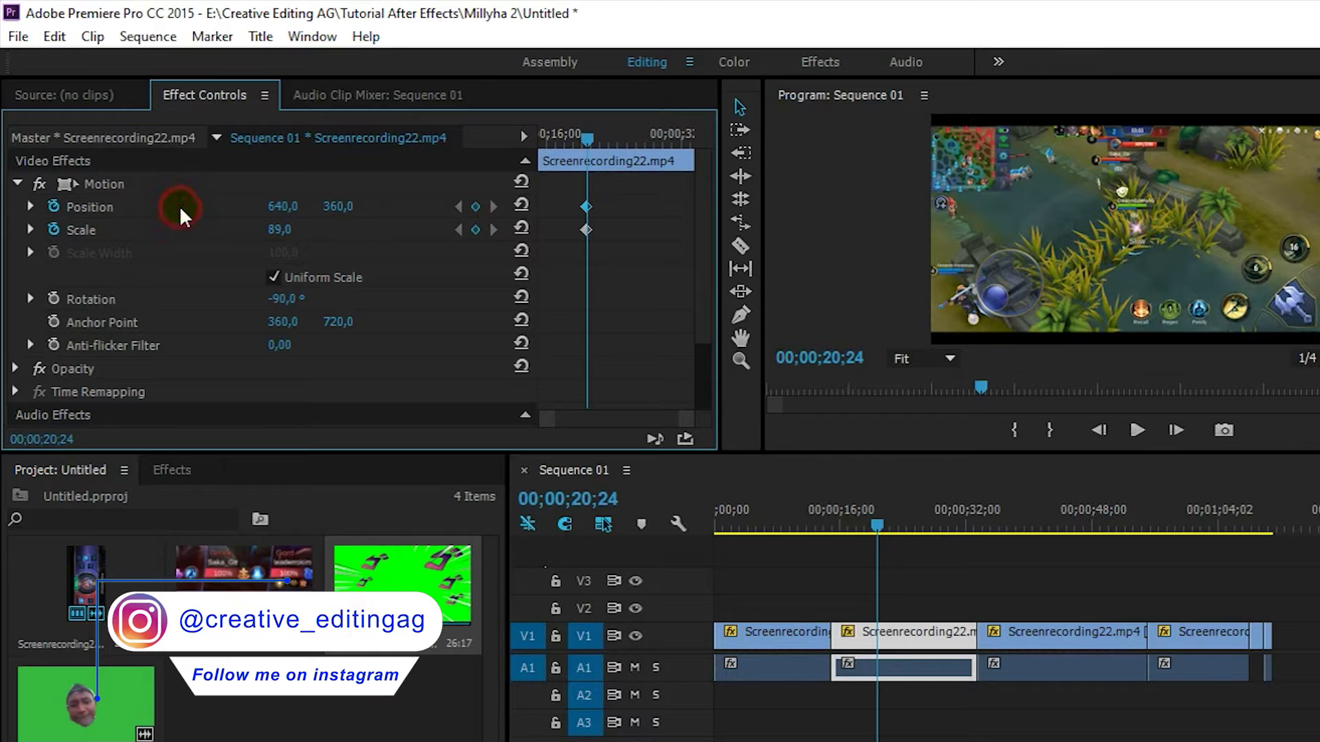
- Set Scale to 300 at 20;25, one frame after the starting keyframes
left_click(1176, 430)
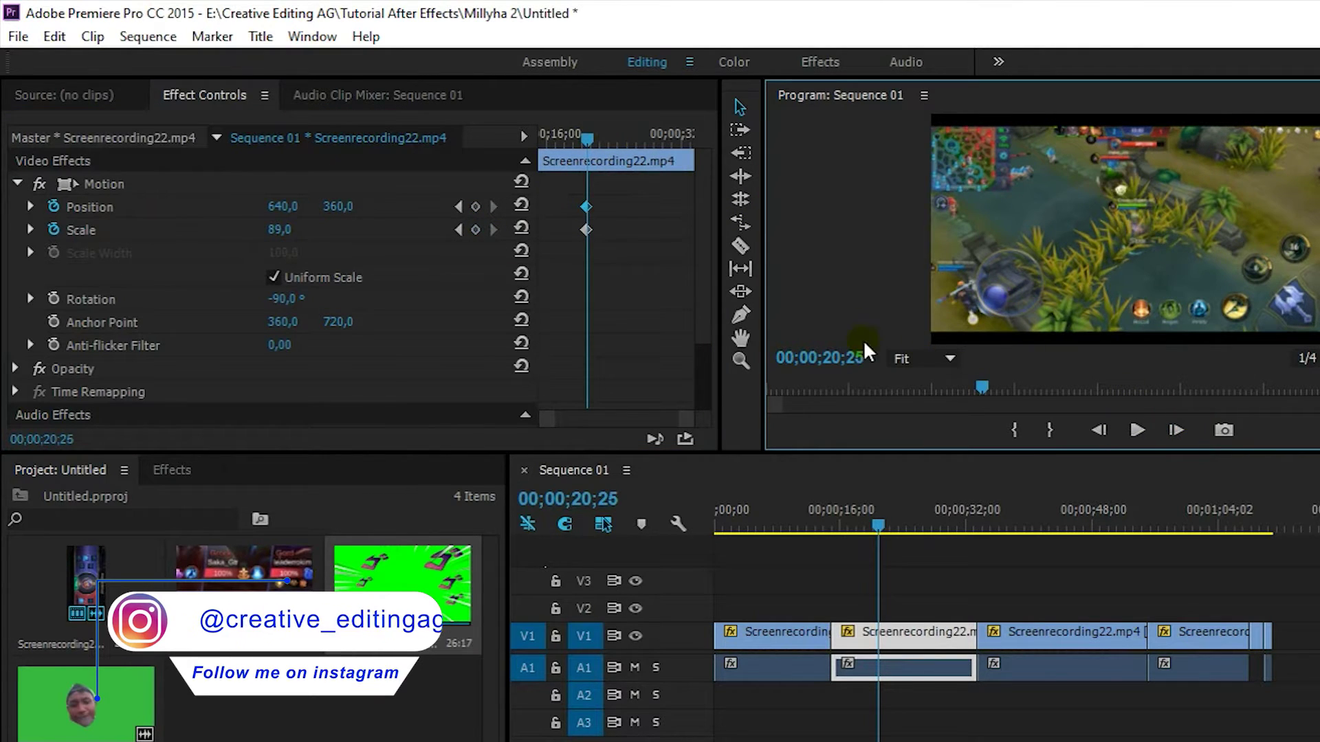
left_click(459, 231)
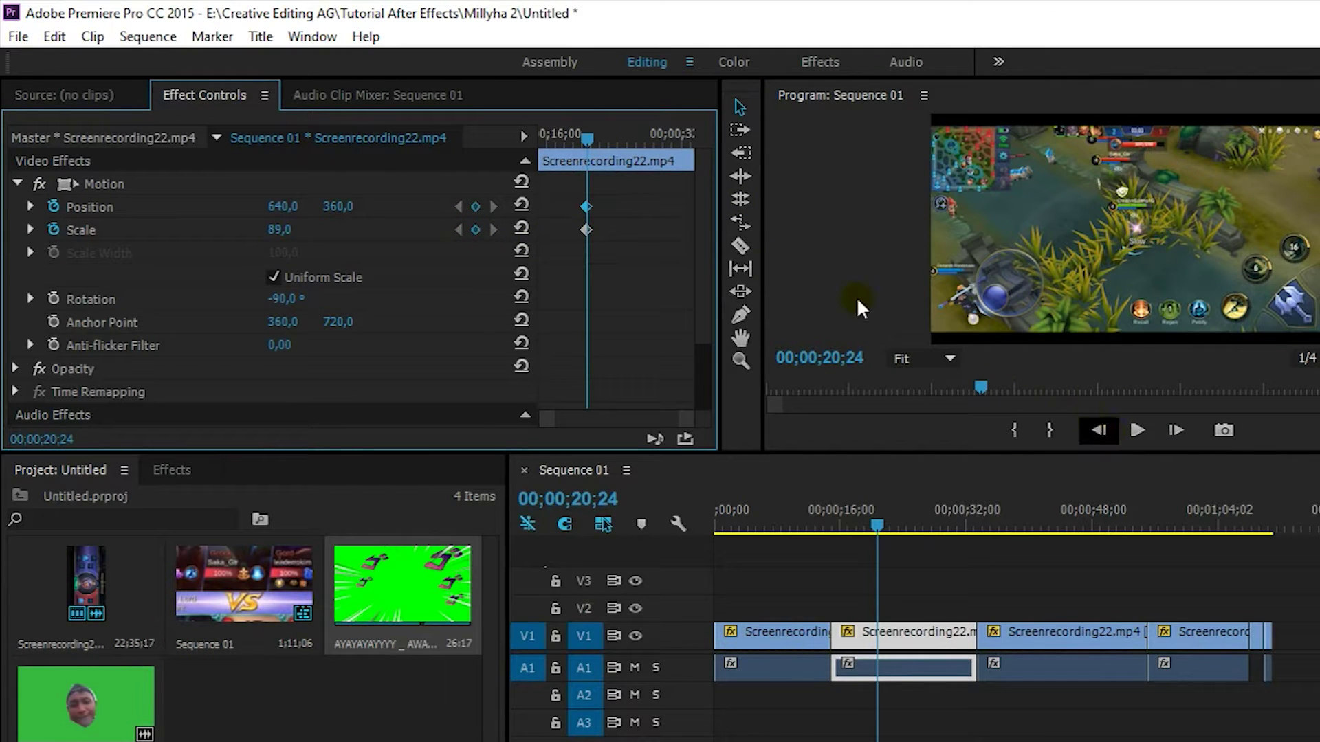
left_click_drag(591, 136, 592, 136)
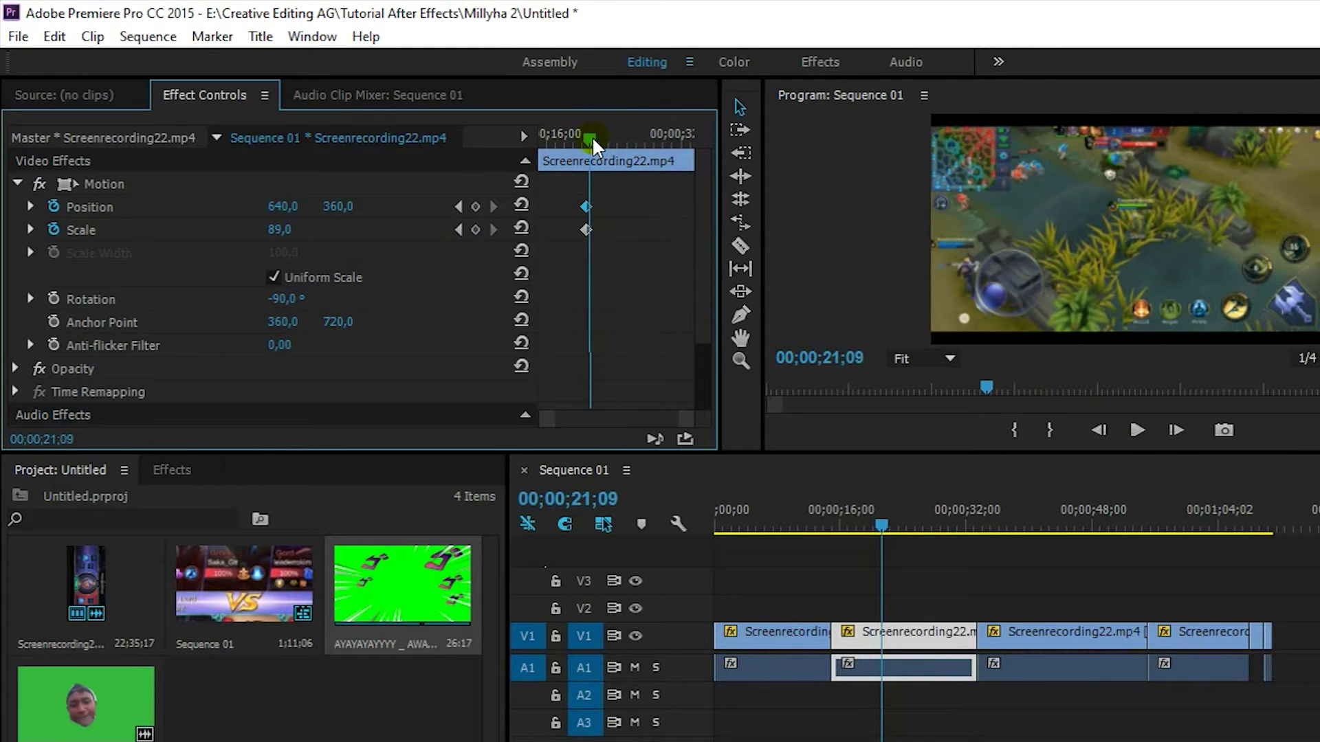
left_click(459, 208)
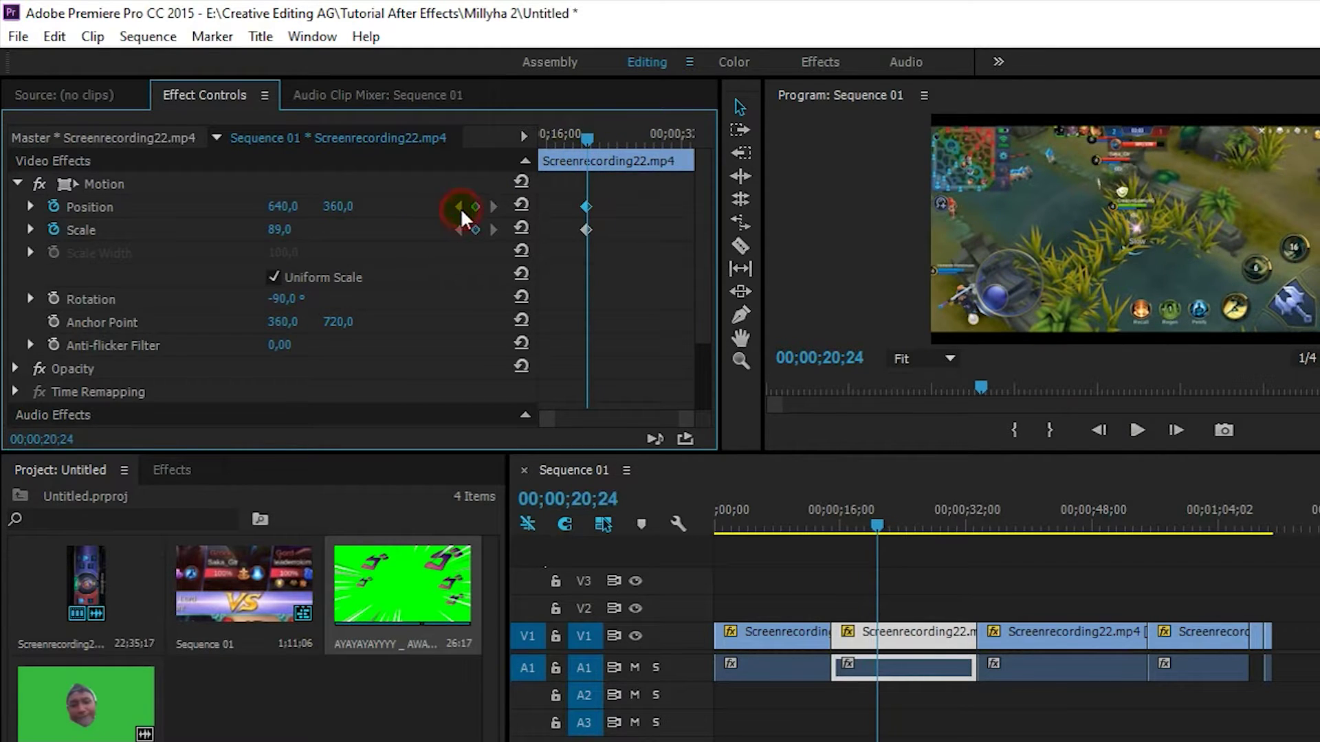
left_click(1176, 430)
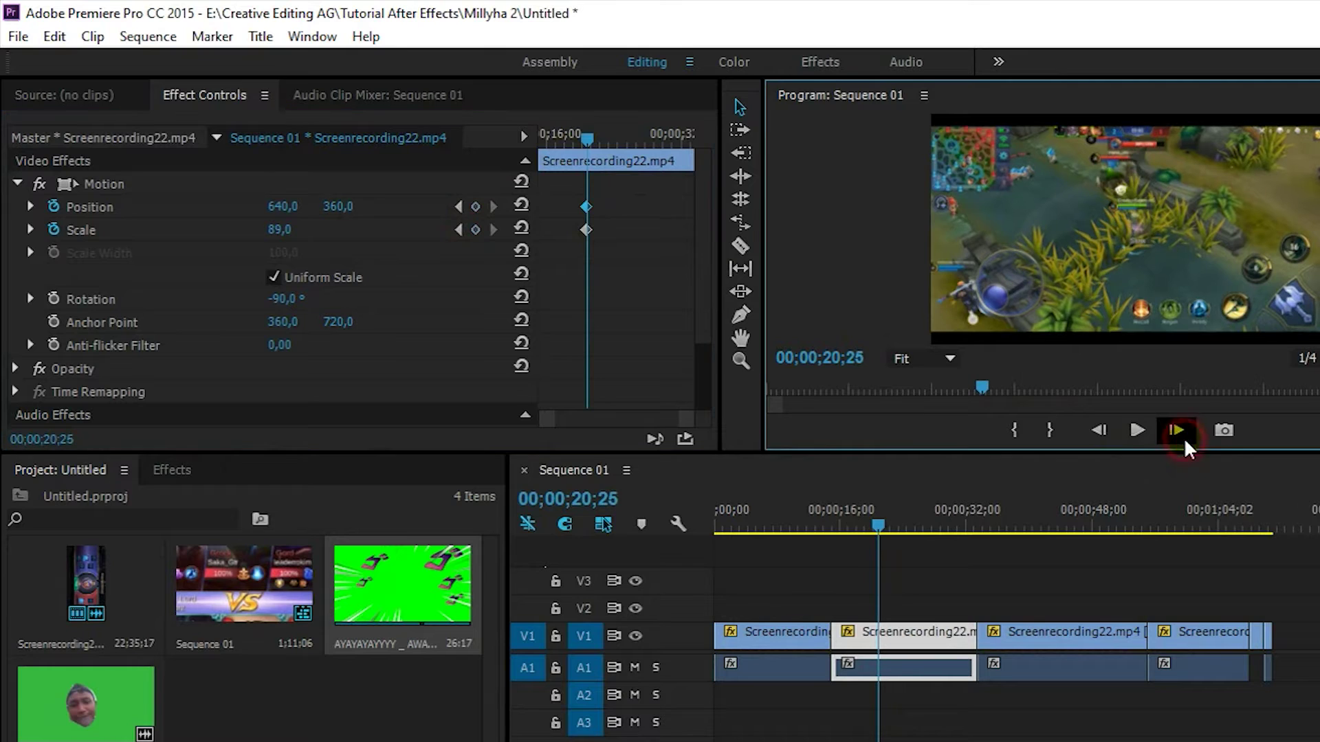
left_click(282, 231)
type("300")
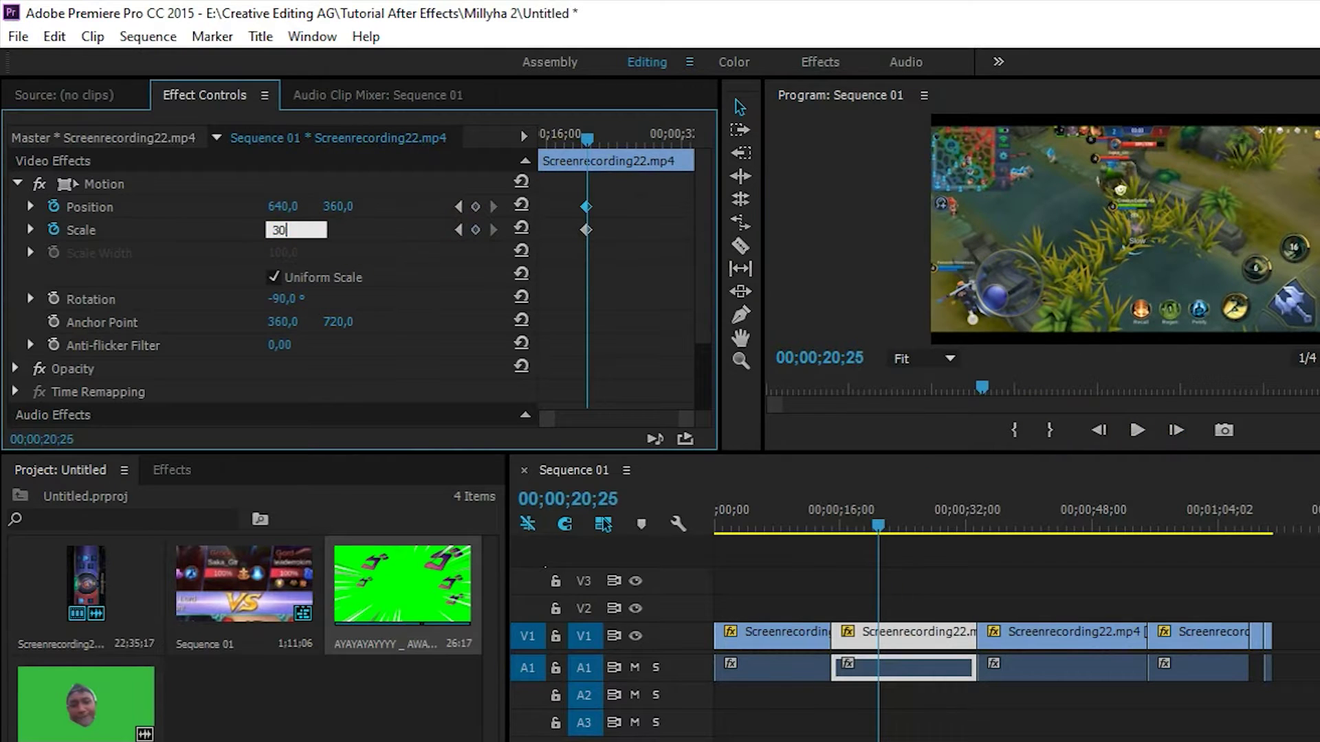
key("Return")
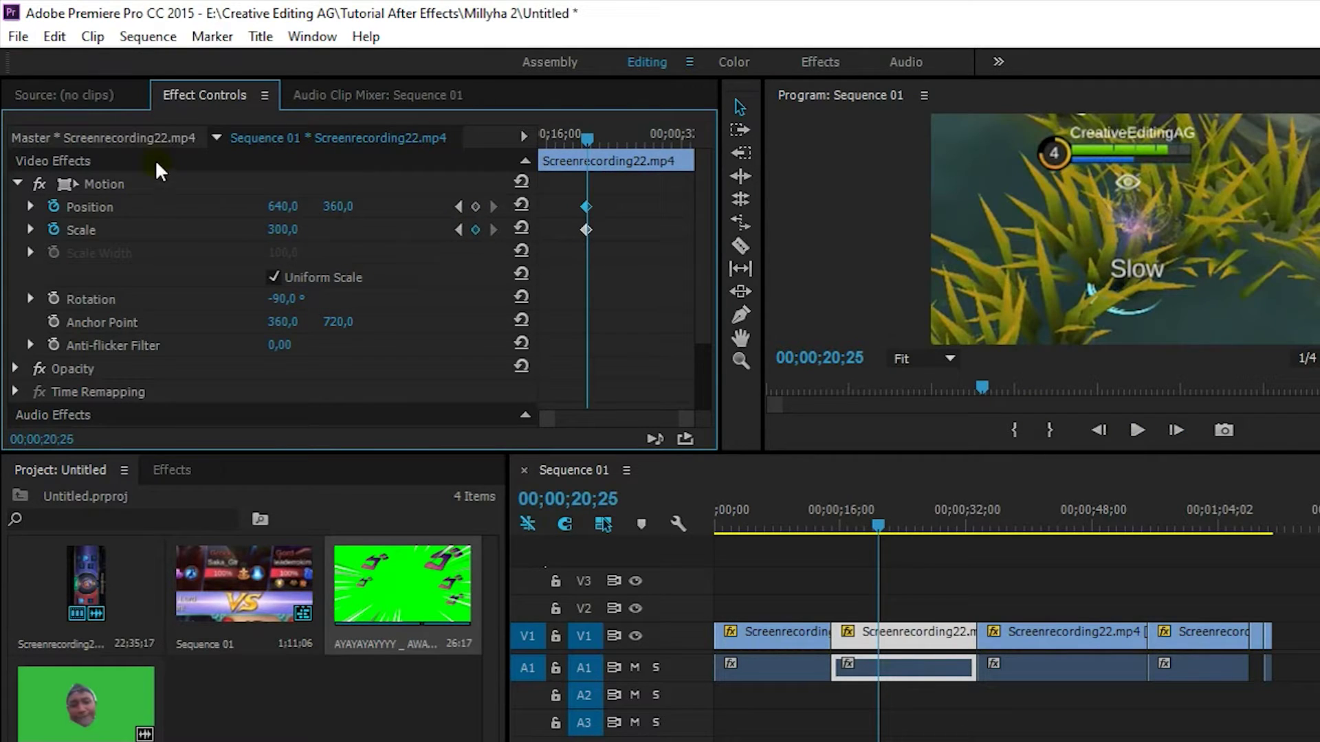
- Shift the zoomed Position to 2159,-301 onto the hero and return to the 20;24 keyframe
mouse_move(292, 213)
left_mouse_down()
mouse_move(323, 208)
mouse_move(396, 237)
left_mouse_up()
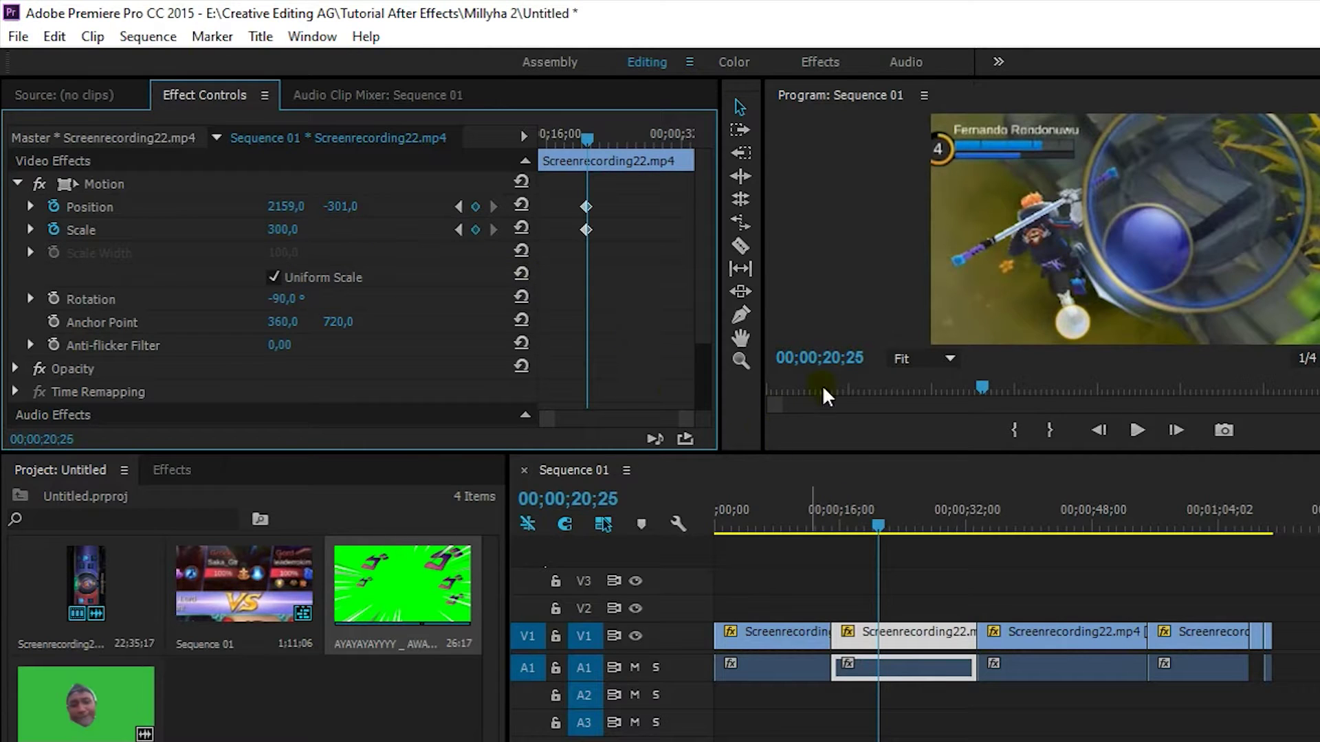
left_click(587, 133)
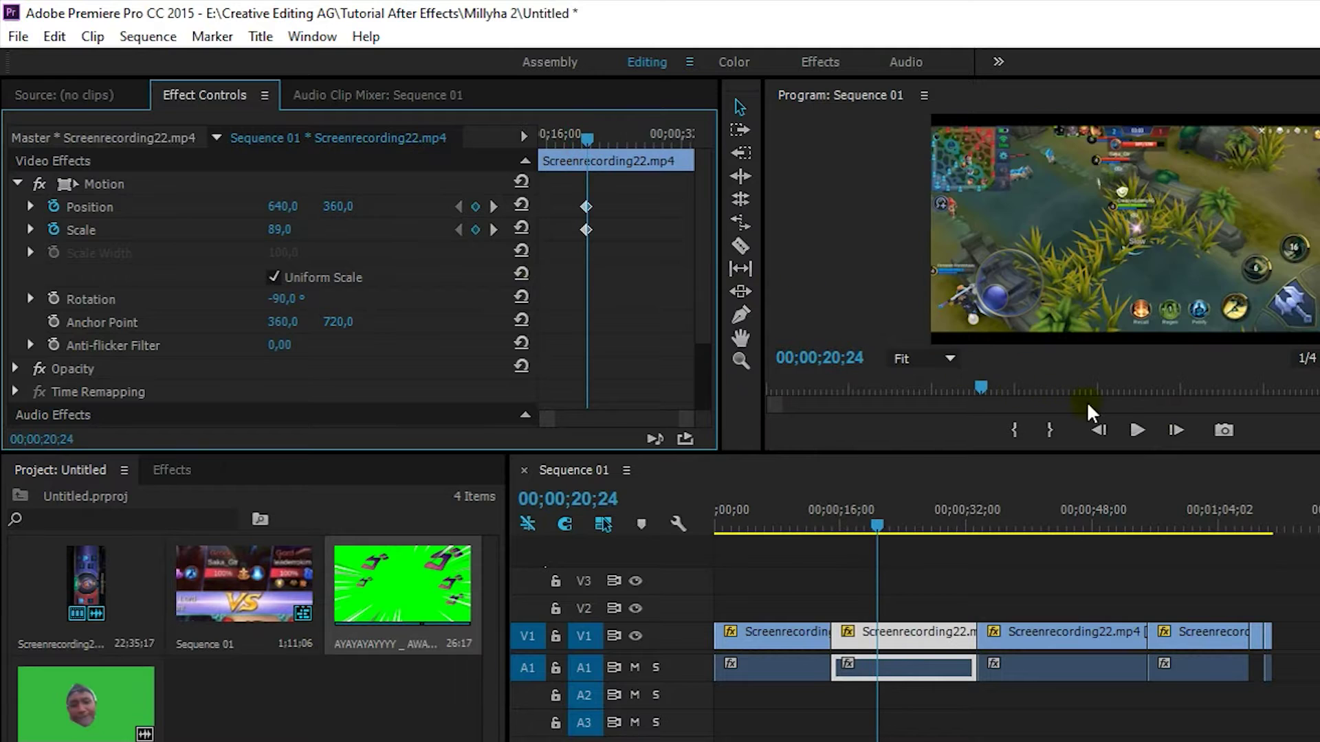
left_click(492, 206)
- Advance a few frames at a time to 22;00, adjusting Position to keep the hero centred
left_click(1187, 429)
left_click(1186, 429)
left_click(1187, 430)
left_click(1186, 429)
left_click(1186, 429)
left_click(1187, 430)
left_click(1188, 430)
left_click(1187, 430)
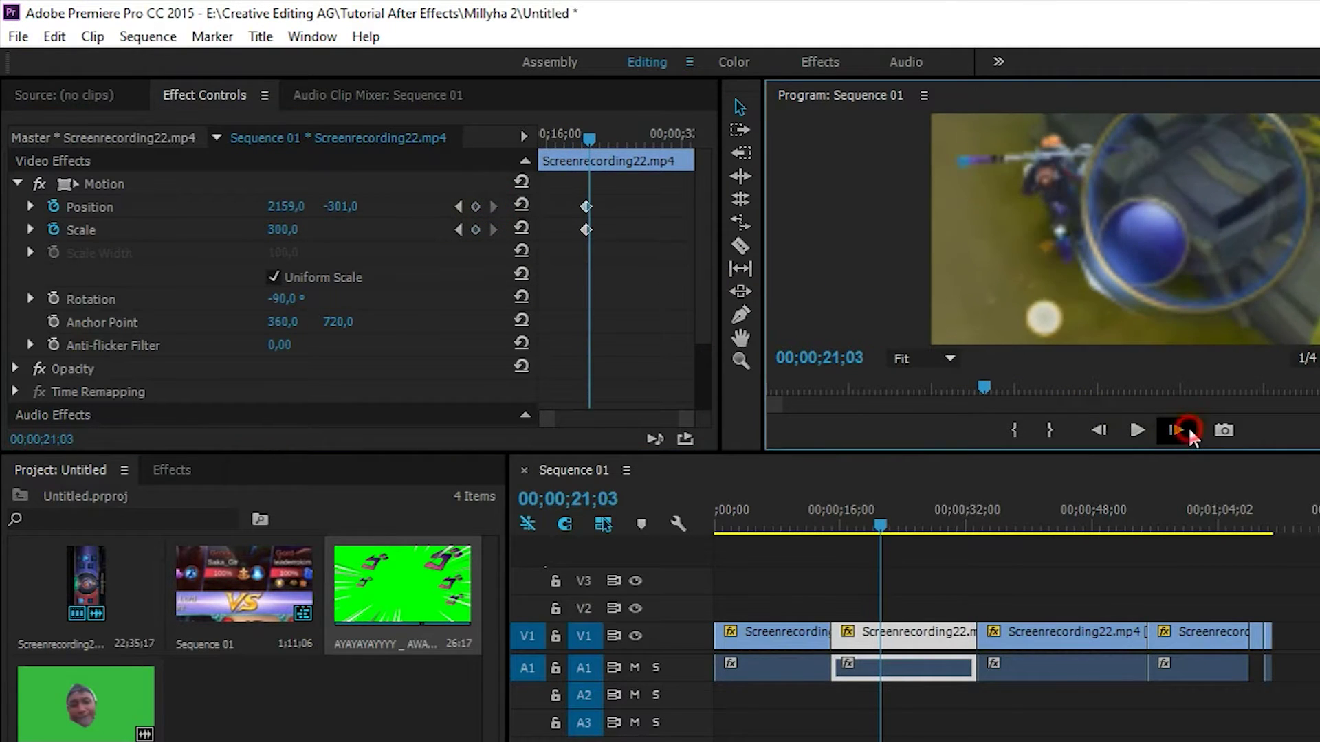
left_click(1188, 430)
left_click(1187, 430)
left_click(1188, 430)
mouse_move(362, 208)
left_mouse_down()
mouse_move(582, 208)
mouse_move(938, 364)
left_mouse_up()
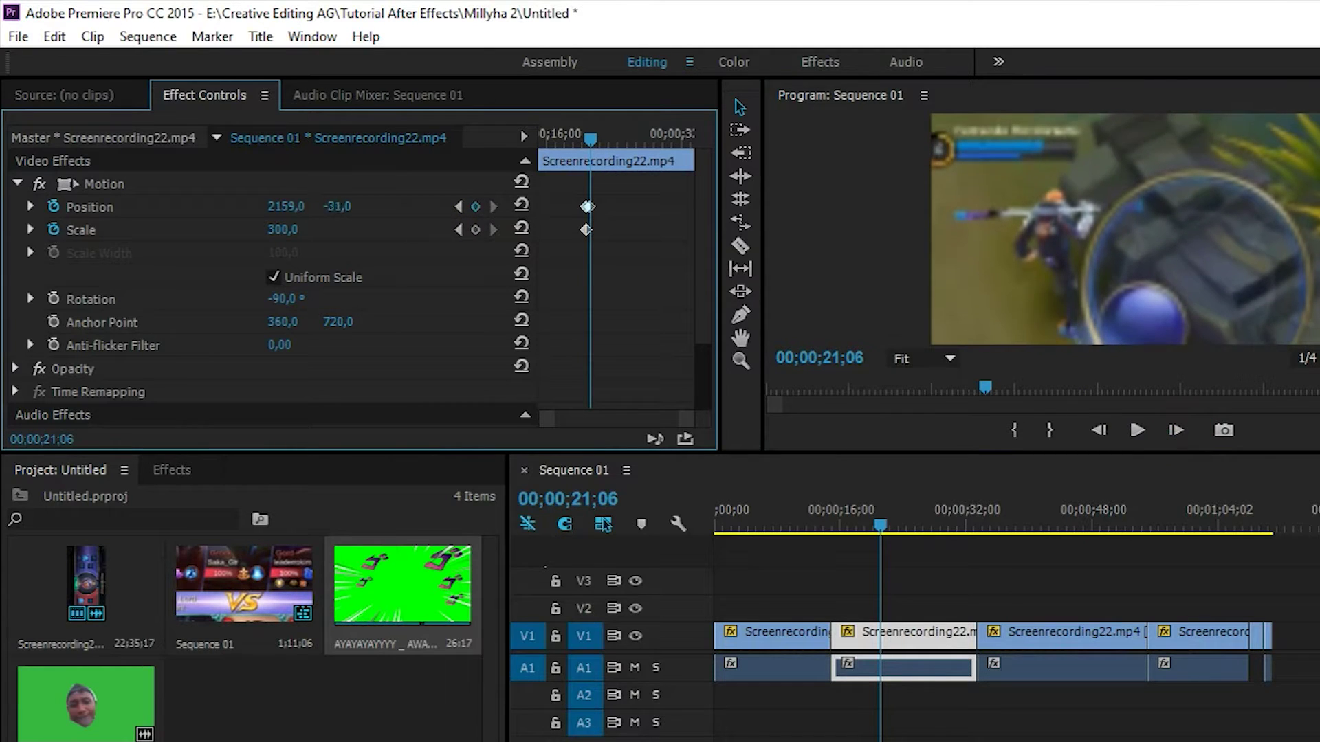
left_click(1189, 437)
left_click(1191, 438)
left_click(1190, 439)
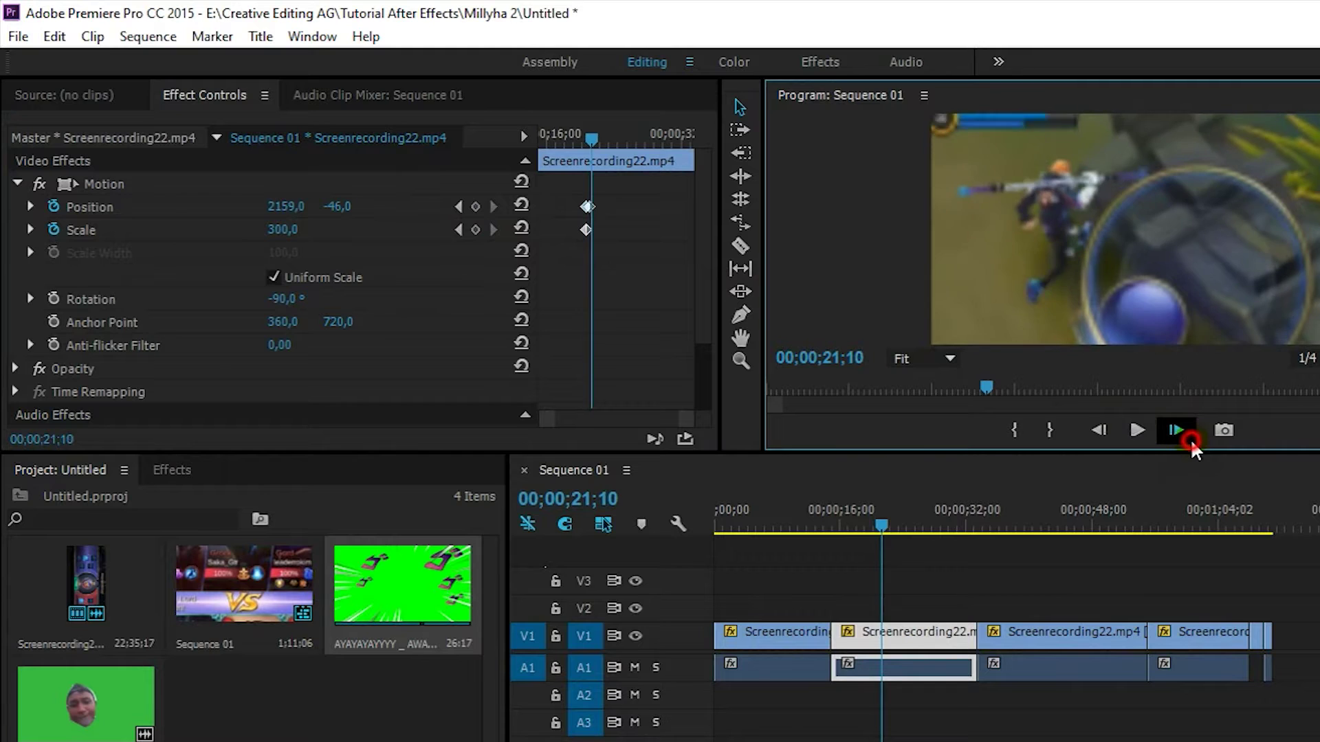
left_click(1191, 439)
left_click(1191, 438)
left_click(1190, 439)
left_click(1190, 439)
left_click(1190, 439)
left_click(1191, 438)
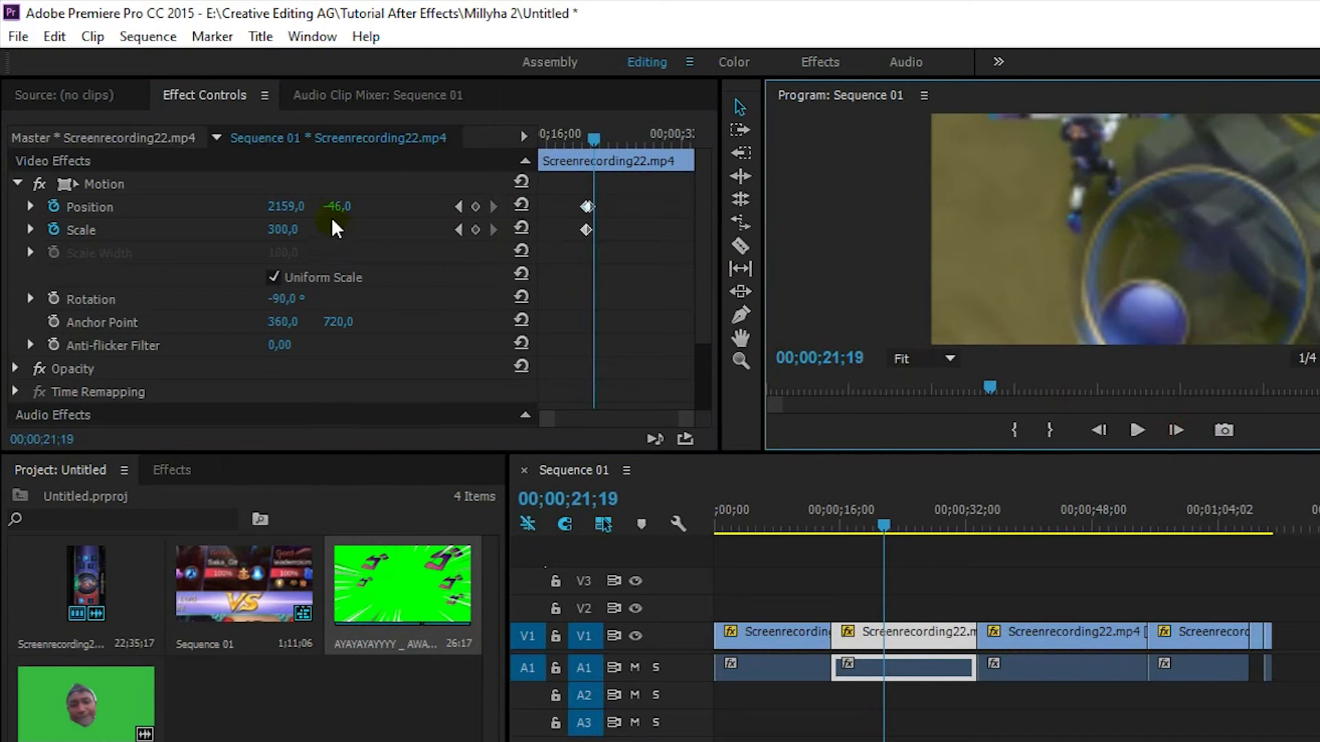
left_click_drag(333, 222, 440, 222)
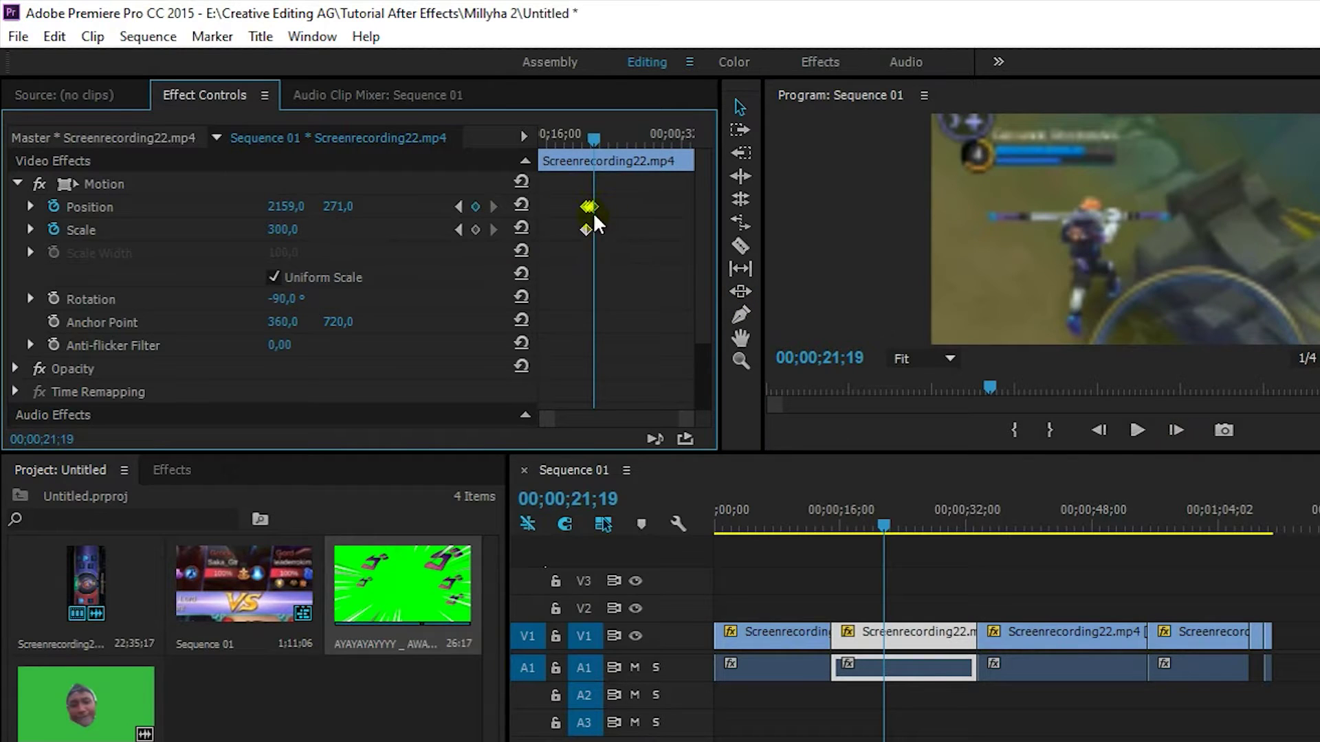
left_click(1178, 432)
left_click(1178, 431)
left_click(1179, 433)
left_click(1179, 433)
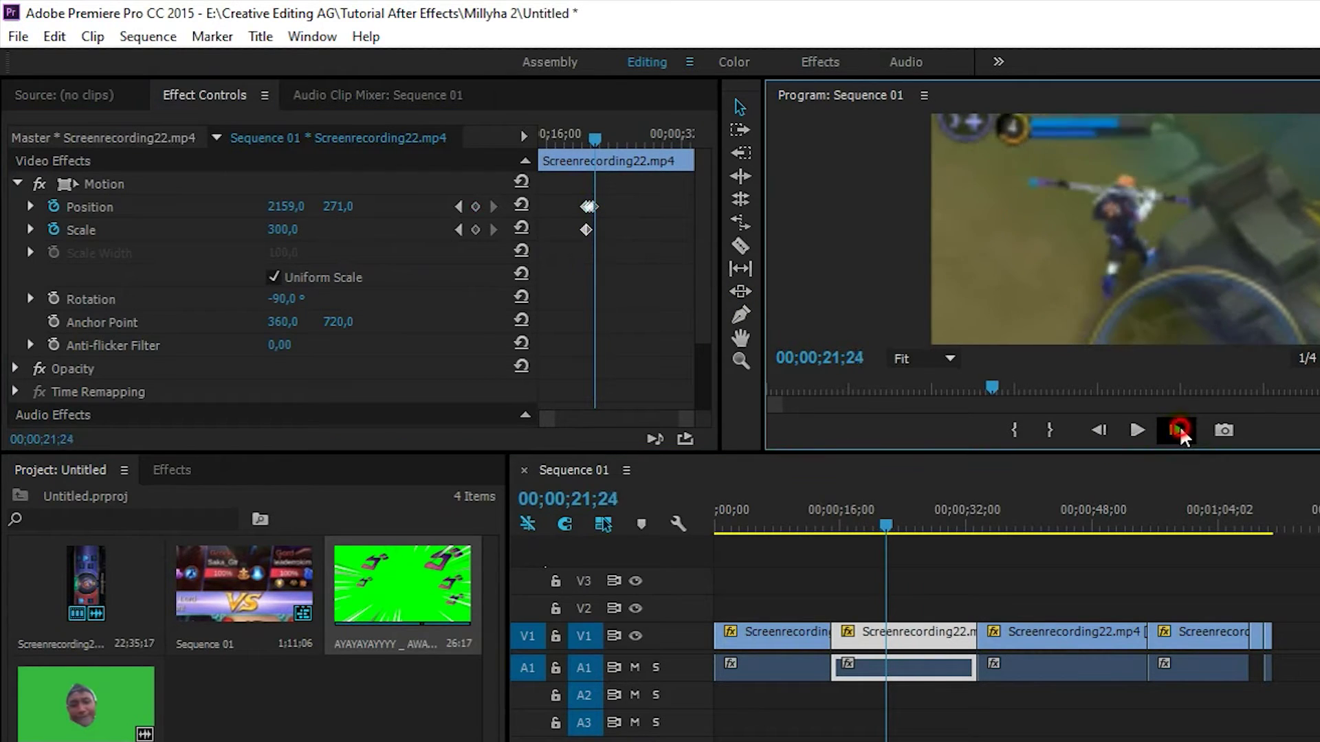
left_click(1181, 436)
left_click(1181, 436)
left_click(1179, 431)
left_click(1179, 432)
left_click(1180, 431)
mouse_move(338, 206)
left_mouse_down()
mouse_move(440, 206)
mouse_move(433, 256)
left_mouse_up()
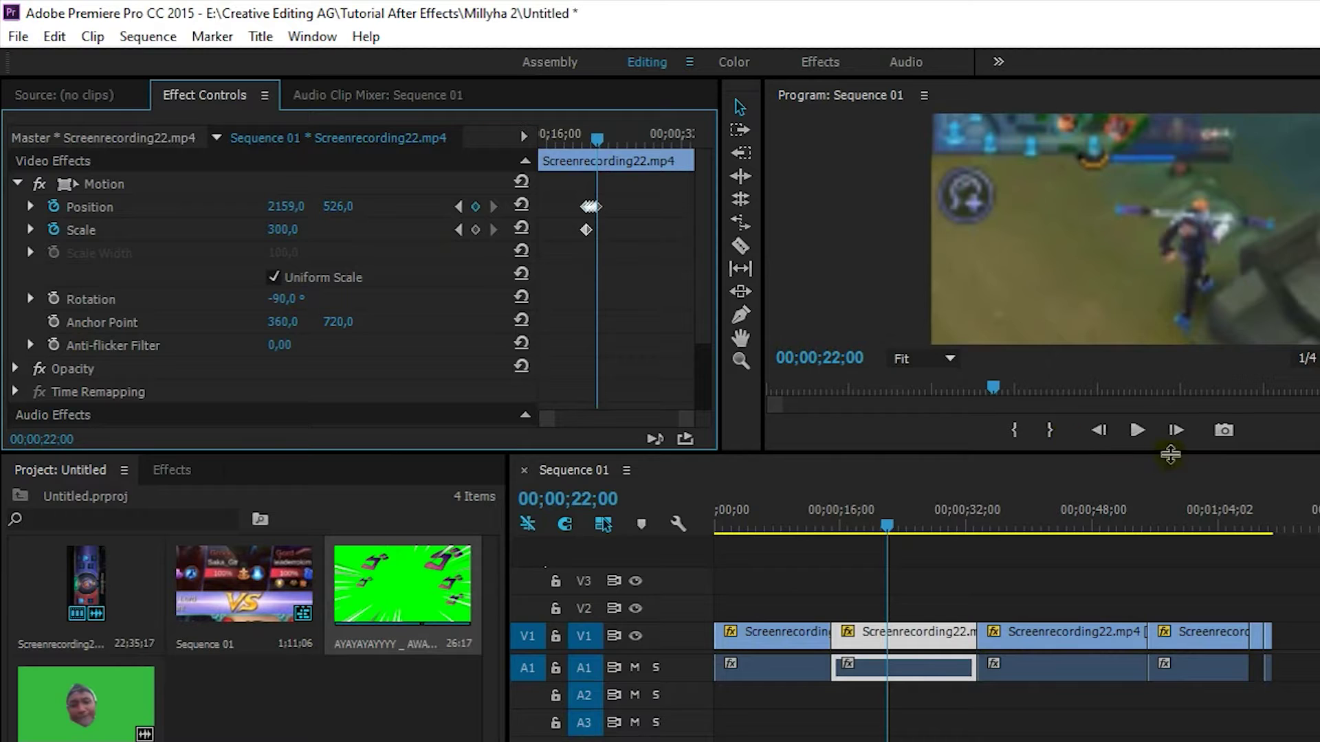
- Continue toward 24;00, re-keying Position at each stop to follow the hero
left_click(1176, 429)
left_click(1176, 430)
left_click(1176, 429)
left_click(1176, 429)
left_click(1176, 429)
left_click(1176, 430)
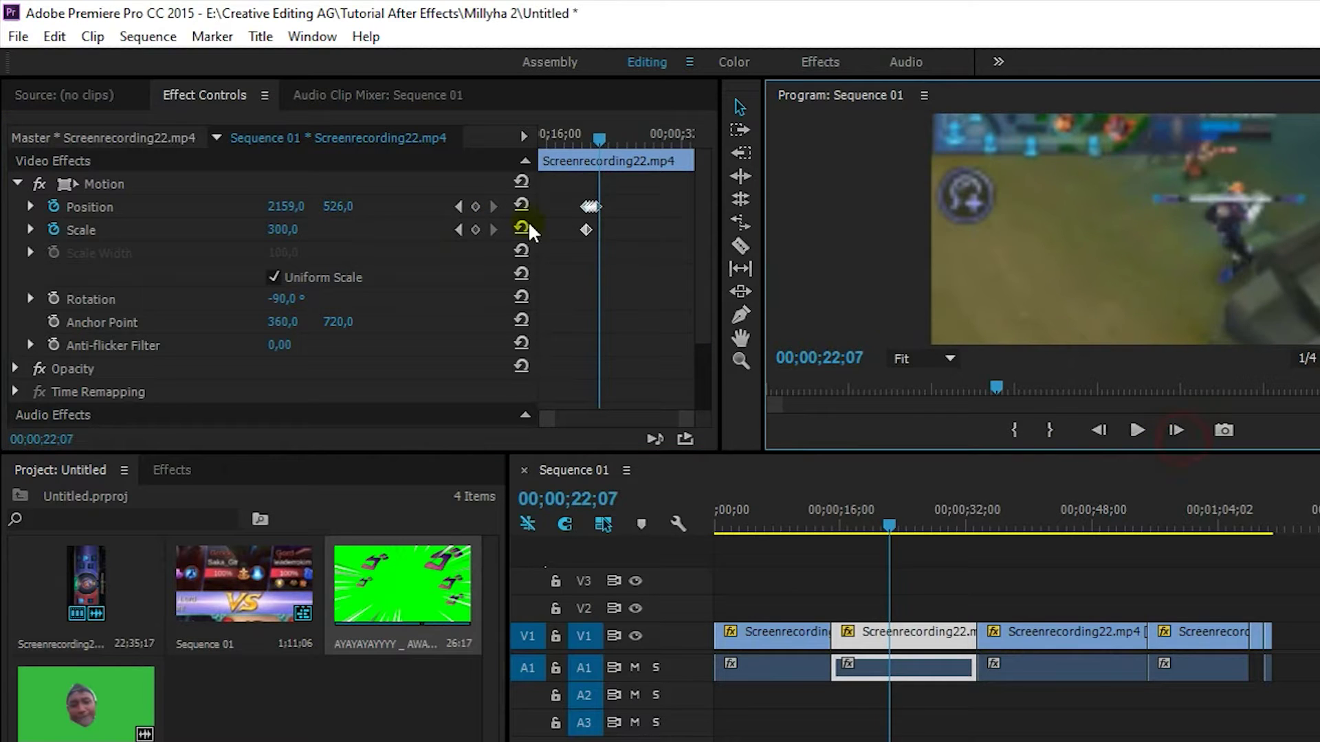
left_click_drag(286, 206, 183, 206)
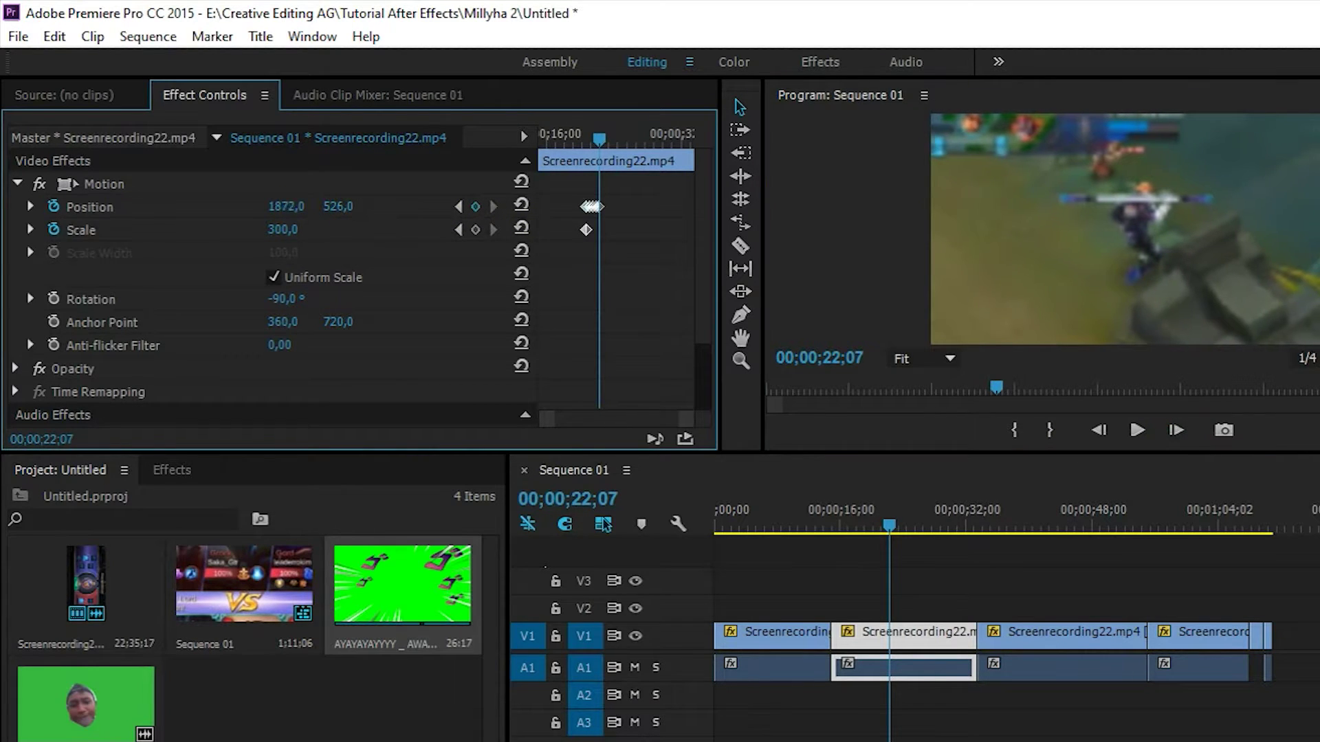
left_click(1176, 430)
left_click(1176, 430)
left_click(1176, 430)
left_click(1176, 430)
left_click(1176, 430)
left_click(1176, 429)
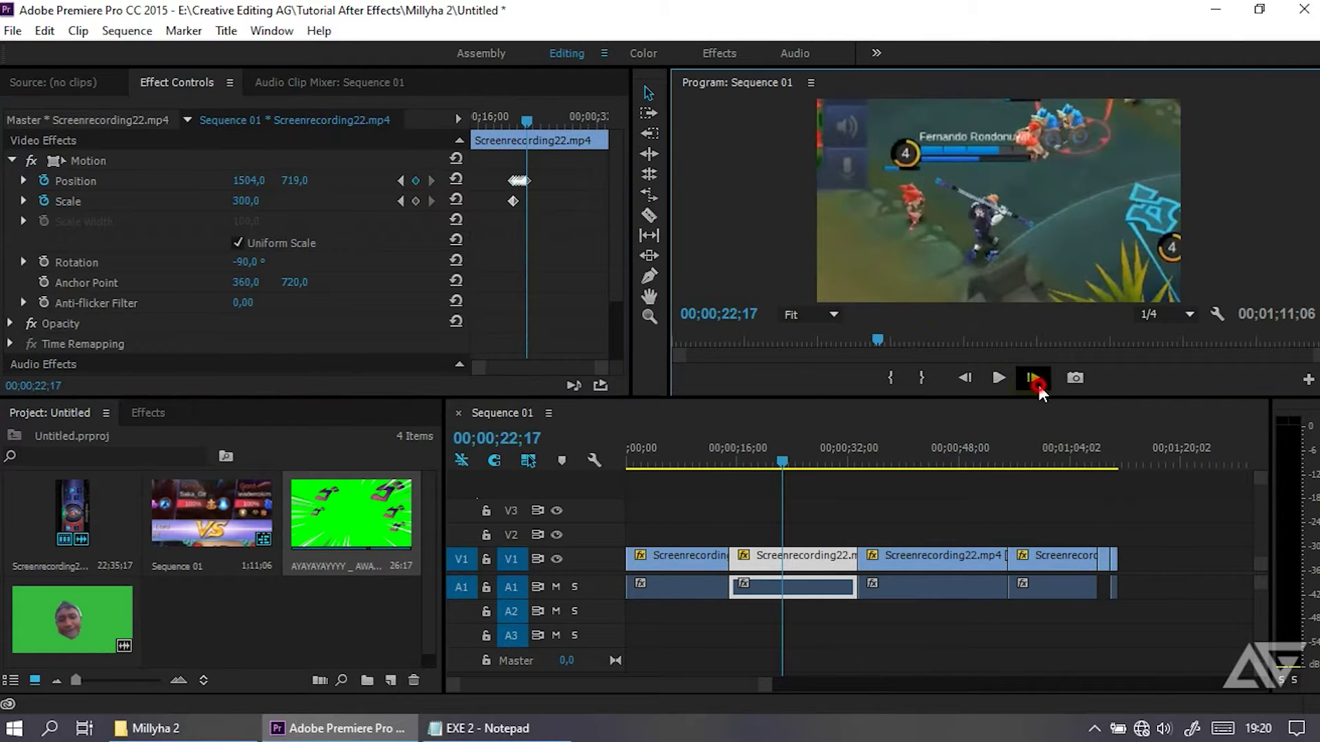
left_click(1032, 377)
left_click(1033, 378)
left_click(1032, 378)
left_click(1032, 377)
left_click(1032, 378)
left_click(1033, 377)
left_click_drag(294, 180, 227, 180)
left_click(1032, 377)
left_click(1033, 377)
left_click(1033, 377)
left_click(1034, 382)
left_click(1034, 382)
left_click(1034, 382)
left_click(1033, 377)
left_click(1033, 377)
left_click(1033, 377)
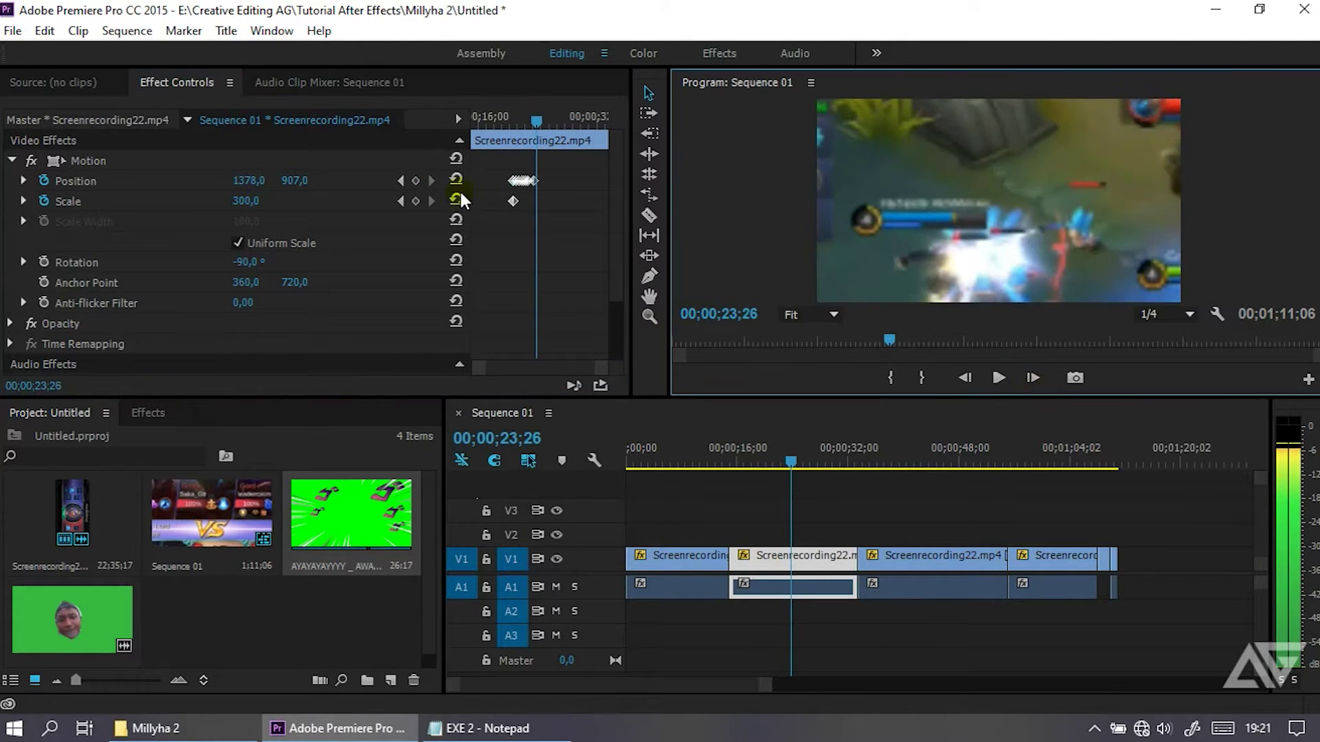
left_click(1032, 378)
left_click(1033, 377)
left_click(1033, 378)
left_click(1032, 378)
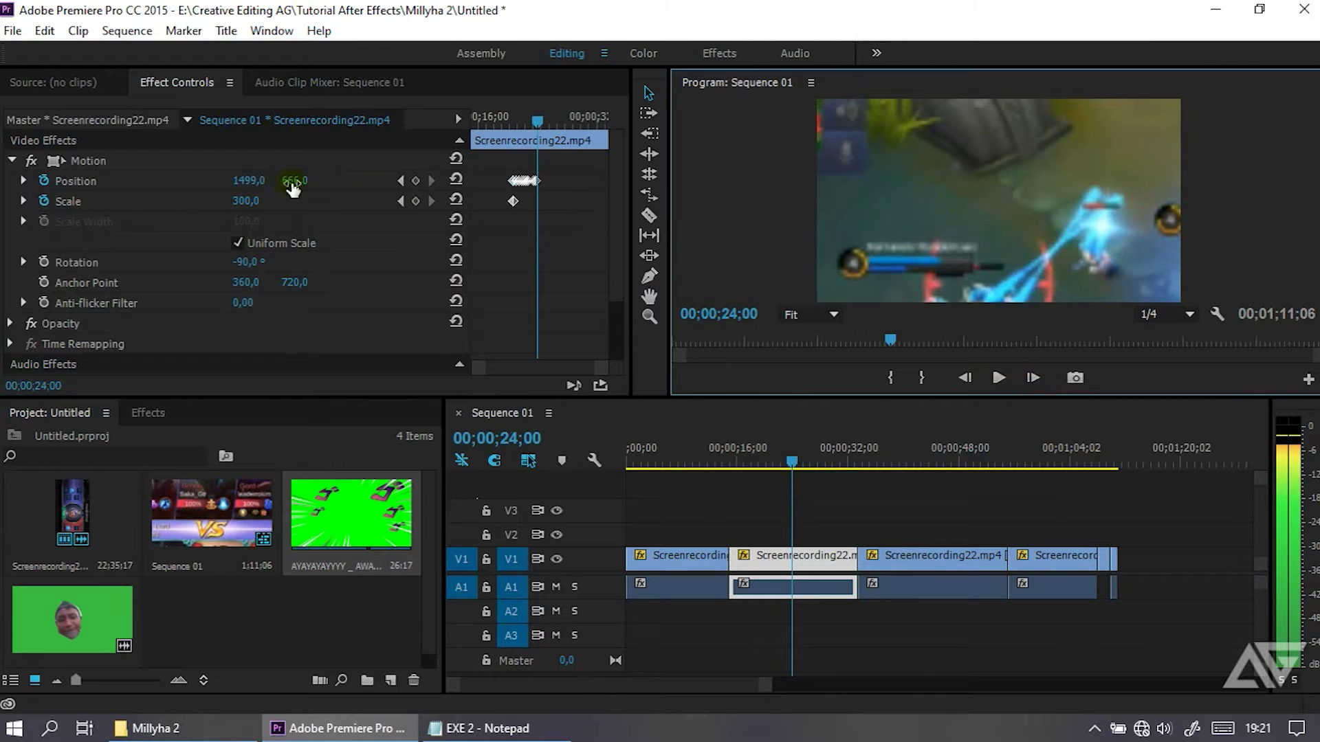
left_click(248, 181)
left_click(1032, 378)
left_click(1033, 378)
left_click(1033, 377)
left_click_drag(296, 180, 361, 192)
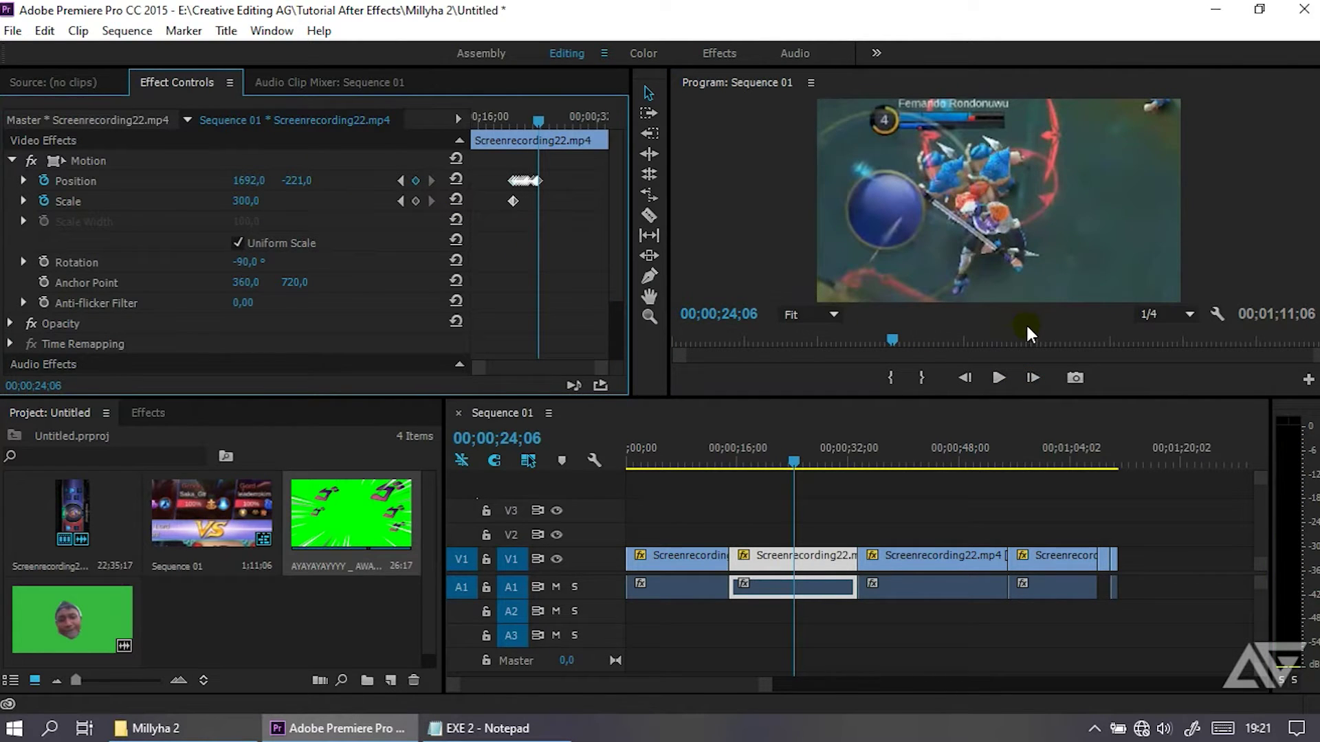
- Mark the out point at 24;06 and return to the first position keyframe at 20;24
left_click(921, 377)
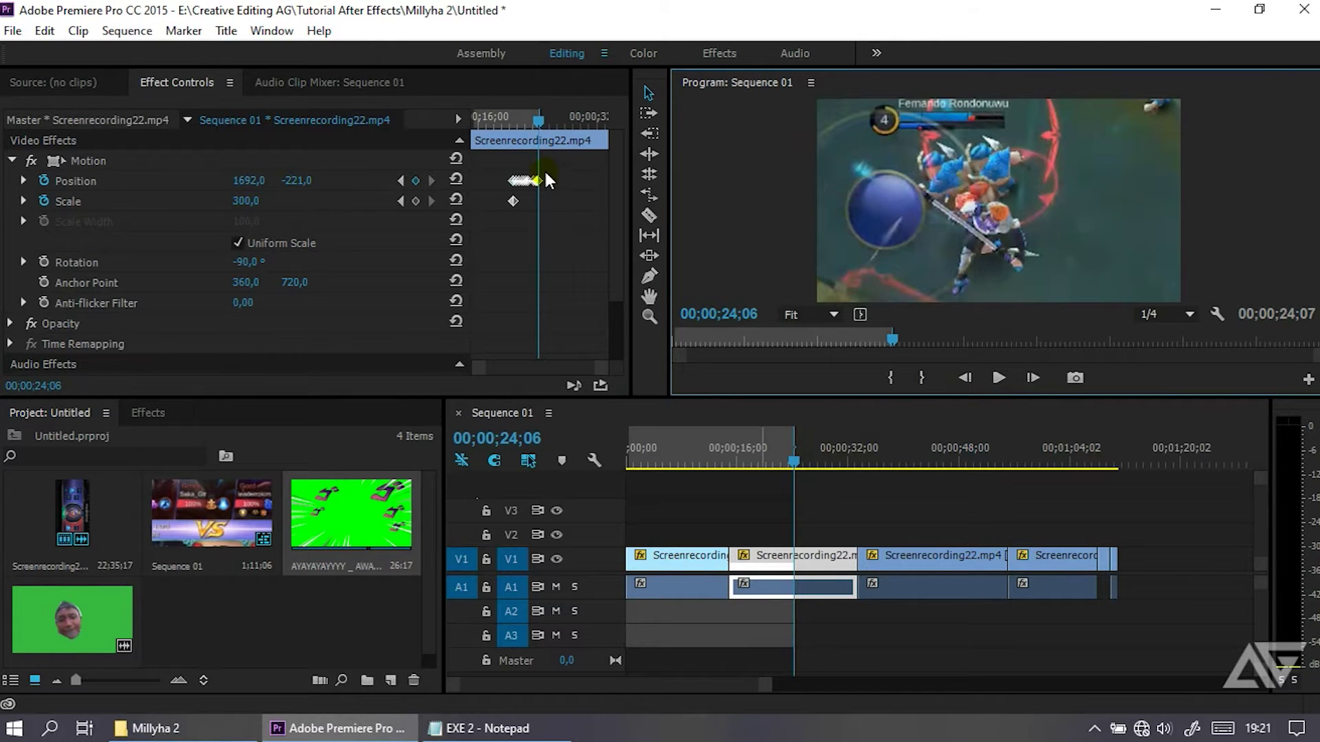
left_click_drag(534, 130, 446, 170)
left_click(431, 180)
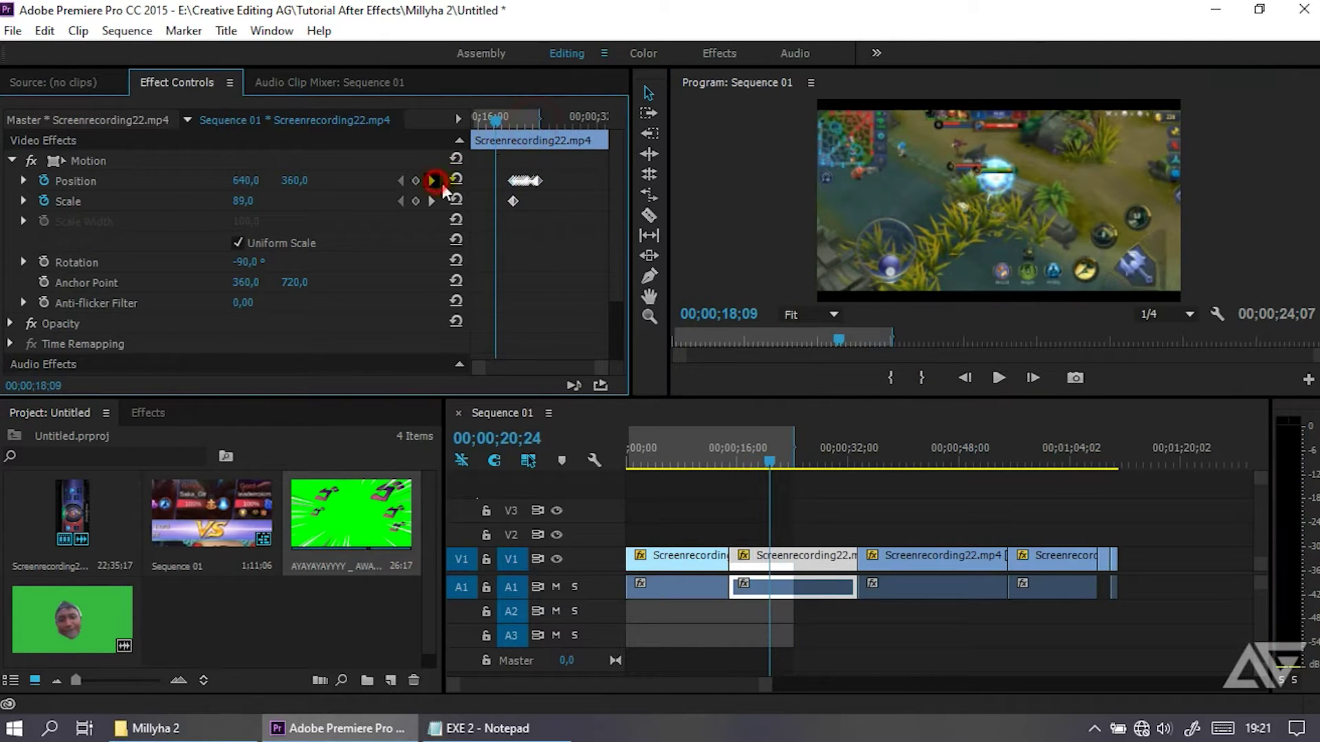
- Set the in point at 20;24 and render the sequence from In to Out
left_click(890, 378)
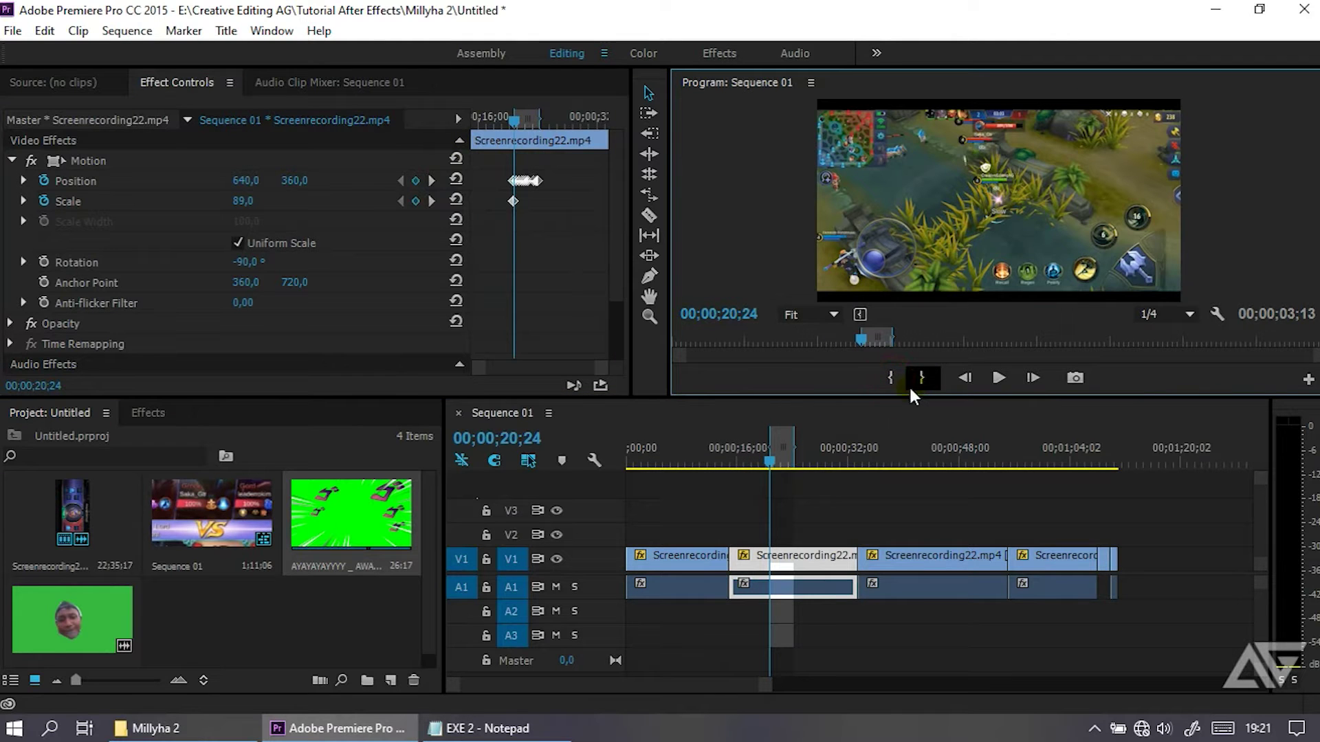
left_click(125, 31)
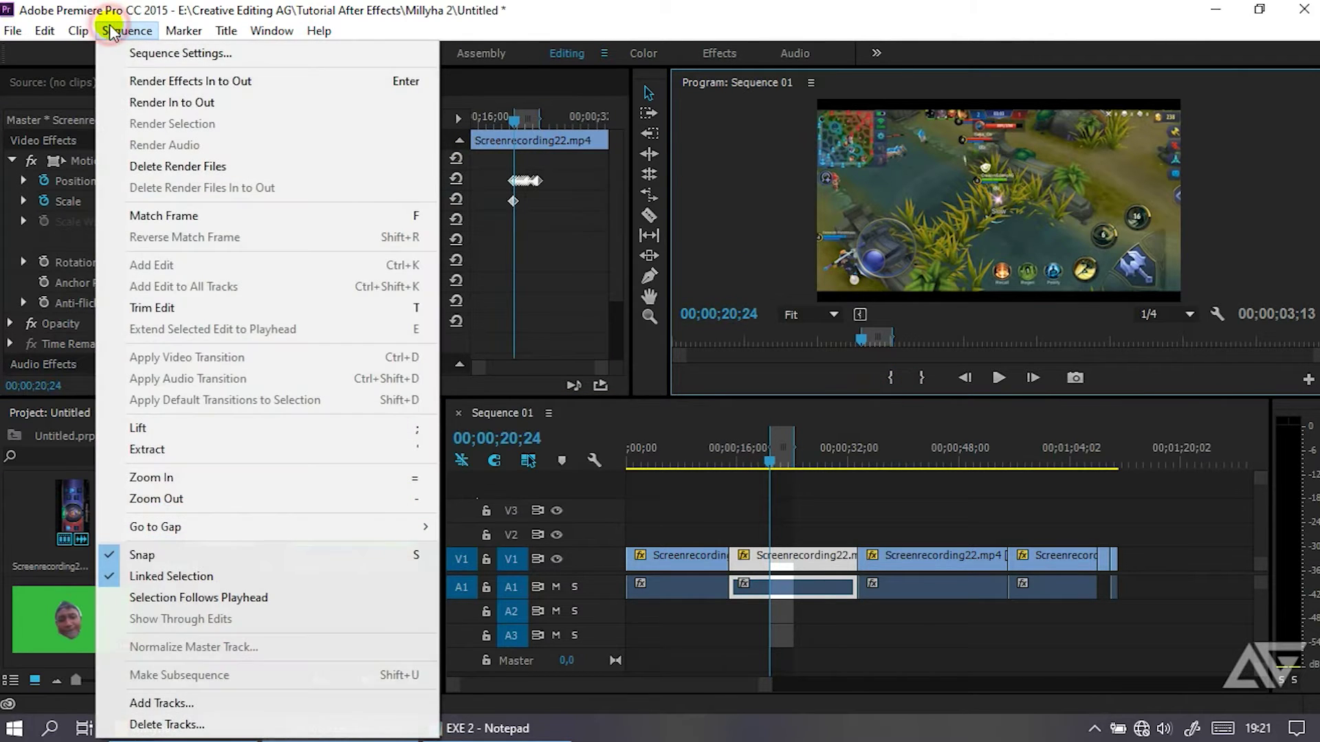
left_click(168, 103)
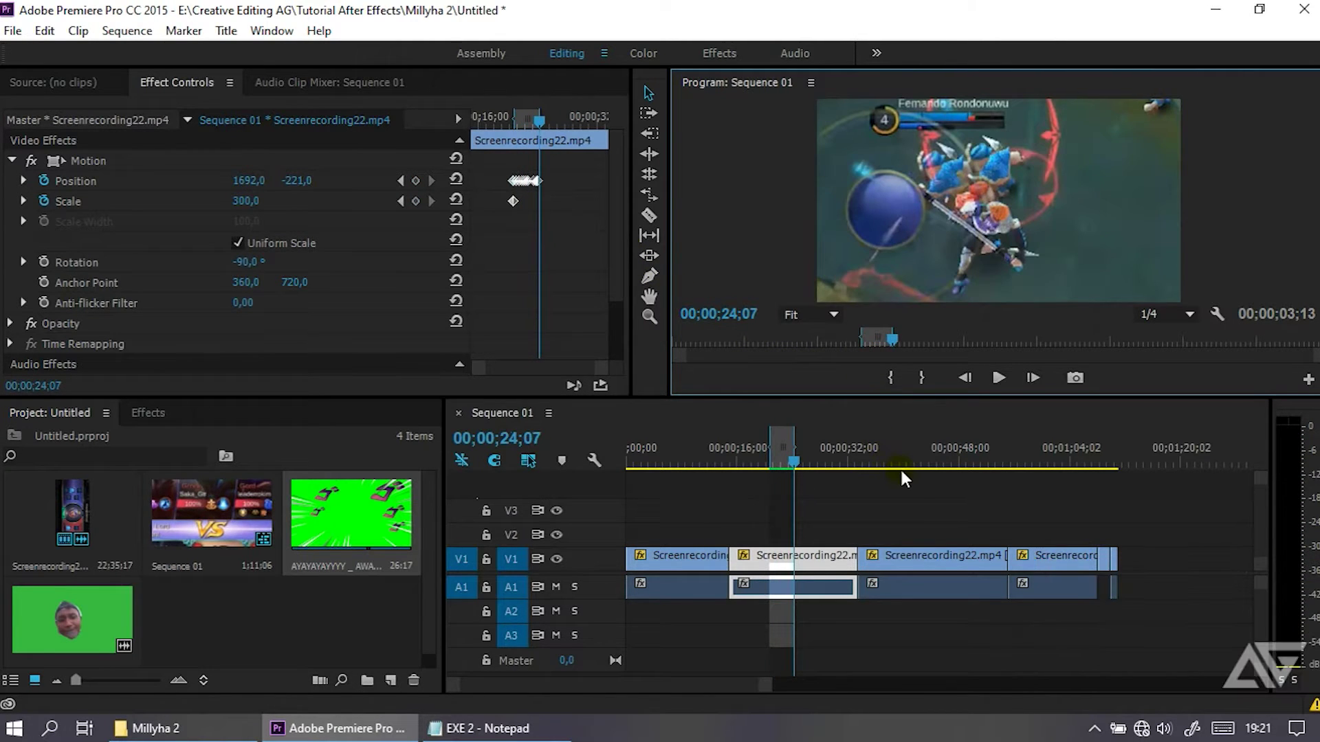
- Play back the zoomed close-up from its start, then bring up the EXE 2 notes
left_click_drag(794, 462, 770, 464)
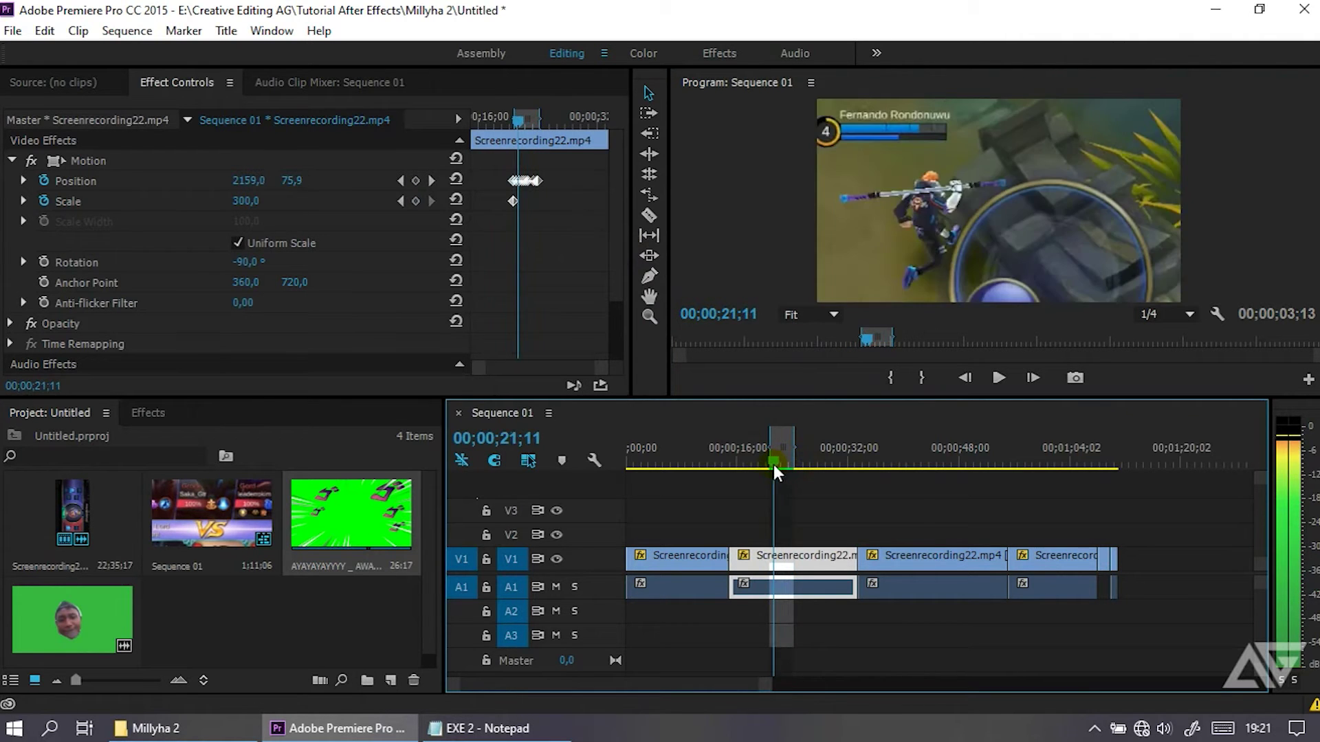
left_click_drag(769, 463, 769, 464)
key("space")
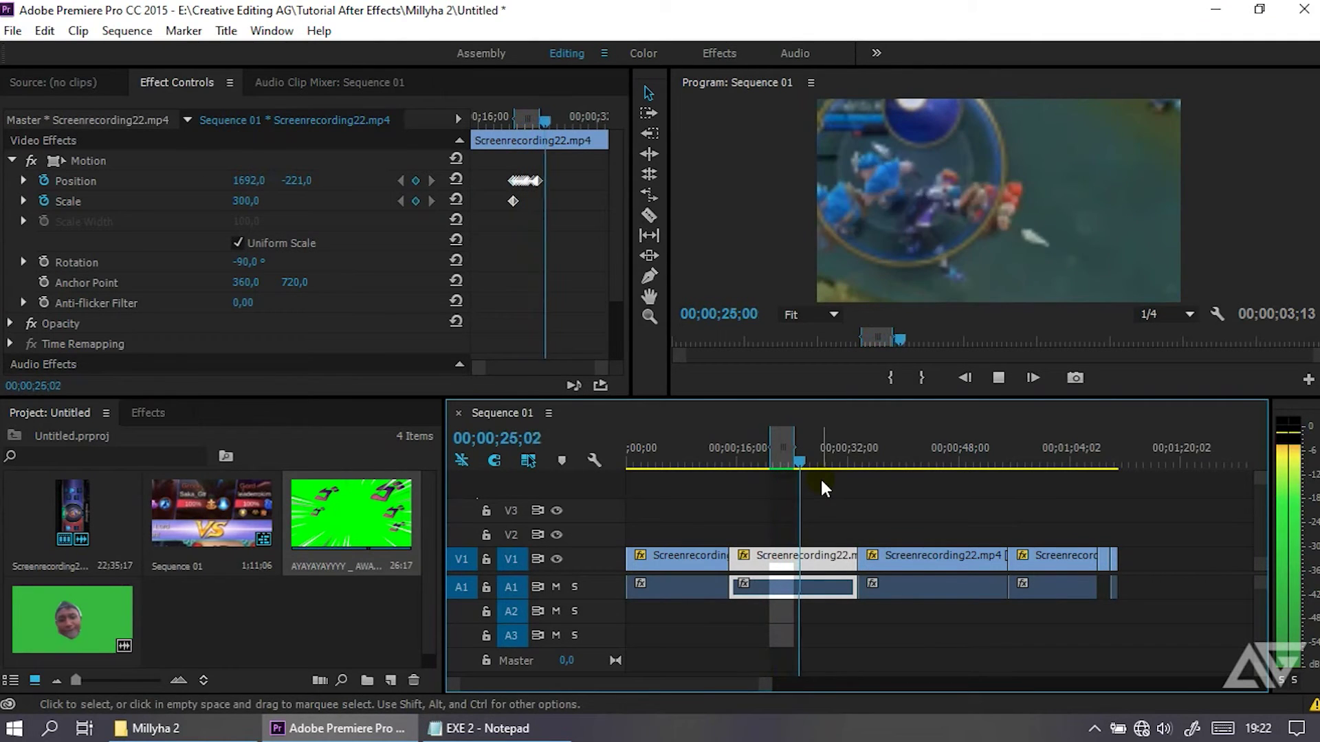
key("space")
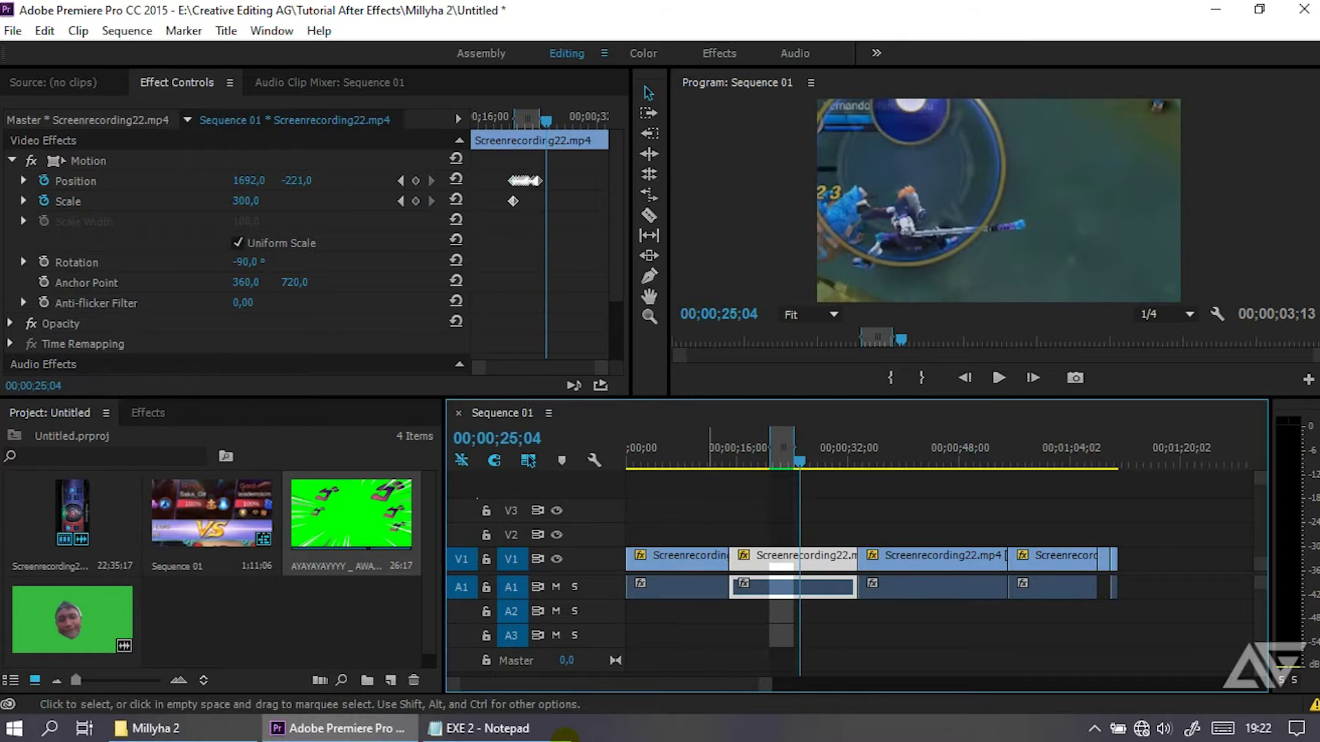
left_click(492, 729)
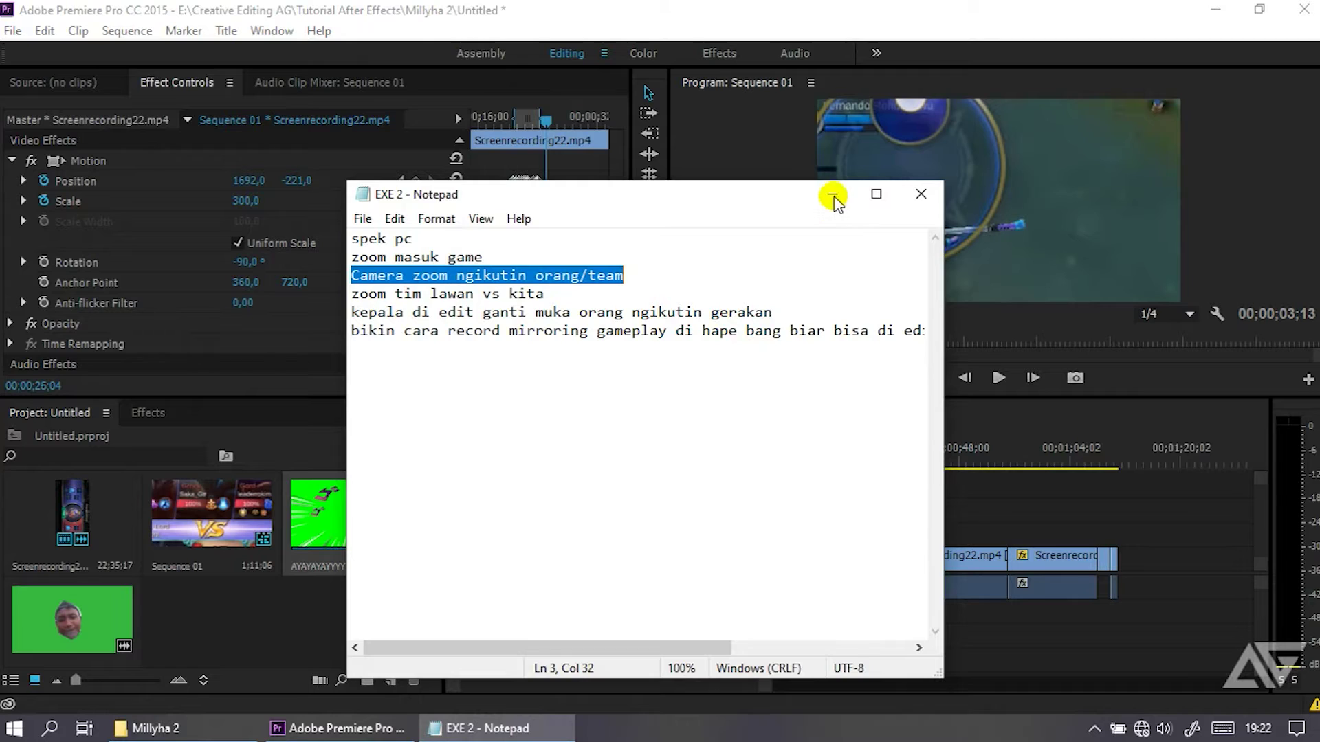
- Highlight the 'zoom tim lawan vs kita' note, hide Notepad, and select the third clip near 00;00;40;06
left_click_drag(349, 293, 584, 294)
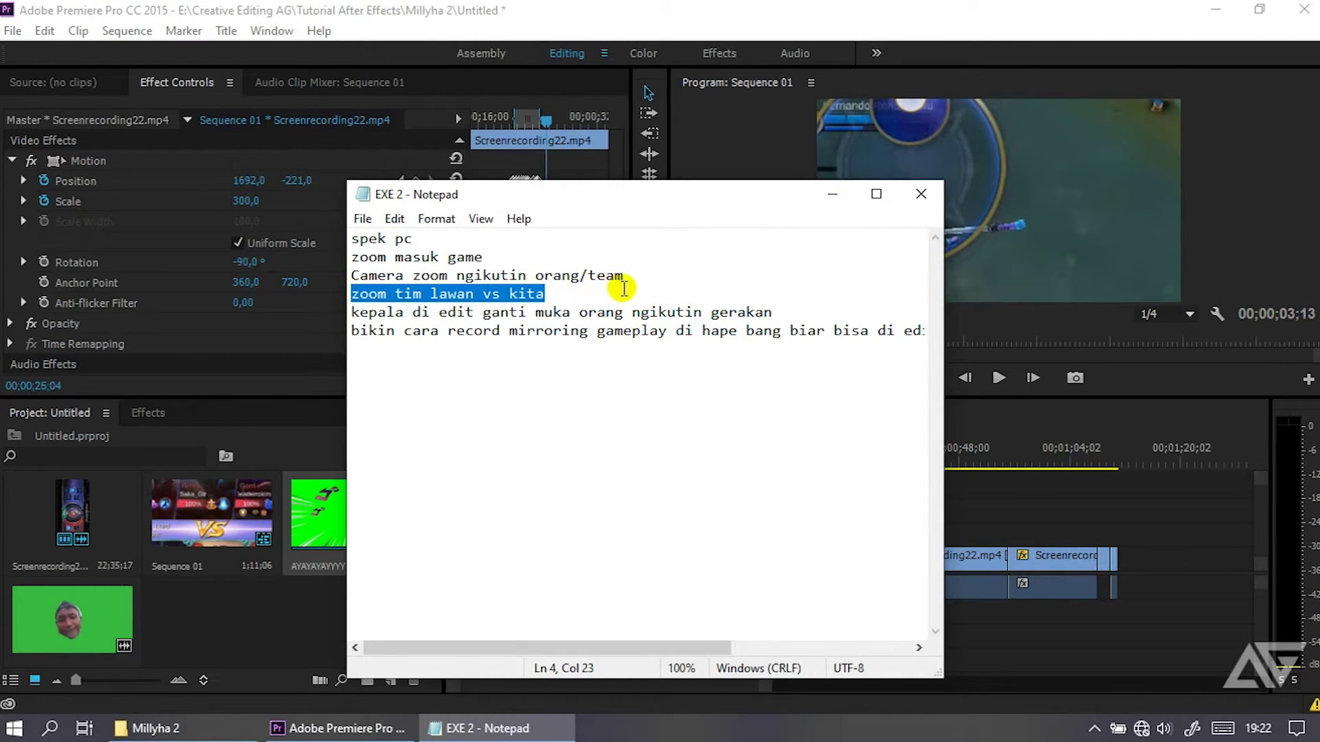
left_click(832, 194)
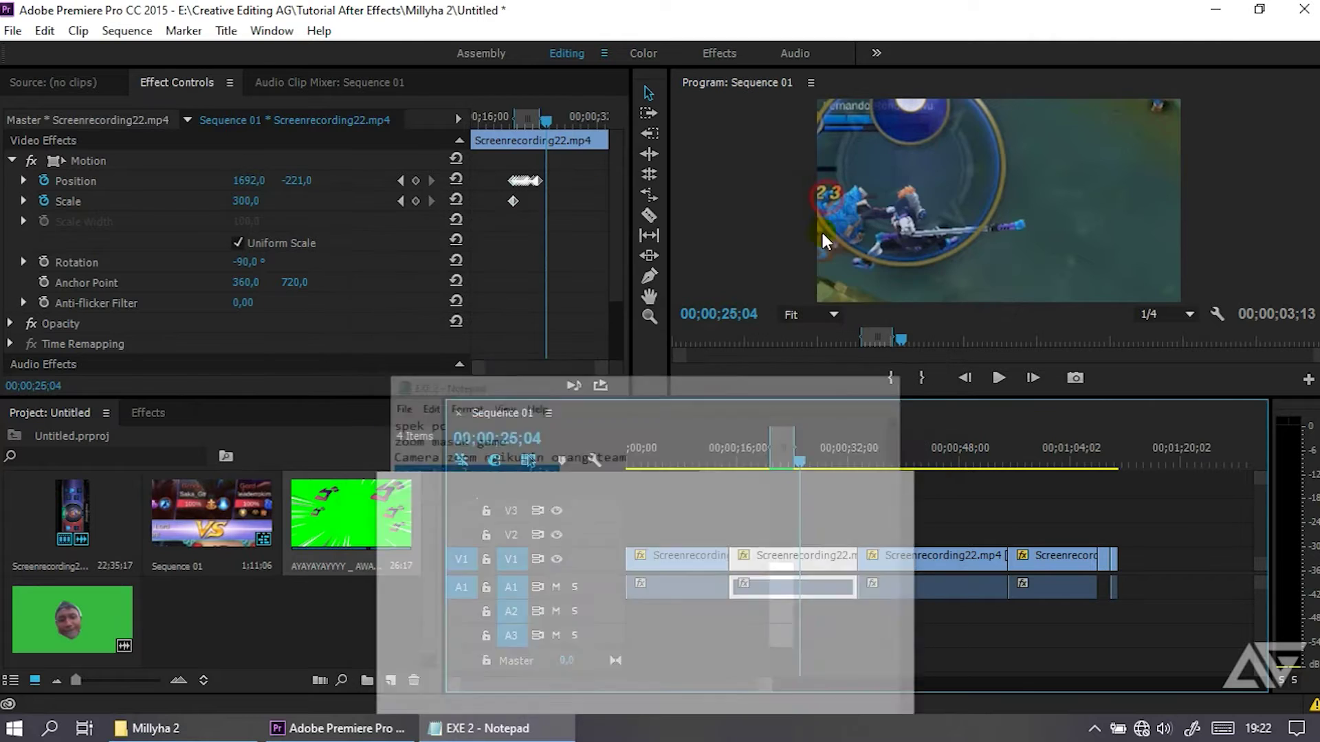
left_click_drag(832, 468, 910, 464)
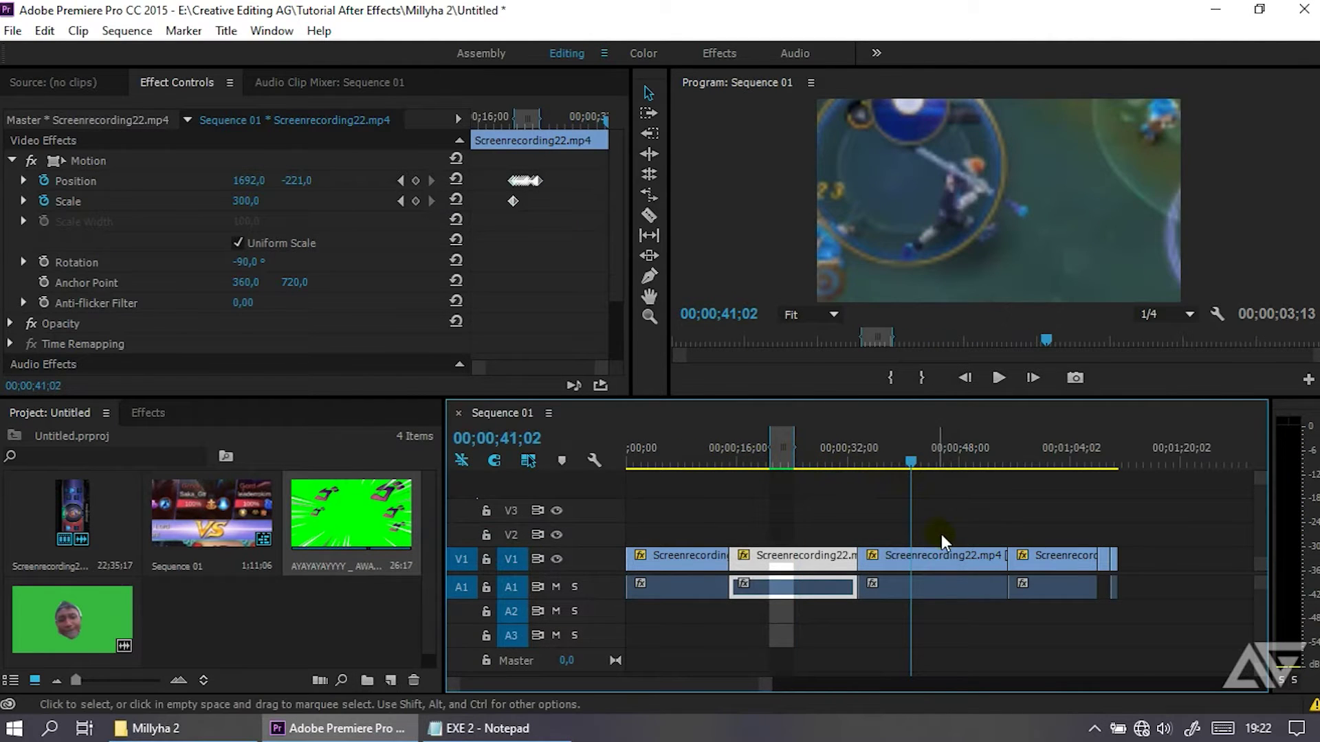
left_click(943, 556)
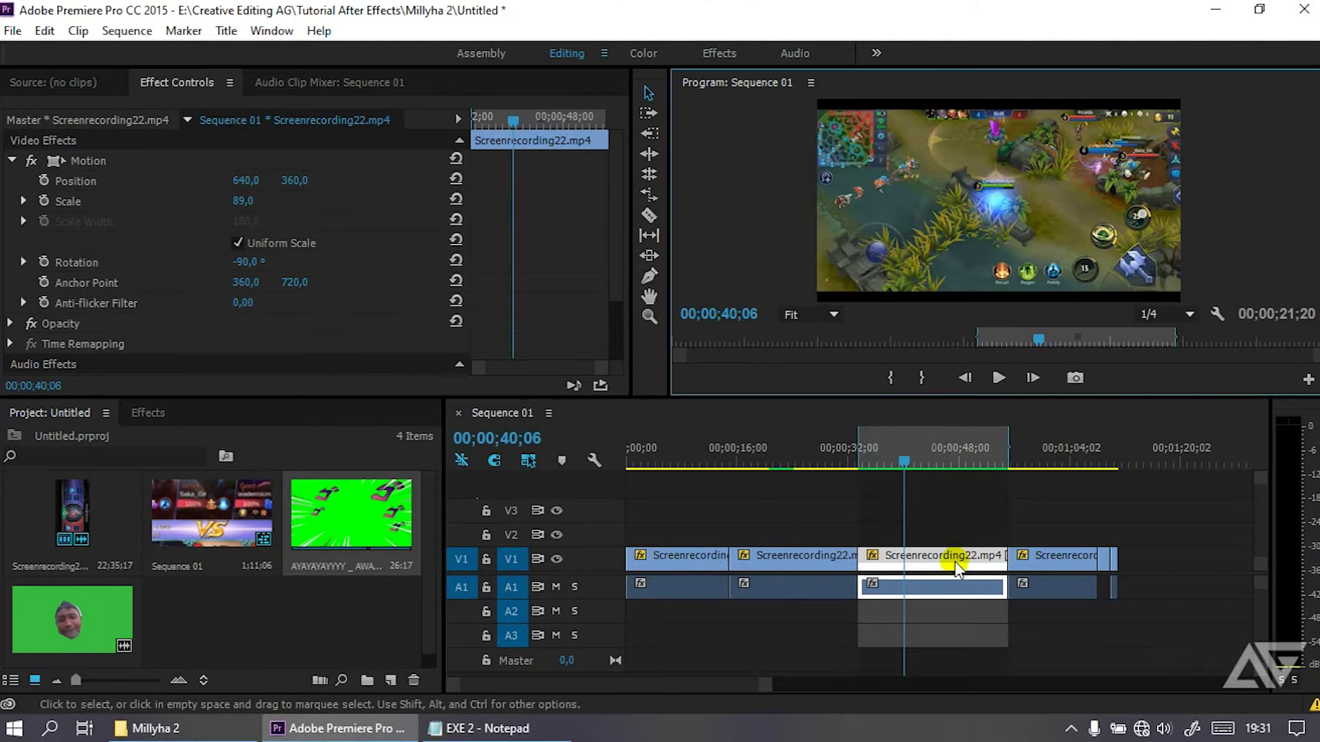
- Select the third gameplay clip and set starting Scale and Position keyframes at 40;07
left_click(940, 555)
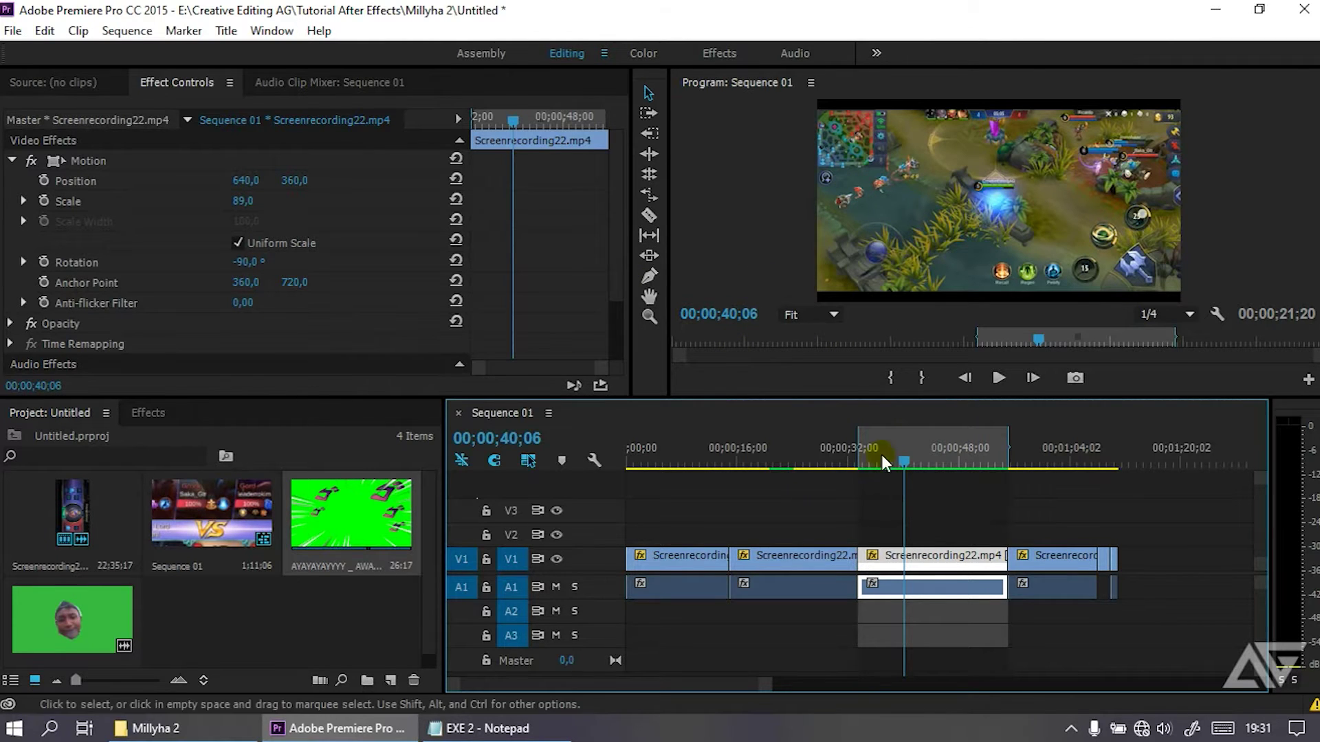
left_click(897, 461)
left_click_drag(902, 459, 912, 466)
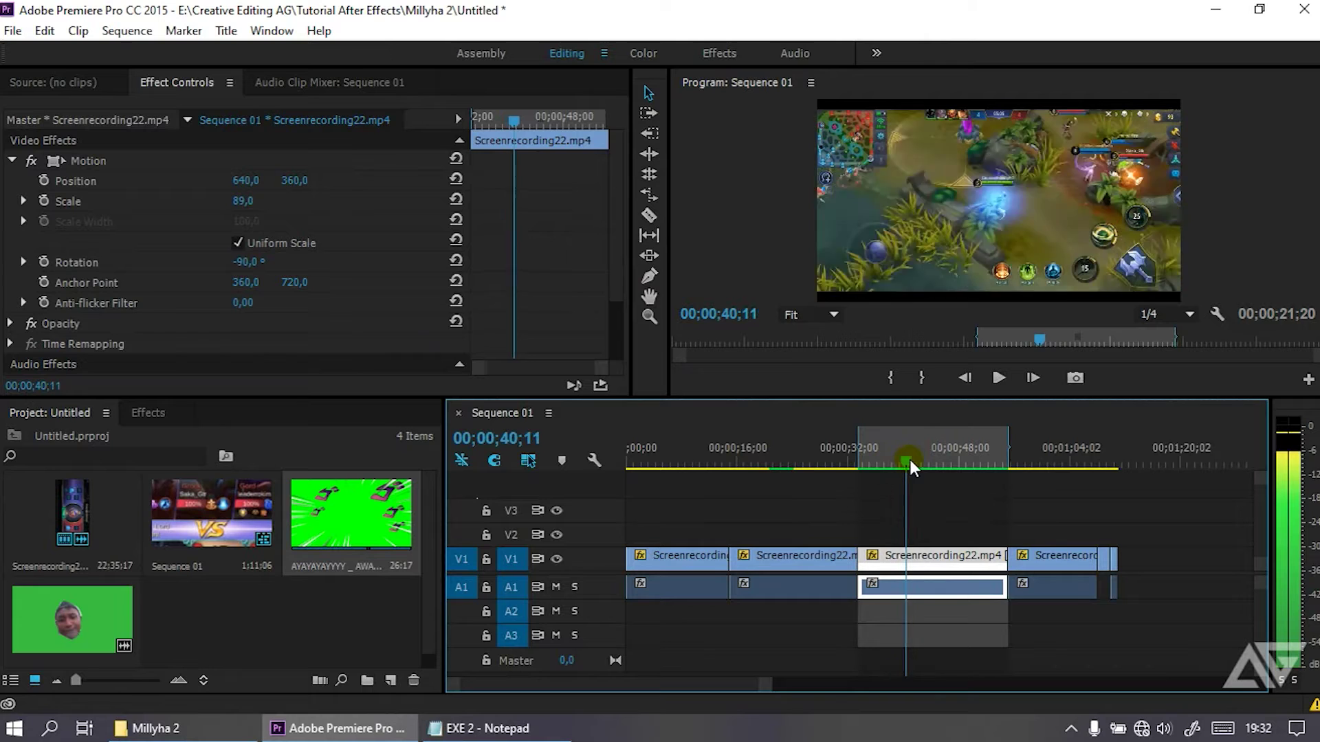
left_click_drag(912, 466, 905, 467)
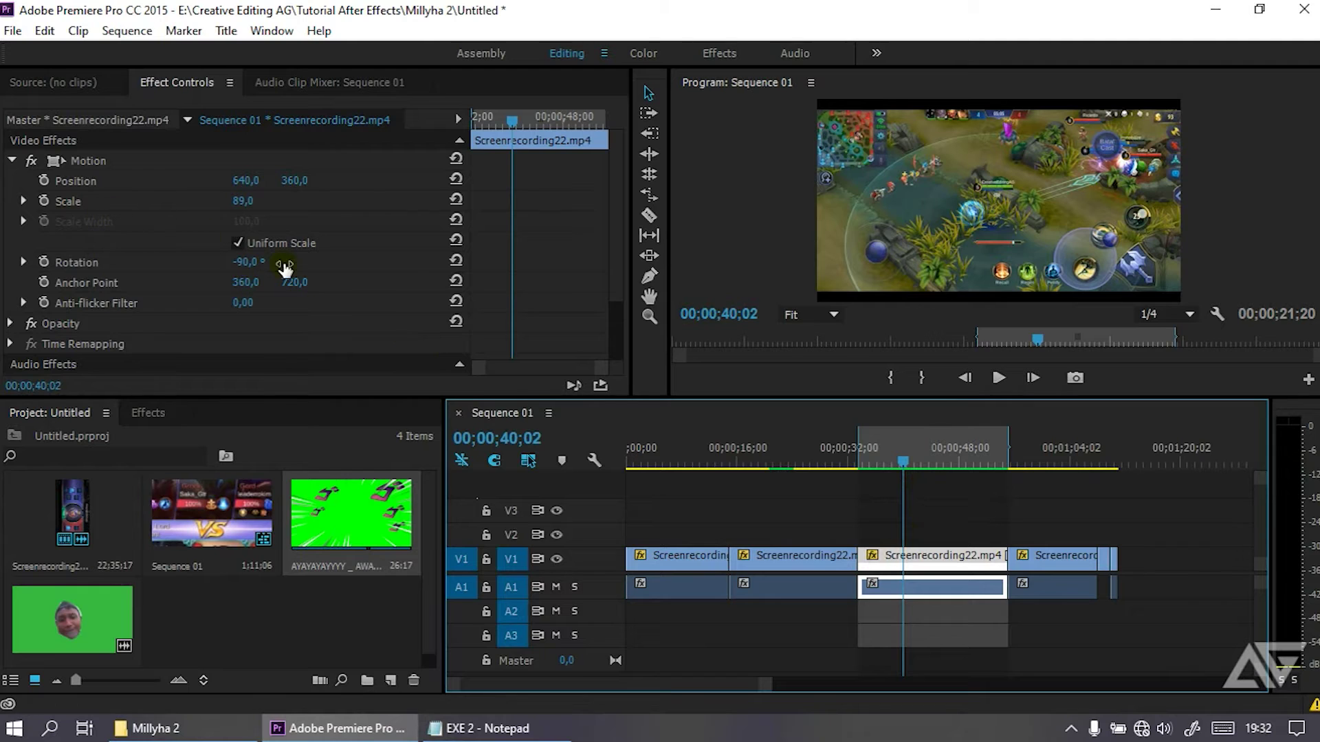
left_click(1033, 378)
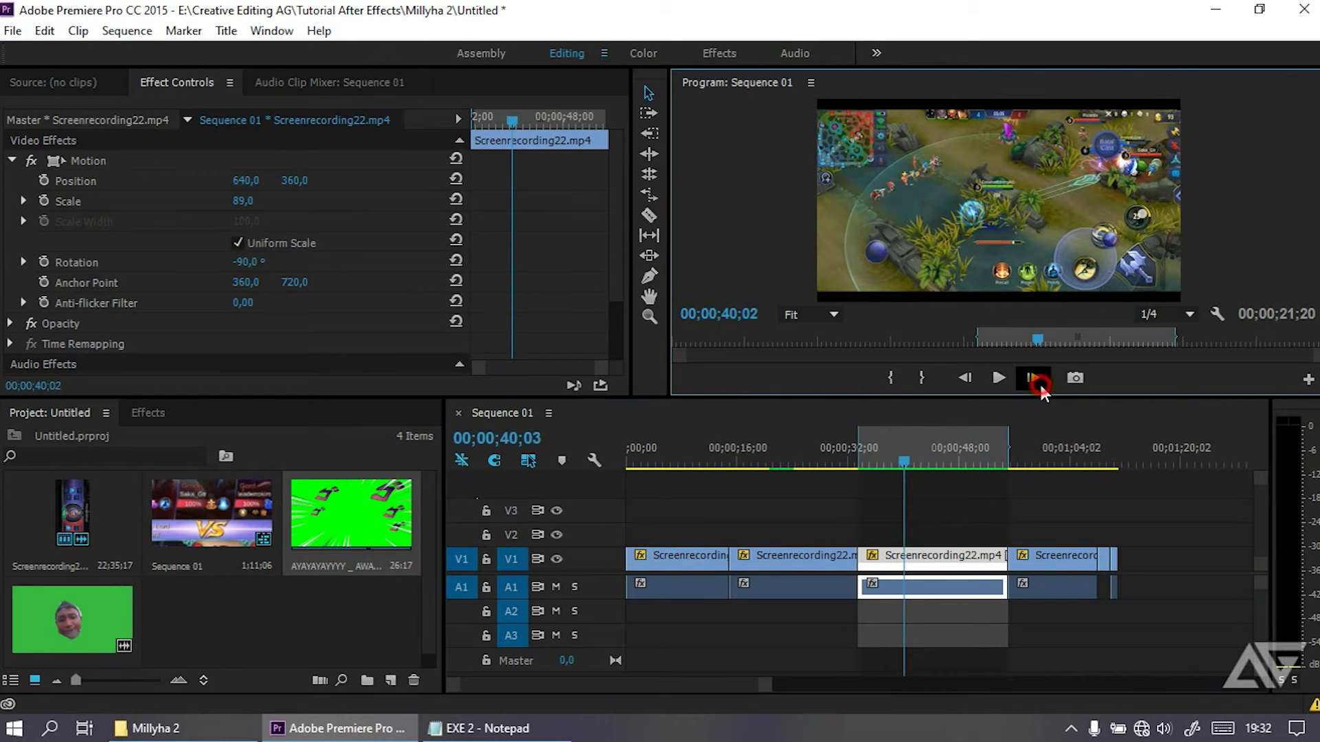
left_click(1033, 378)
left_click(1033, 378)
left_click(1033, 378)
left_click(1033, 378)
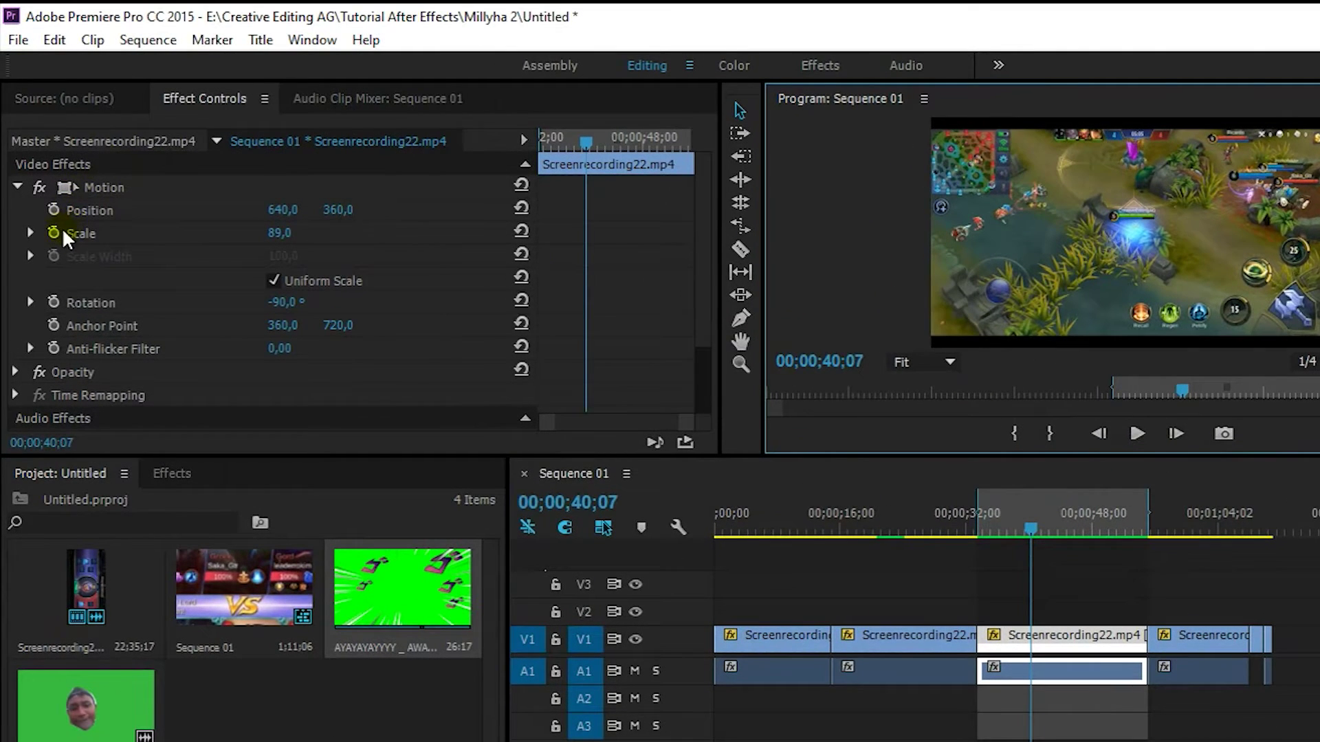
left_click(53, 233)
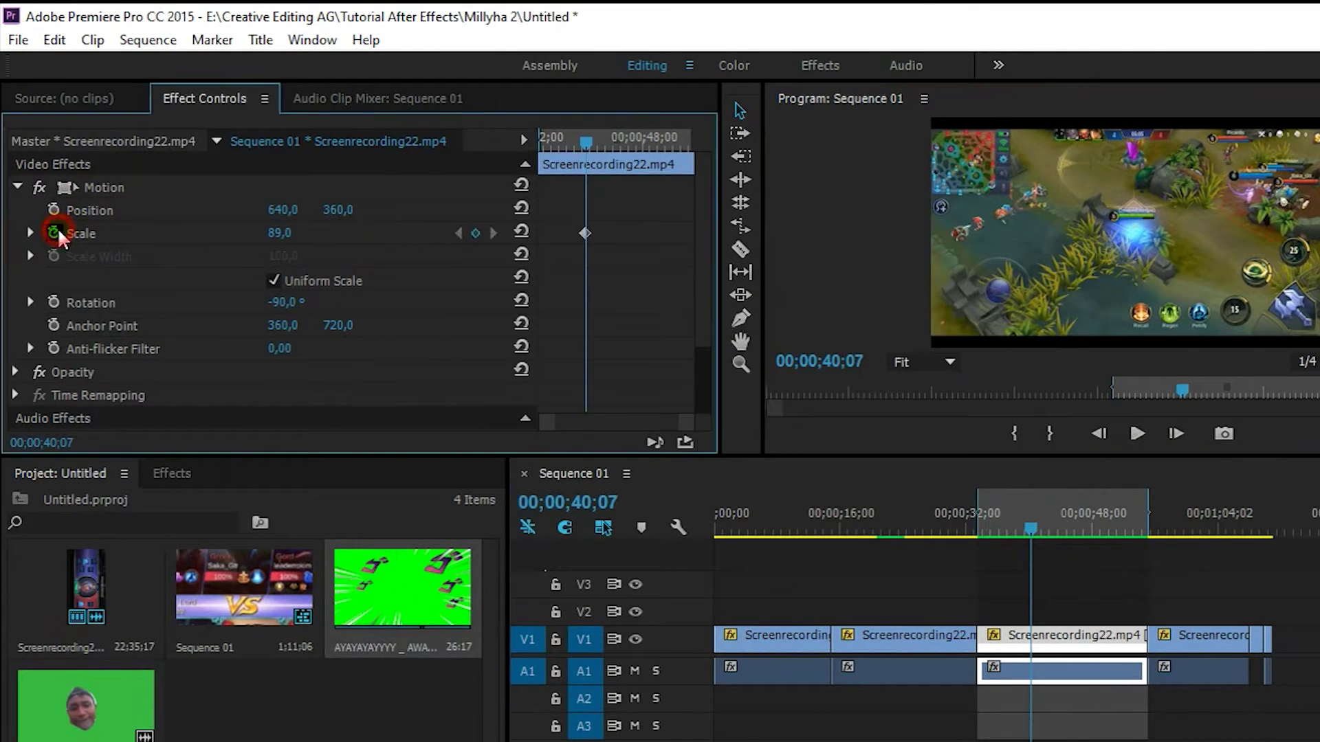
left_click(53, 209)
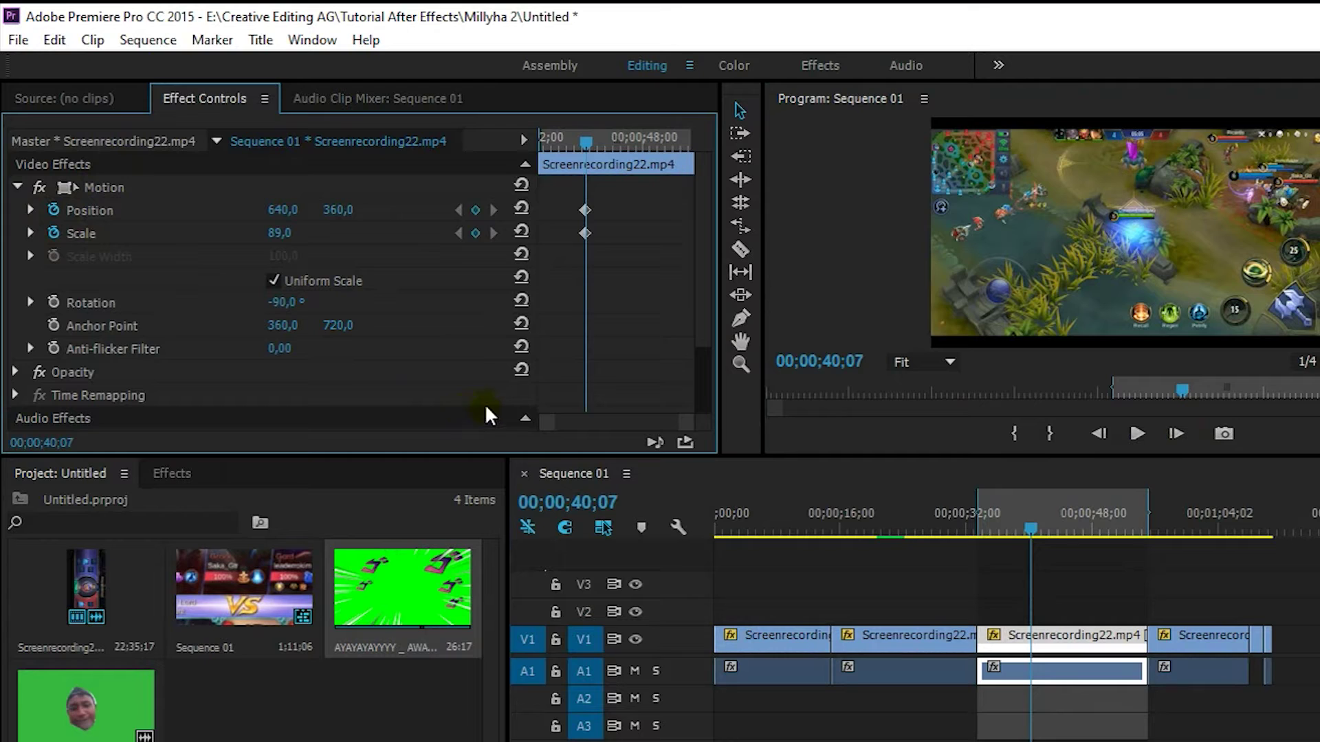
- At 41;00, zoom the third gameplay clip in to Scale 215
left_click(1173, 434)
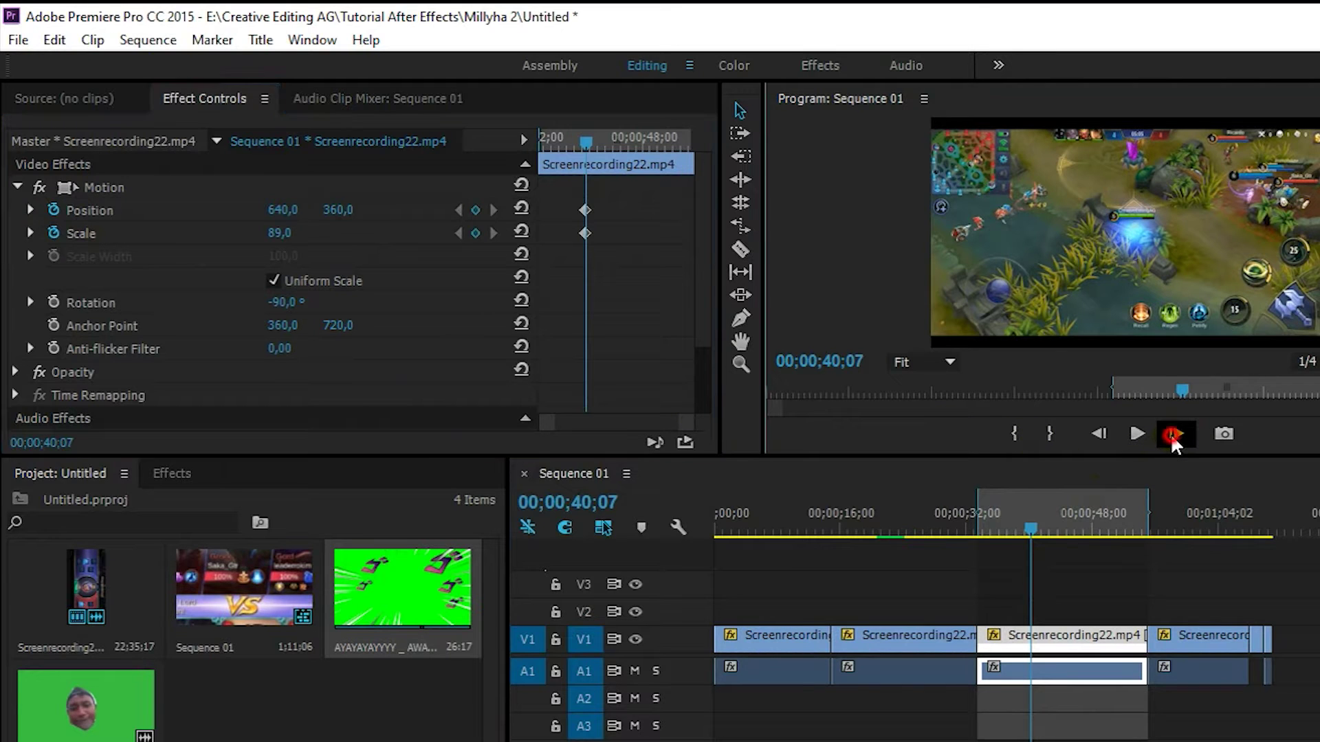
left_click(1172, 433)
left_click(1172, 434)
key("space")
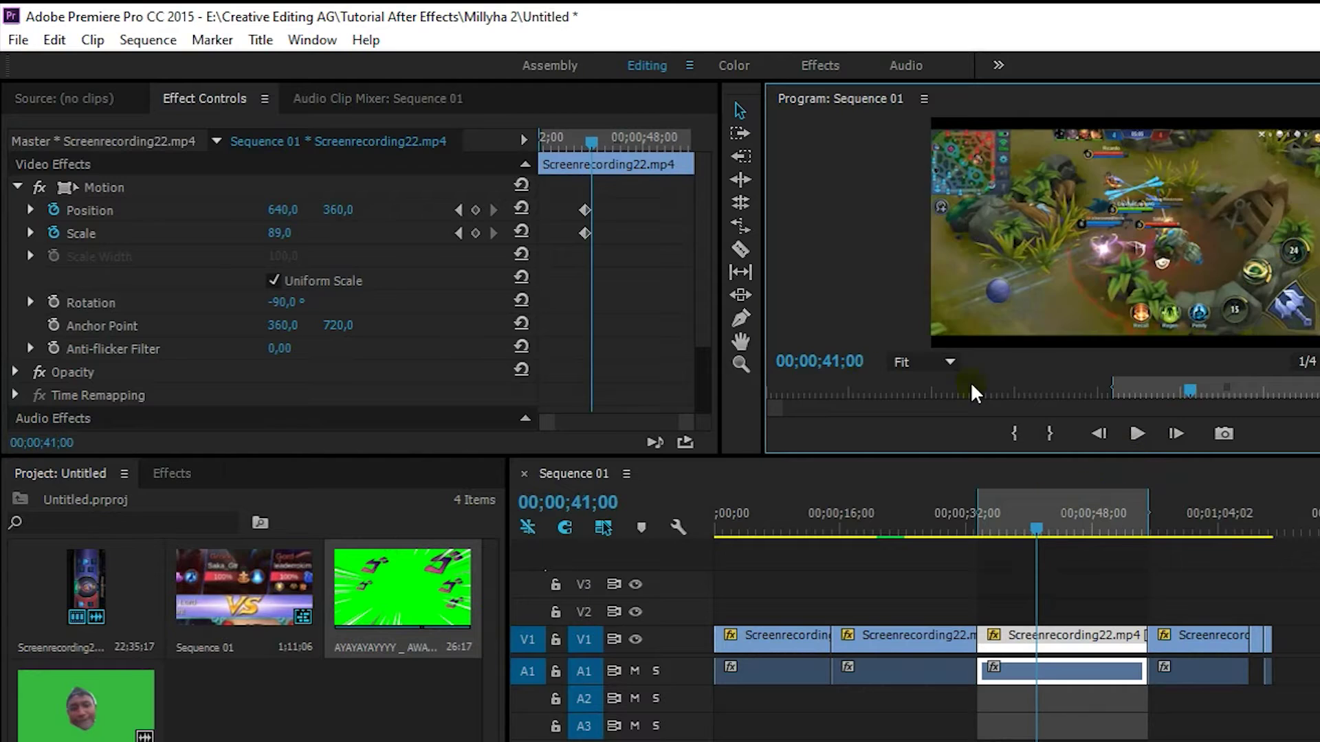
left_click(287, 237)
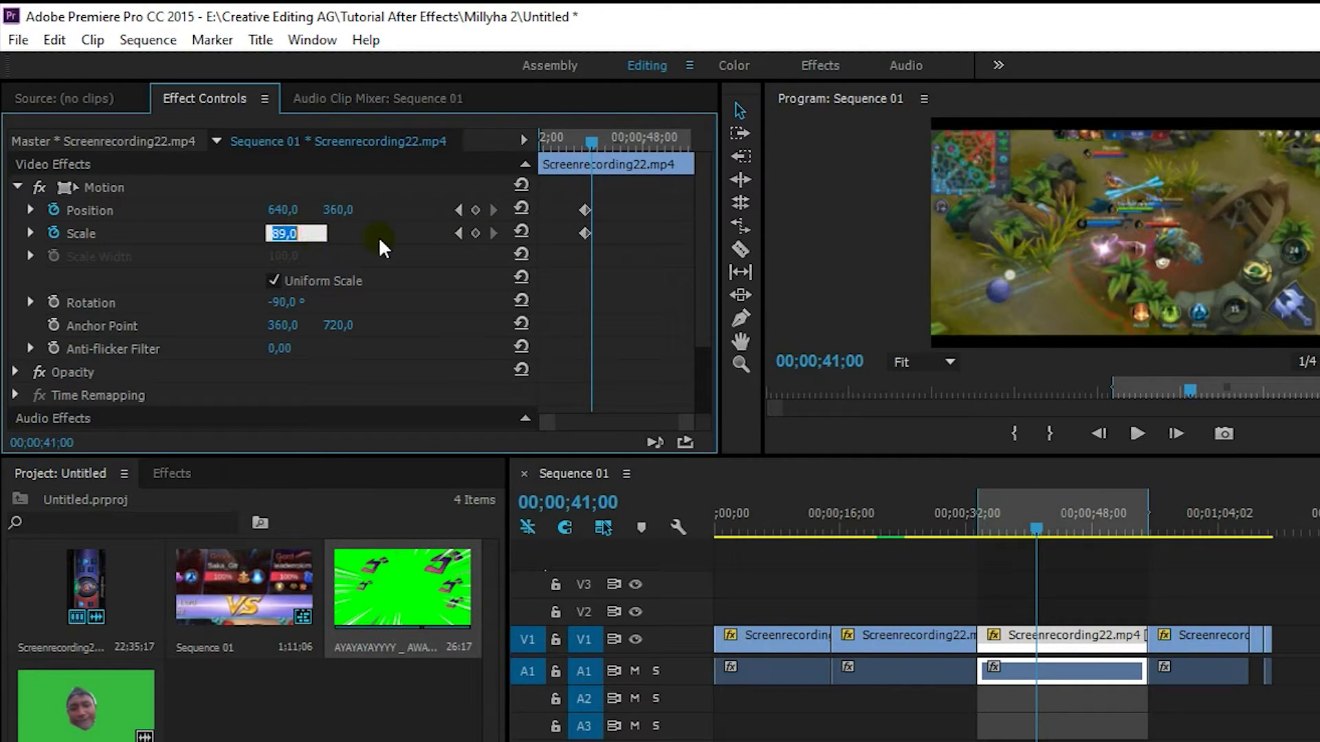
type("120")
key("Return")
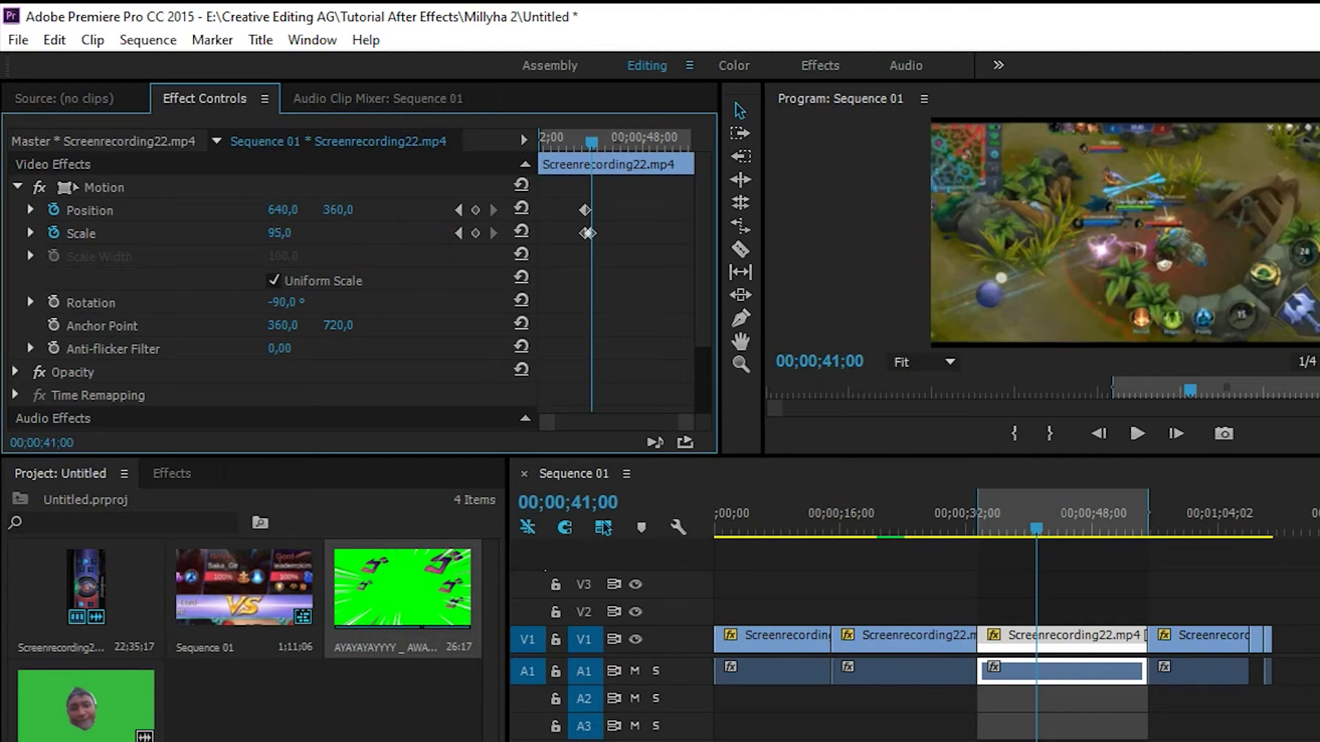
left_click_drag(282, 233, 299, 238)
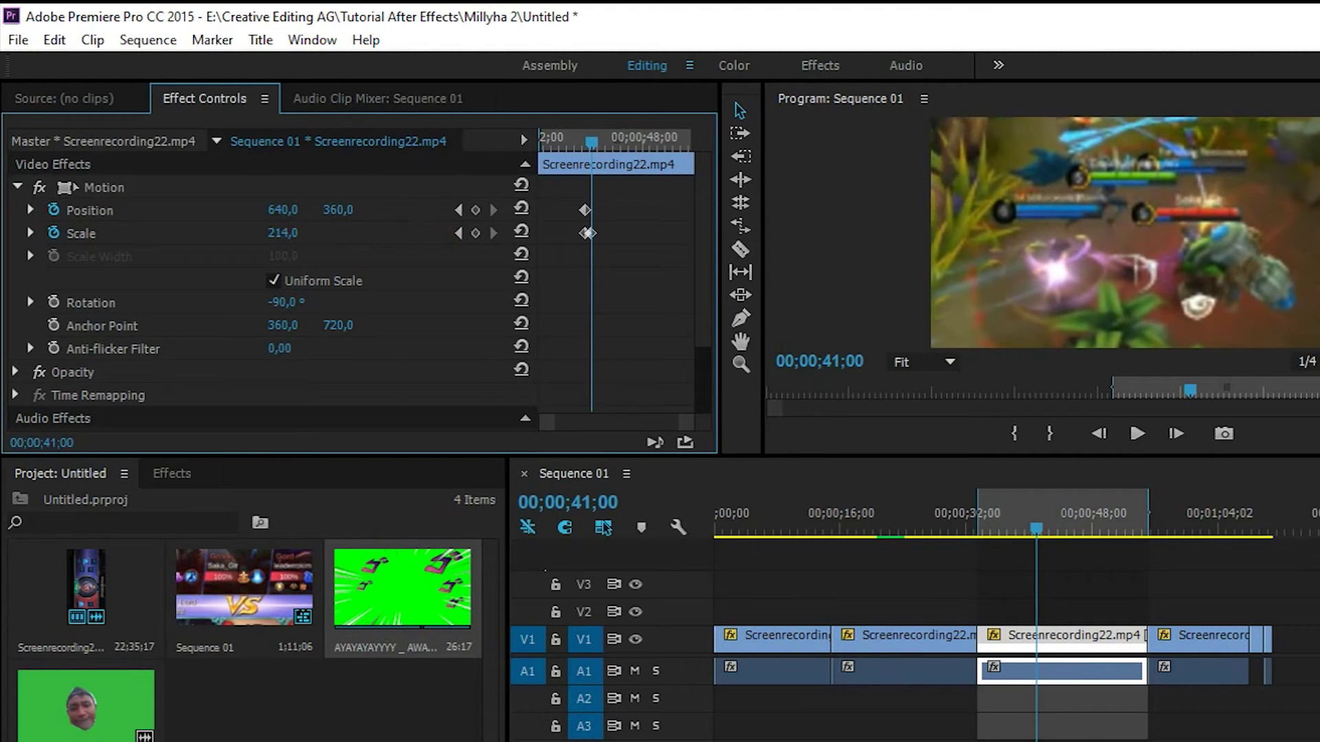
left_click(317, 234)
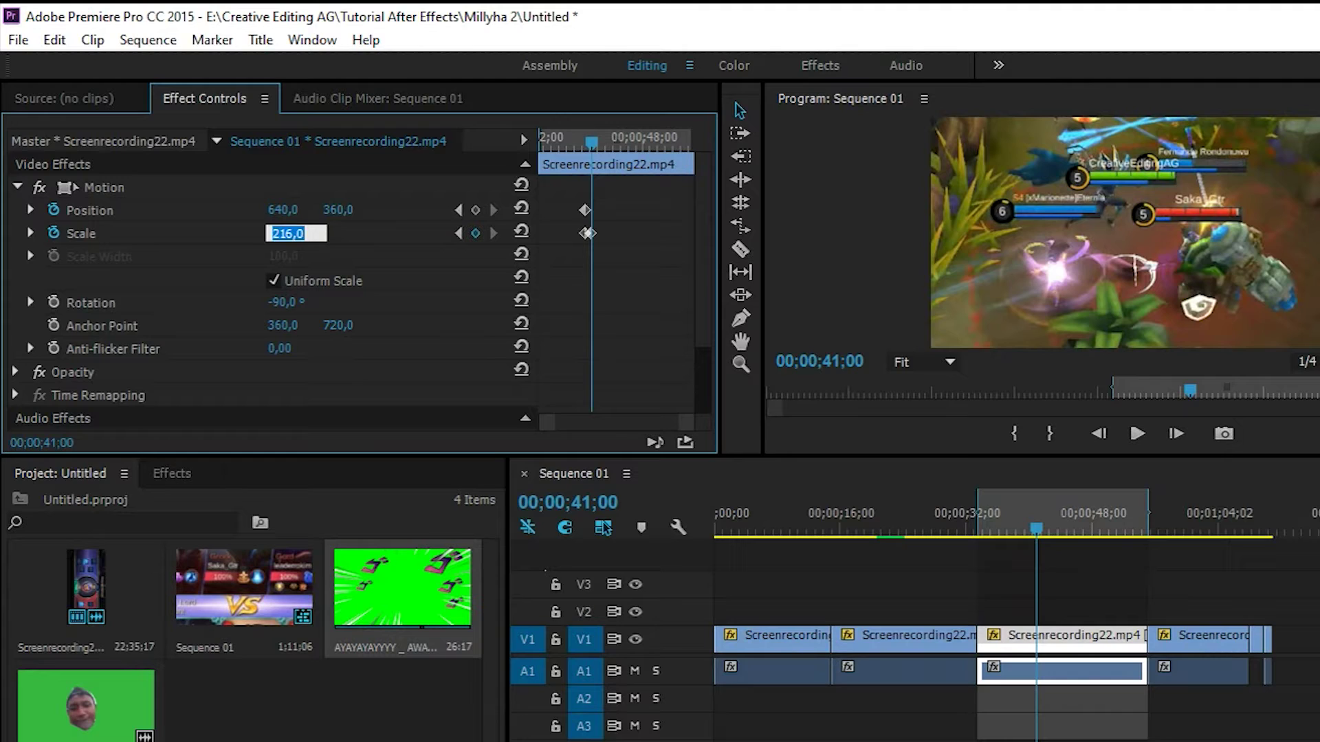
type("215")
left_click(430, 305)
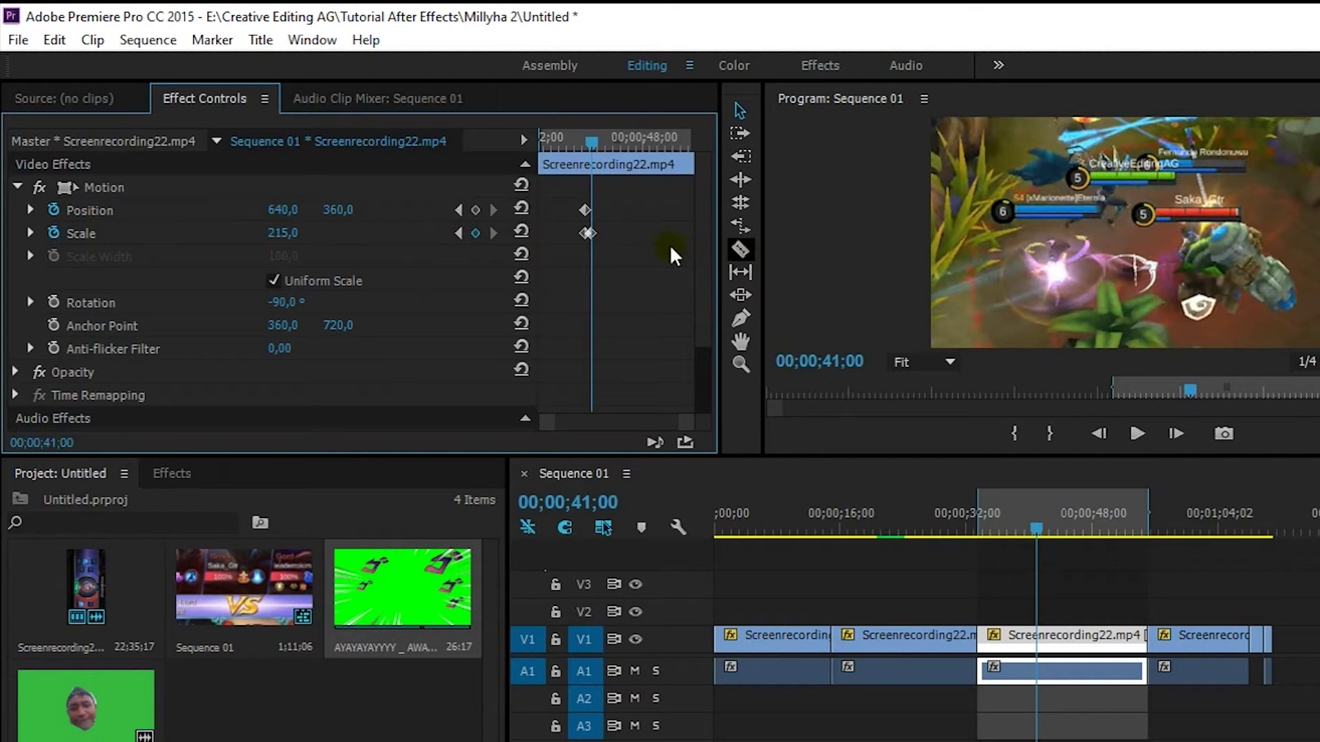
- Shift the zoomed image to Position Y 458 to frame the fight
left_click_drag(371, 208, 460, 208)
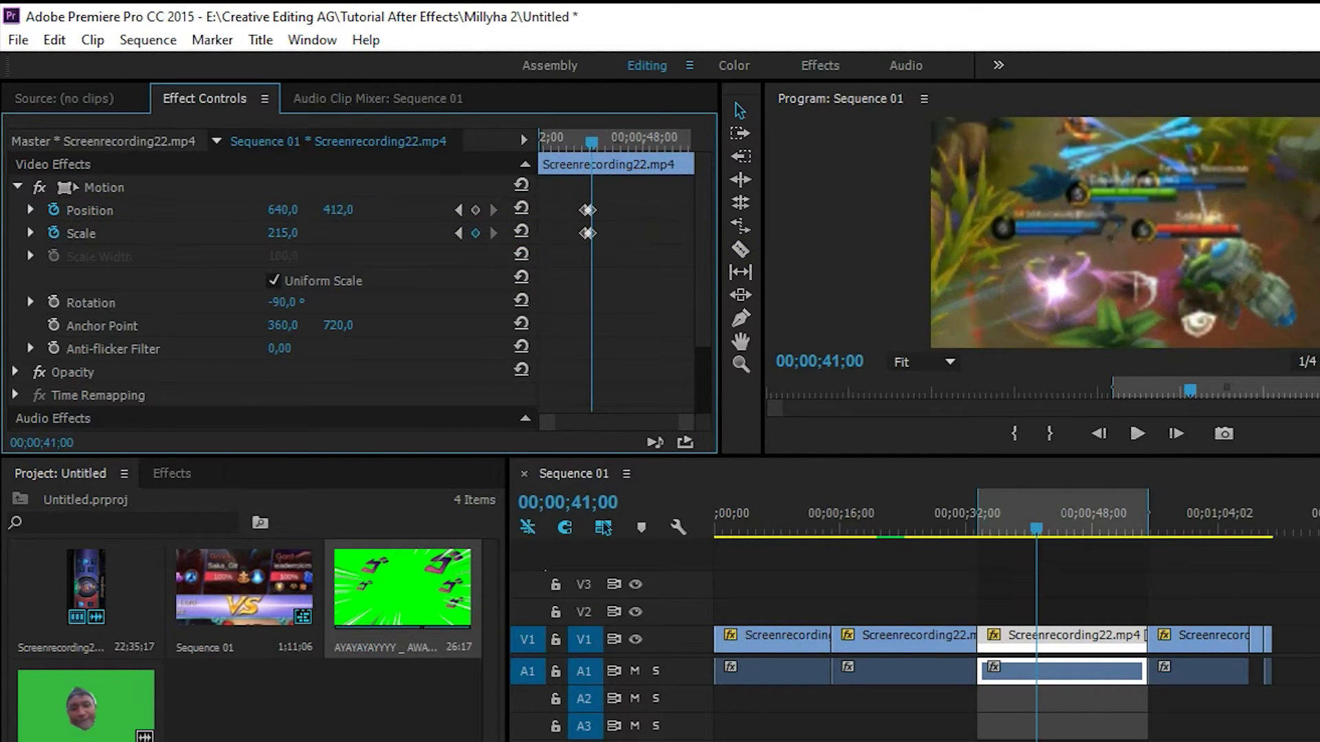
left_click_drag(348, 210, 330, 210)
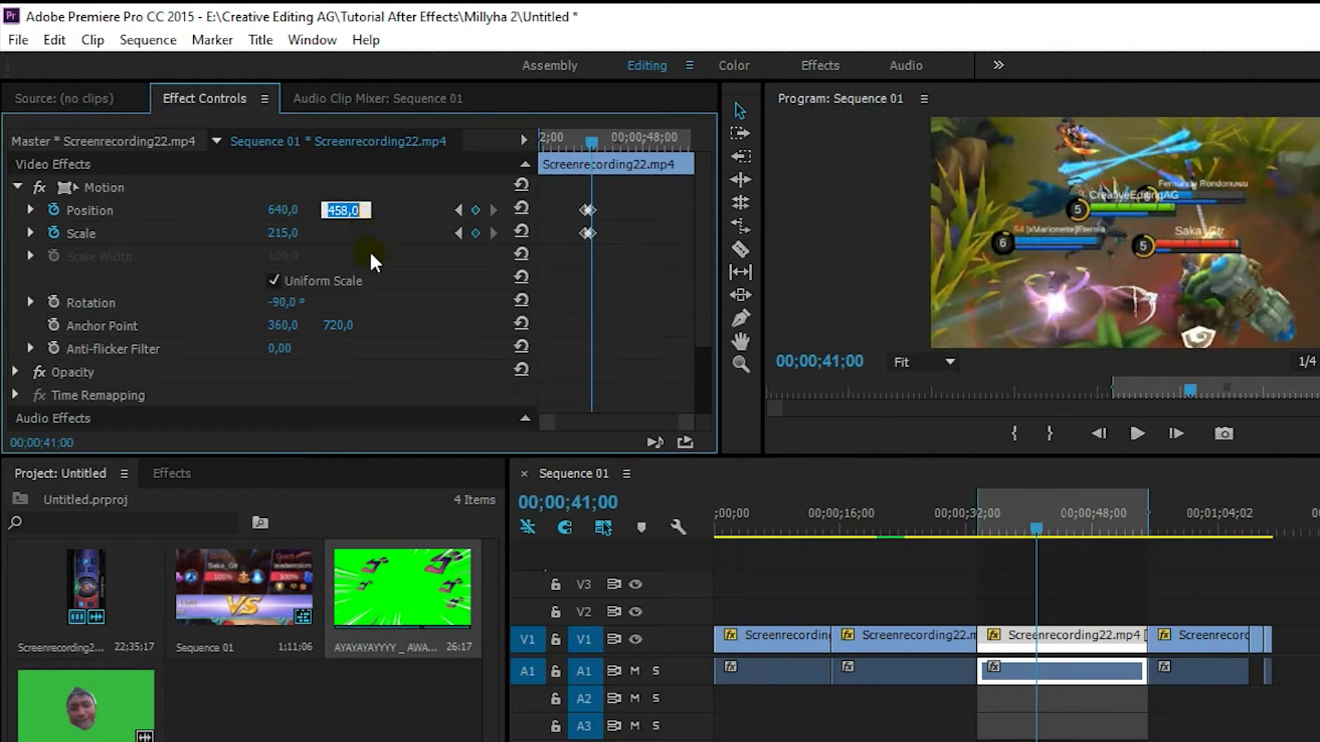
left_click(418, 283)
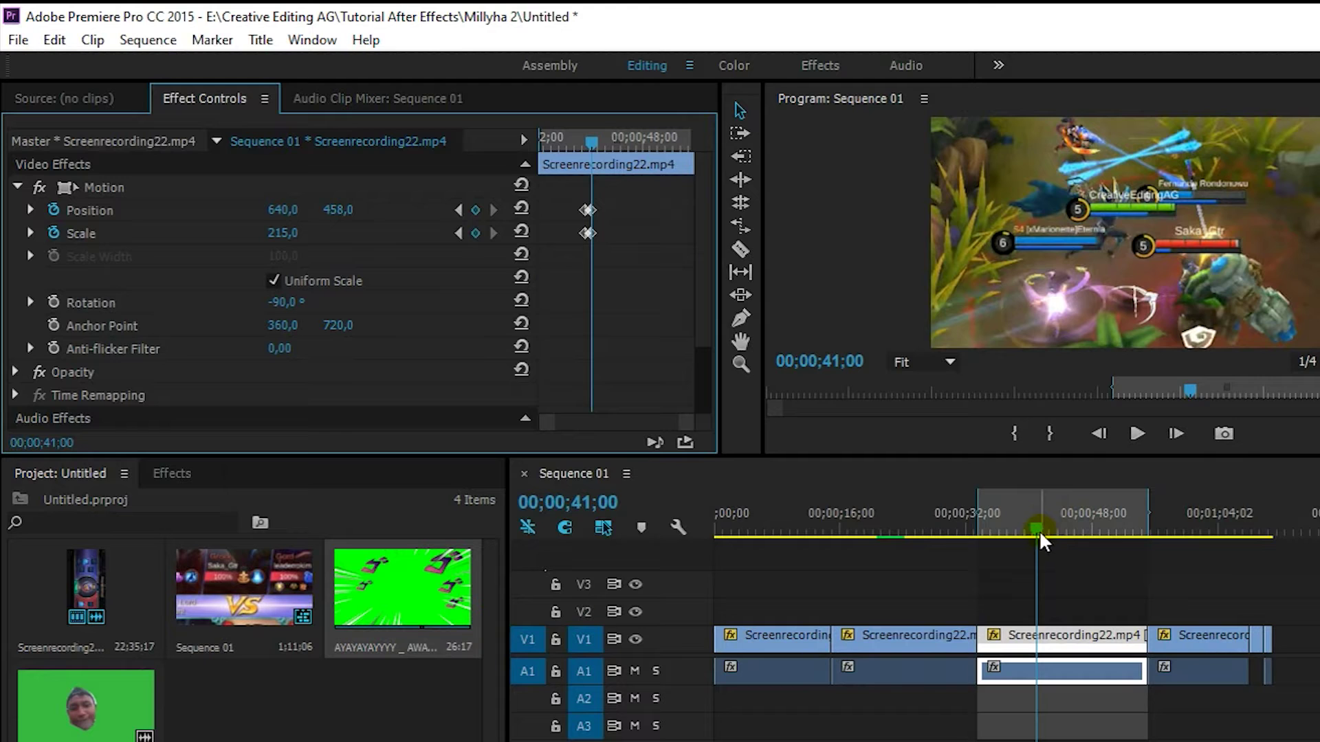
left_click(148, 41)
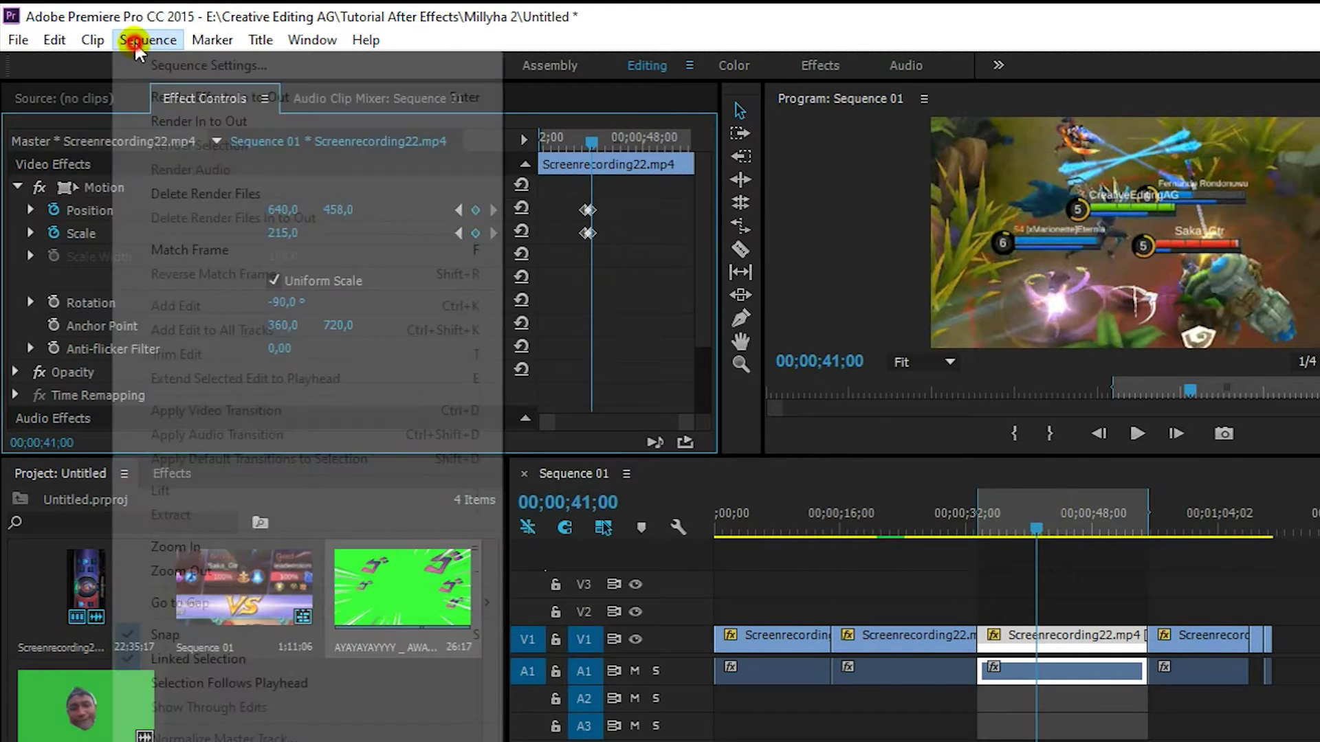
- Render In to Out and preview the zoom-in, stopping playback at 43;28
left_click(200, 121)
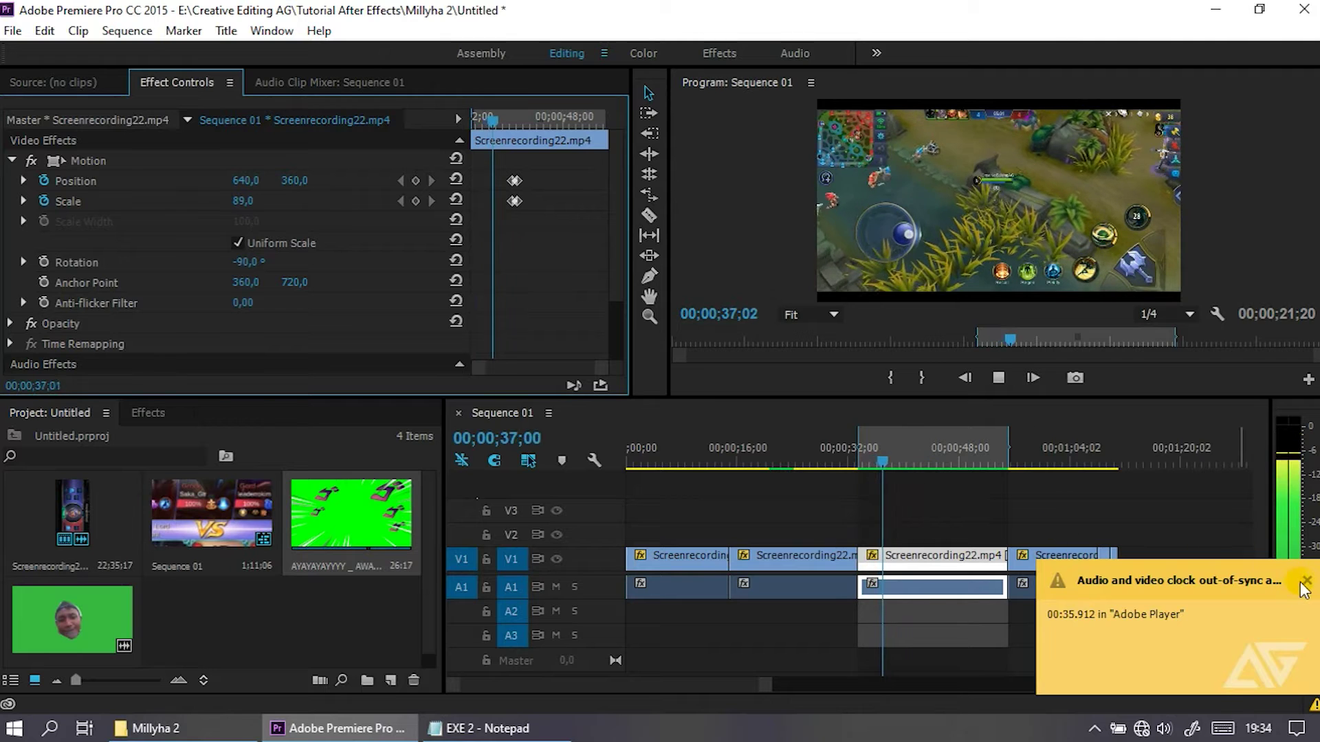
left_click(1305, 581)
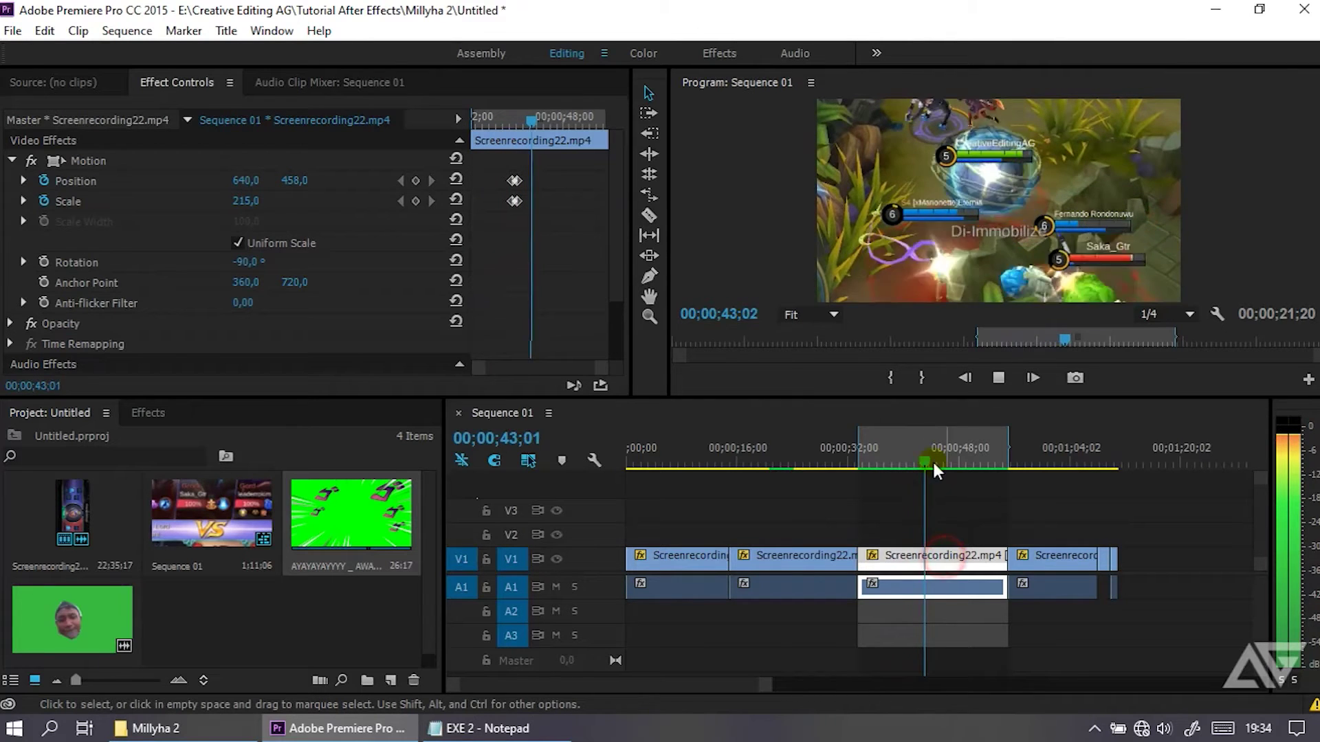
left_click(998, 378)
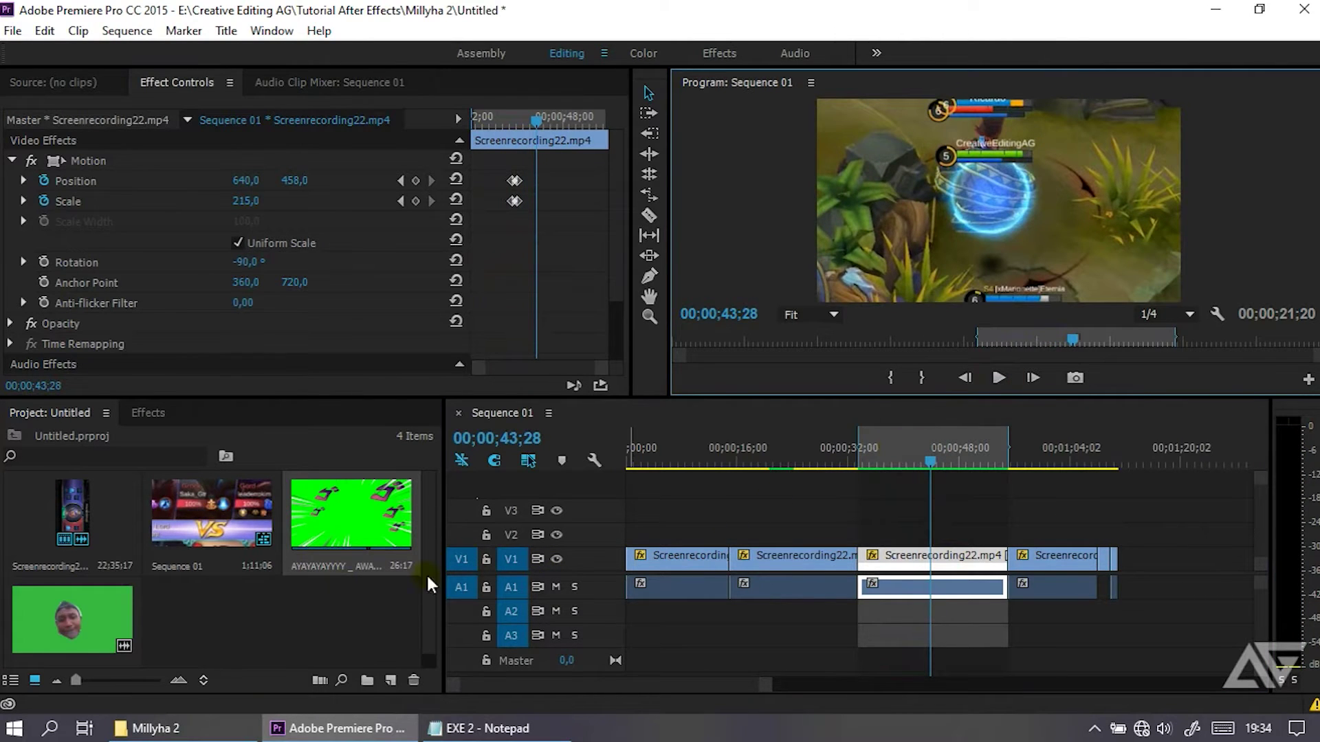
left_click(357, 524)
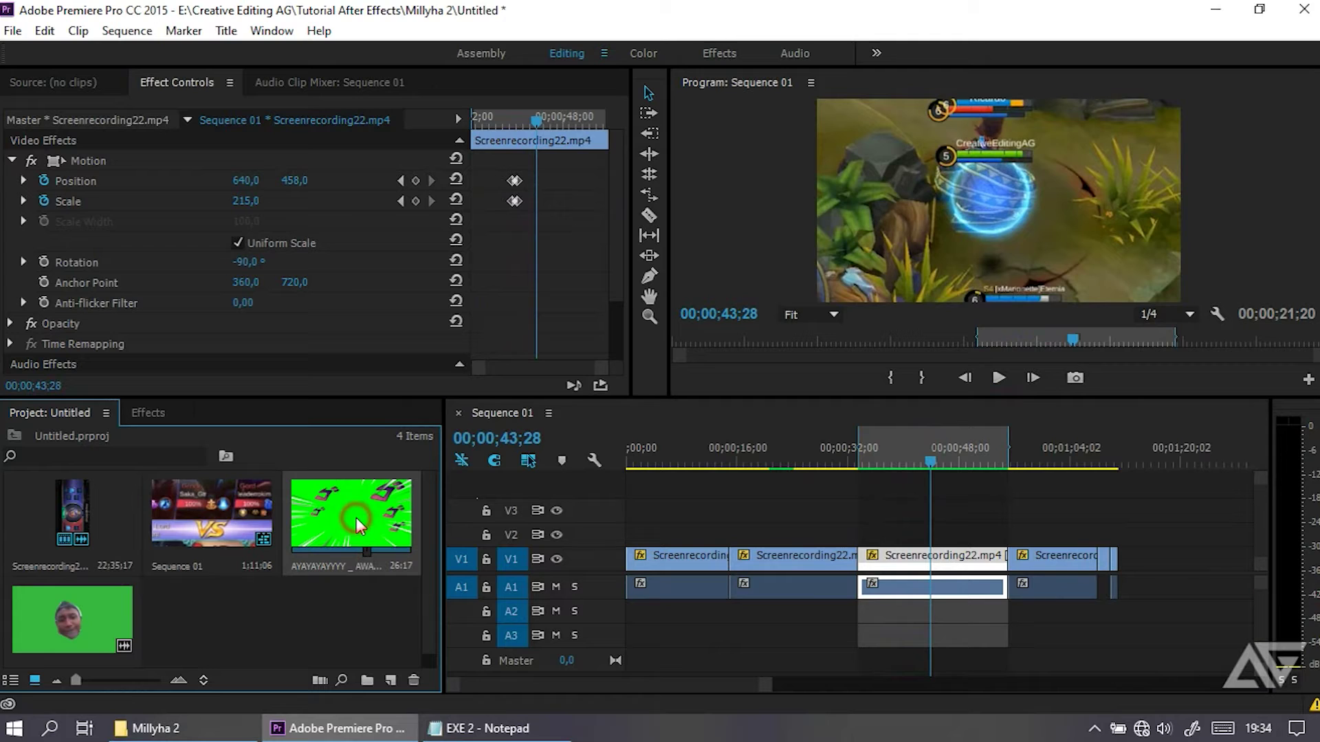
- Place the AWAKEN green-screen clip on V2 and search the effects for 'key'
left_click_drag(356, 517, 877, 550)
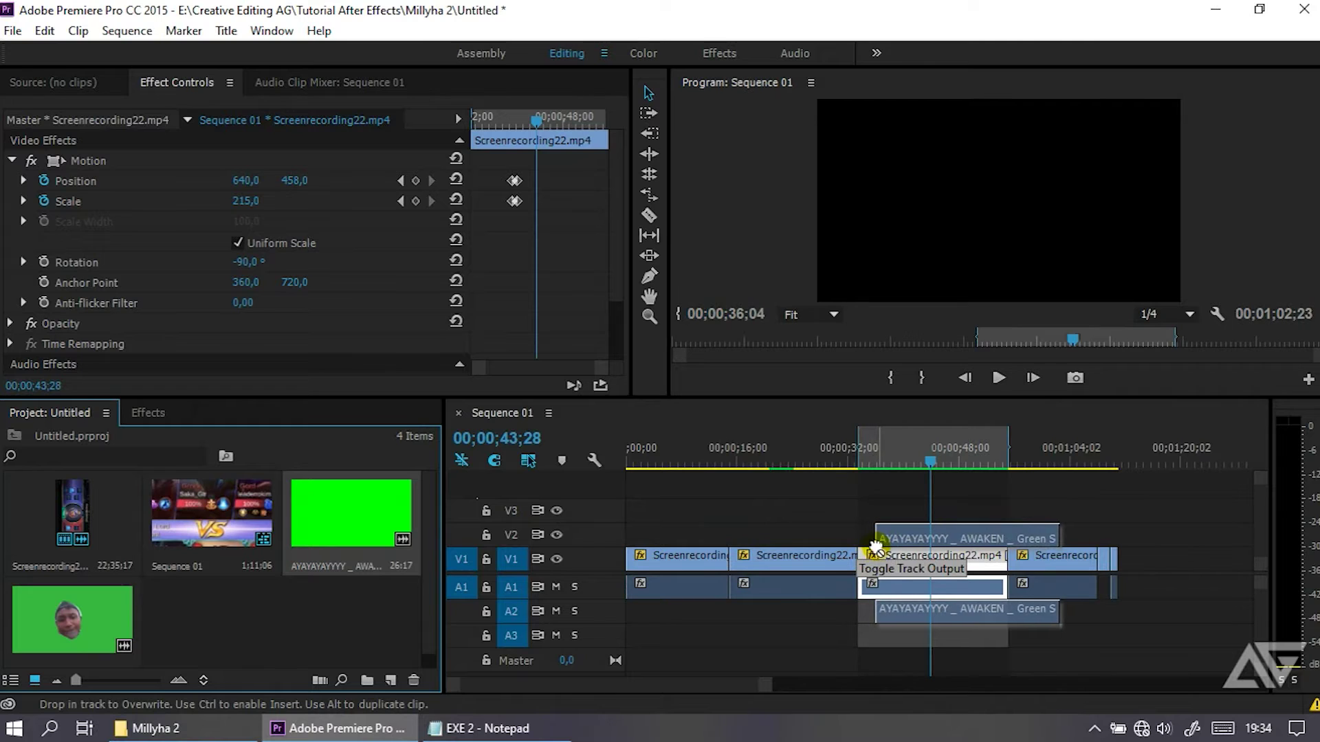
left_click_drag(877, 549, 881, 550)
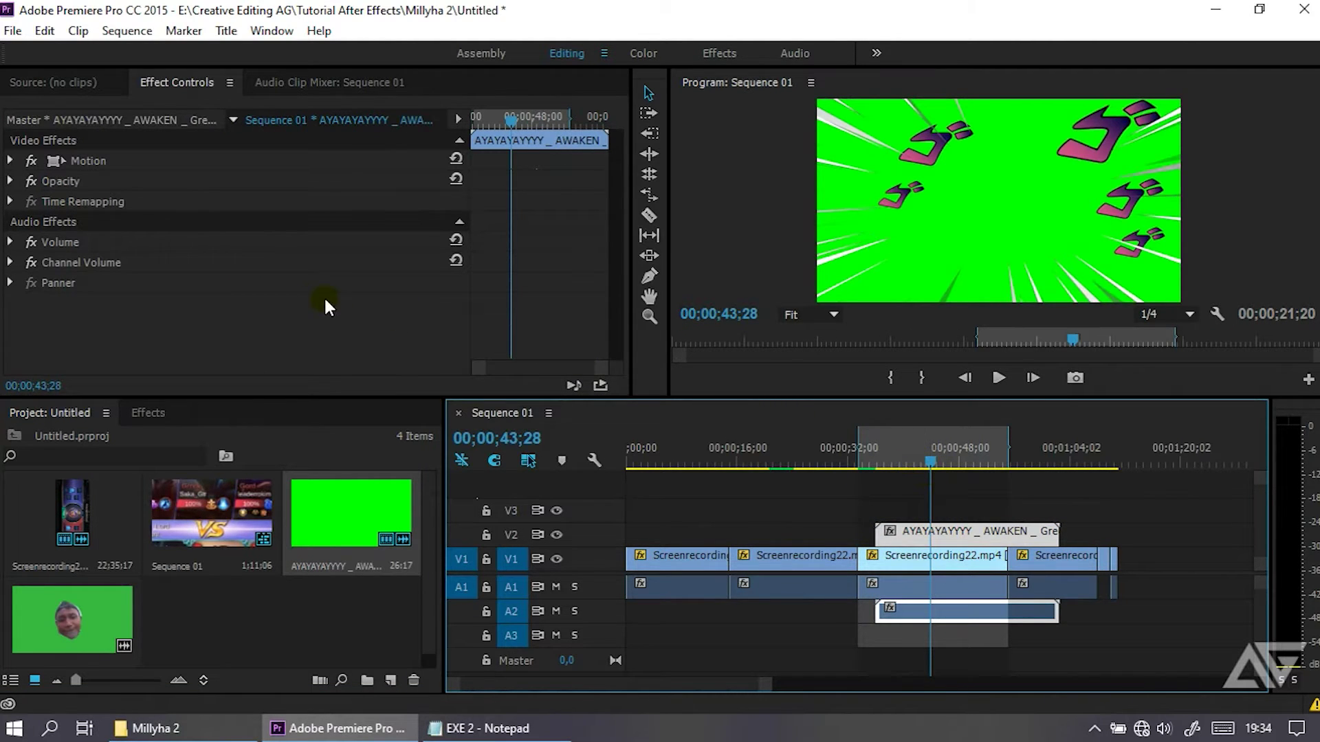
left_click(168, 415)
left_click(924, 548)
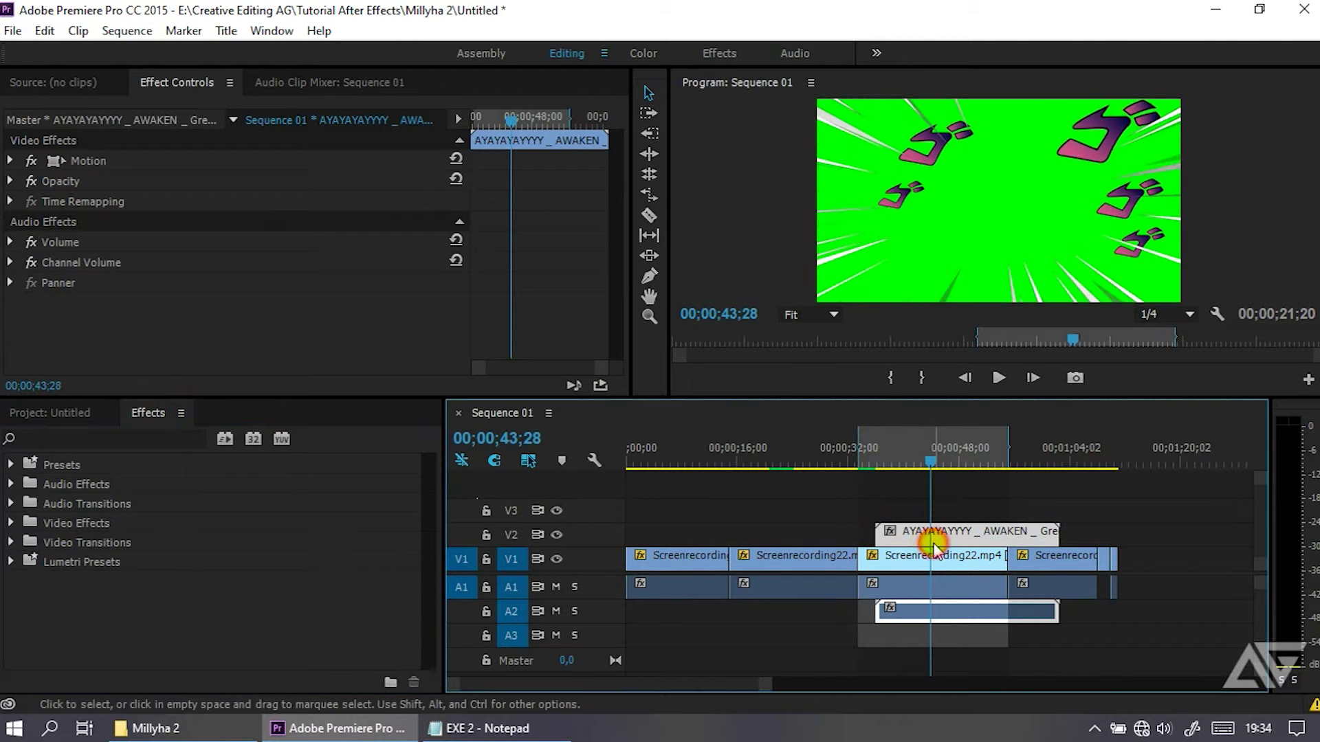
left_click(88, 440)
type("key")
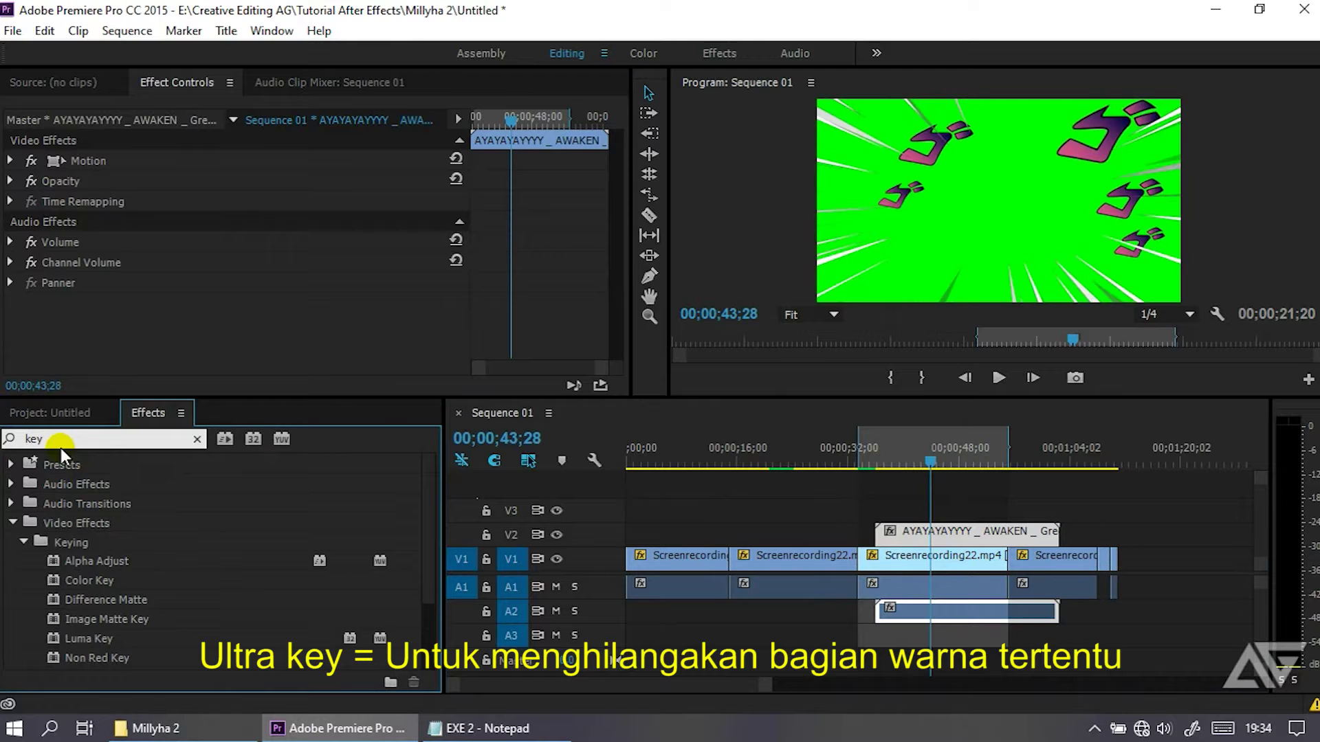
scroll(141, 565, "down", 3)
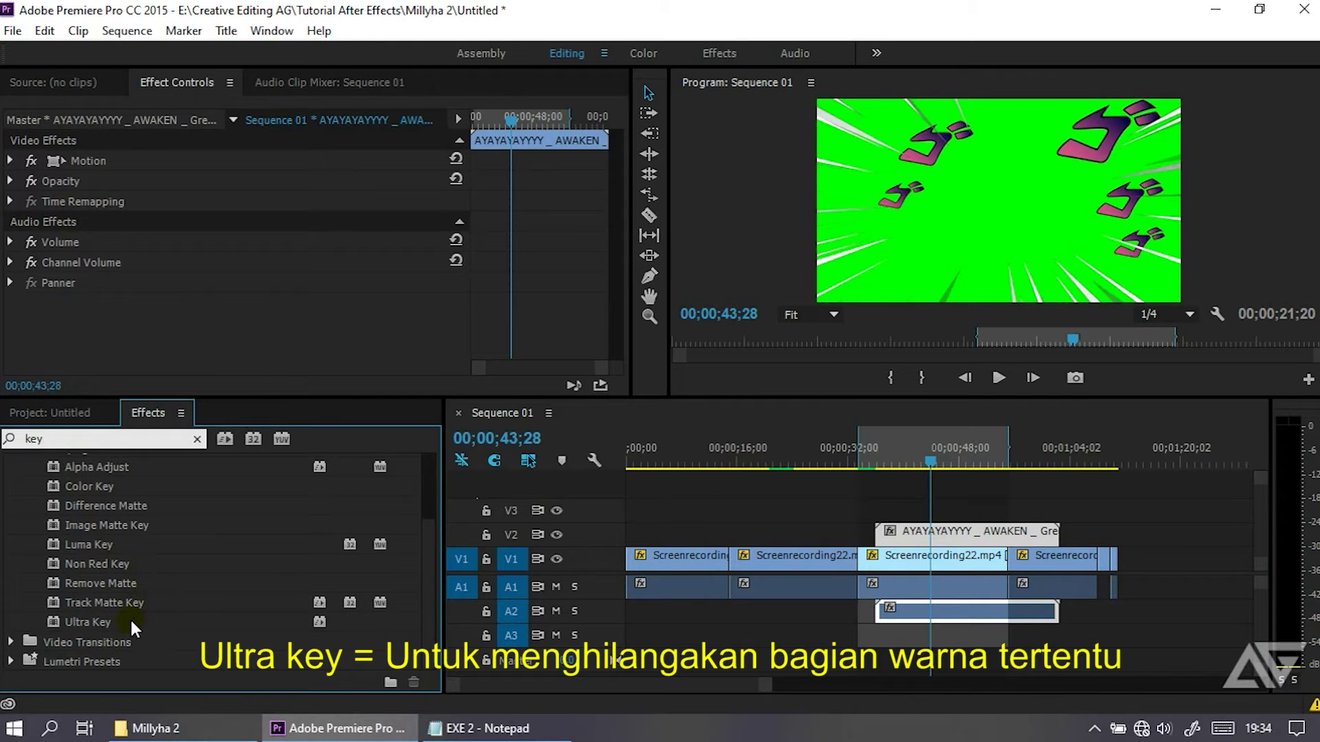
- Apply Ultra Key to the green-screen clip and sample the green as key colour
left_click(130, 623)
left_click_drag(123, 379, 118, 310)
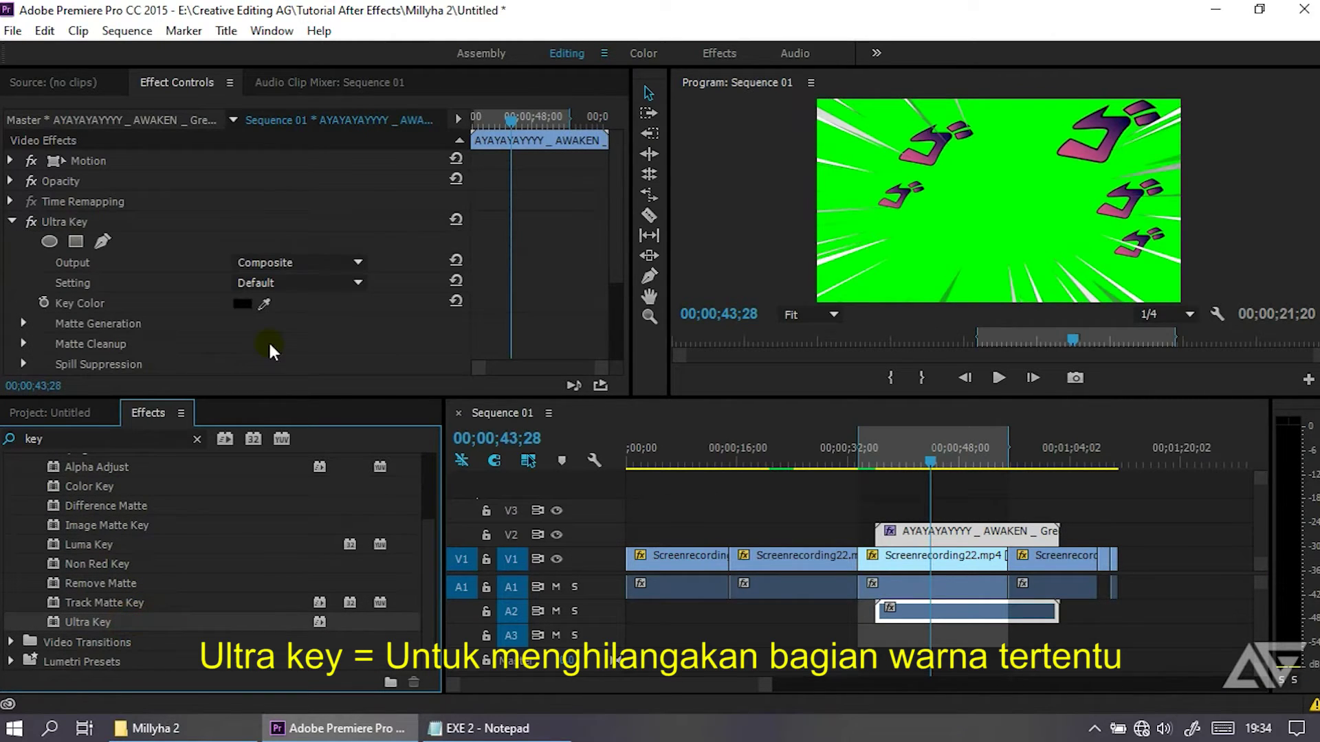
left_click(264, 303)
left_click(988, 209)
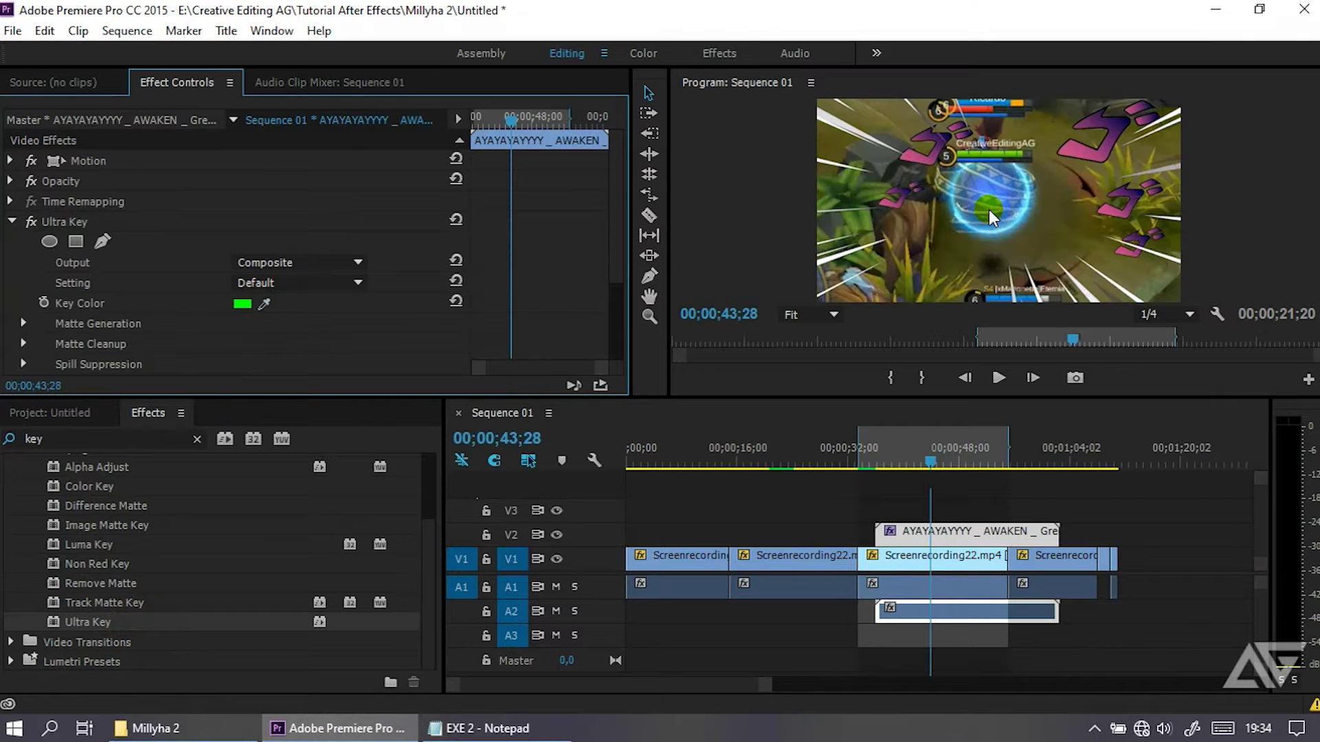
- Enlarge the A2 track, render In to Out and play the keyed overlay preview
left_click(86, 414)
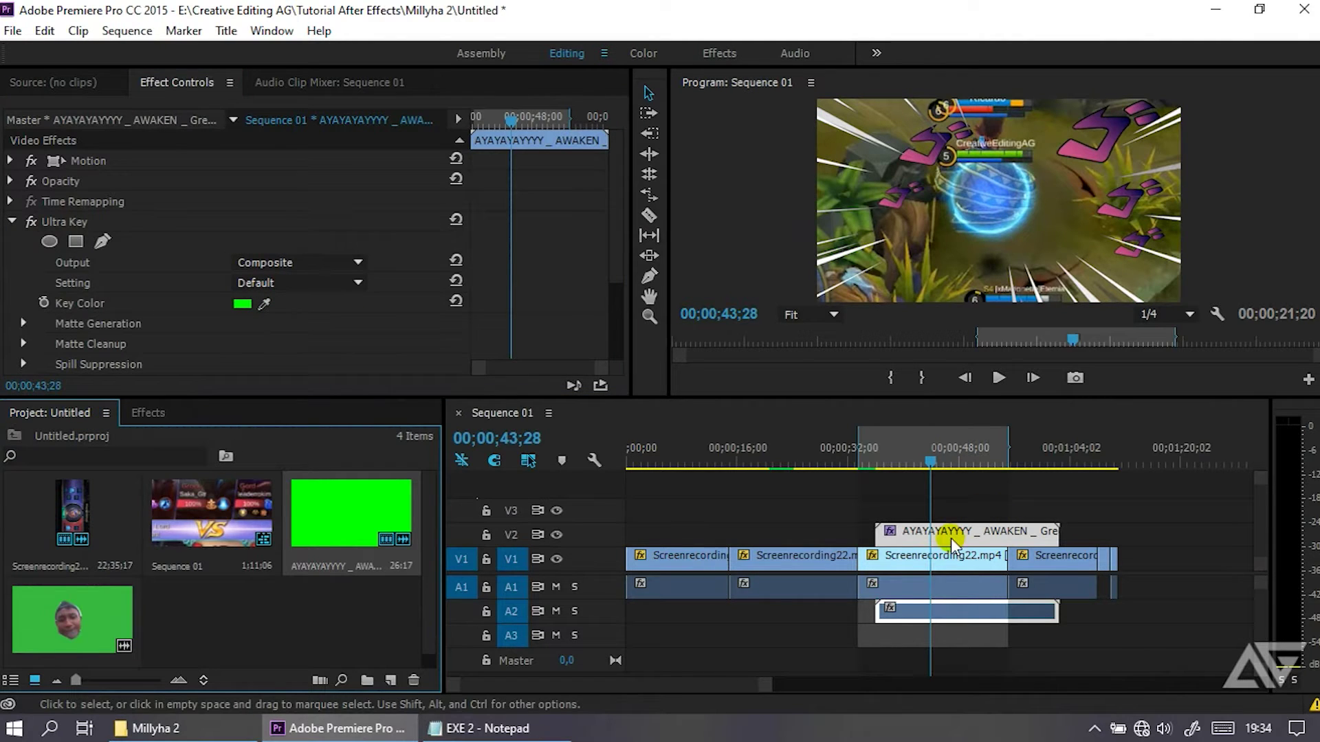
left_click_drag(624, 626, 624, 635)
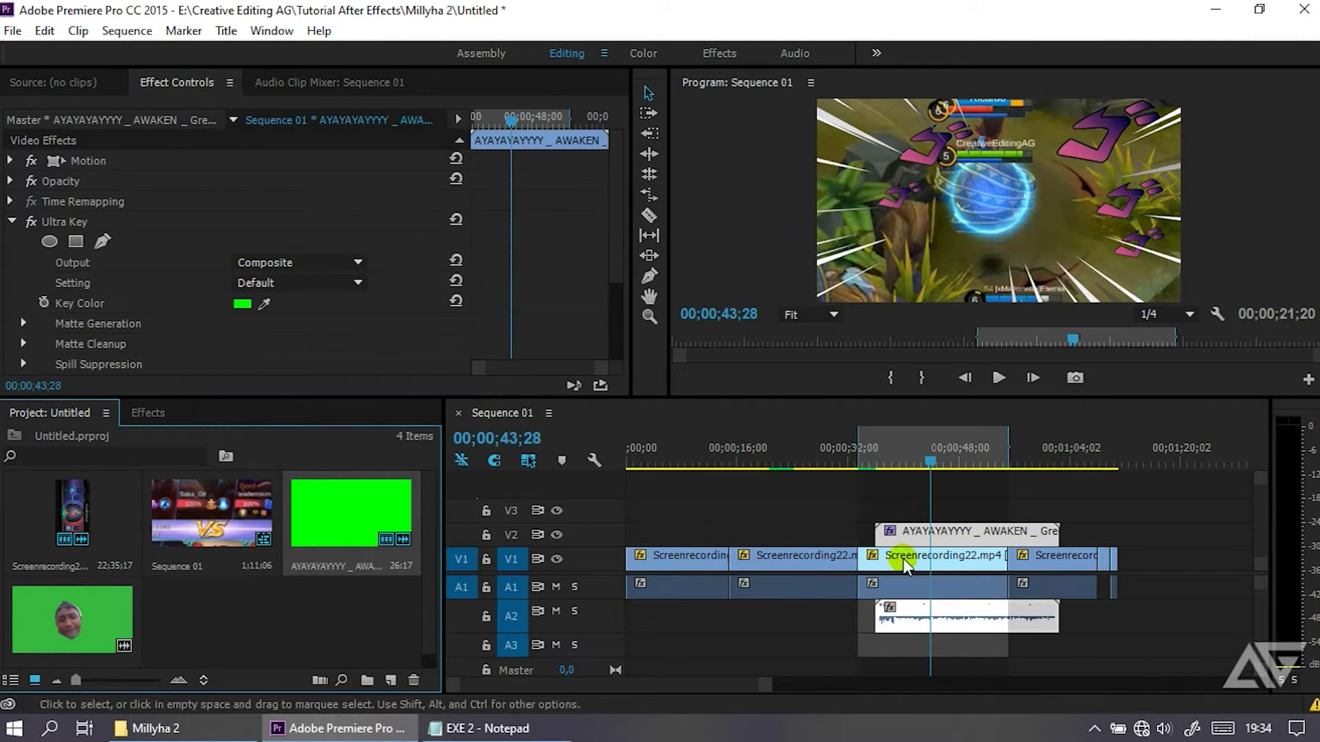
left_click_drag(935, 458, 923, 472)
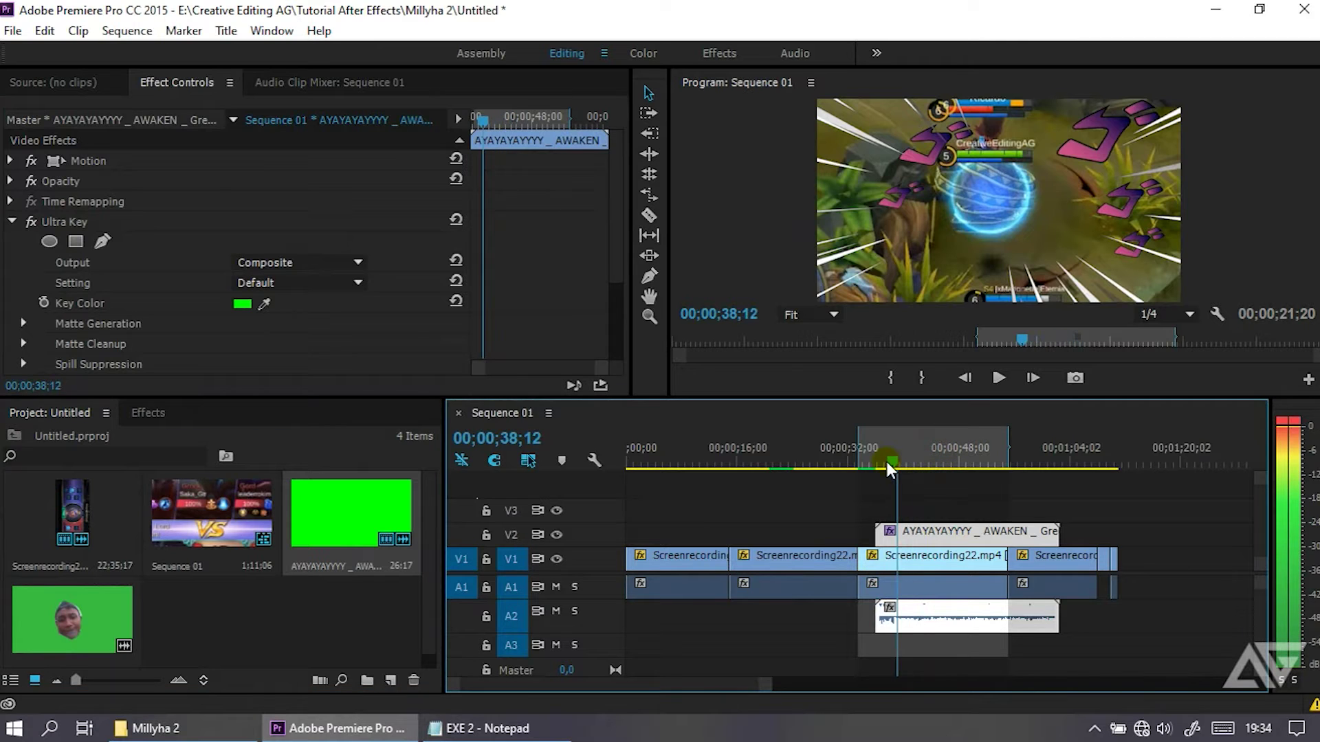
left_click(102, 31)
left_click(168, 102)
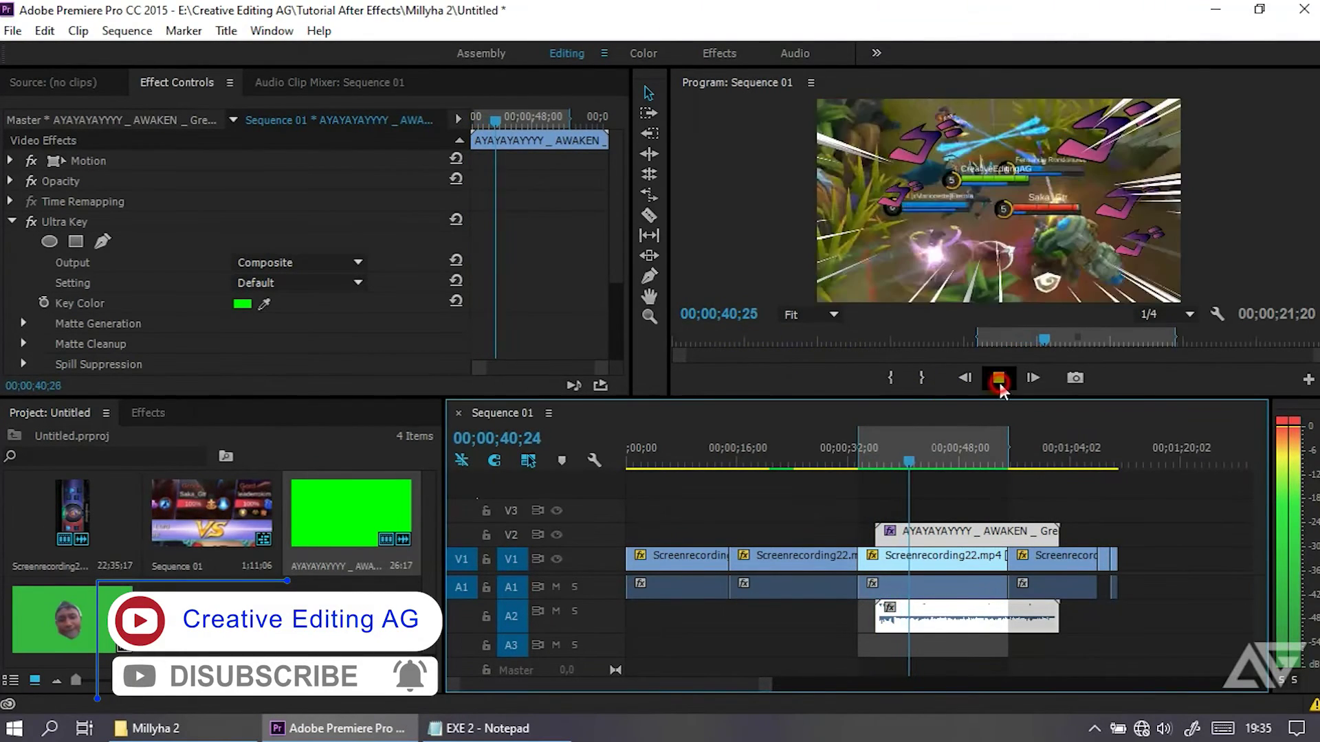
left_click(976, 382)
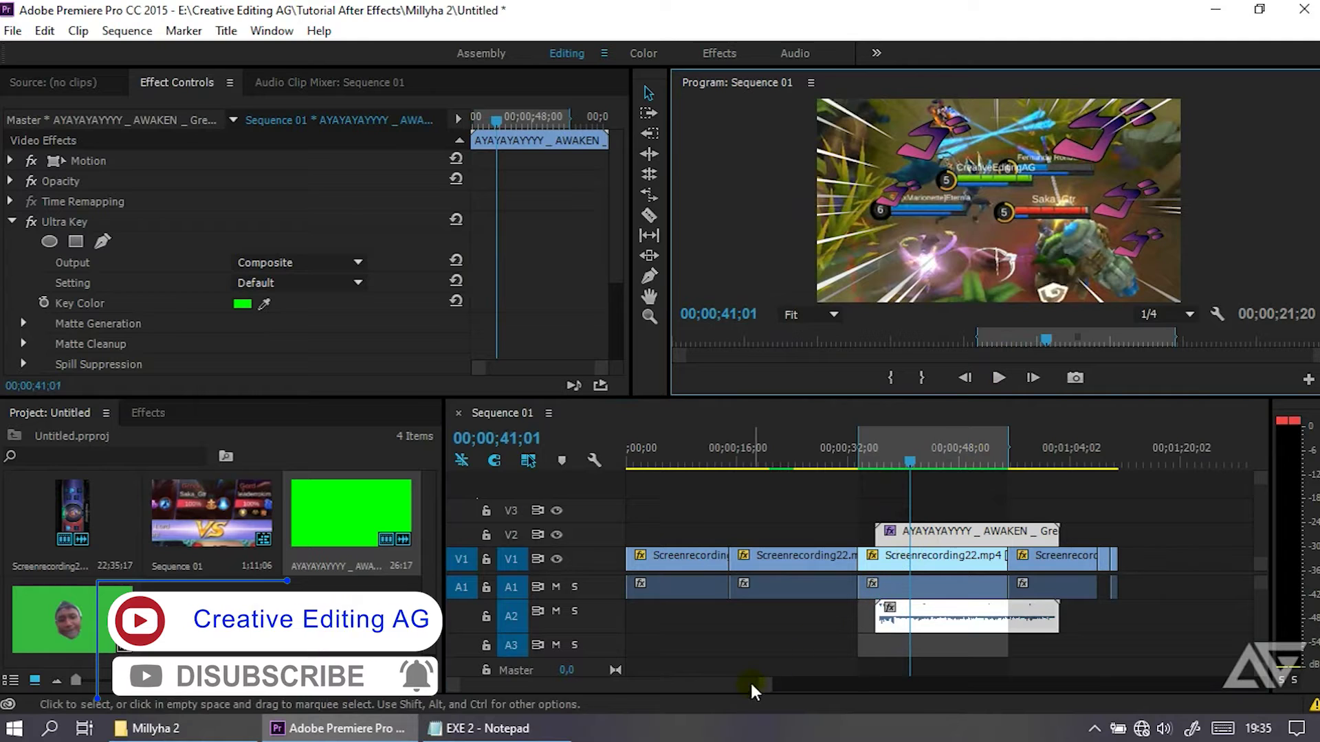
left_click_drag(766, 684, 643, 685)
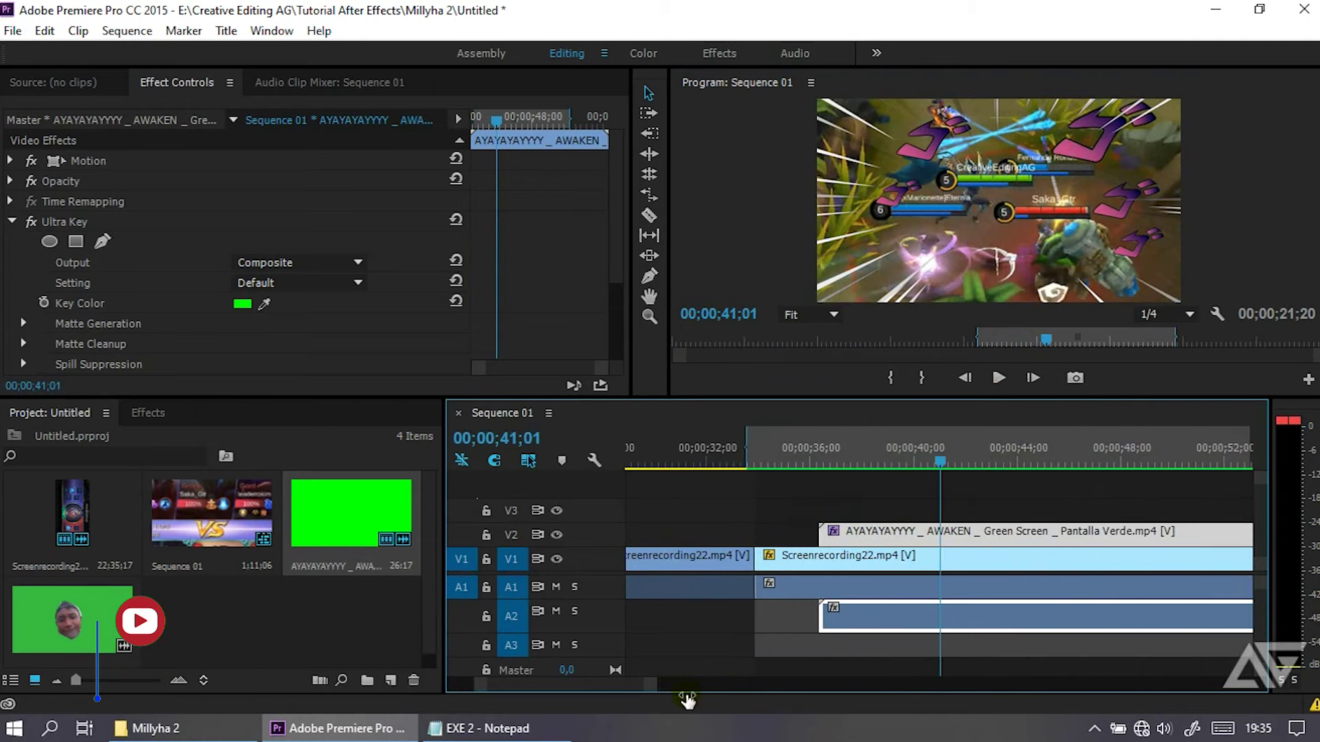
- Move the face overlay clip slightly later and render an In to Out preview
left_click_drag(856, 535, 859, 539)
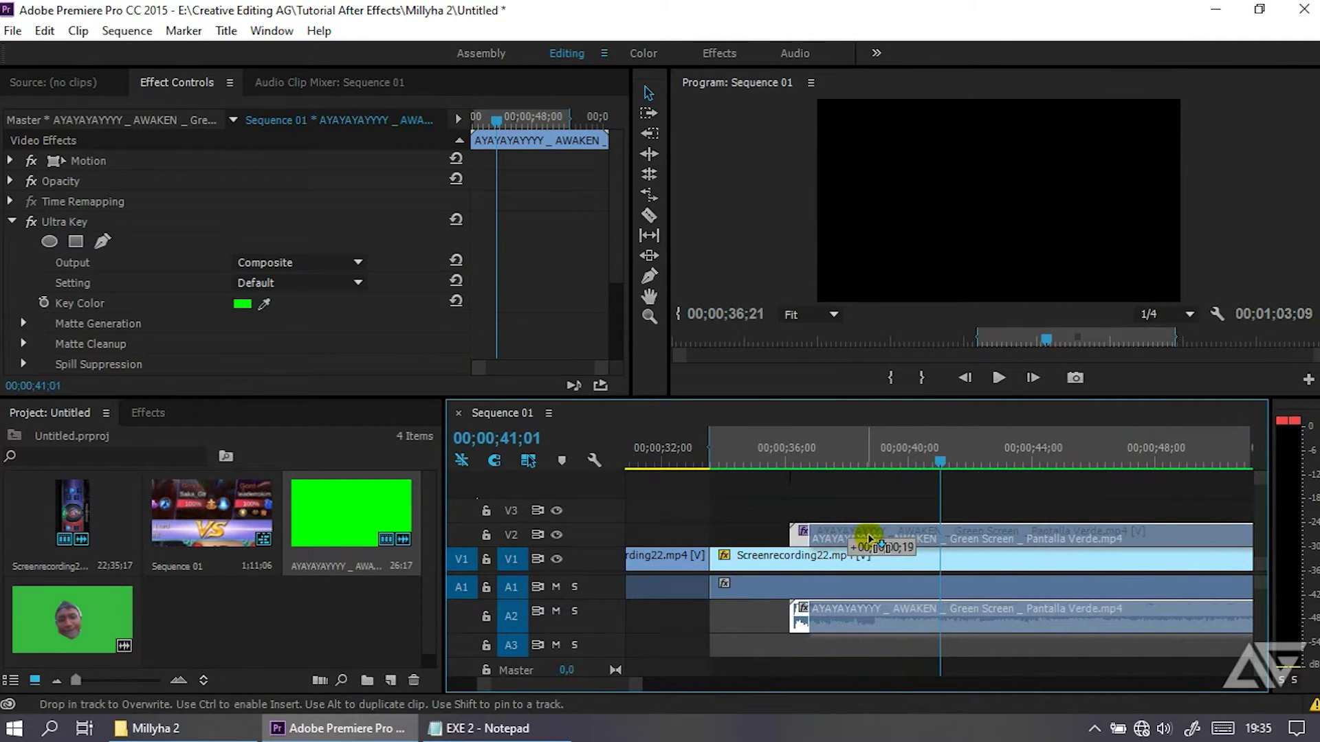
left_click_drag(859, 540, 861, 535)
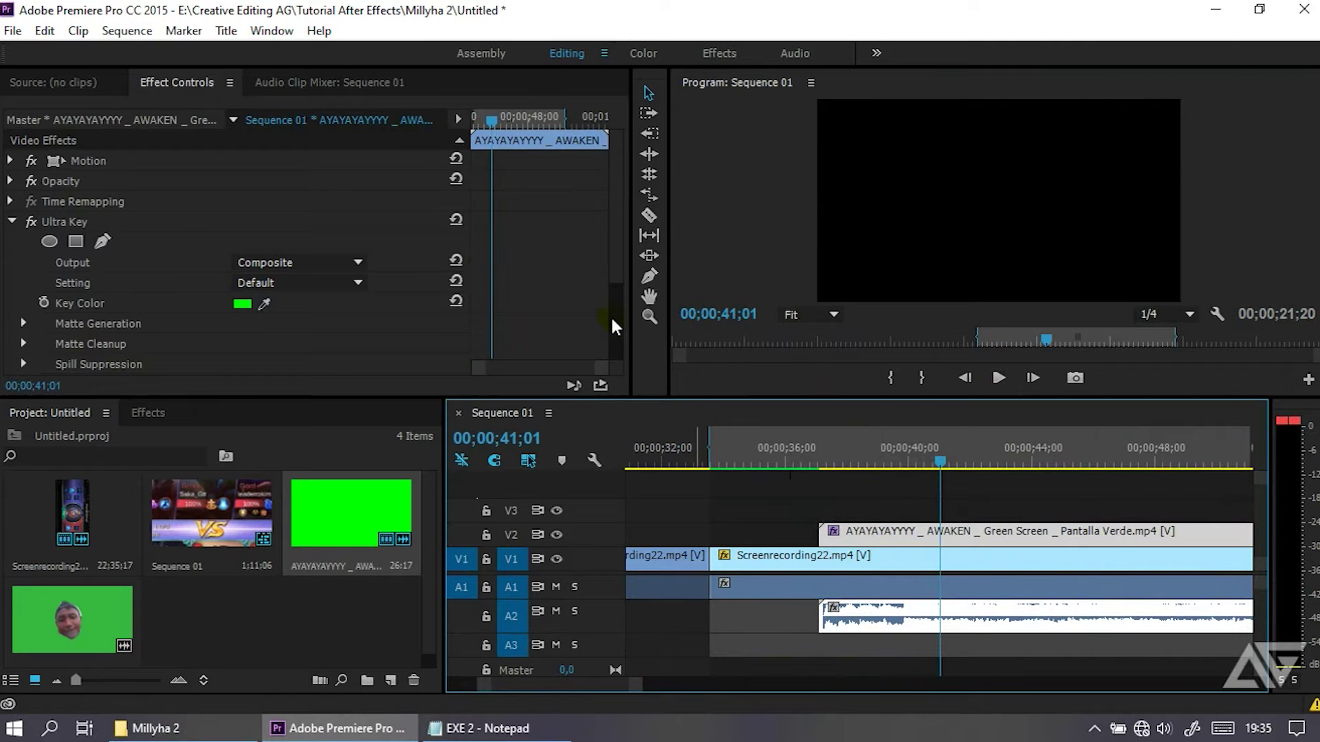
left_click(127, 30)
left_click(172, 101)
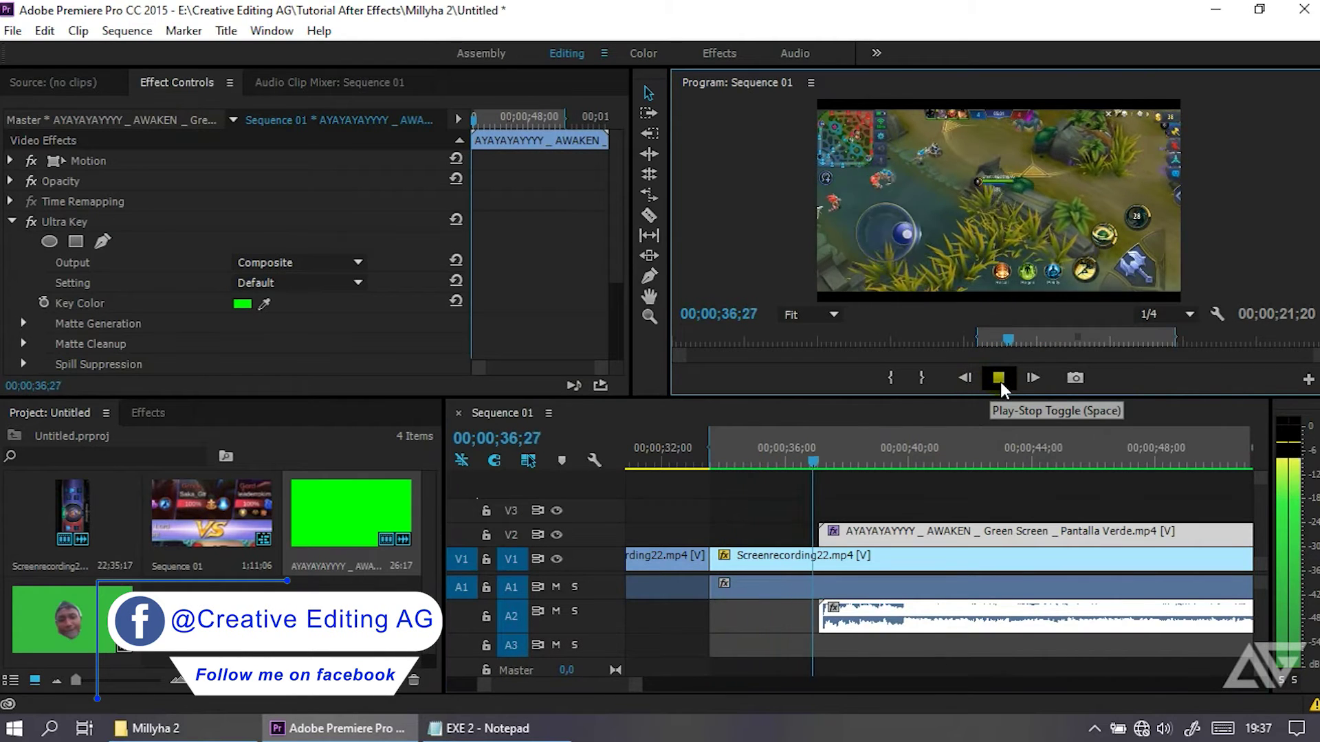
left_click(998, 378)
- Shift the overlay 19 frames later, play back to check timing, and adjust the work area start
left_click_drag(871, 533, 891, 533)
left_click(840, 469)
key("space")
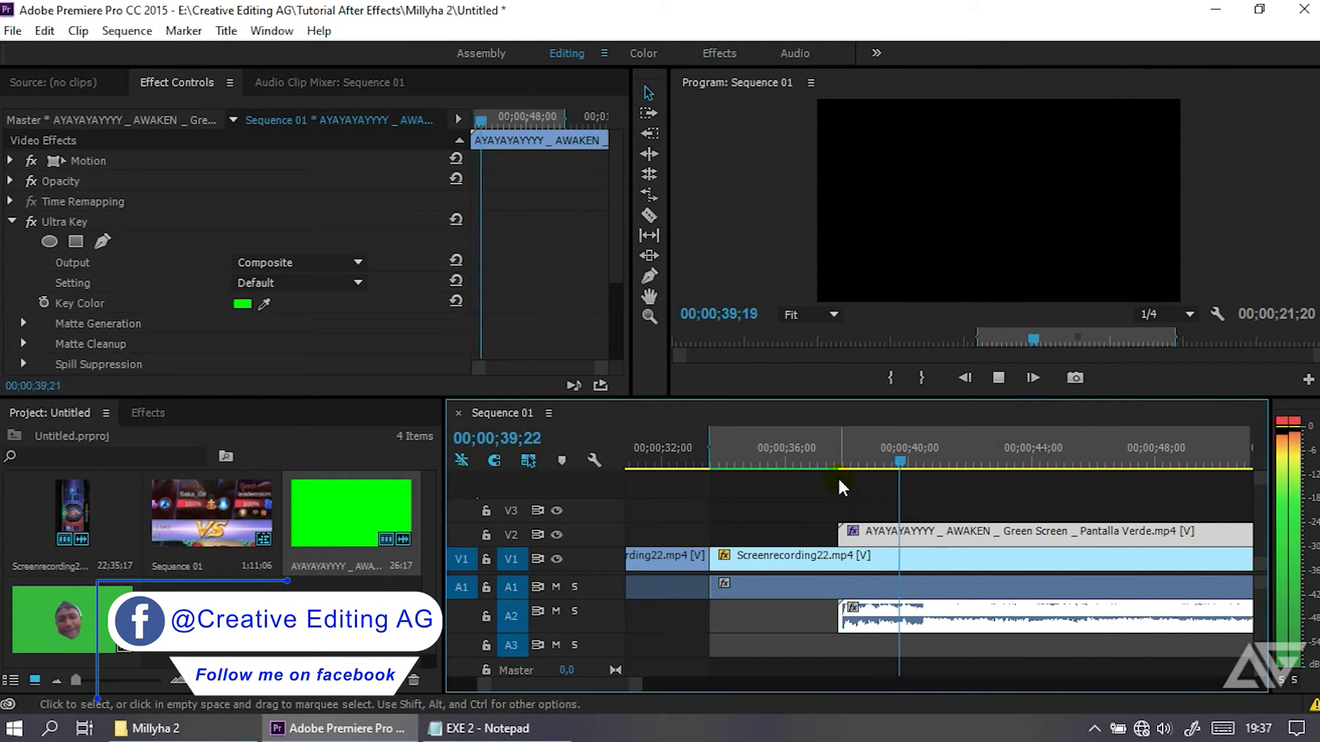
key("space")
left_click(937, 464)
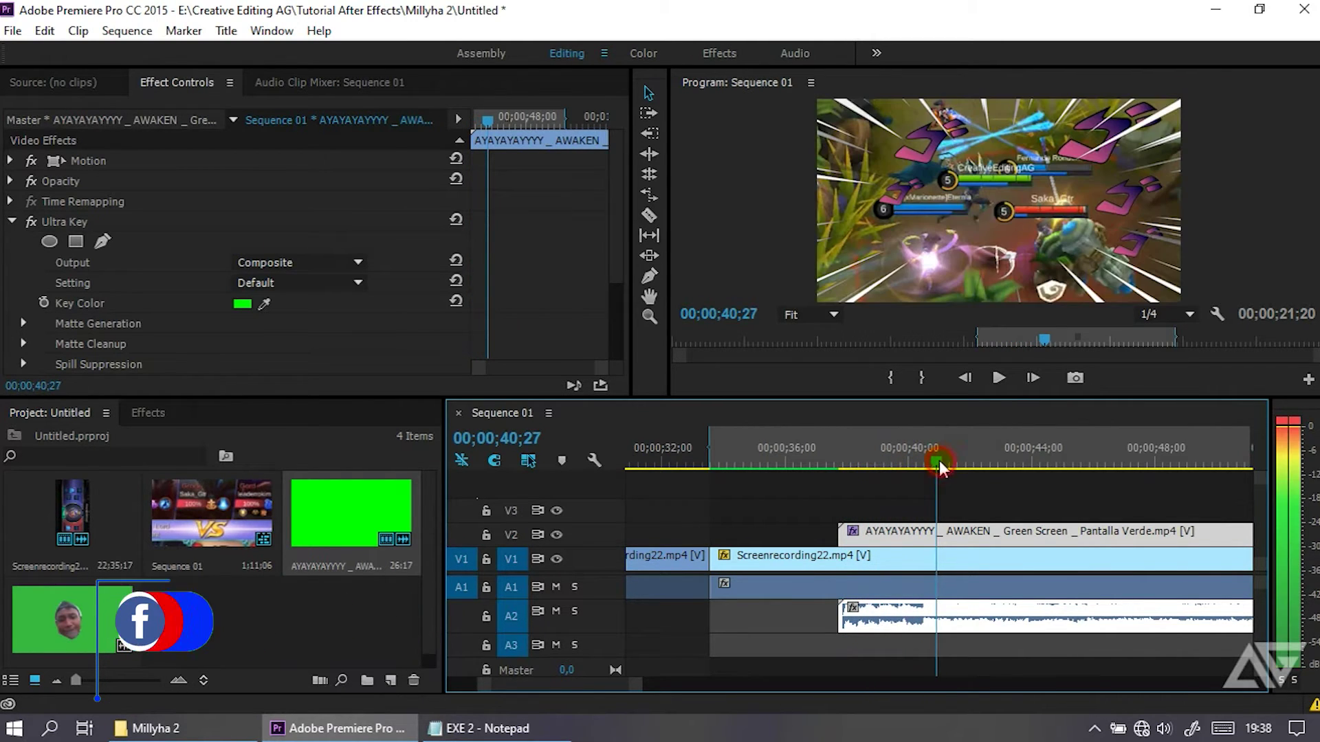
left_click_drag(937, 461, 923, 460)
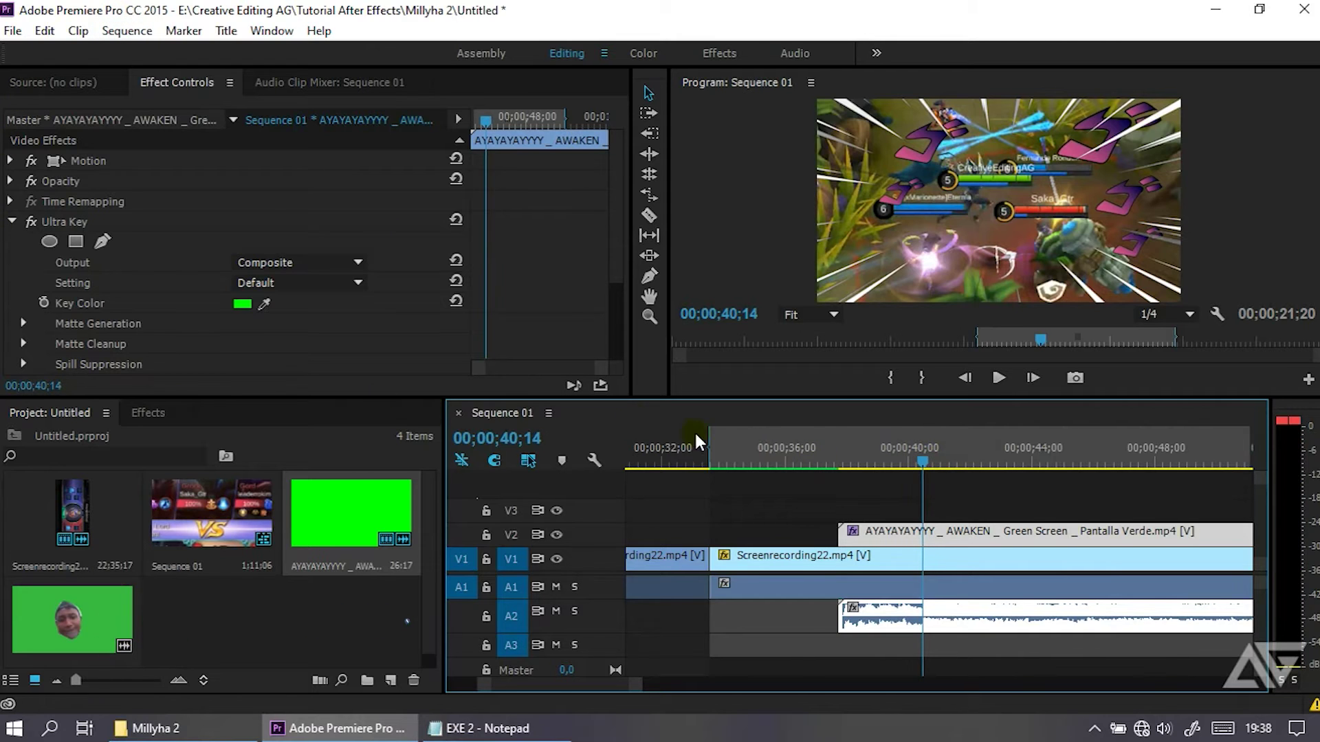
left_click_drag(709, 459, 815, 459)
left_click(127, 30)
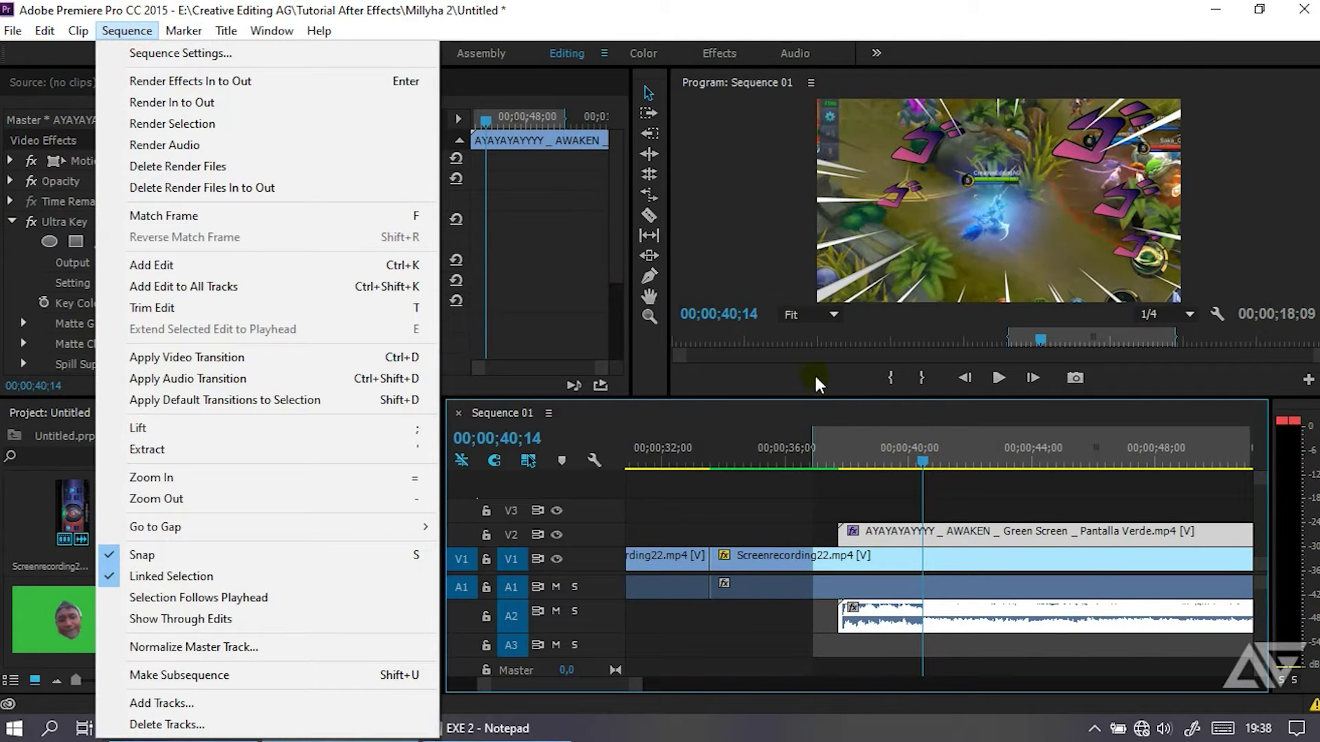
- Nudge the face overlay clip later and render an In to Out preview
left_click(913, 533)
left_click_drag(913, 532, 925, 533)
left_click_drag(928, 461, 943, 463)
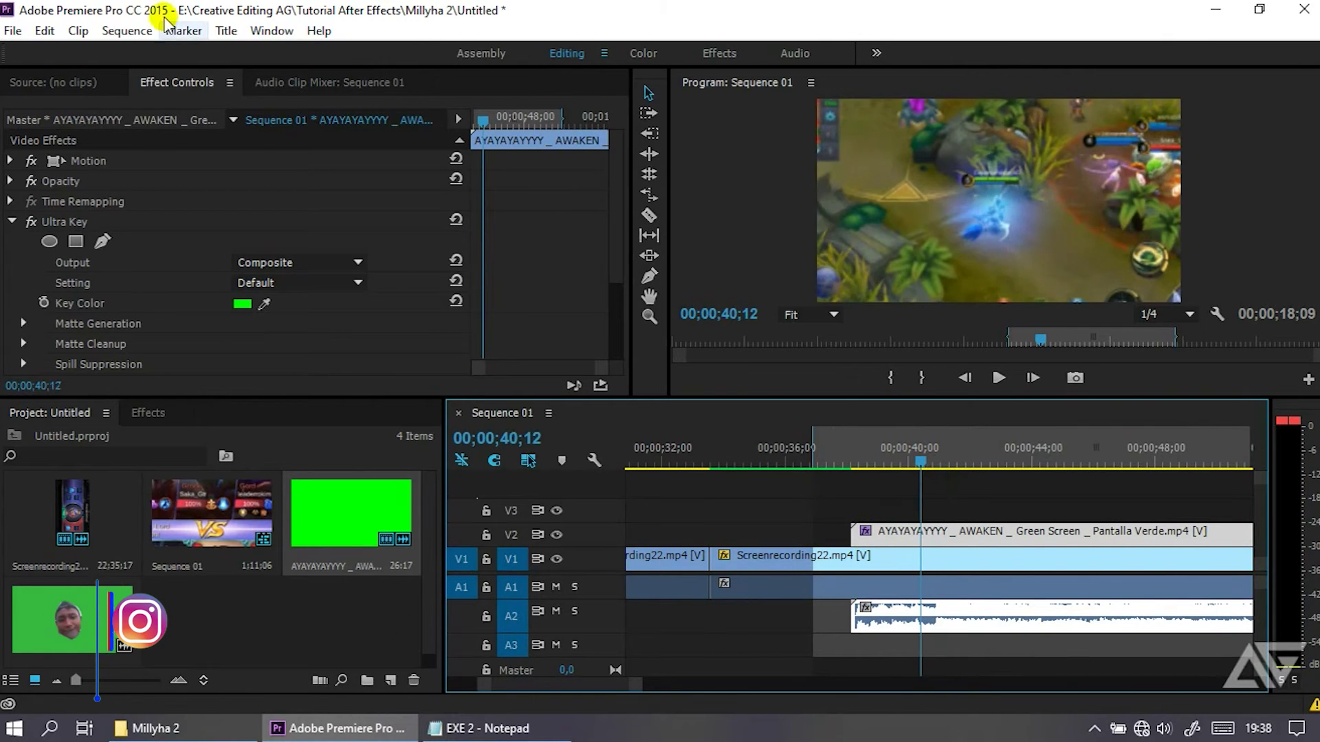
left_click(128, 30)
left_click(171, 103)
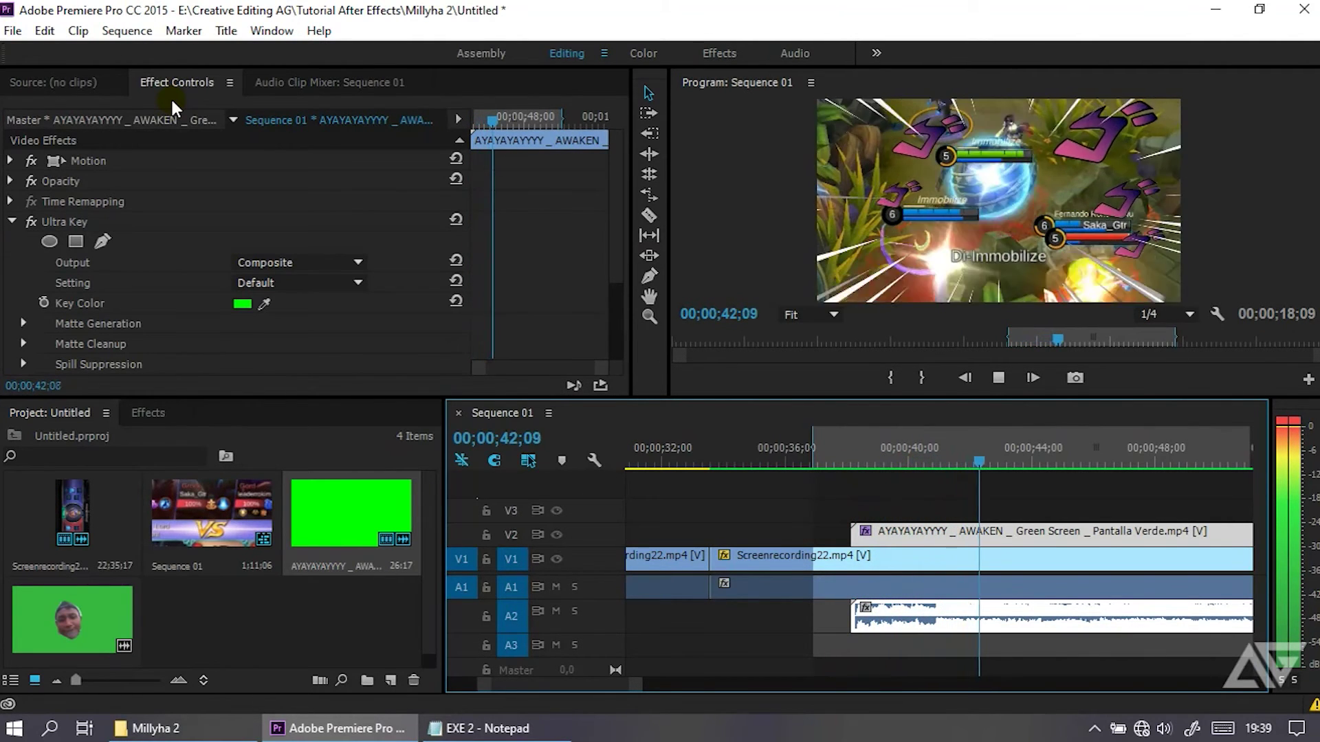
left_click(997, 378)
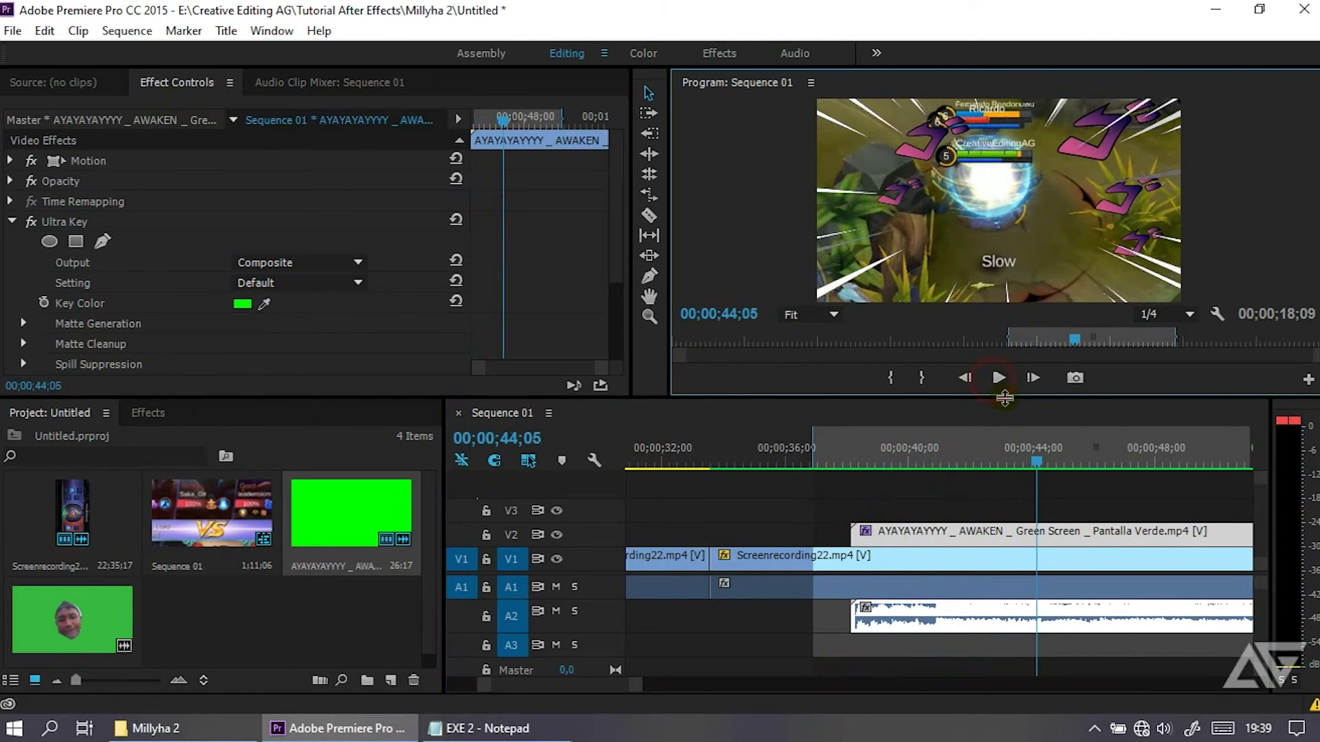
- Lower the system volume and replay the preview from 00;00;37;22
left_click(1164, 728)
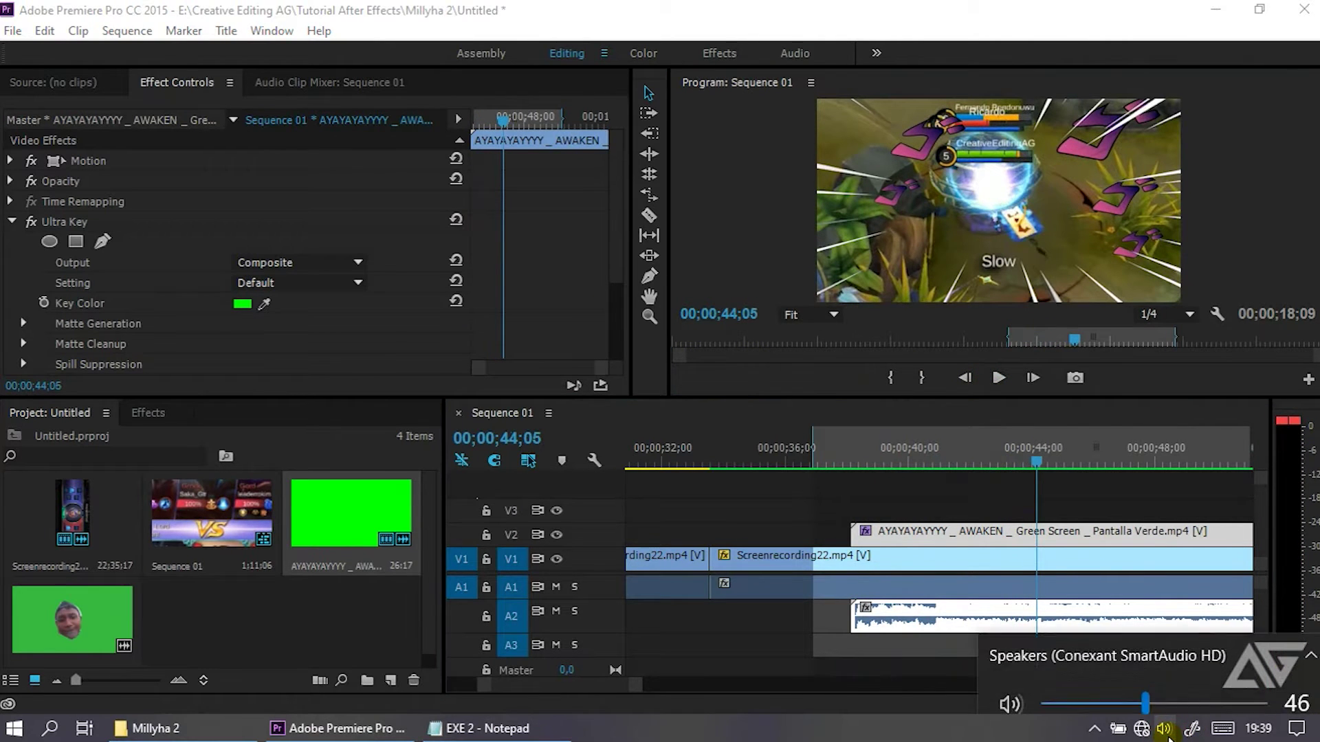
scroll(1168, 738, "down", 7)
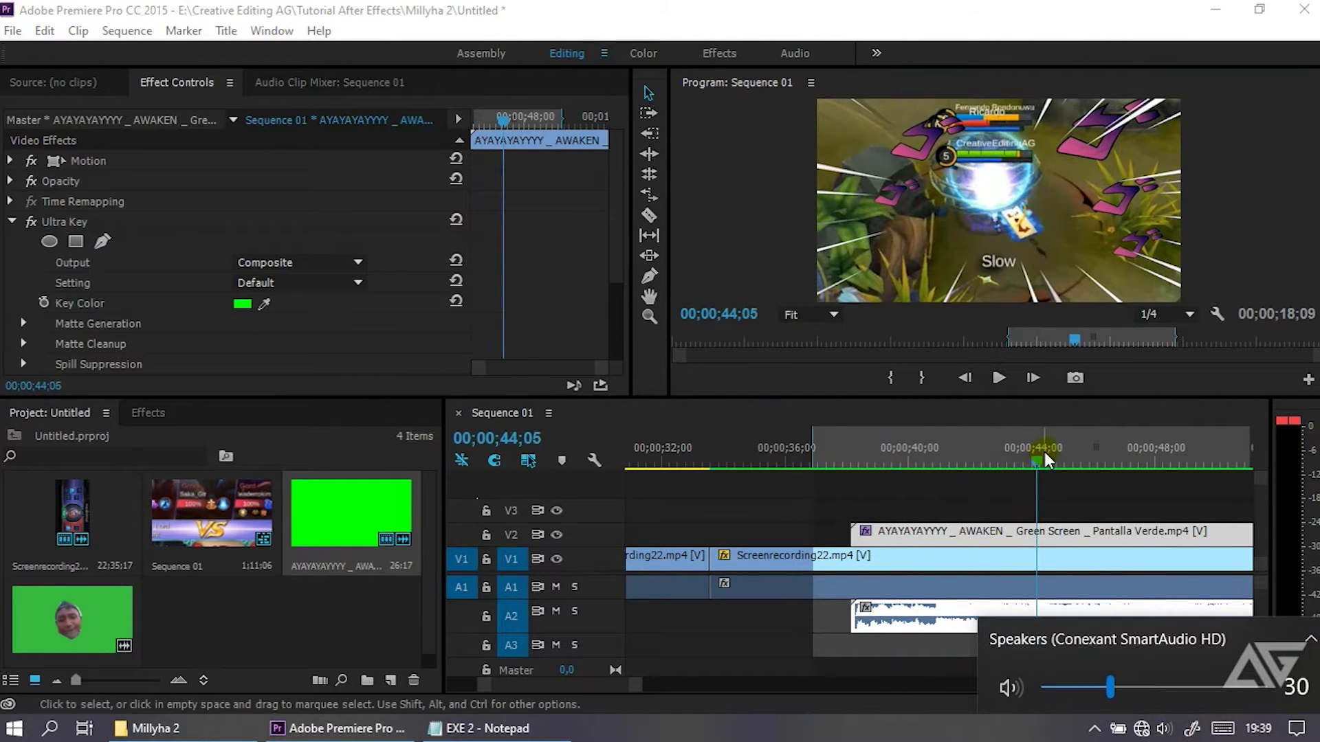
left_click_drag(1044, 453, 834, 468)
key("space")
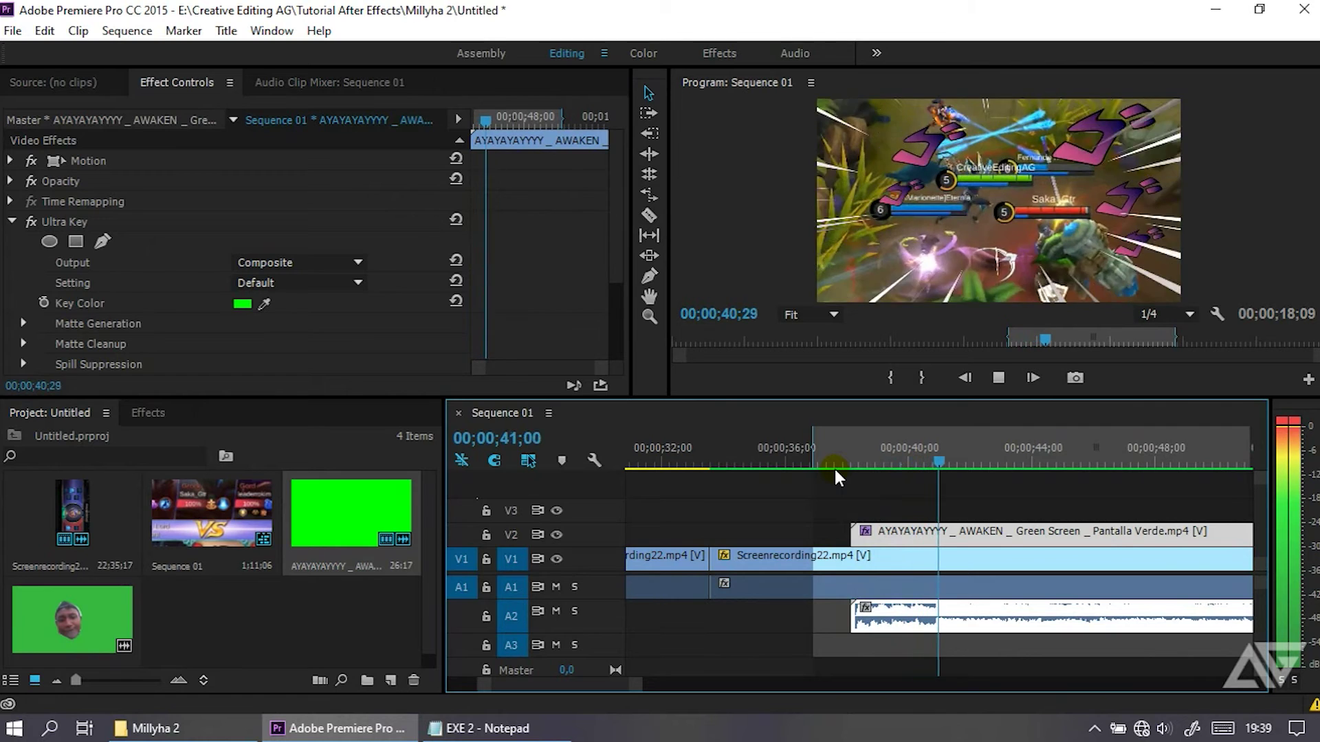
key("space")
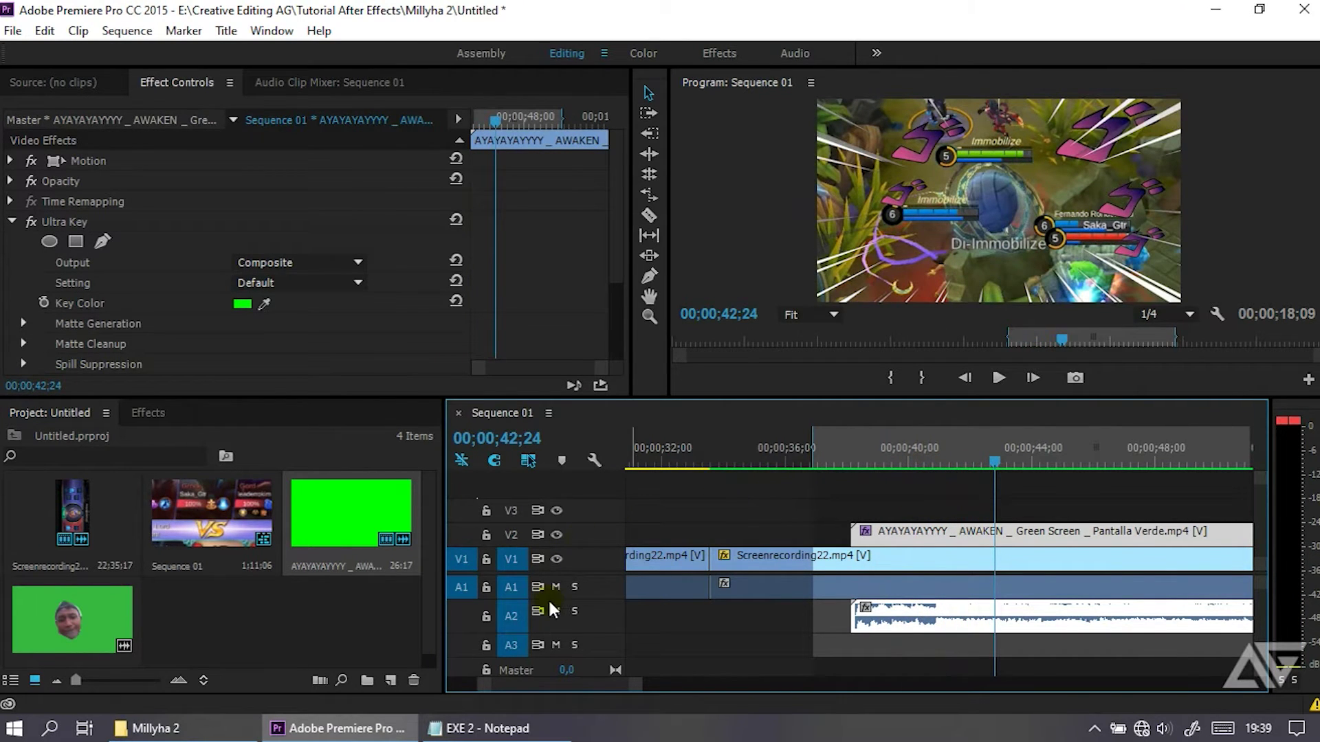
left_click(481, 728)
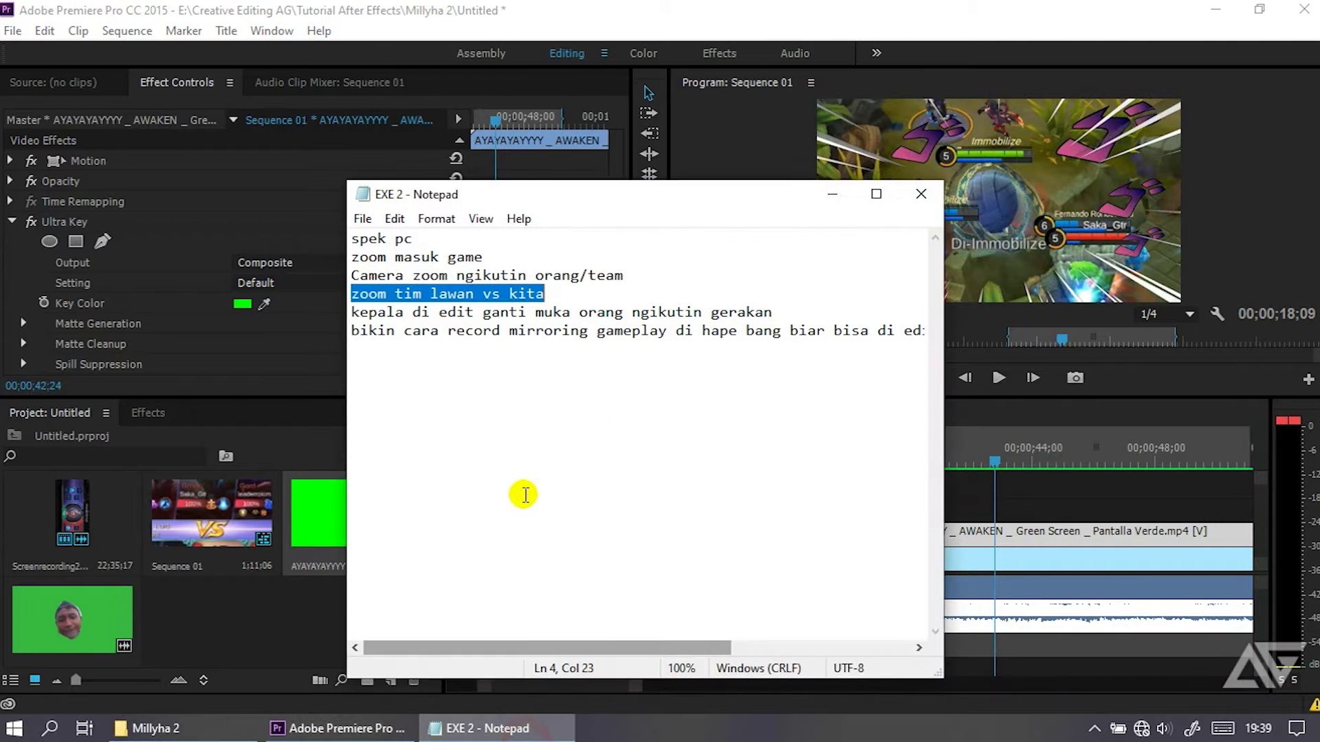
- Highlight the note about replacing the head with a face, then hide Notepad
left_click_drag(354, 313, 766, 315)
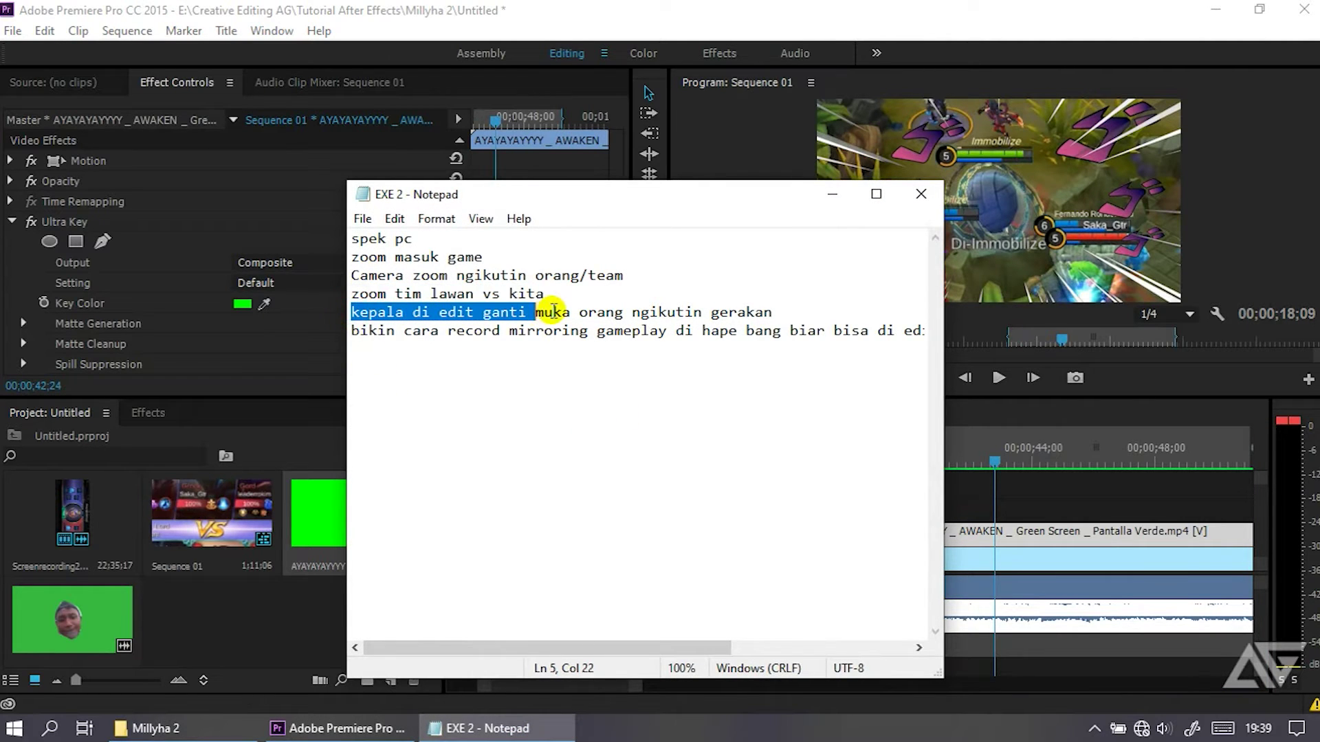
left_click(756, 312)
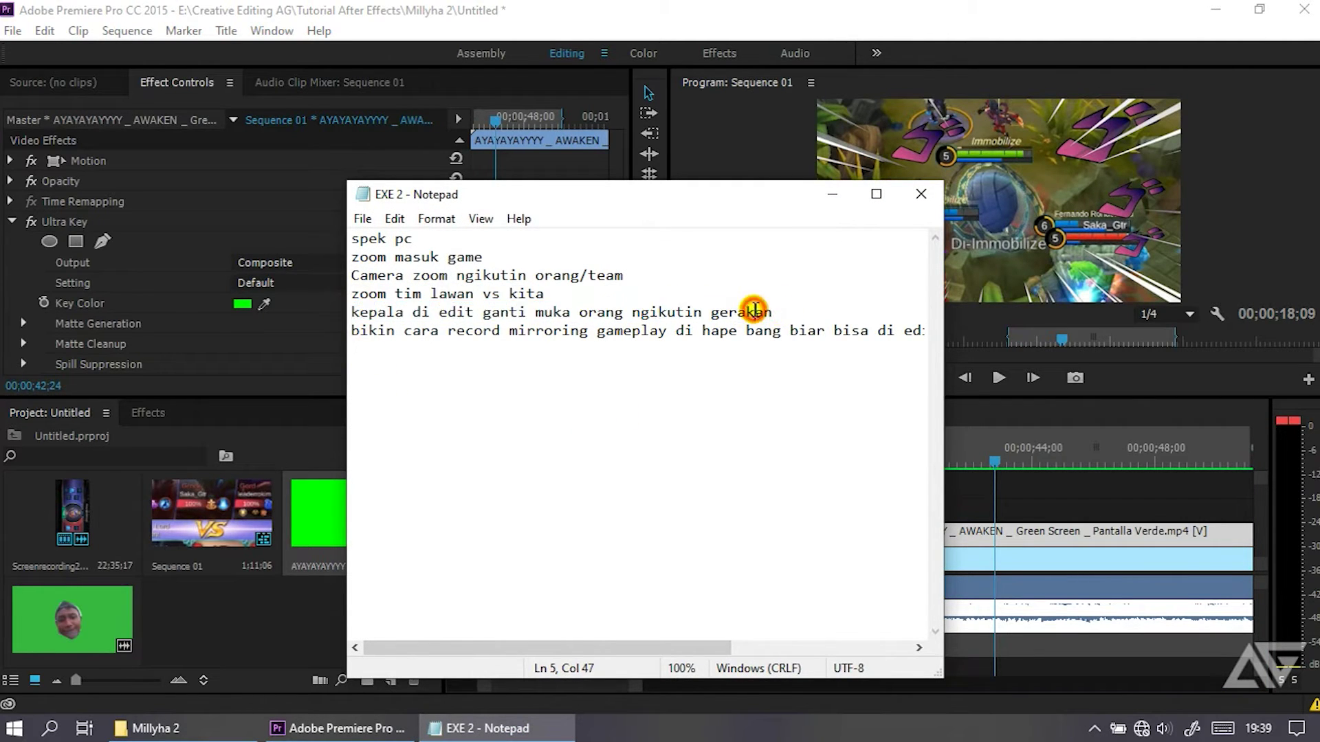
left_click(831, 194)
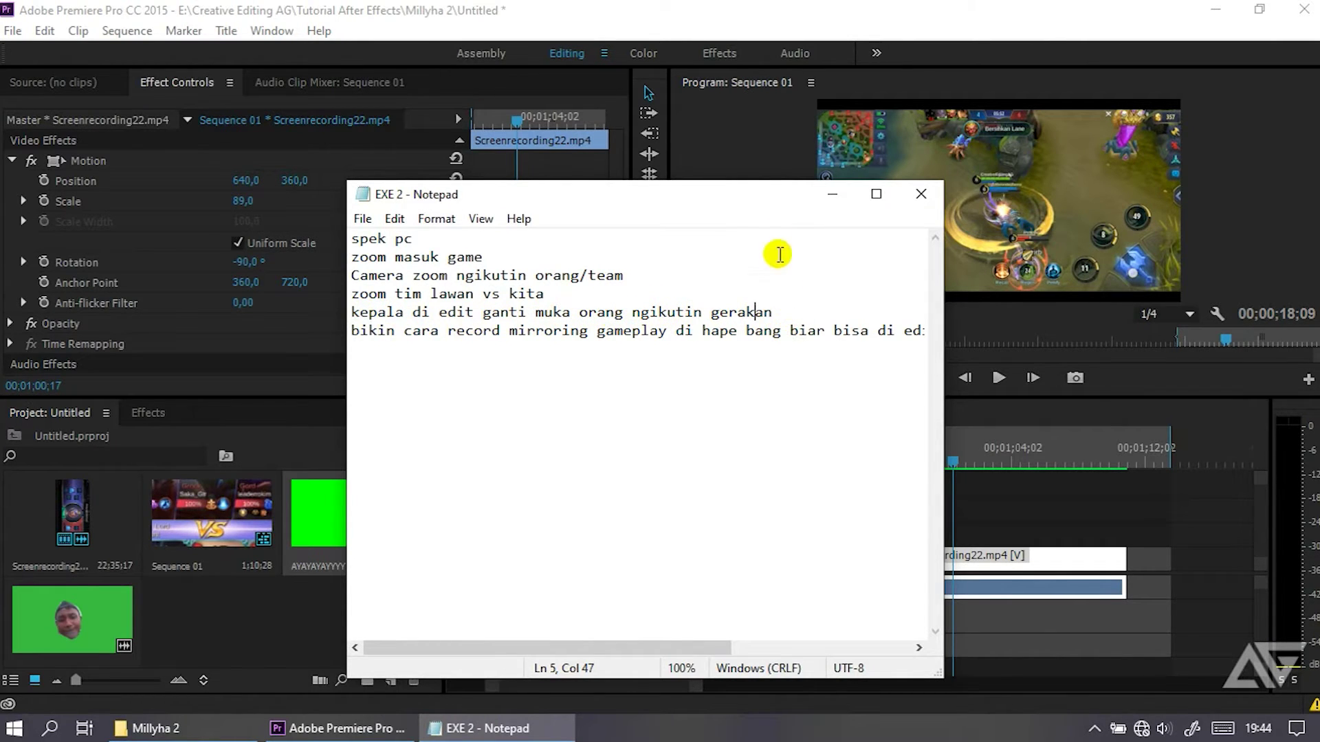
left_click(825, 194)
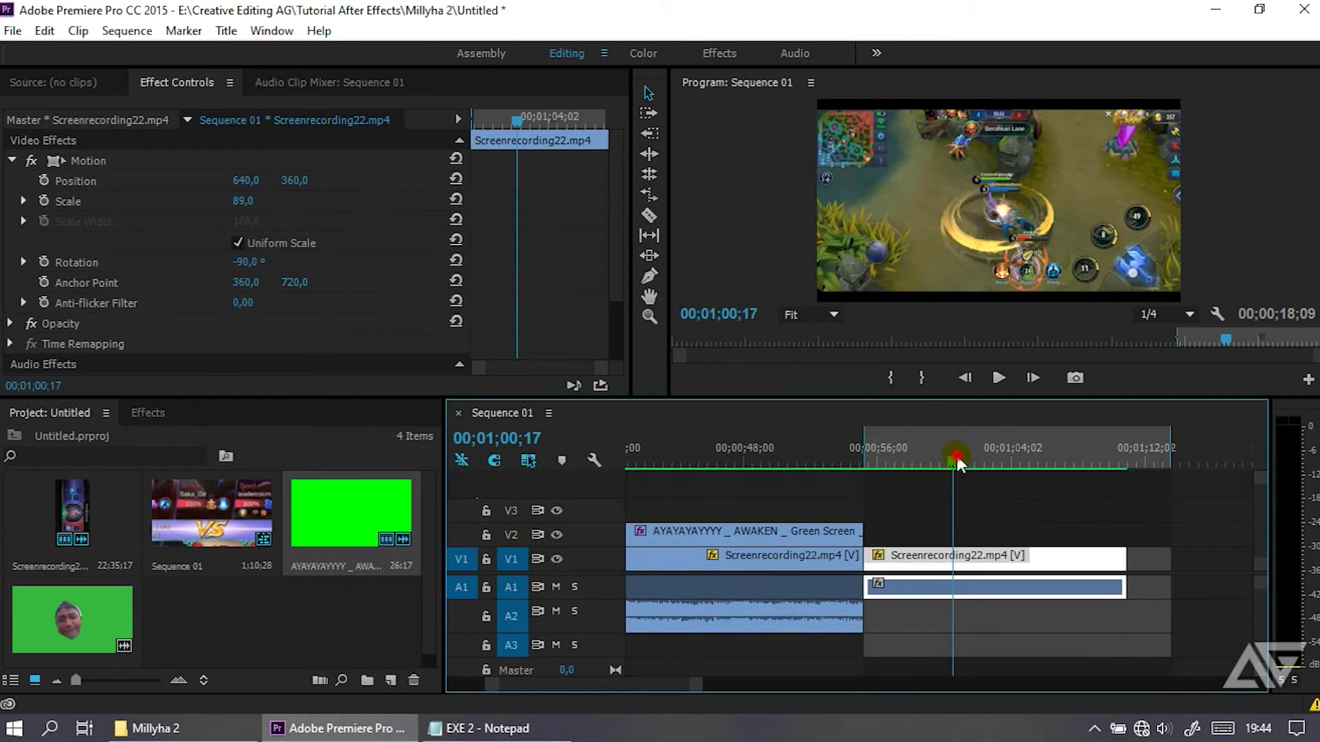
- Scrub through the later Screenrecording22 clip and park the playhead at 00;01;05;03
left_click(941, 460)
mouse_move(946, 460)
left_mouse_down()
mouse_move(1068, 490)
mouse_move(1064, 505)
left_mouse_up()
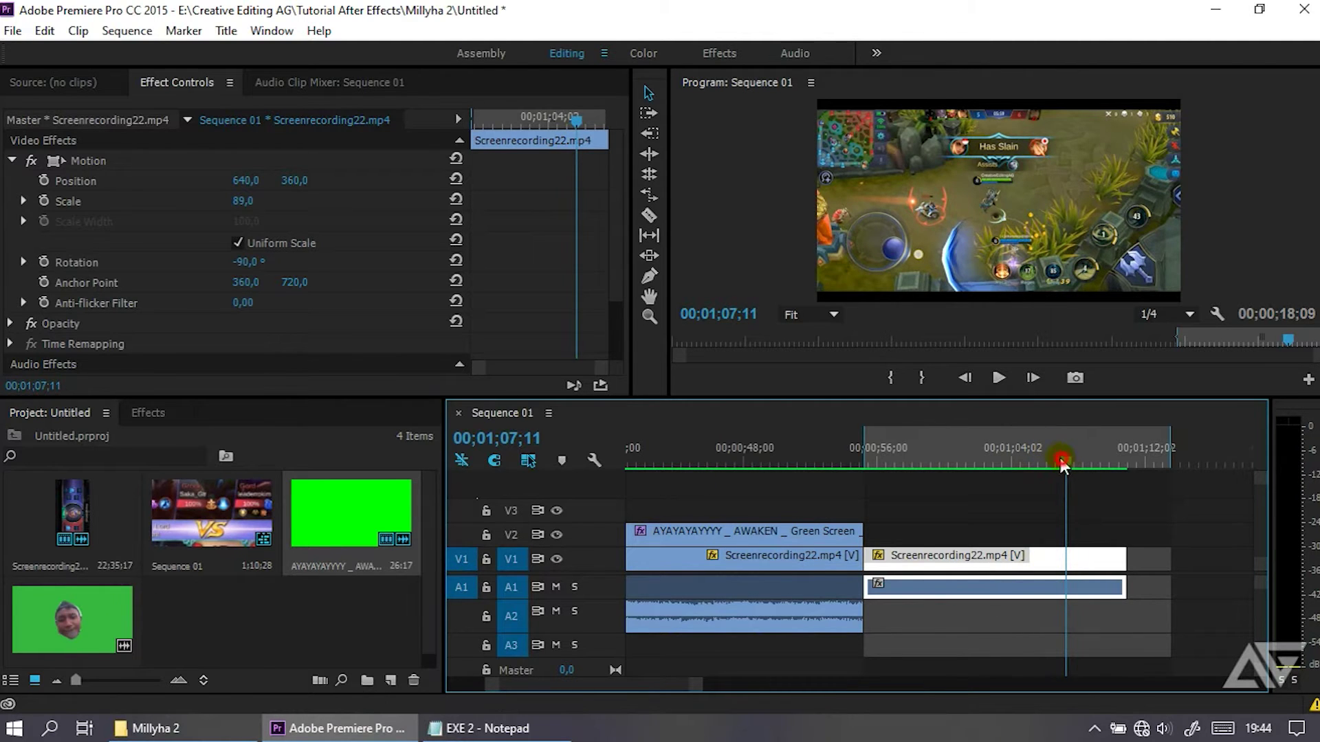
left_click_drag(1049, 451, 1017, 443)
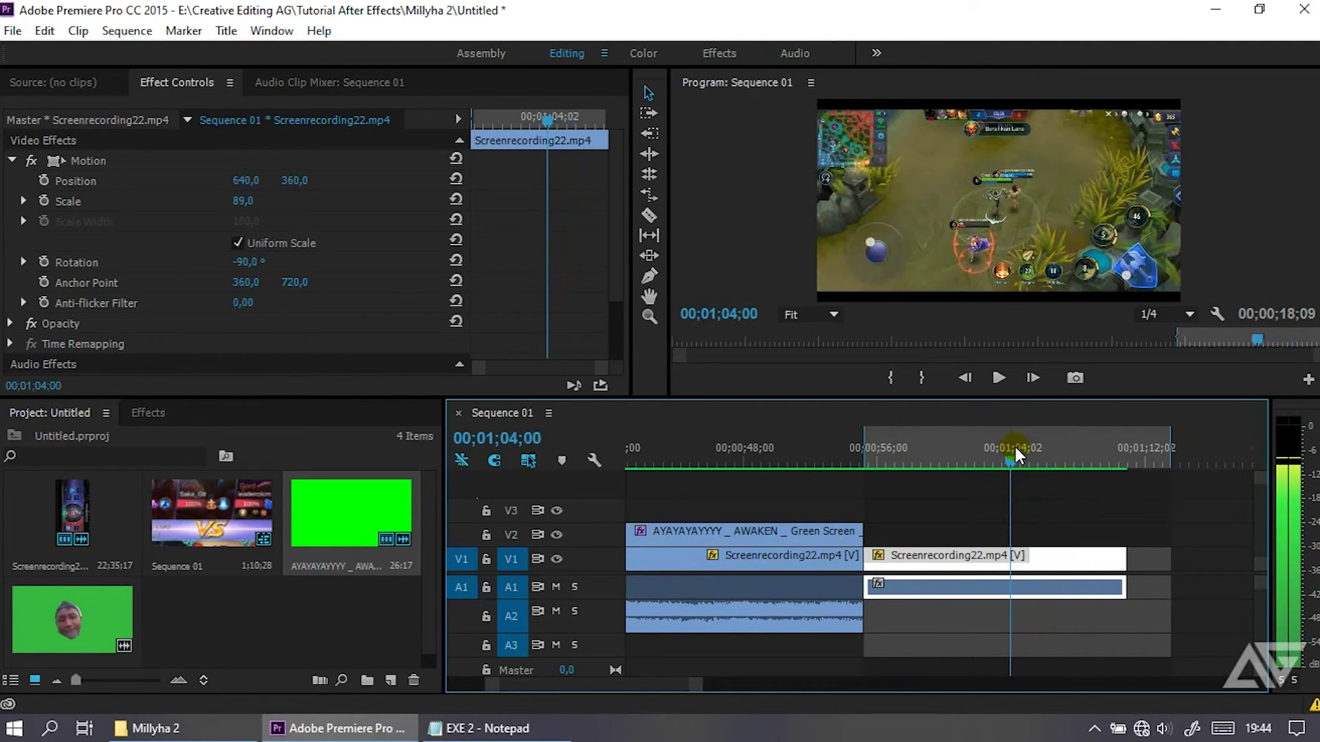
mouse_move(1019, 444)
left_mouse_down()
mouse_move(1043, 466)
mouse_move(1028, 457)
left_mouse_up()
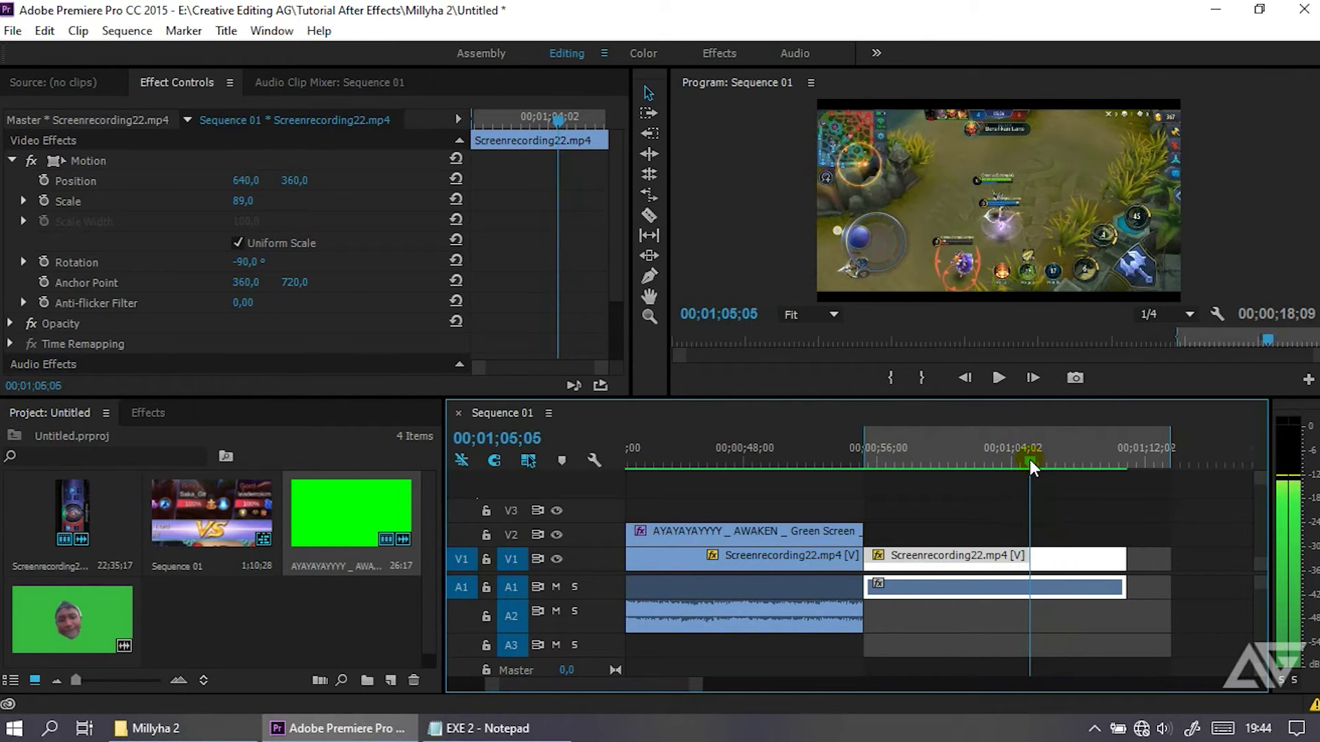
left_click(1041, 562)
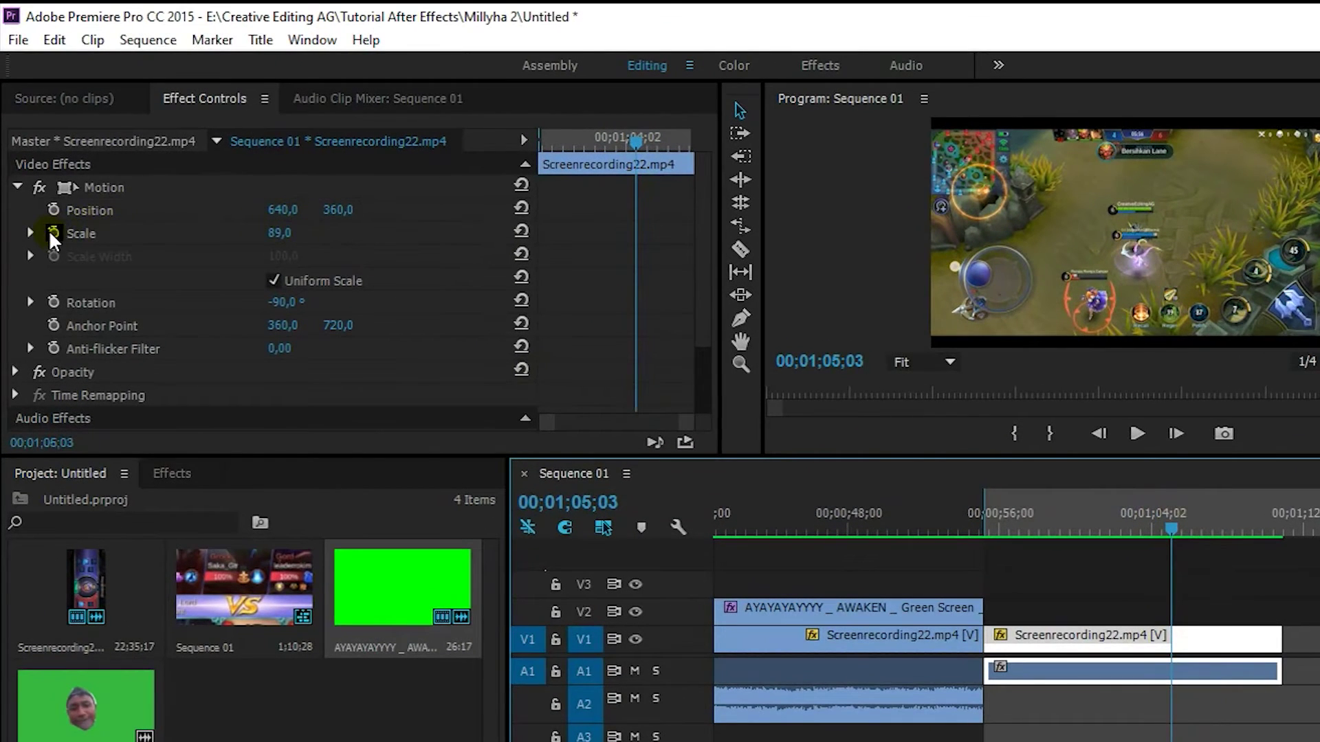
- Set starting Position and Scale keyframes at 04;28 on the later gameplay clip
left_click(53, 233)
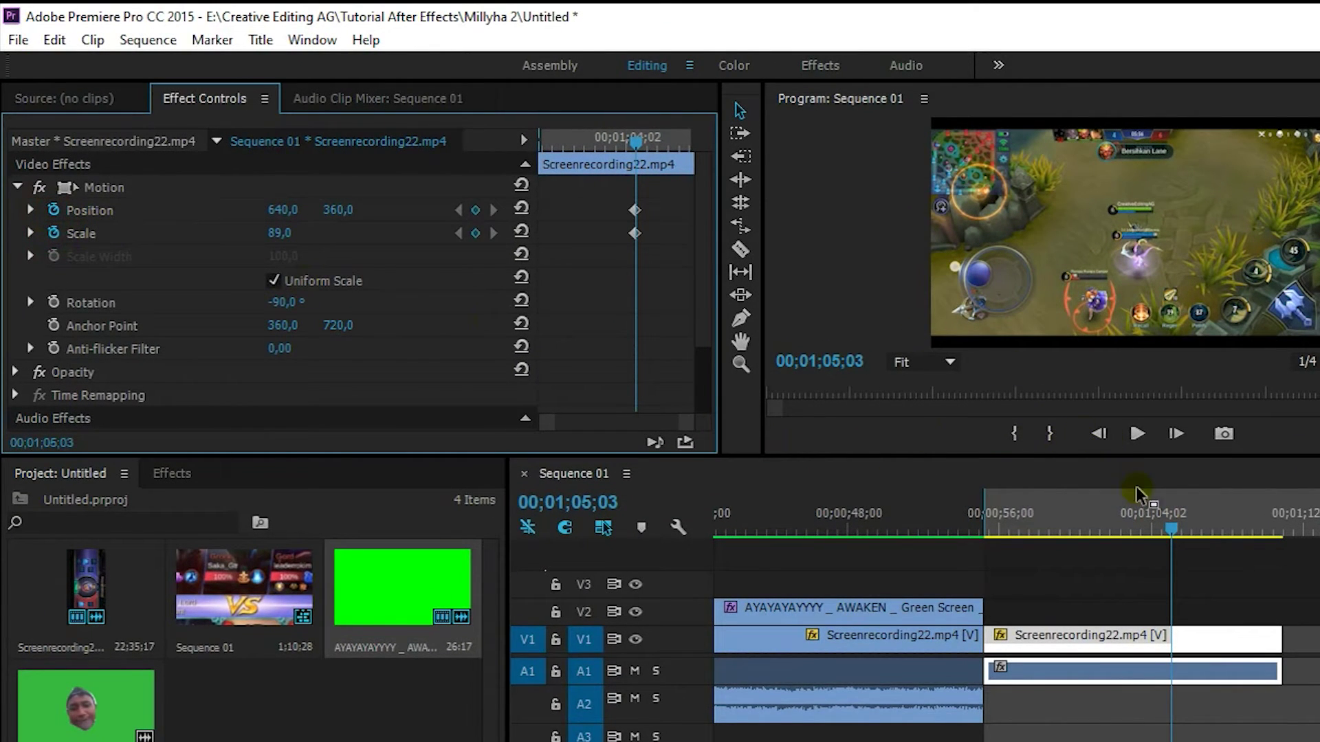
left_click(1104, 430)
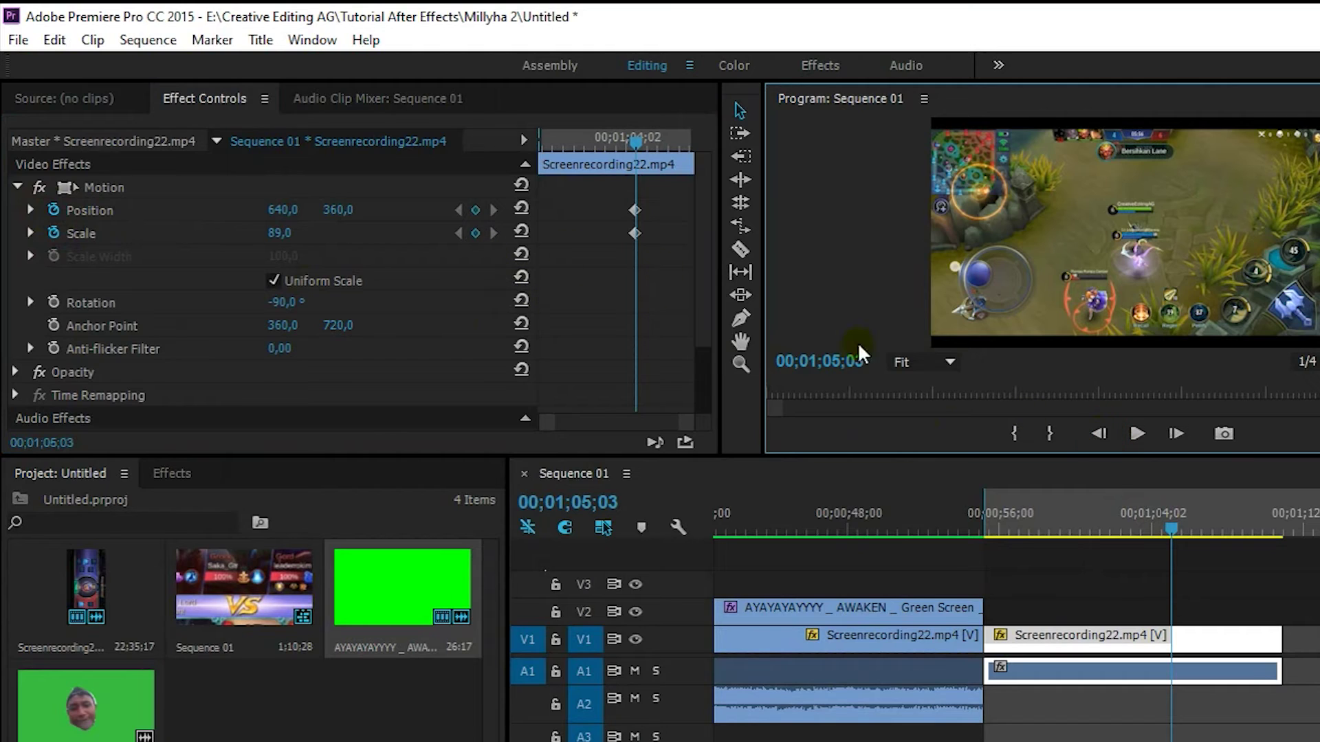
key("shift+Left")
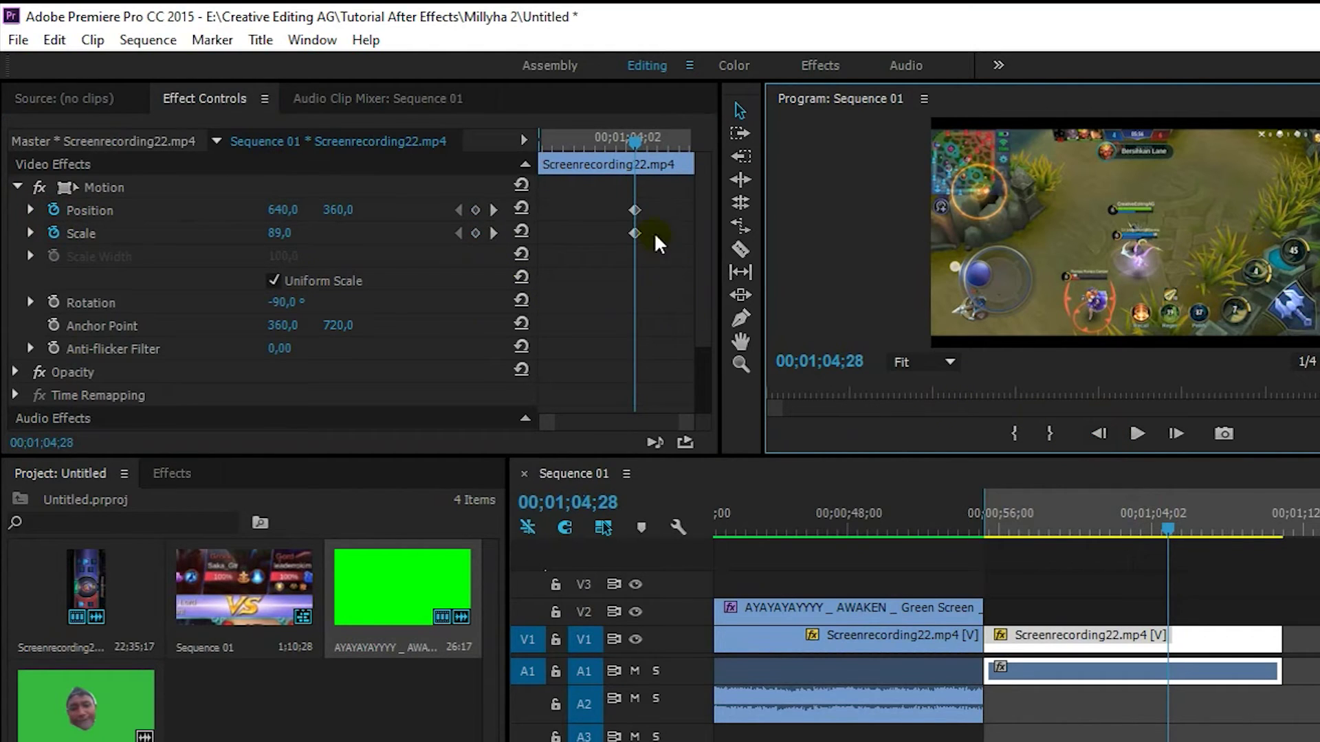
left_click(476, 210)
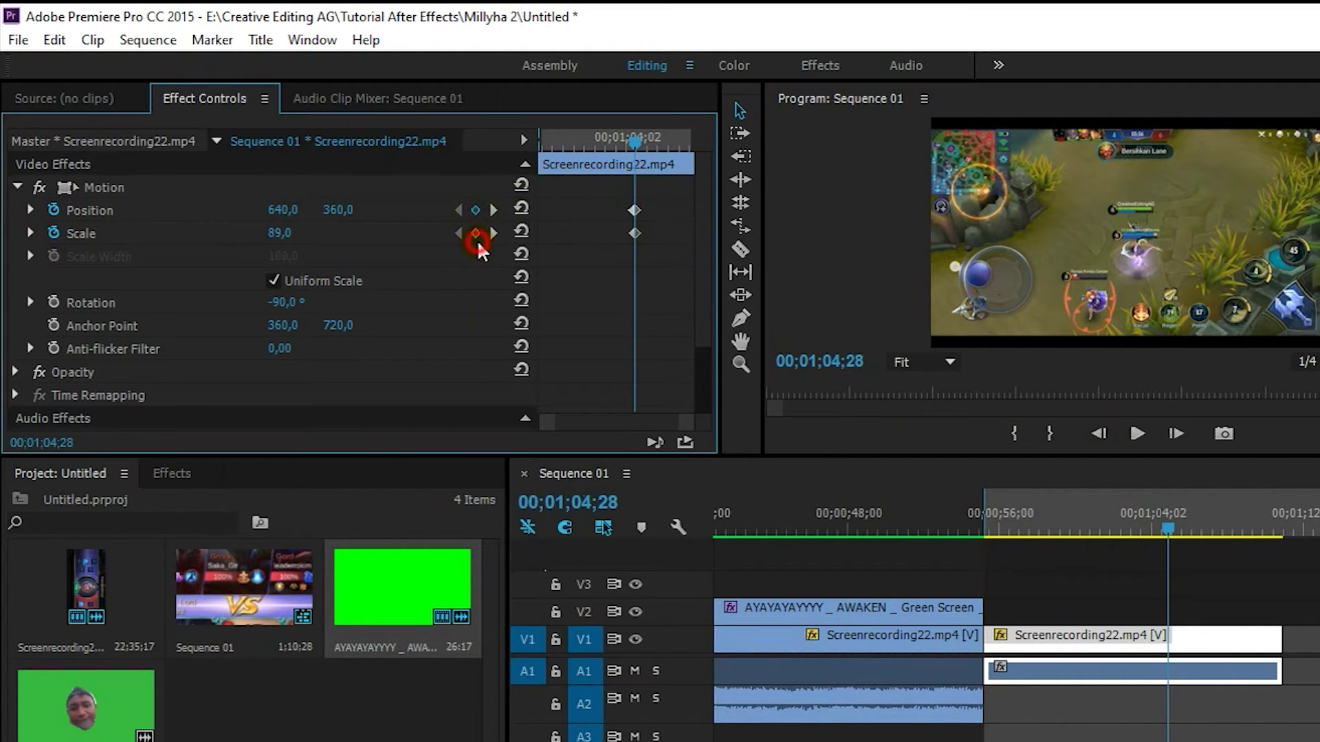
left_click(475, 233)
left_click(494, 209)
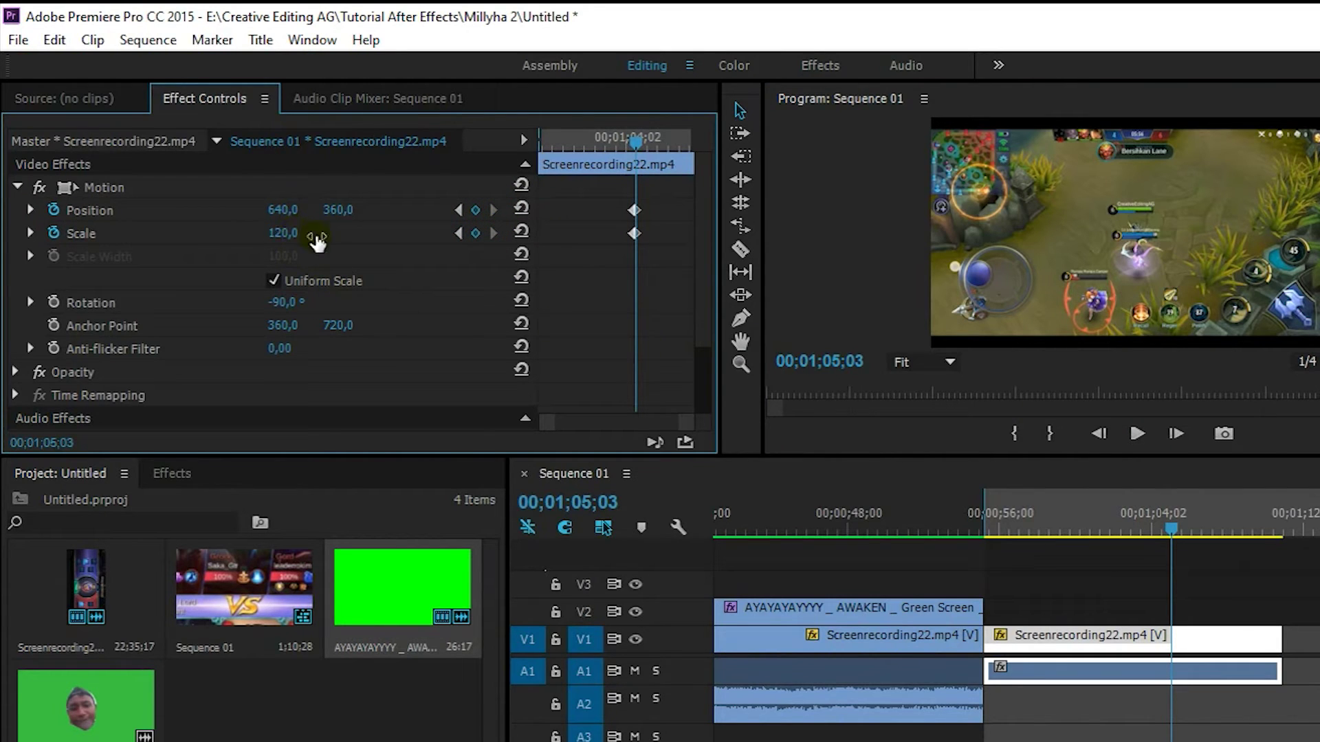
- At 05;03, zoom the clip to Scale 390 and shift it up to centre the hero
mouse_move(281, 234)
left_mouse_down()
mouse_move(391, 234)
mouse_move(348, 212)
left_mouse_up()
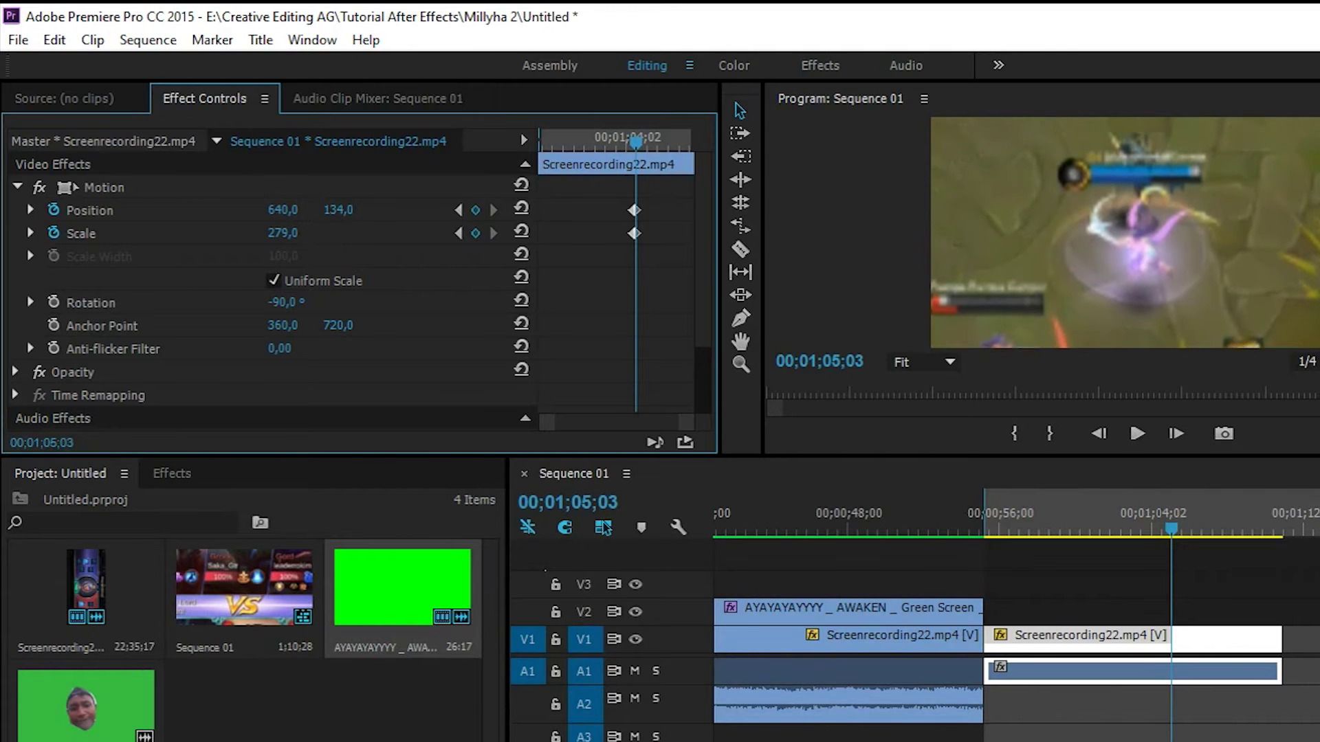
left_click_drag(293, 236, 369, 215)
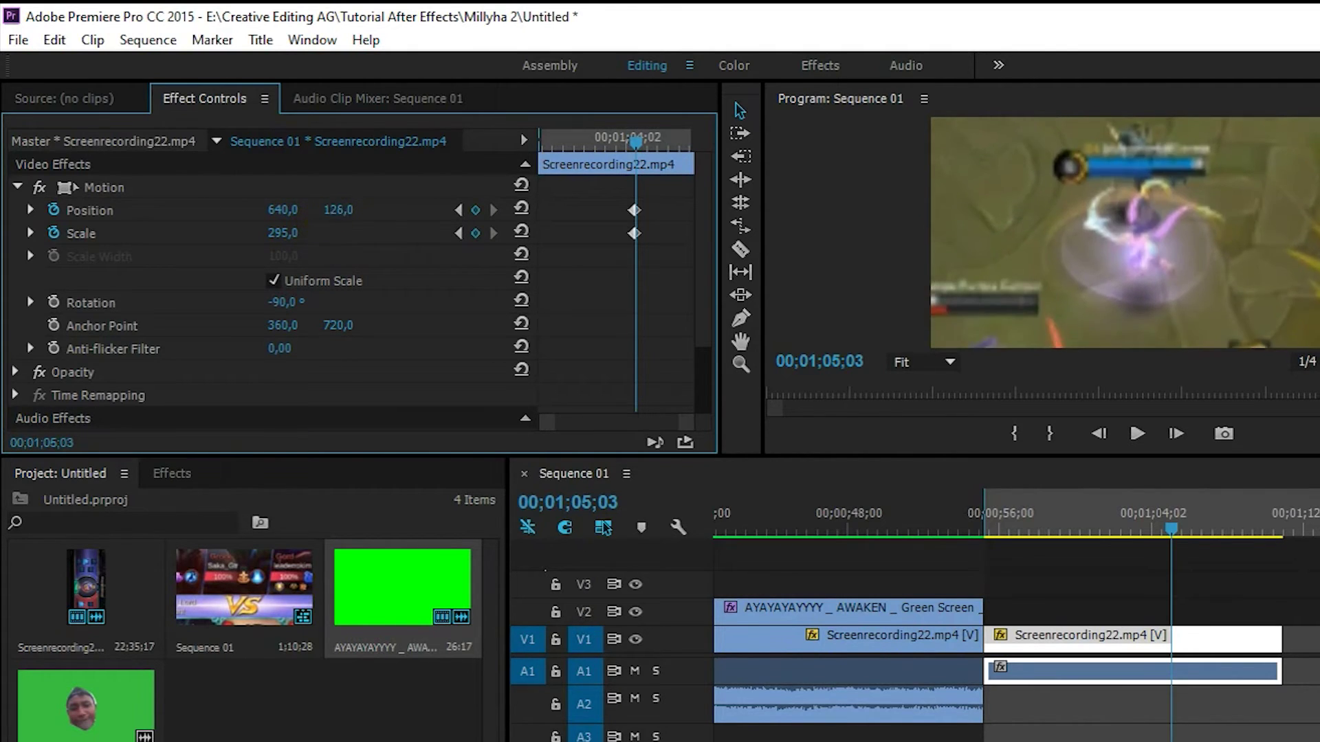
left_click_drag(296, 234, 314, 232)
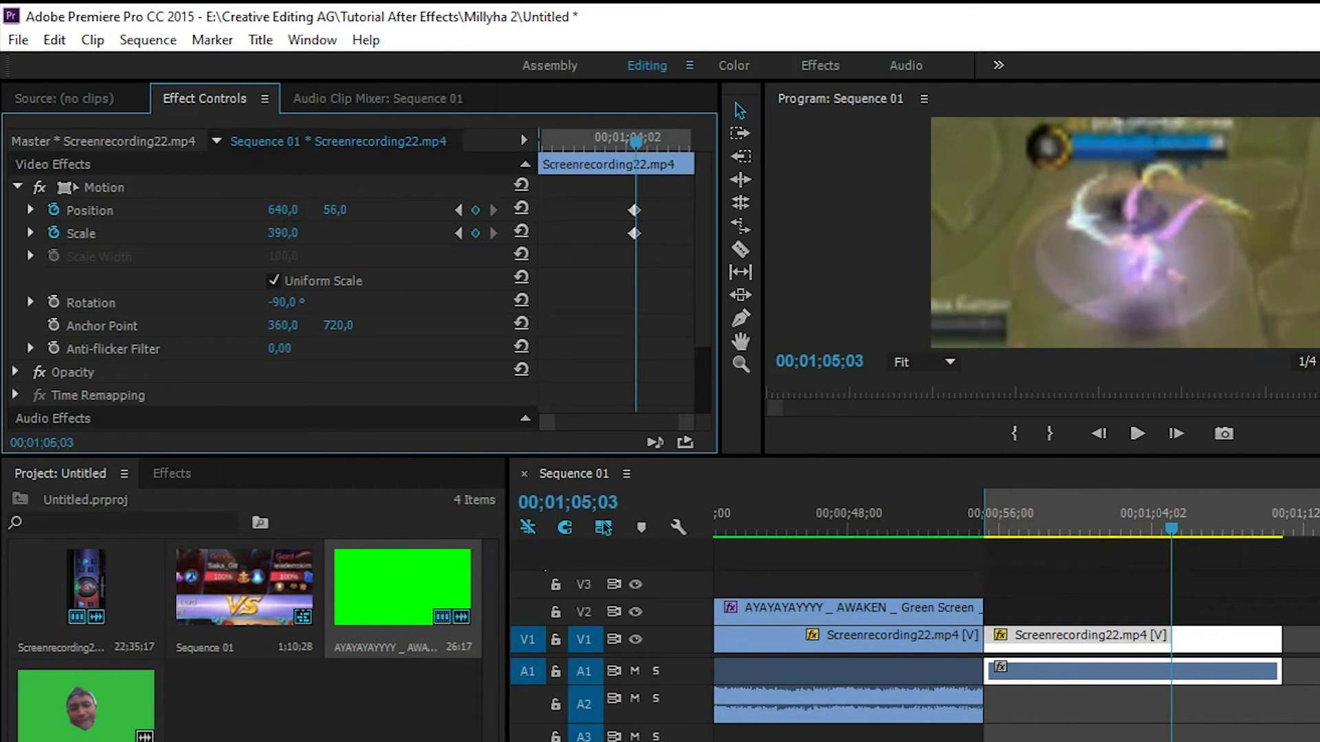
left_click_drag(335, 209, 313, 210)
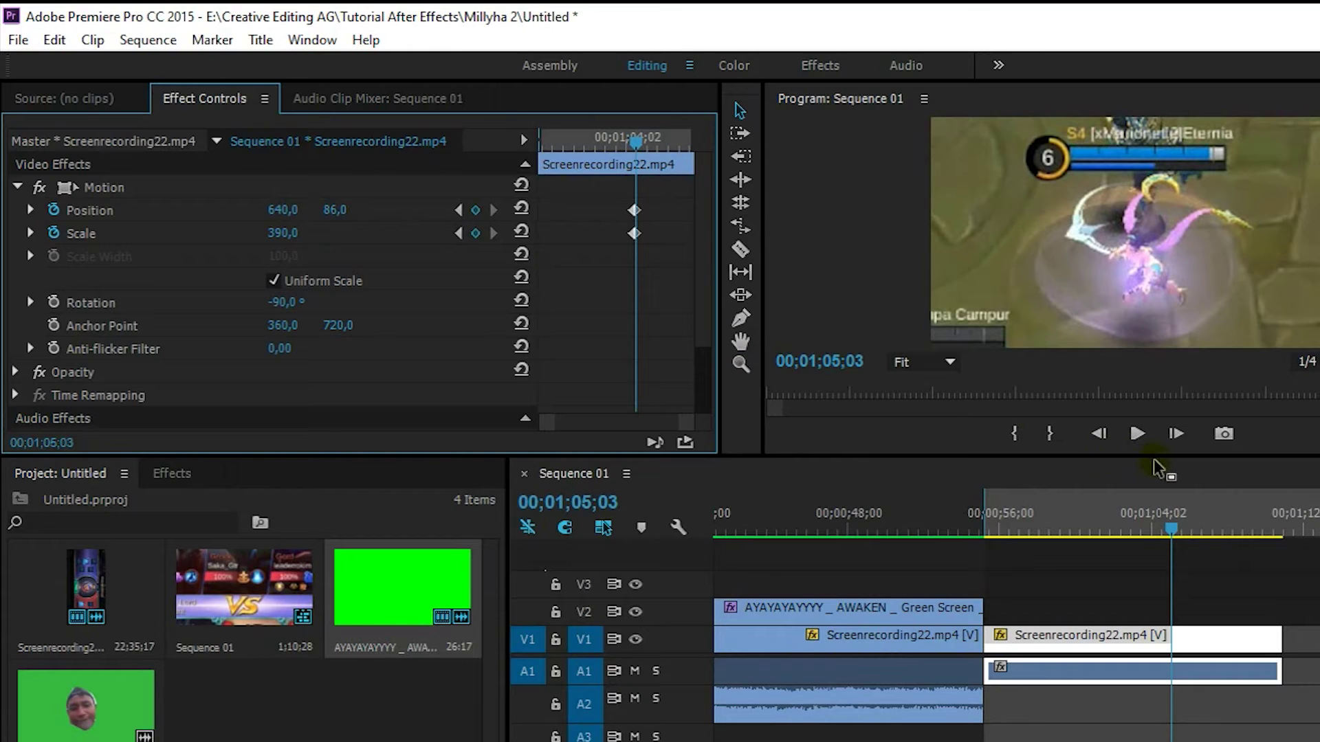
- Step forward frame by frame, adjusting Position to keep the hero centred
left_click(1177, 436)
left_click(1177, 436)
left_click(1177, 436)
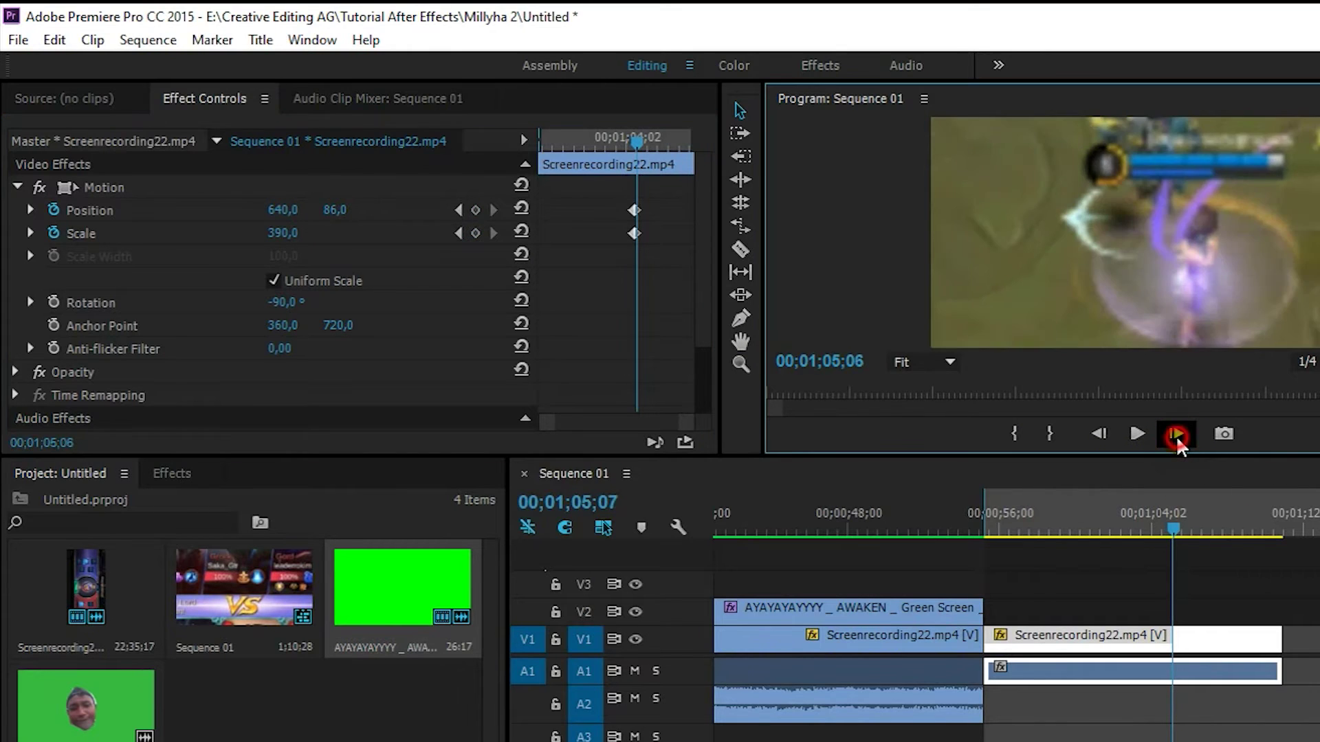
left_click(1176, 436)
left_click(1176, 436)
left_click(1176, 436)
left_click(1177, 436)
left_click(1177, 436)
left_click(1176, 436)
left_click(1176, 435)
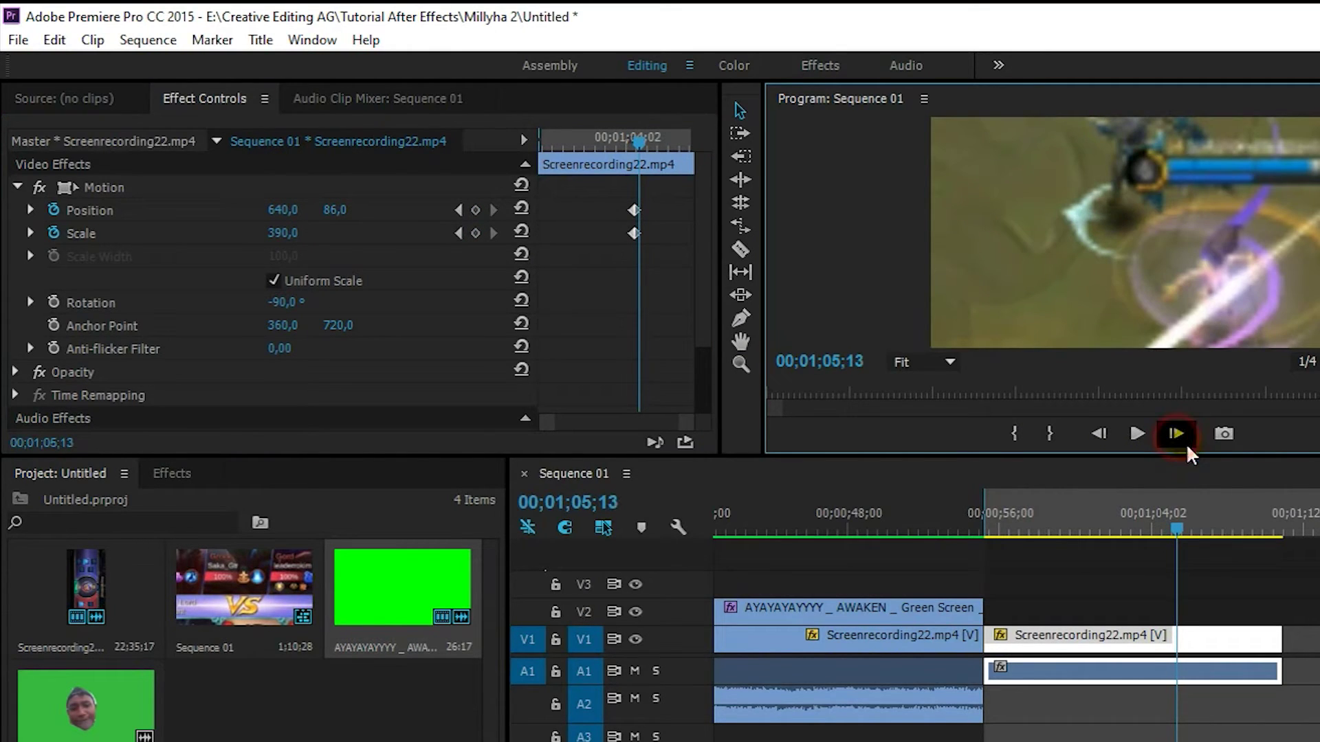
left_click_drag(349, 213, 403, 236)
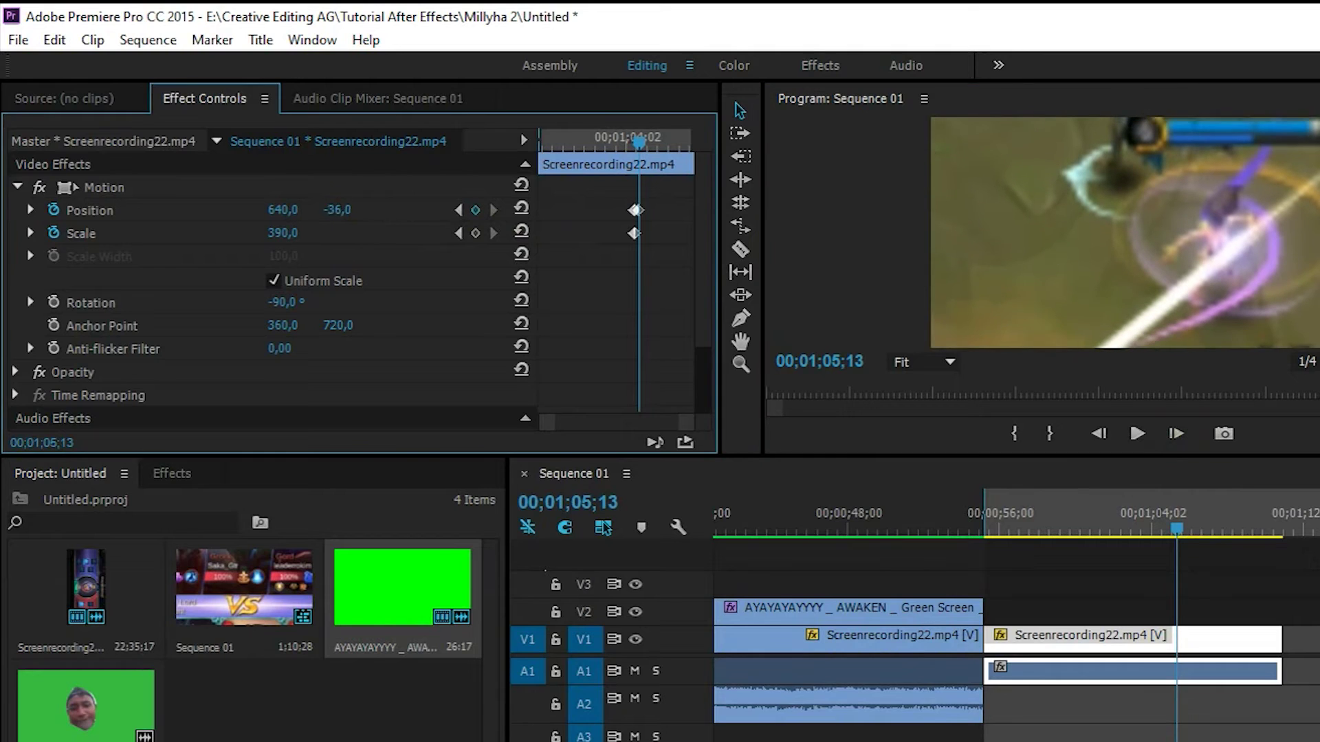
left_click_drag(285, 211, 114, 212)
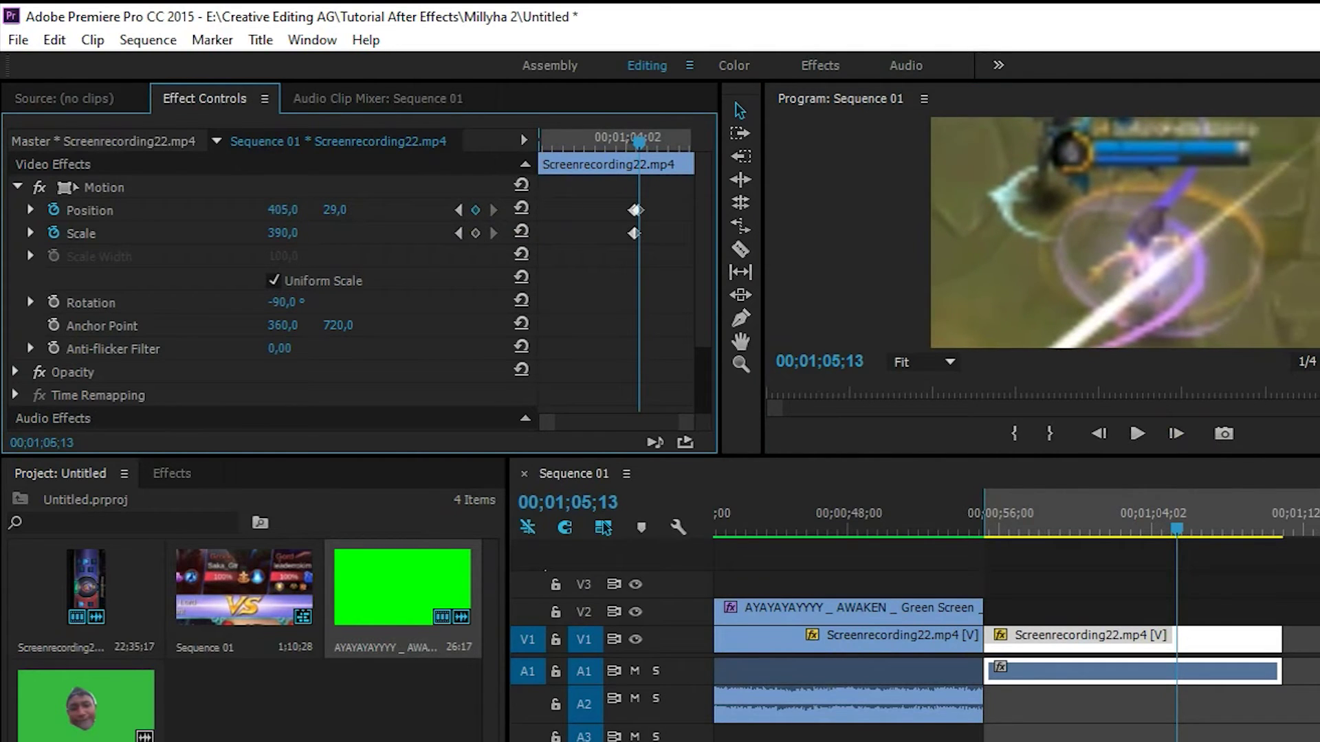
left_click(1175, 434)
left_click(1176, 433)
left_click(1176, 434)
left_click(1175, 434)
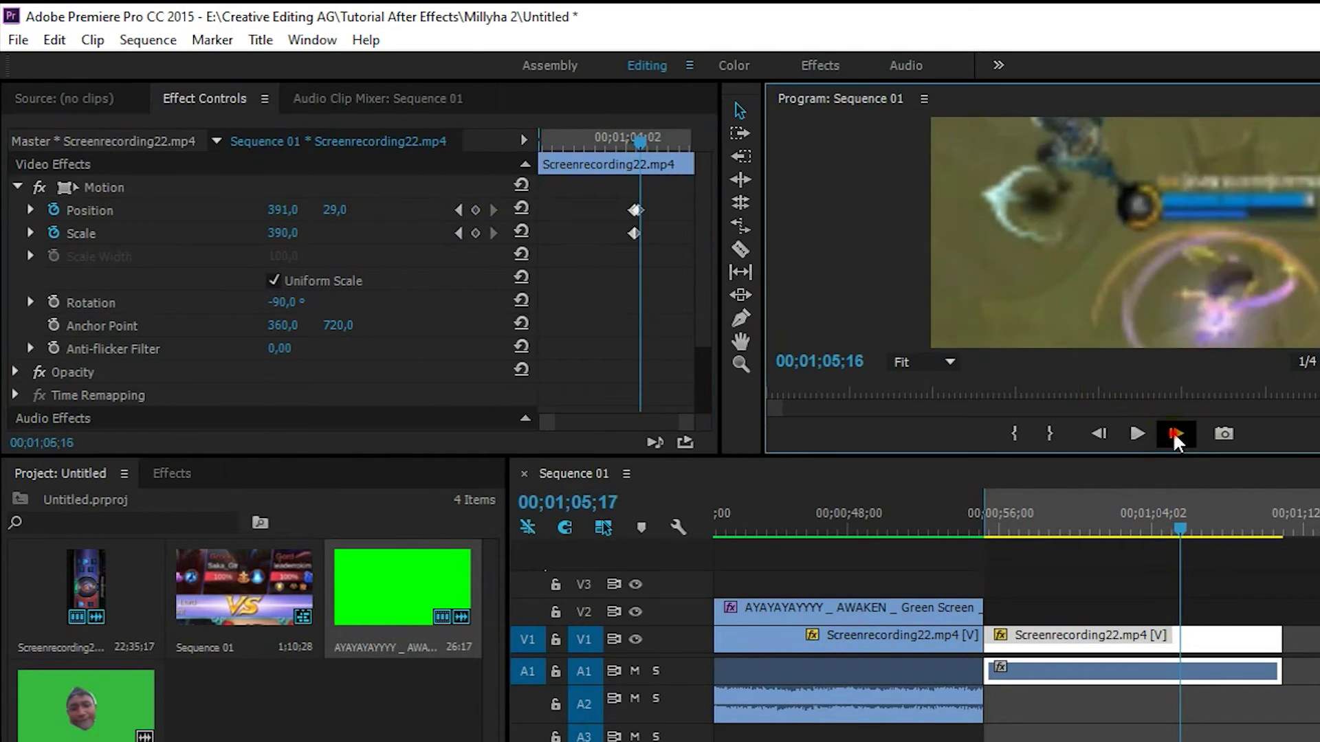
left_click(1175, 434)
left_click(1175, 434)
left_click_drag(337, 210, 199, 209)
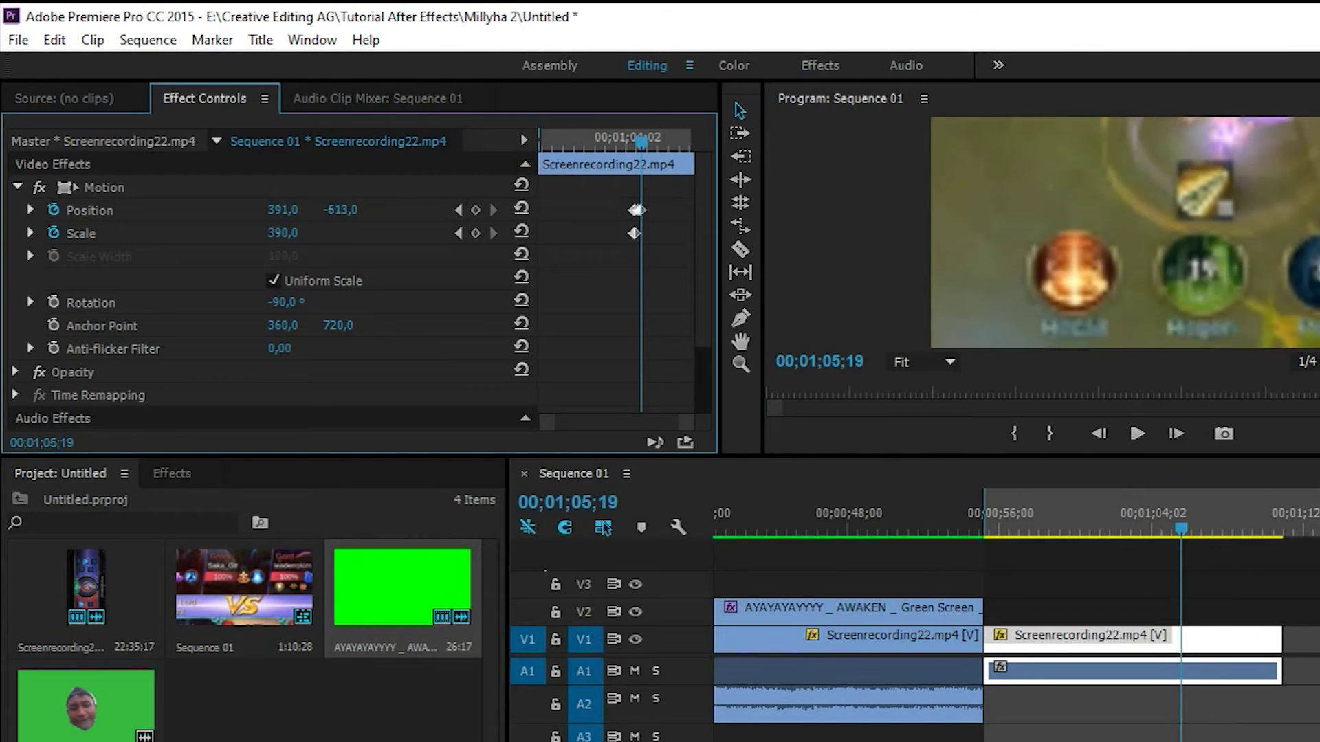
left_click_drag(337, 210, 301, 222)
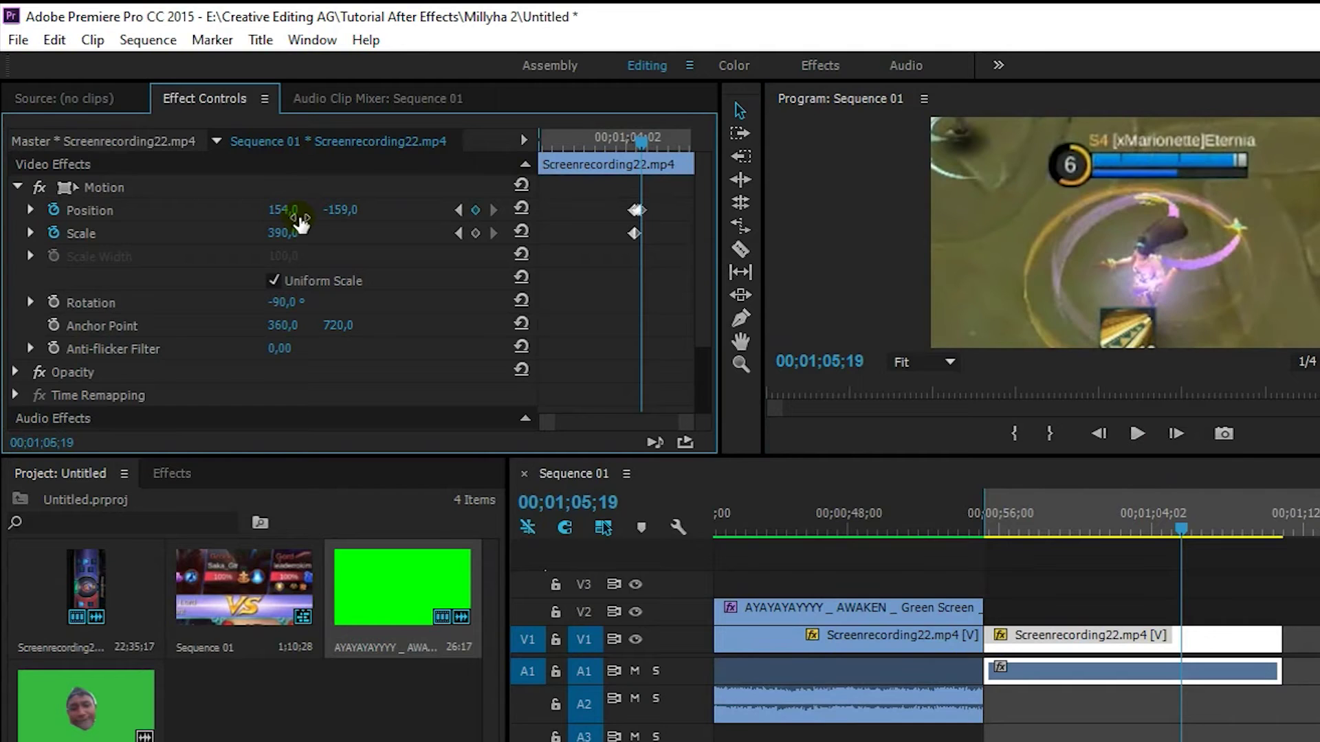
- Keep keyframing Position to track the hero through 00;01;07;29, ending at 1445,-150
left_click(1182, 438)
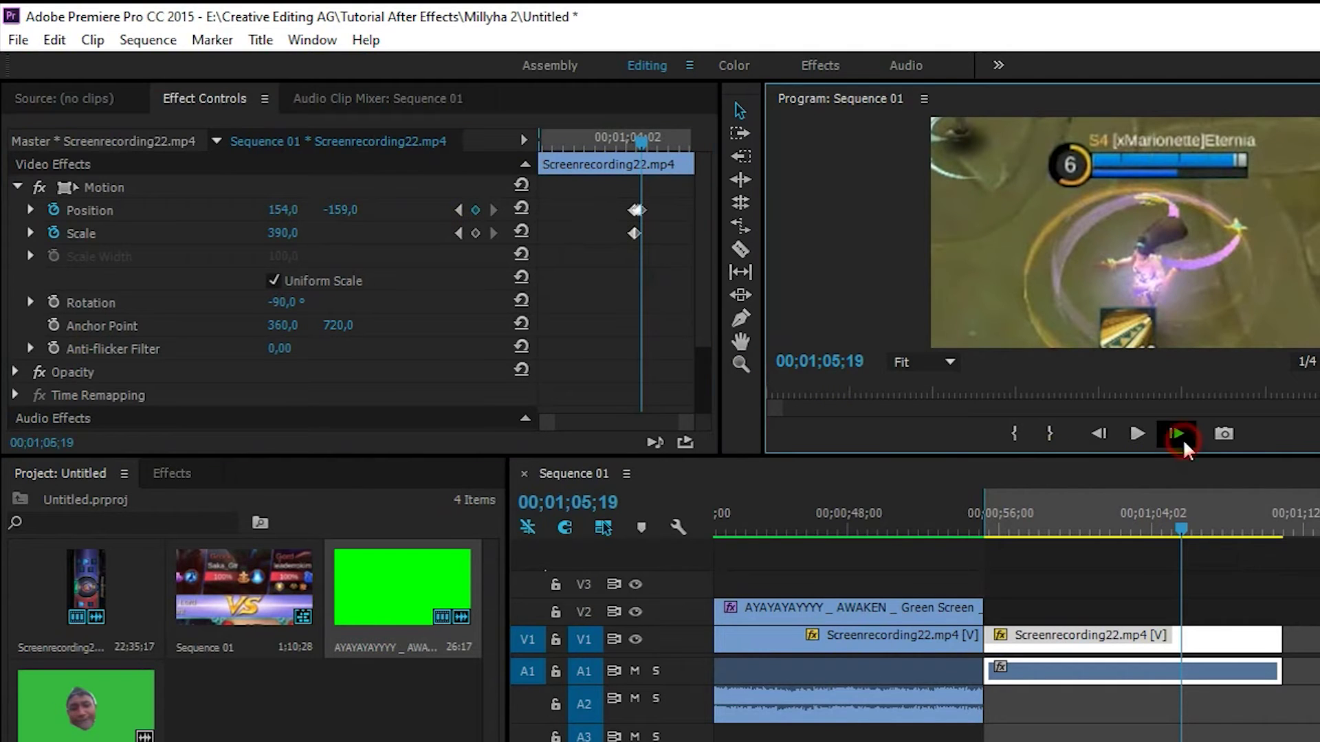
double_click(1182, 438)
double_click(1182, 438)
triple_click(1182, 439)
double_click(1182, 438)
double_click(1183, 439)
double_click(1033, 378)
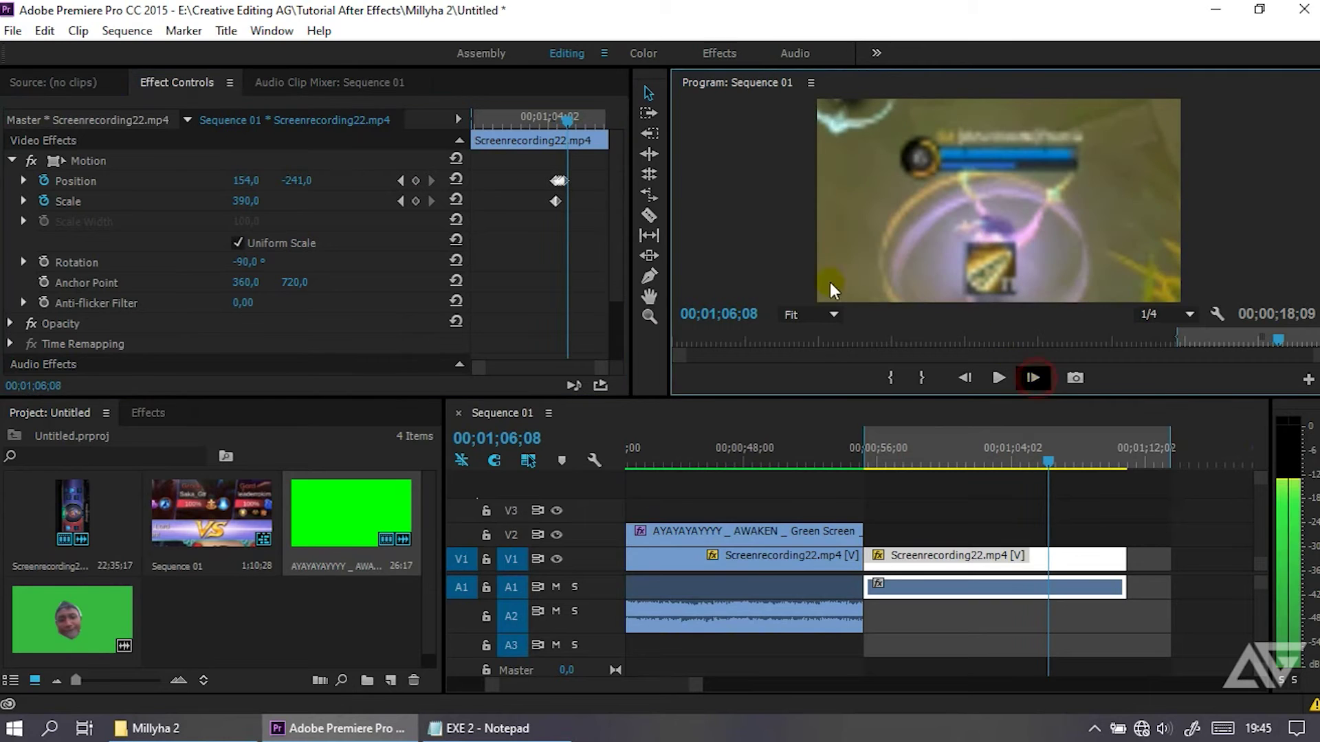
double_click(1033, 378)
triple_click(1033, 378)
double_click(1033, 378)
triple_click(1031, 378)
triple_click(1031, 378)
triple_click(1031, 378)
double_click(1031, 378)
double_click(1031, 378)
left_click_drag(246, 180, 324, 189)
double_click(1033, 378)
triple_click(1033, 378)
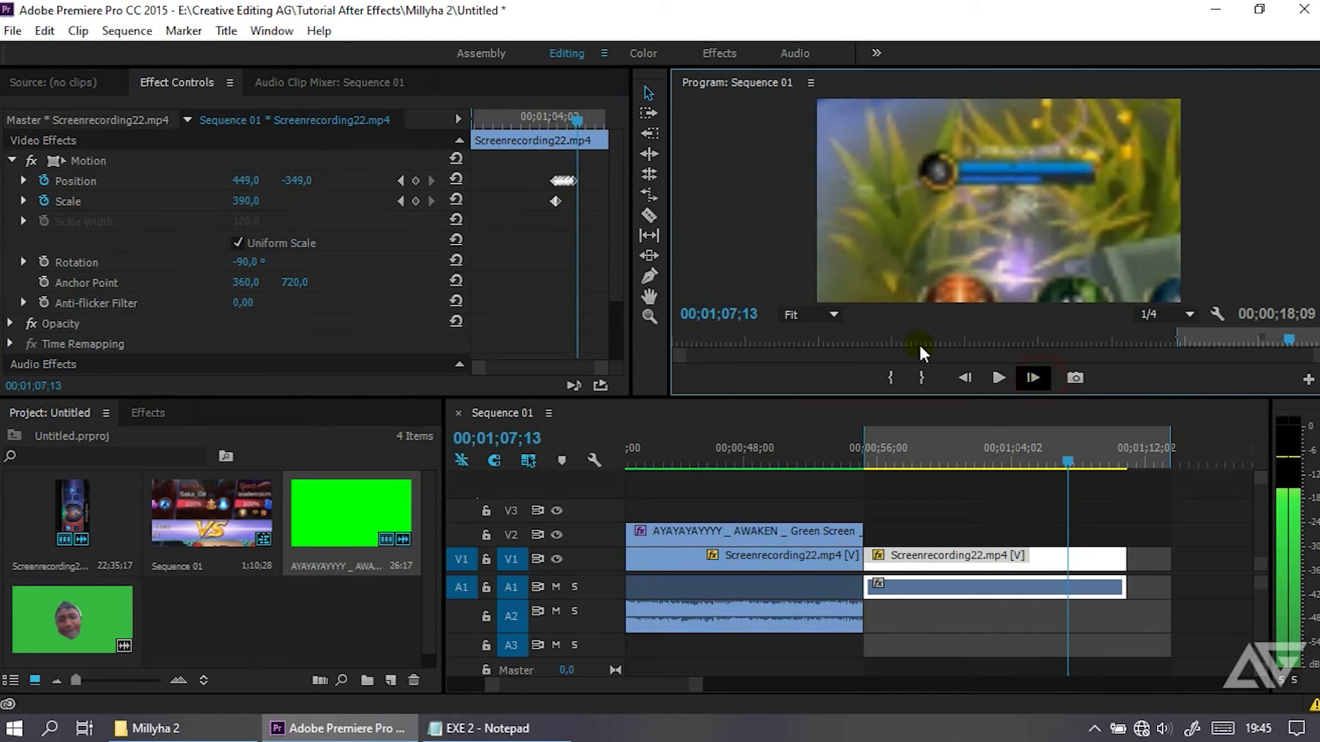
double_click(1031, 378)
double_click(1031, 378)
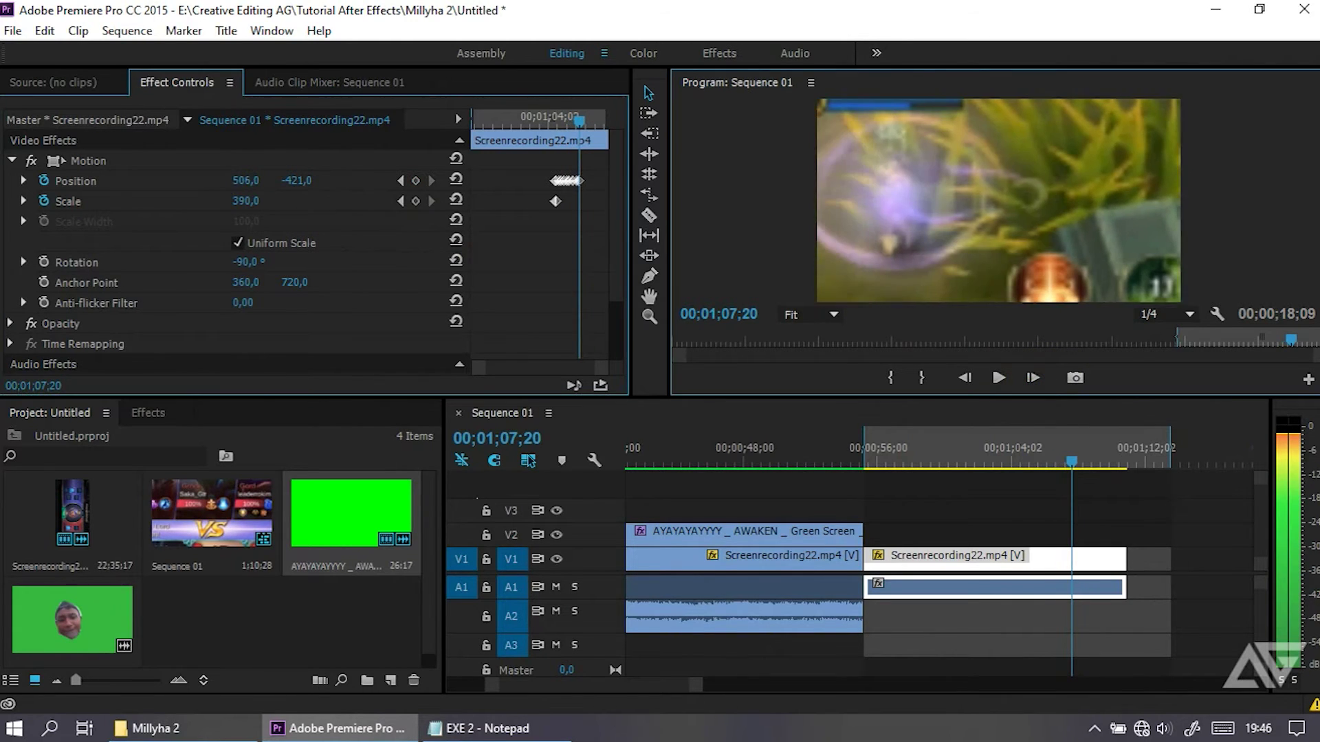
left_click_drag(245, 180, 385, 180)
left_click_drag(296, 181, 521, 237)
triple_click(1033, 378)
triple_click(1033, 378)
left_click(254, 182)
left_click_drag(254, 181, 297, 189)
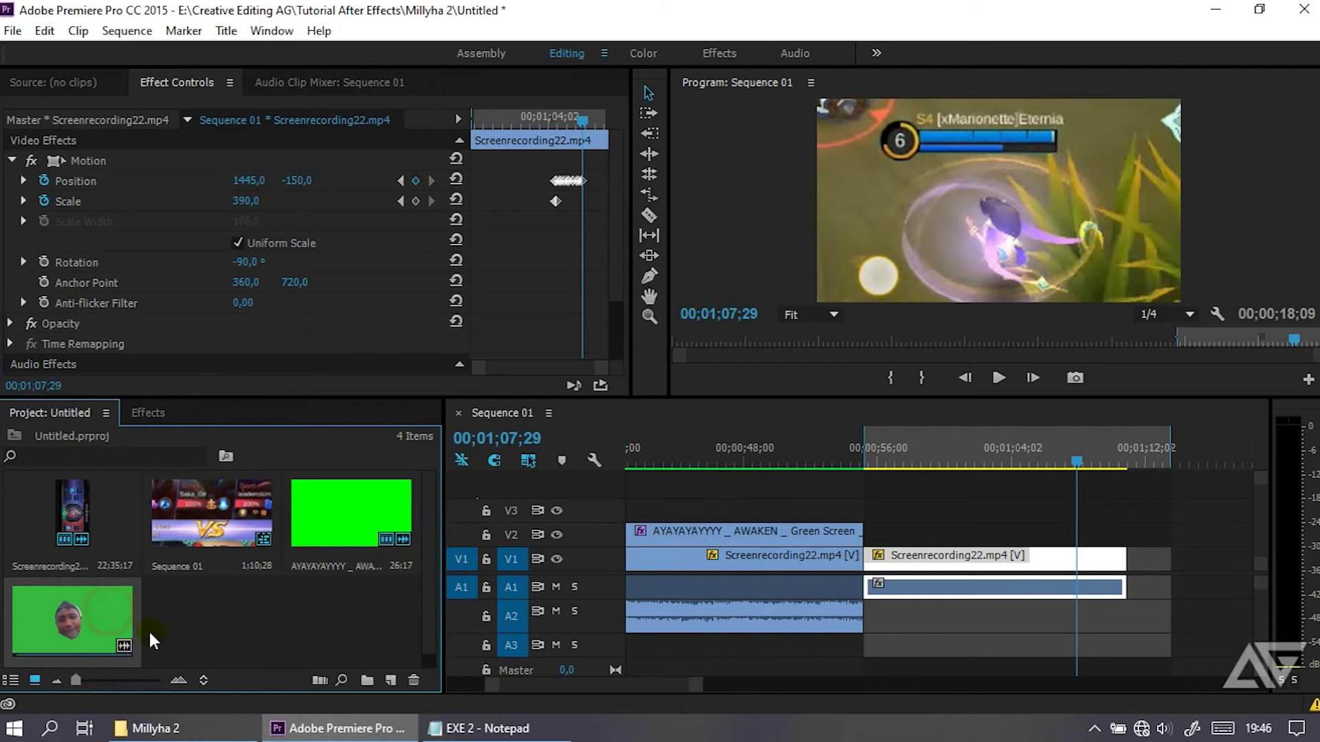
- Place the SAMLEKOM MAMANK green-screen face clip on V2 above the gameplay
double_click(90, 627)
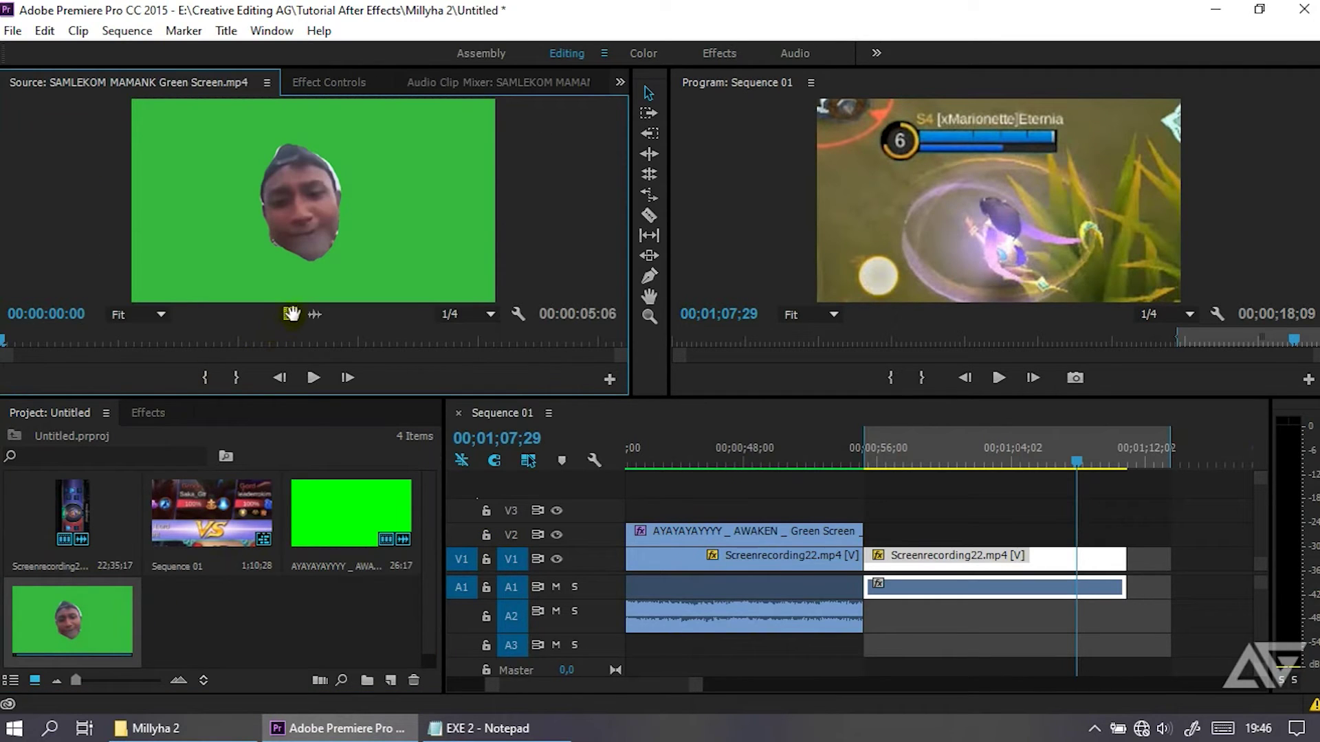
left_click_drag(923, 452, 1052, 543)
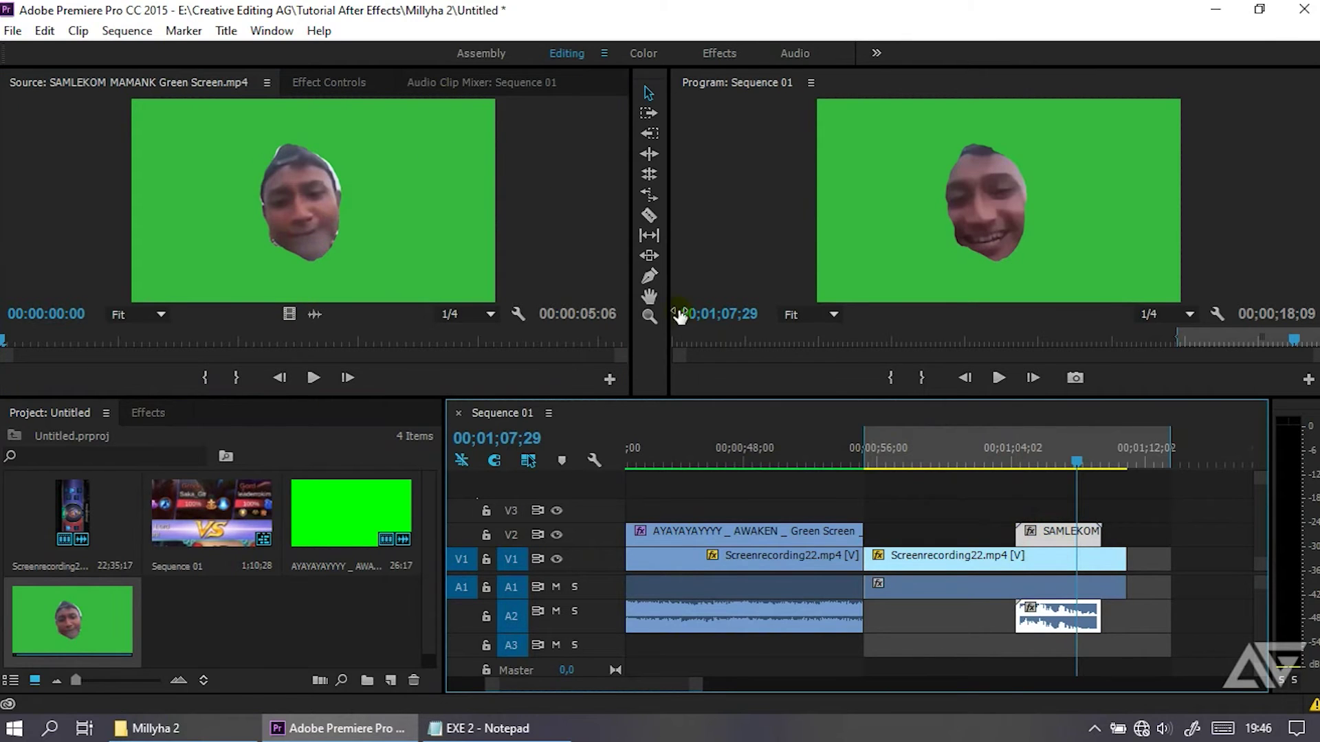
left_click(1016, 555)
left_click(1052, 554)
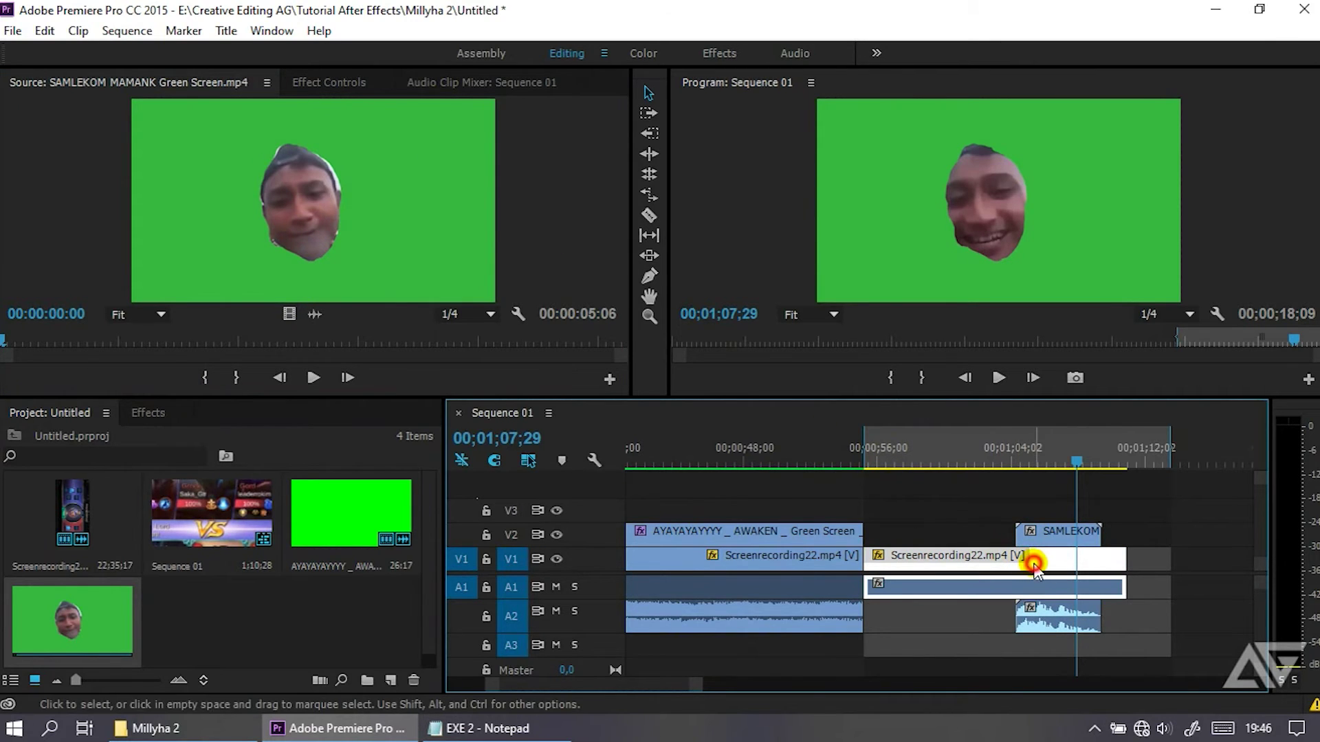
- Align the face clip's start with the 05;03 keyframe where the zoom reaches 390
left_click(306, 84)
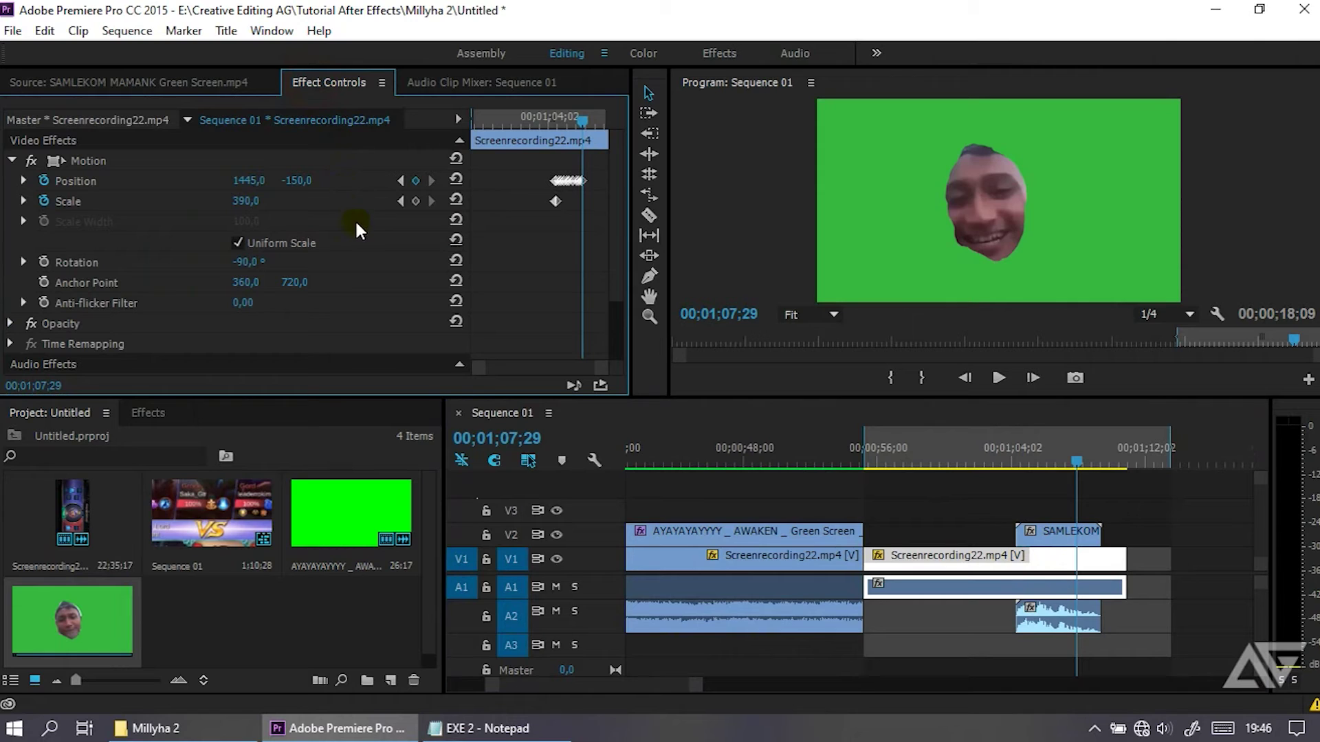
left_click_drag(571, 147, 546, 134)
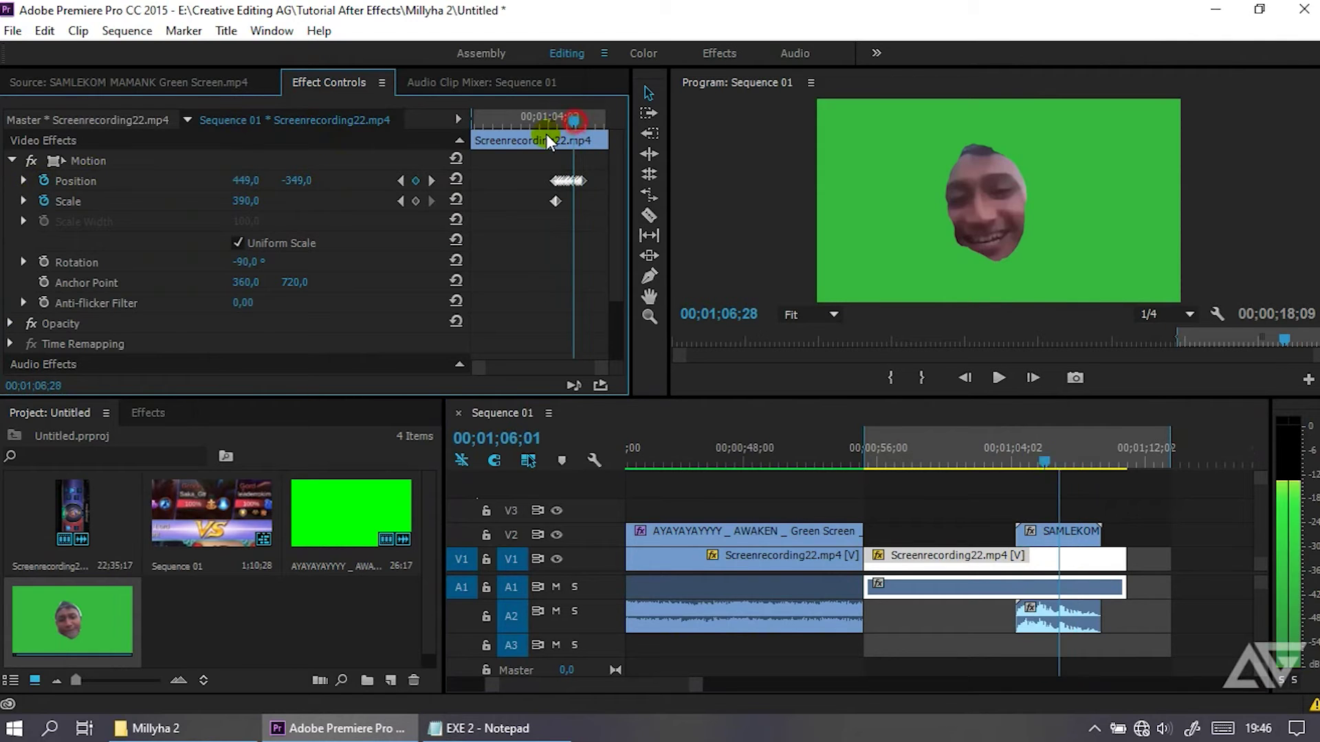
left_click(431, 180)
left_click(432, 180)
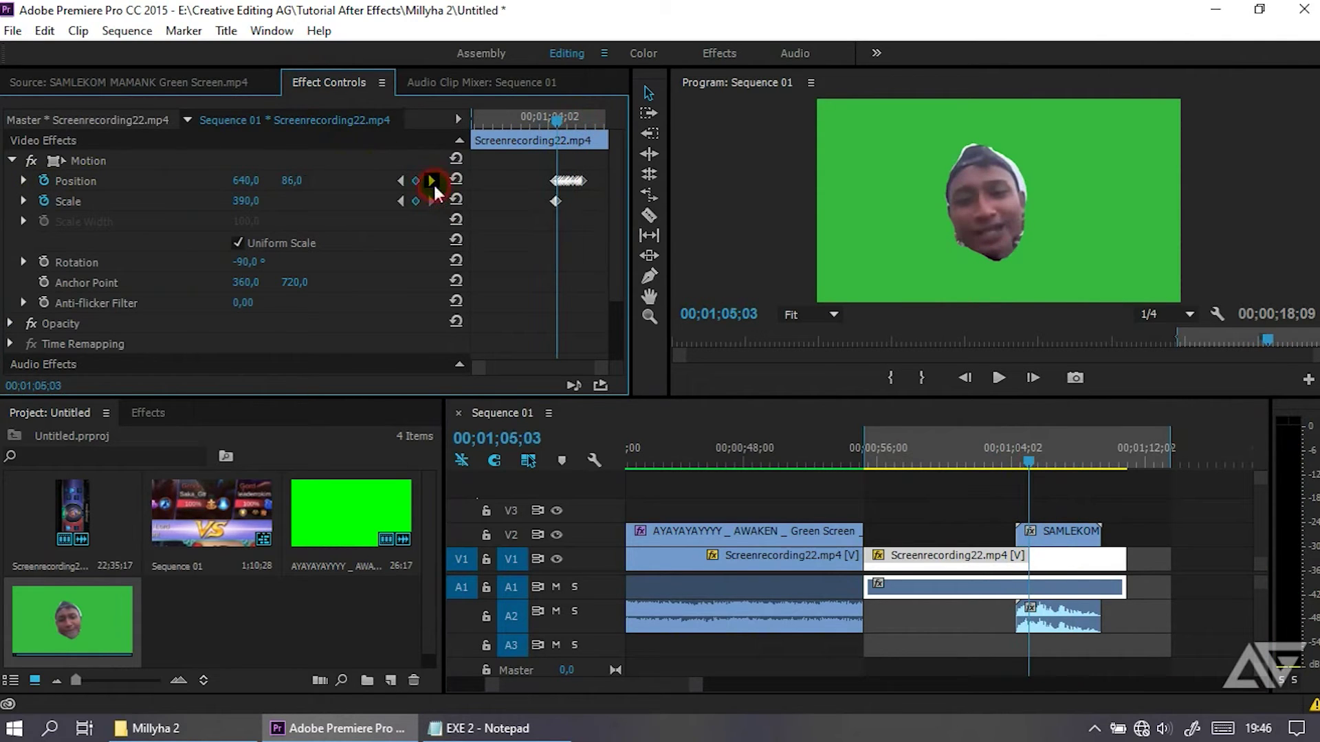
left_click(1046, 530)
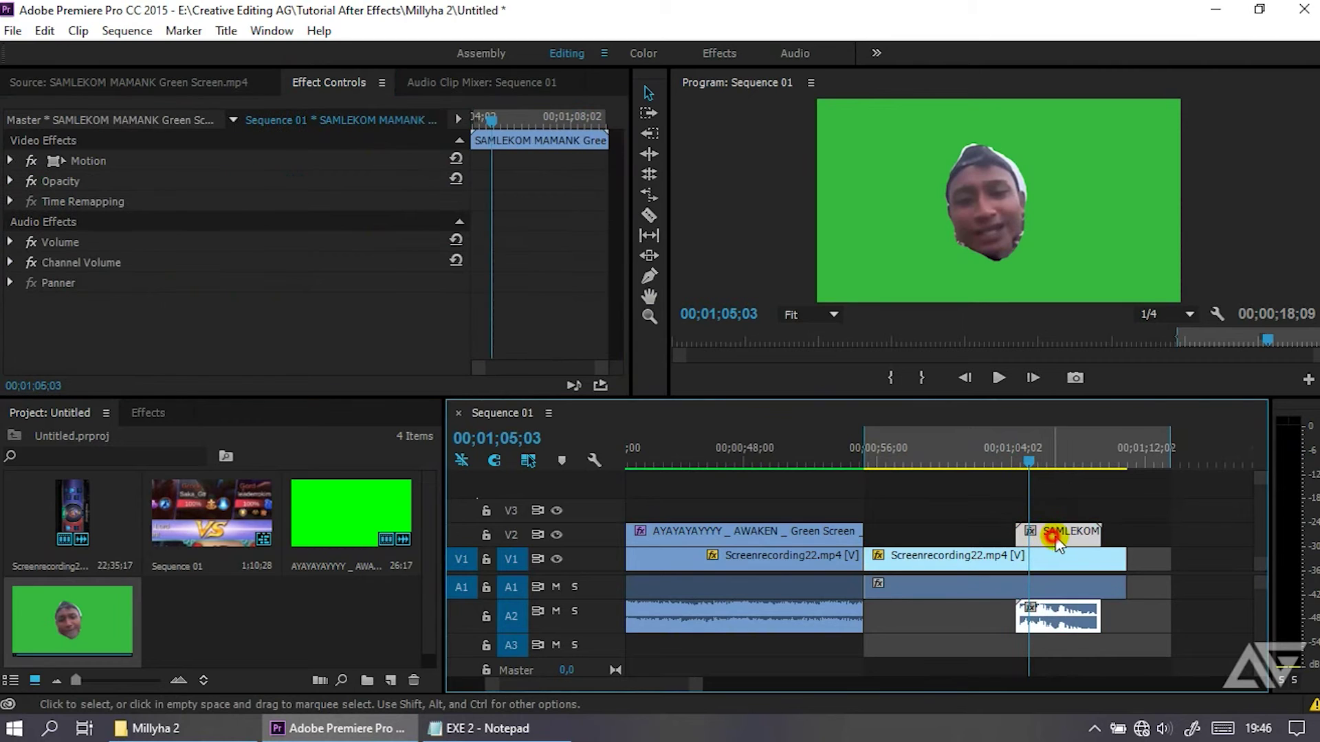
left_click_drag(1056, 543, 1070, 543)
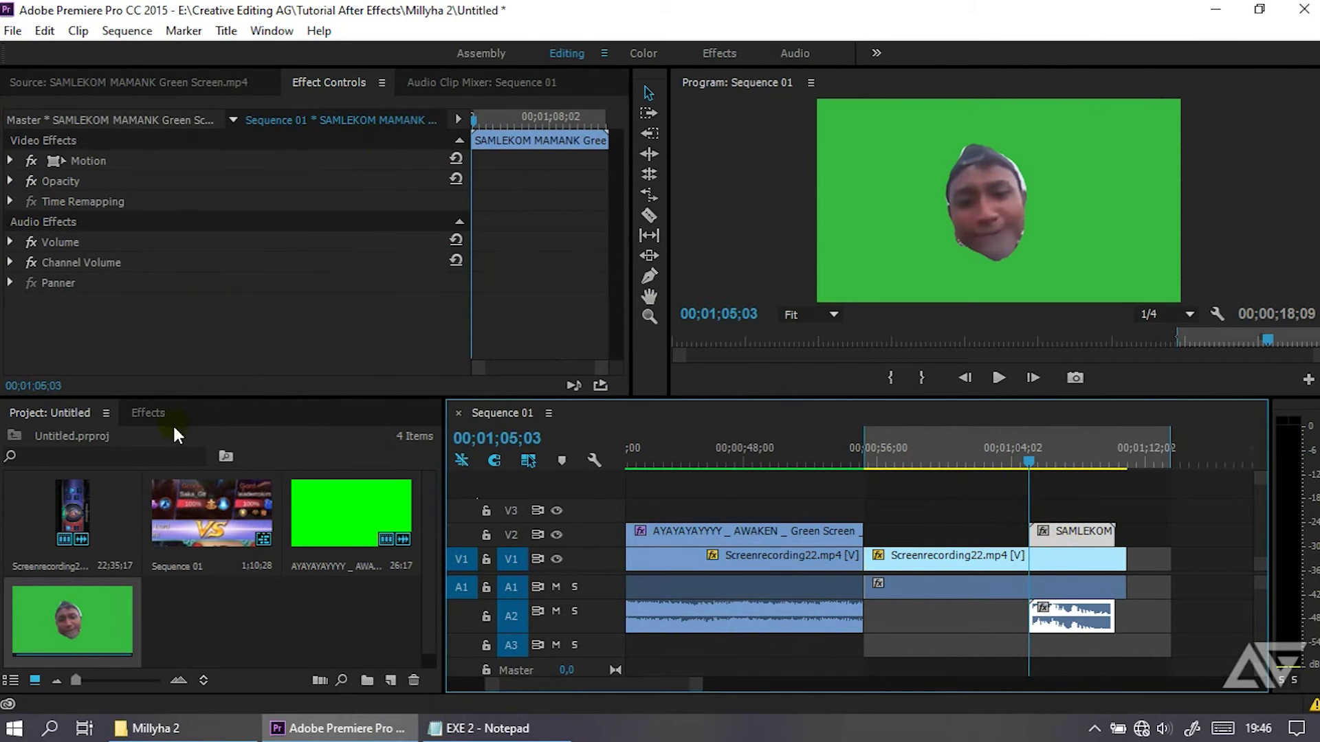
- Apply Ultra Key to the face clip and sample its green background to remove it
left_click(148, 413)
mouse_move(125, 619)
left_mouse_down()
mouse_move(147, 335)
mouse_move(131, 327)
left_mouse_up()
left_click(268, 302)
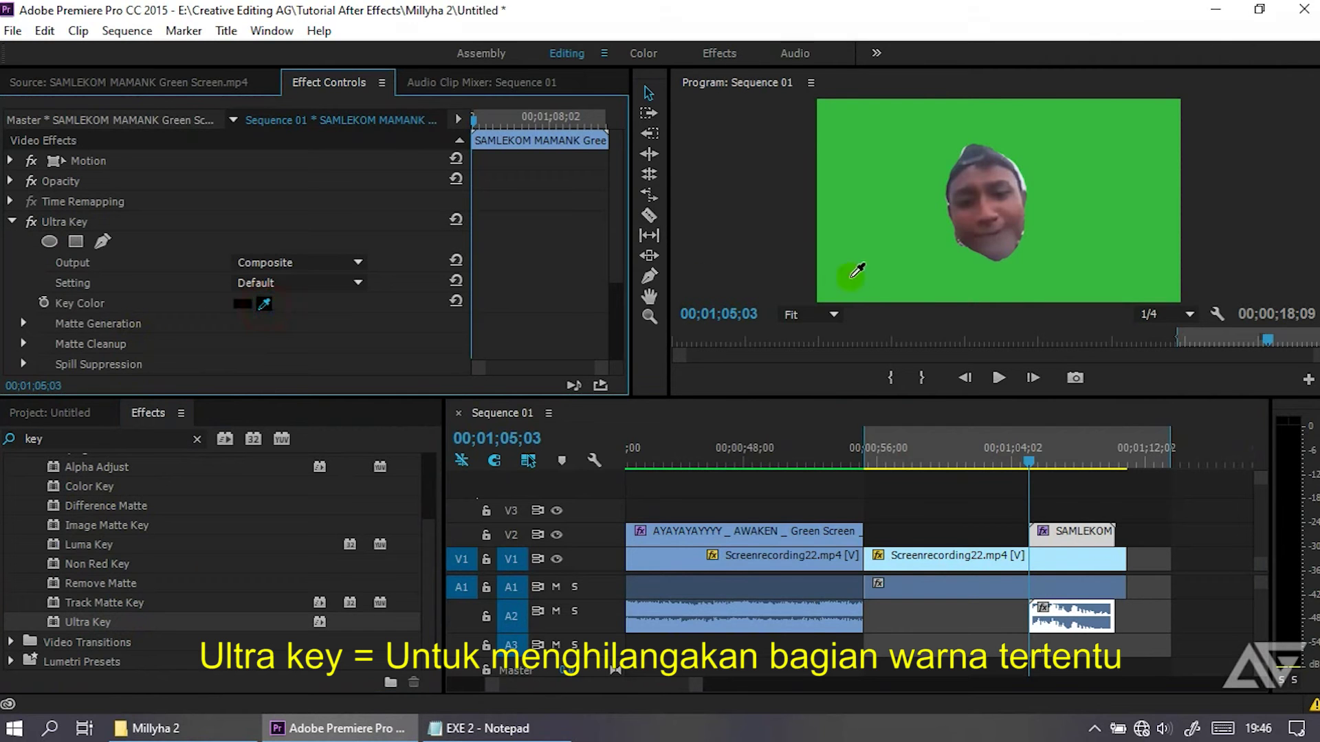
left_click(860, 275)
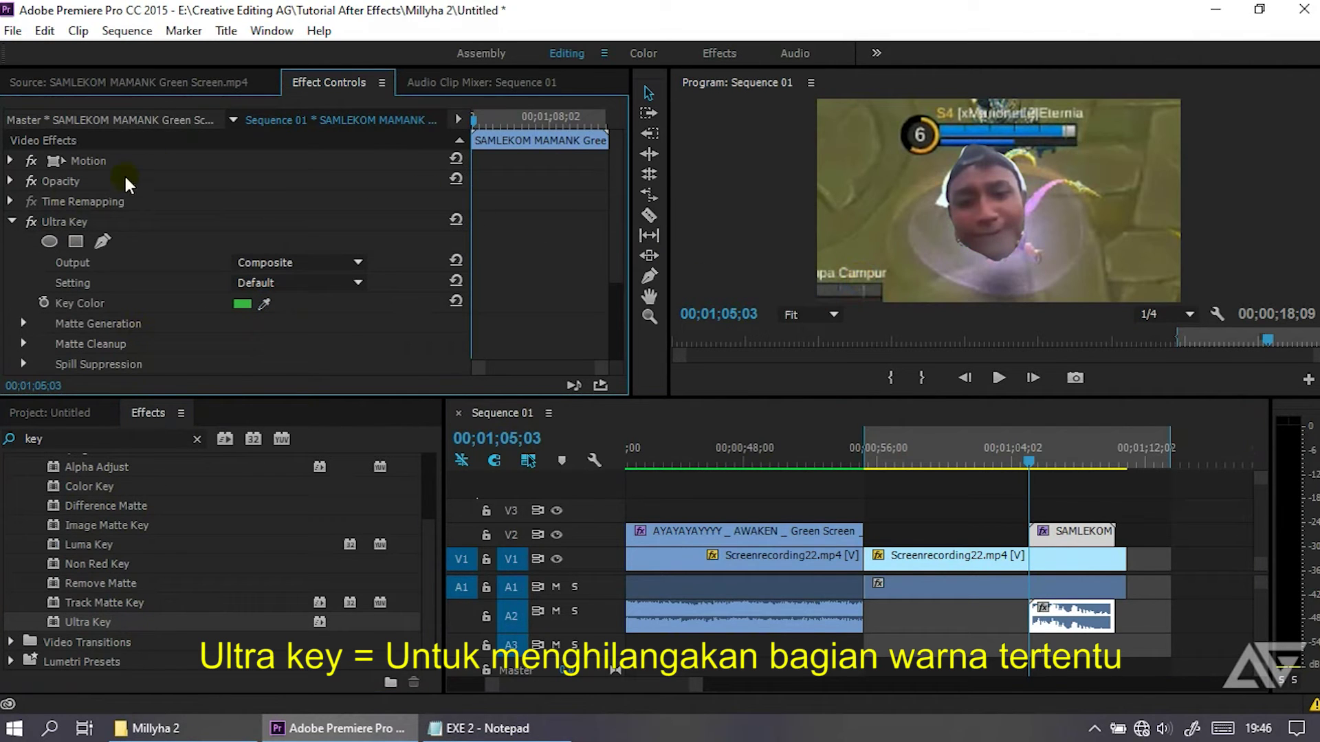
- Scale the face overlay to 70 and position it at 640,203 over the hero
left_click(12, 221)
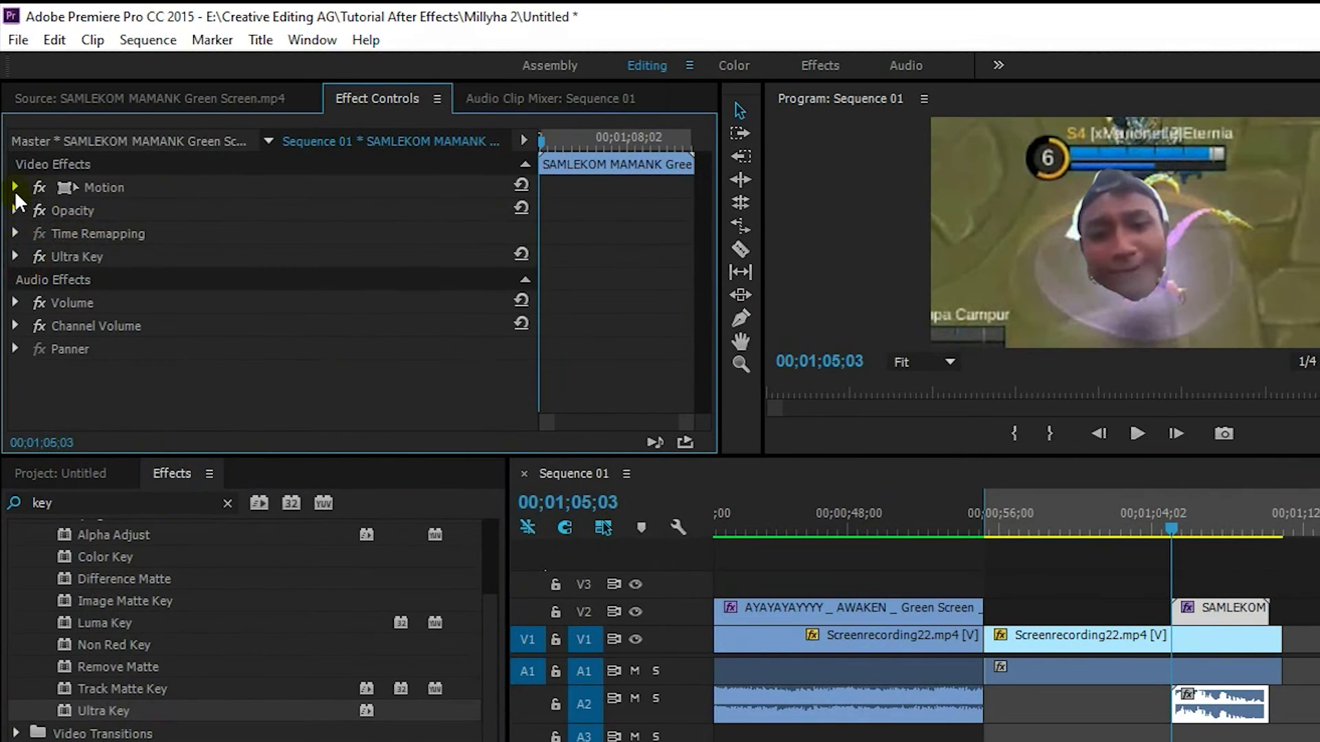
left_click(10, 160)
left_click(296, 231)
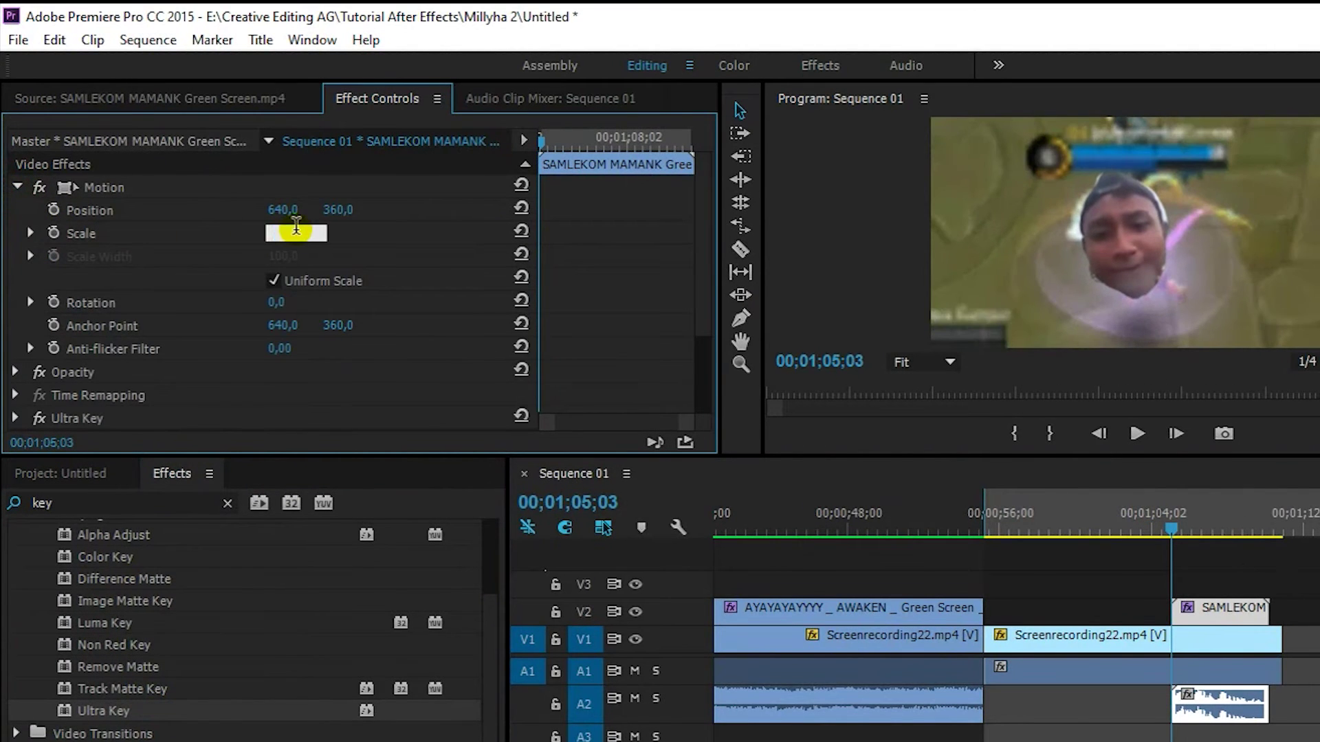
key("Down")
key("Down")
key("Down")
key("Down")
key("Down")
key("Down")
key("Down")
key("Down")
key("Down")
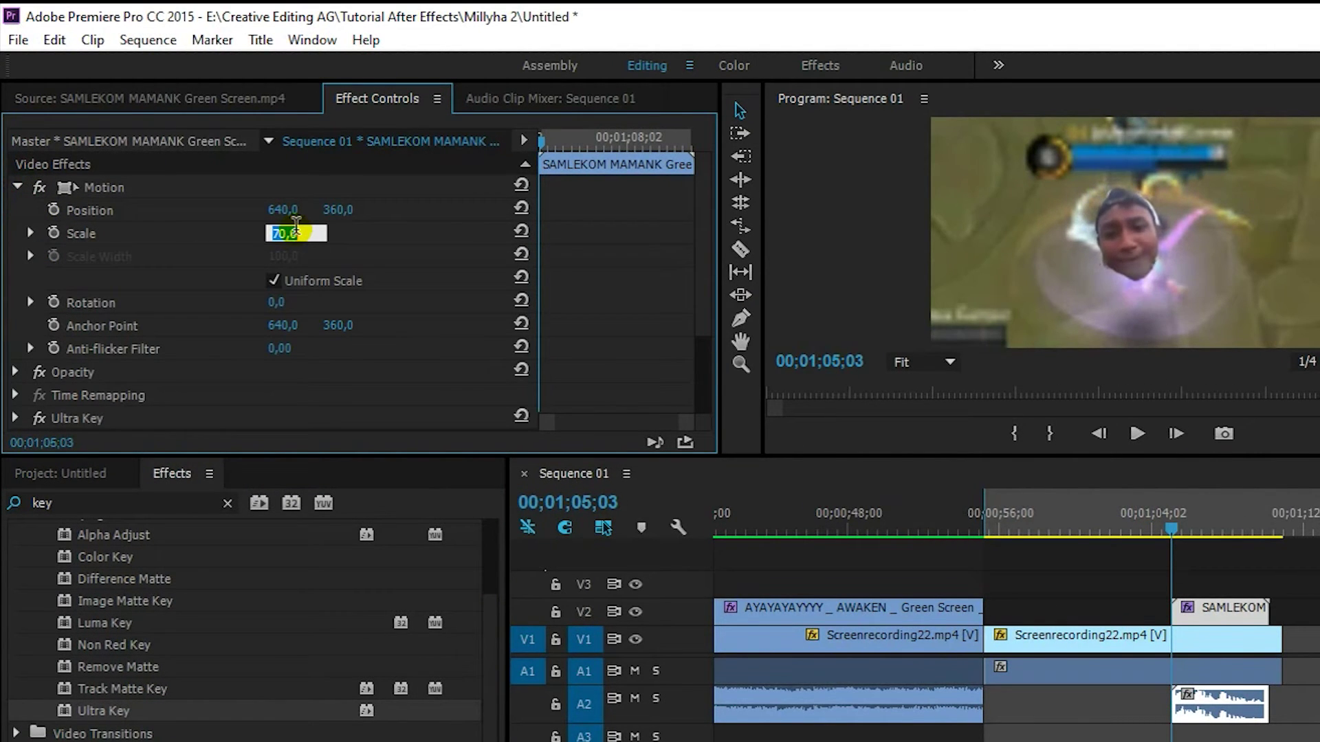
mouse_move(336, 210)
left_mouse_down()
mouse_move(283, 211)
mouse_move(416, 234)
left_mouse_up()
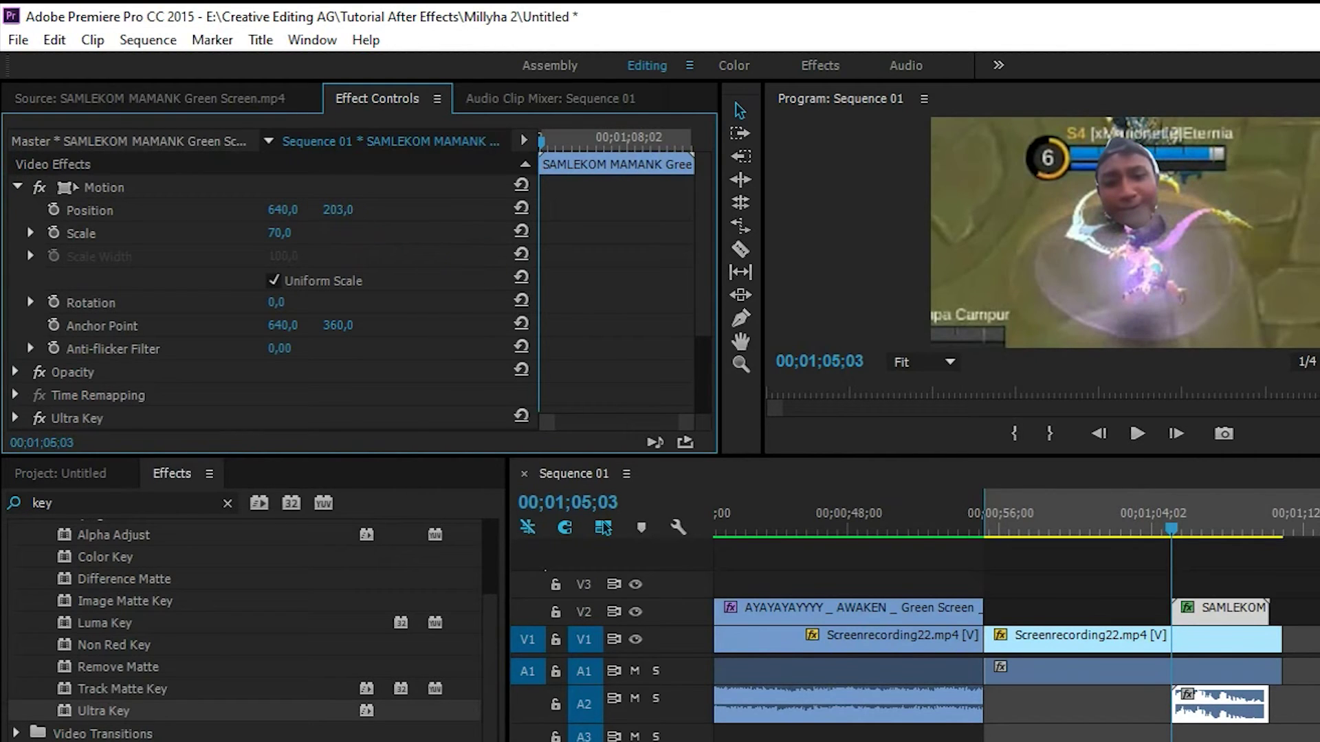
left_click_drag(337, 209, 366, 220)
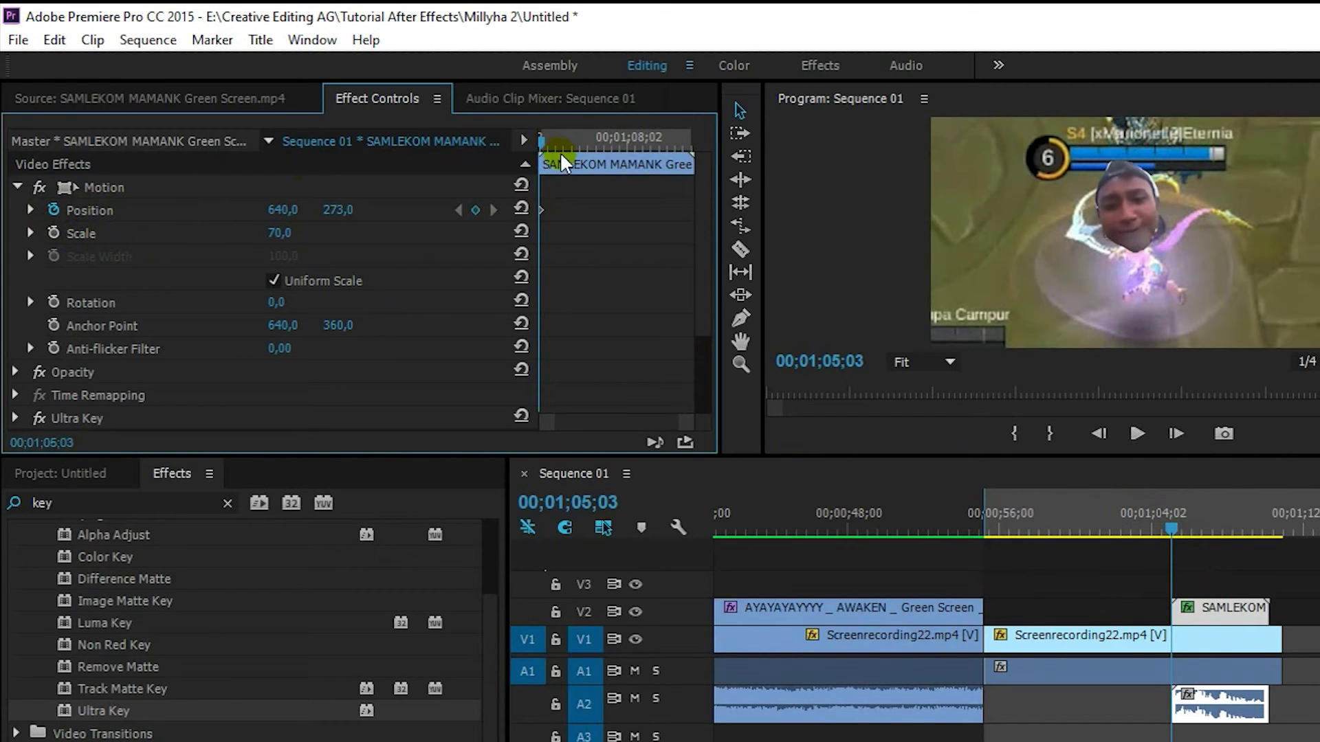
- Step forward frame by frame, keyframing the face overlay's Position to follow the hero
left_click(1174, 434)
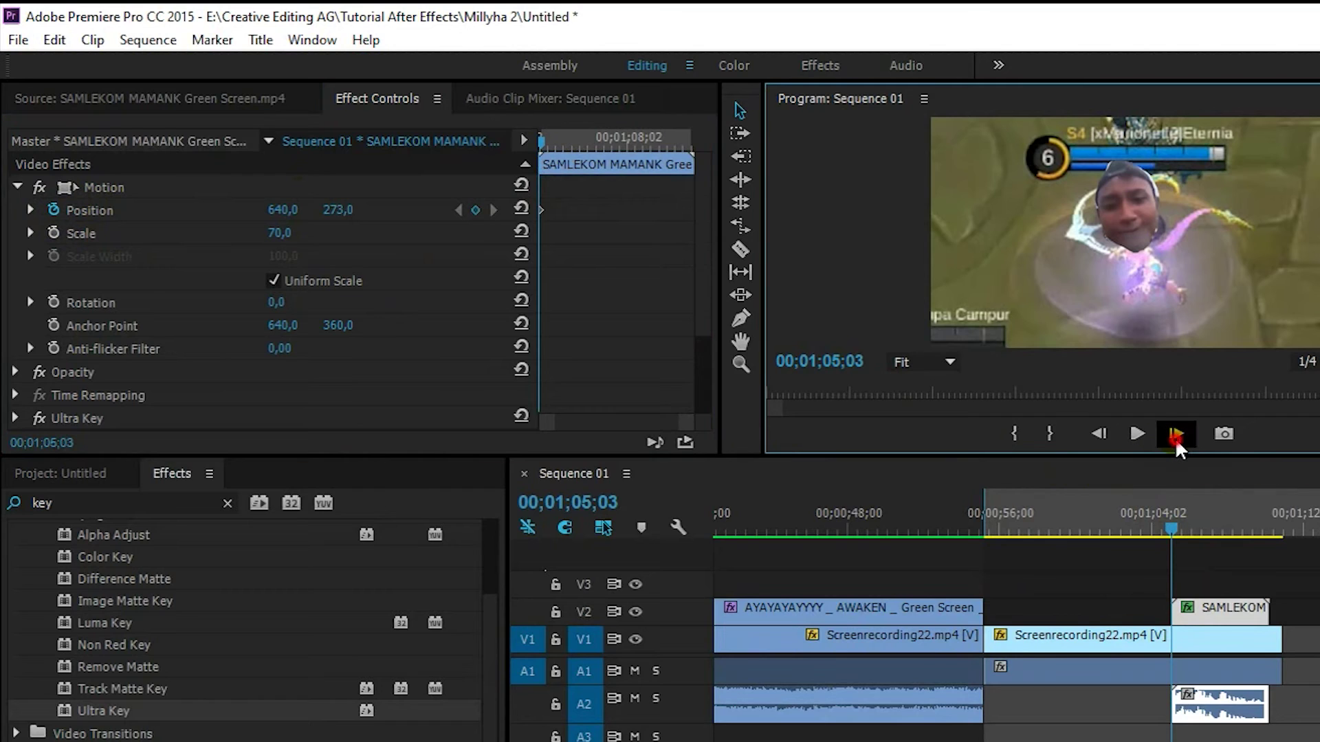
left_click(1174, 434)
left_click(1174, 434)
left_click(1174, 434)
left_click(1174, 433)
left_click(1174, 433)
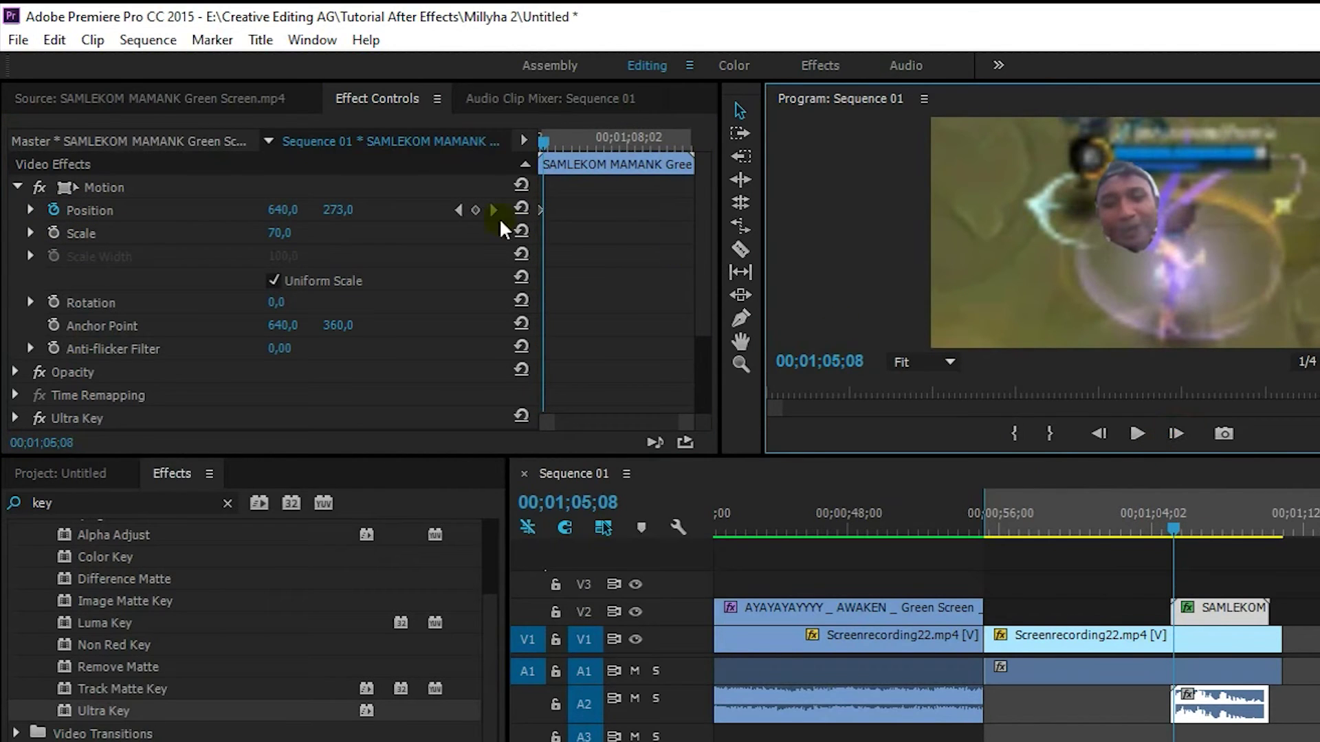
left_click_drag(277, 219, 452, 263)
left_click(1175, 433)
left_click(1175, 433)
left_click(1175, 434)
left_click(1175, 433)
left_click(1176, 433)
left_click(1175, 434)
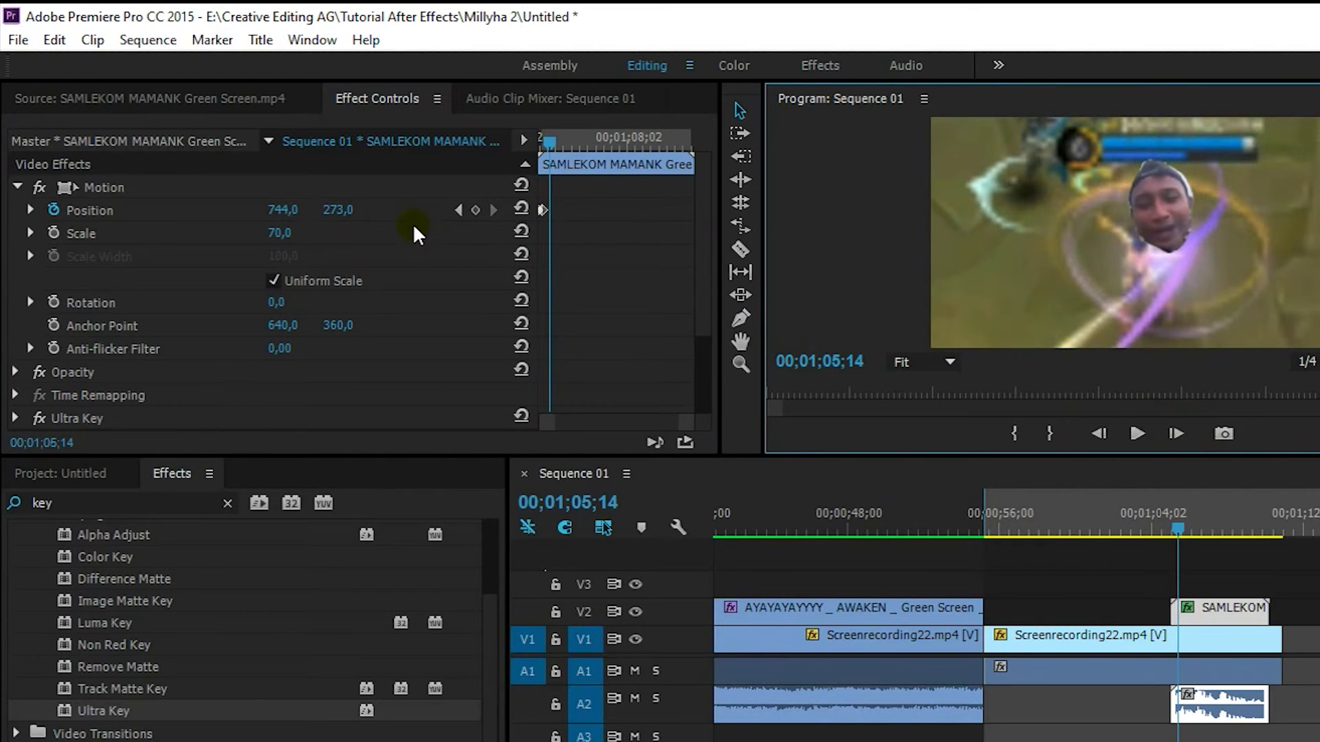
left_click_drag(335, 210, 274, 213)
left_click(1175, 434)
left_click(1175, 433)
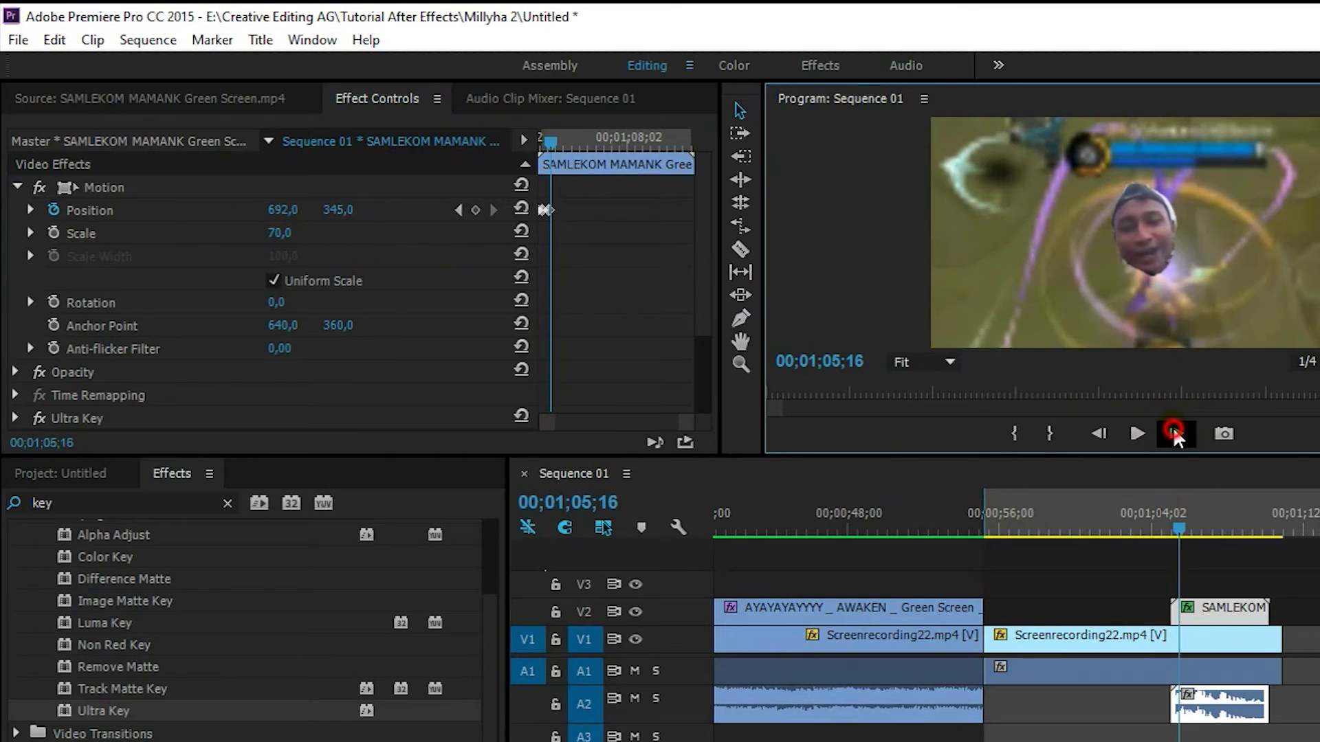
left_click(1175, 435)
left_click(1175, 435)
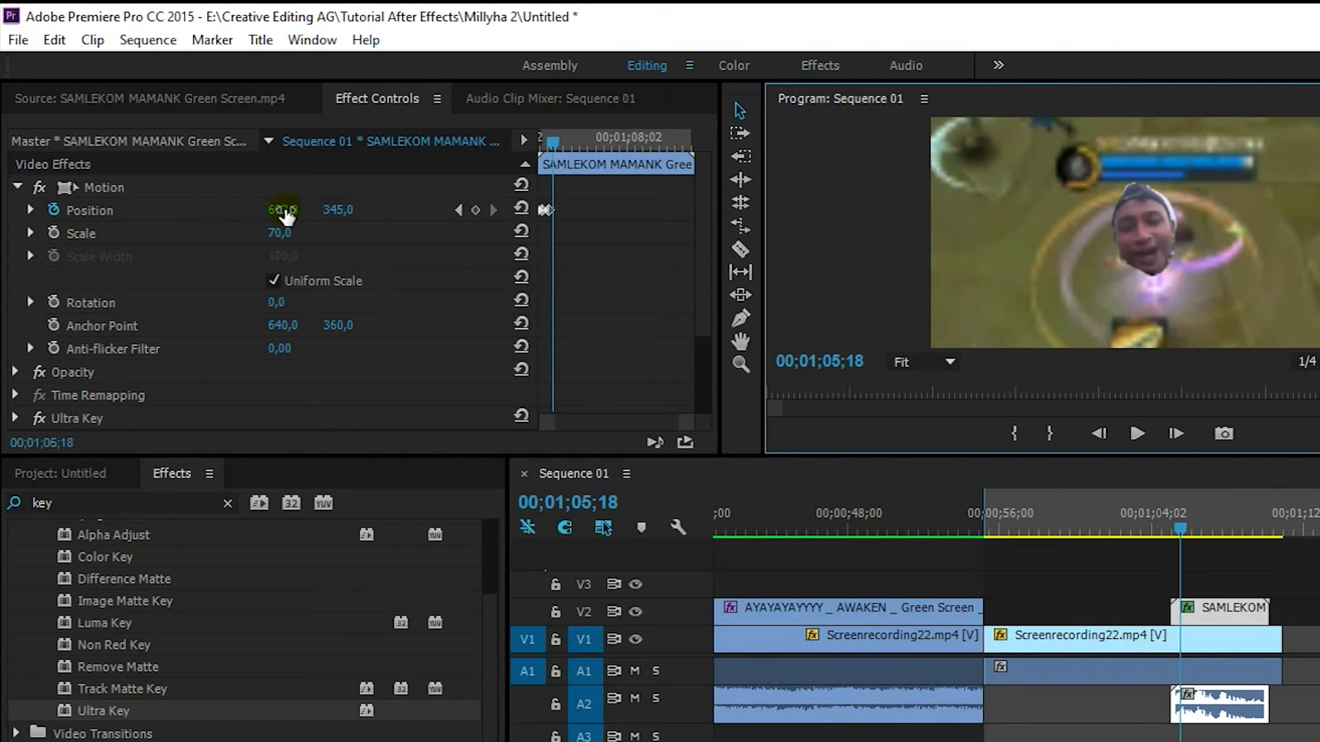
left_click_drag(285, 216, 317, 216)
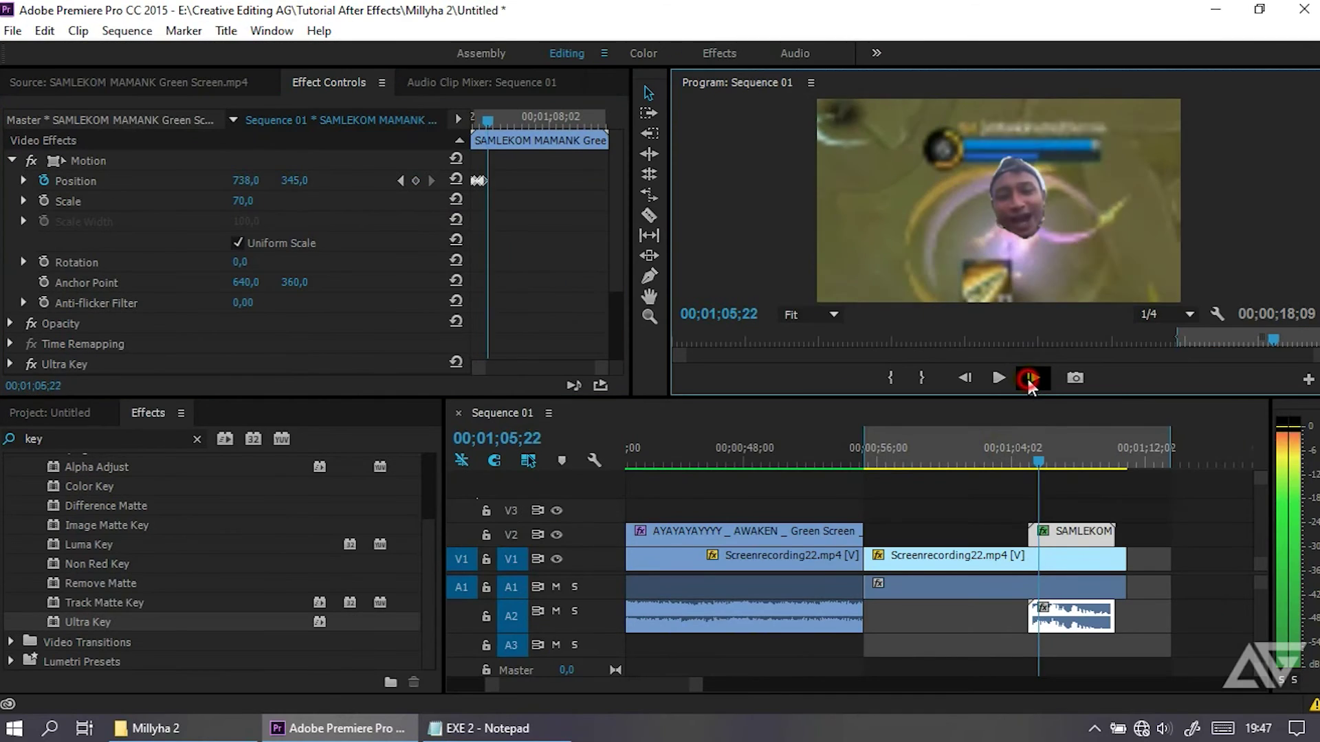
- Continue Position keyframes to 516,290 by 01;08;02, then move the In point to the face clip's start
left_click(1176, 433)
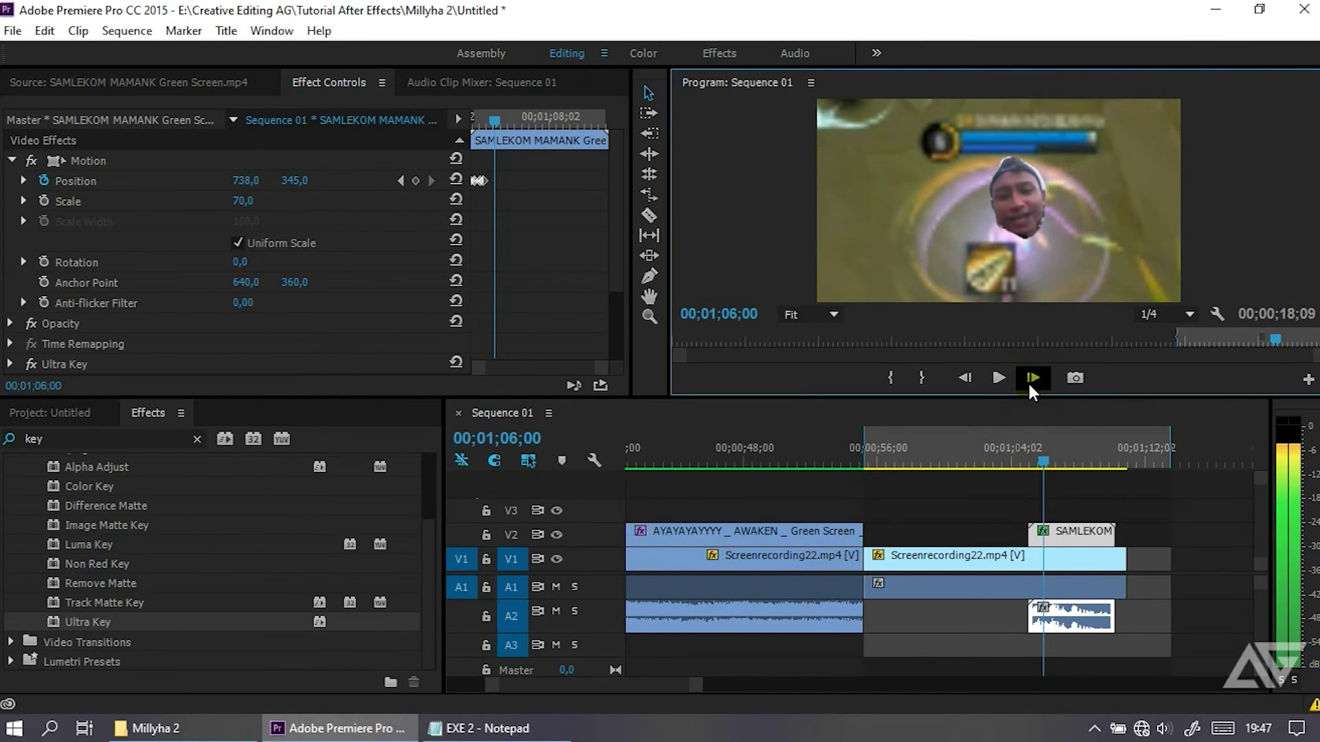
left_click(1032, 378)
left_click(1033, 377)
left_click(1032, 378)
left_click(1032, 378)
left_click_drag(1016, 199, 1011, 211)
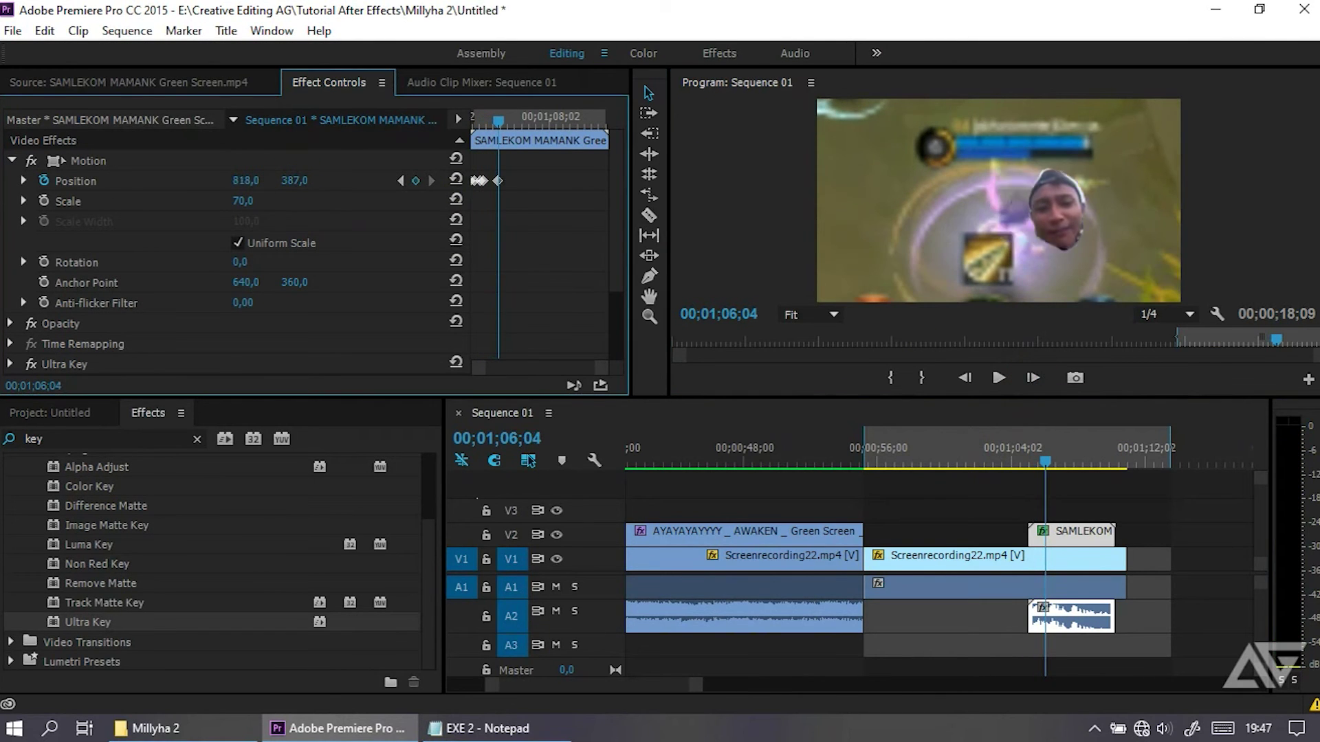
key("space")
left_click(1031, 377)
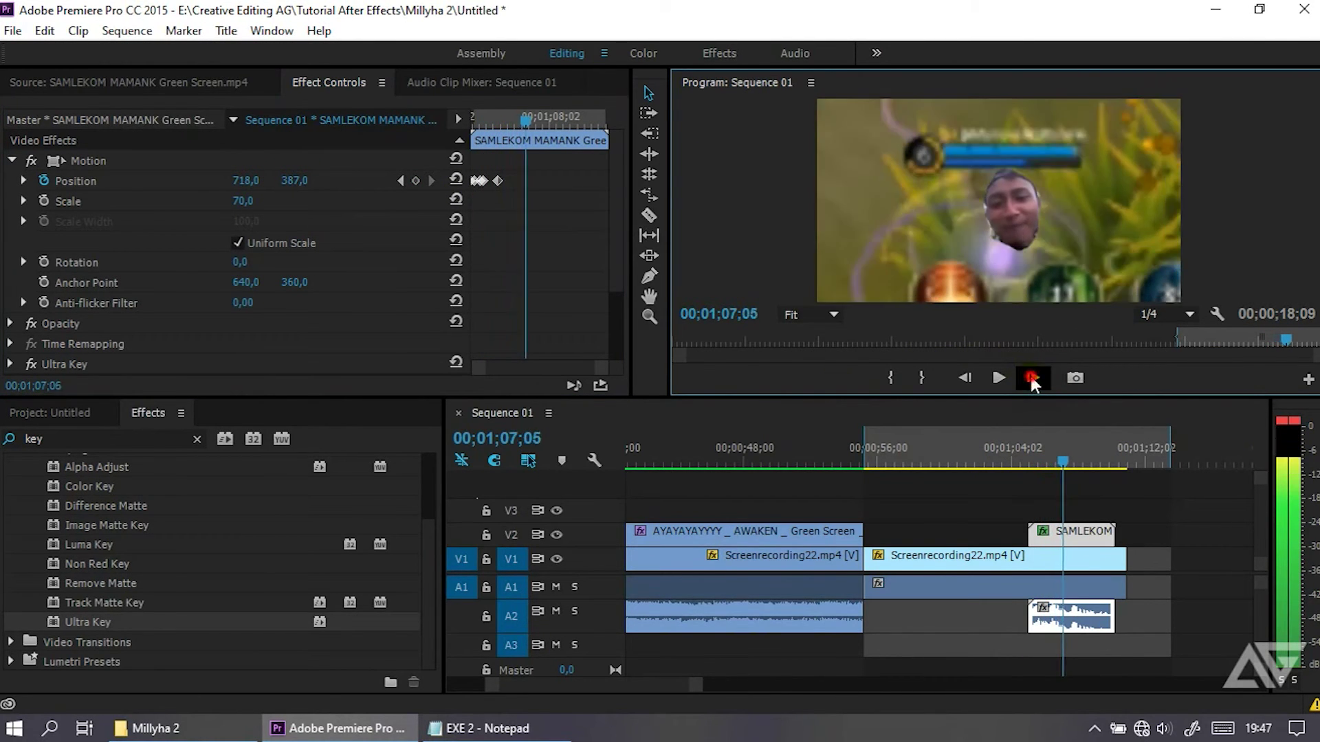
left_click_drag(295, 180, 276, 180)
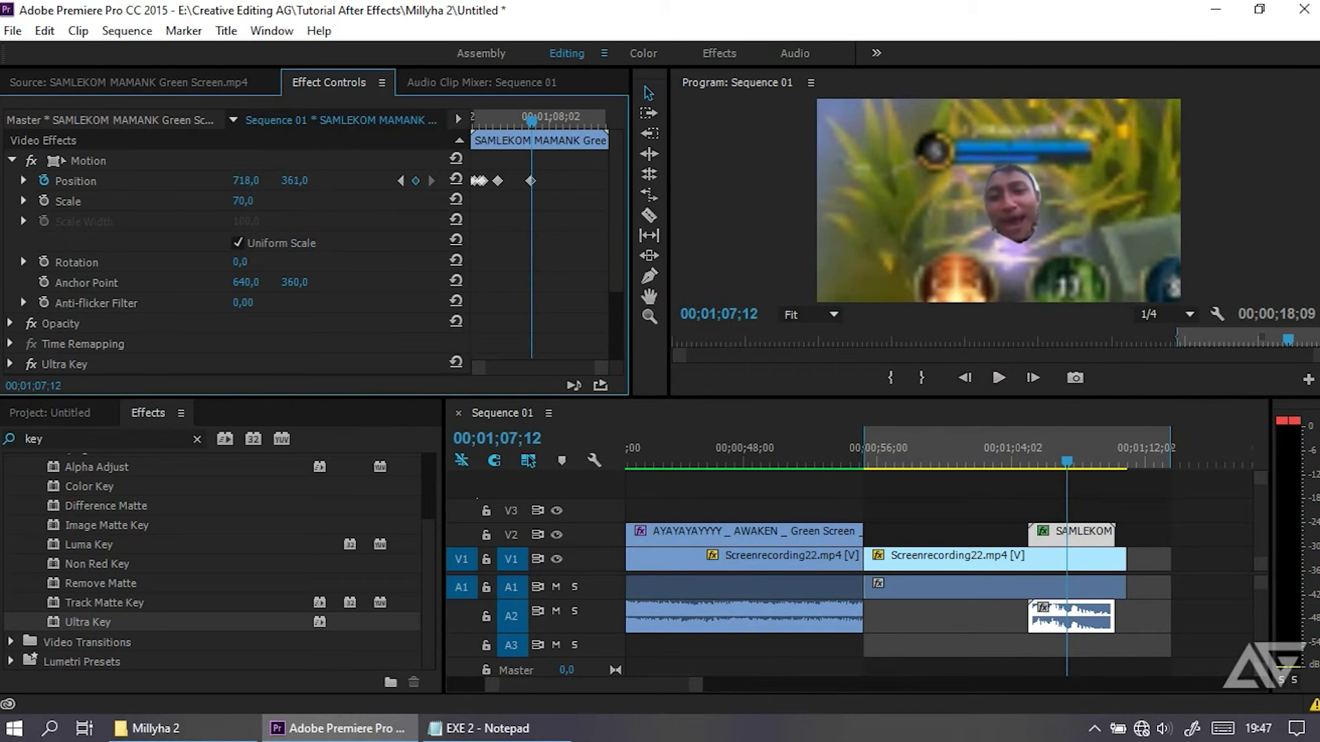
left_click(1032, 377)
left_click(1032, 377)
left_click_drag(1010, 206, 1005, 186)
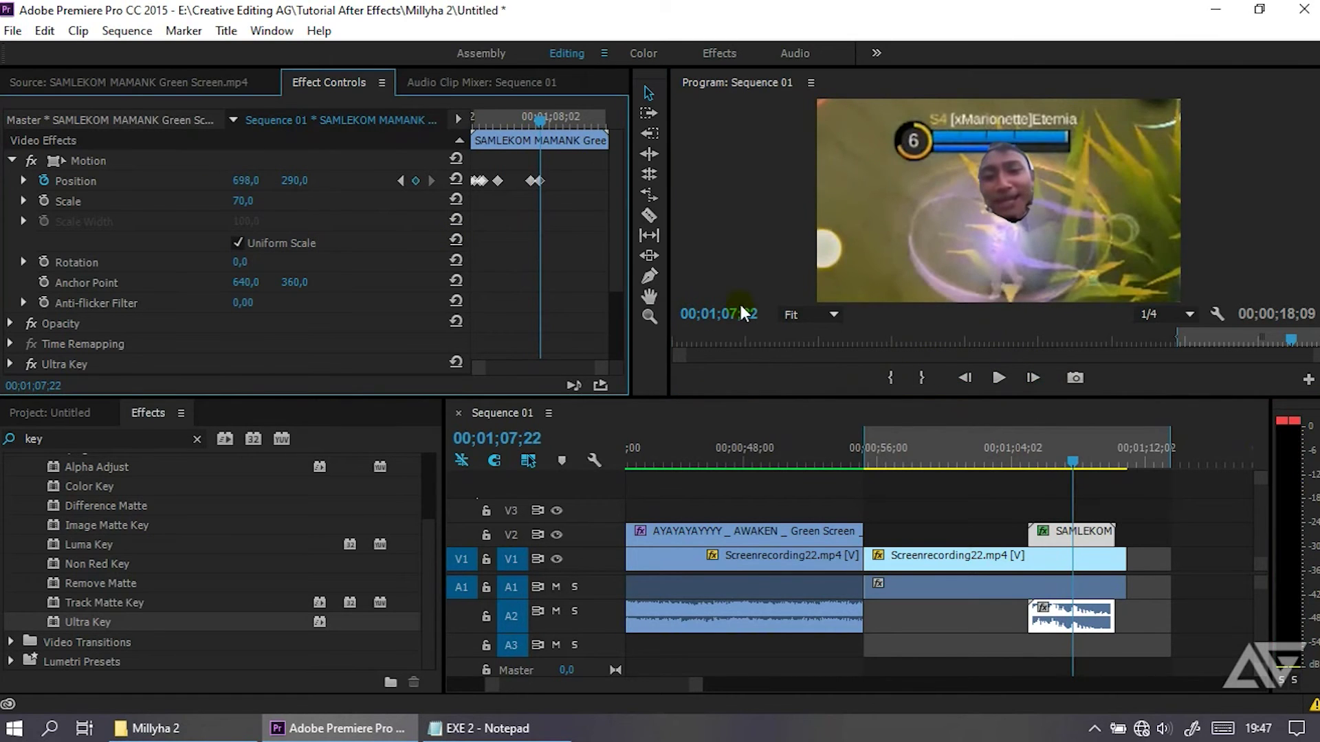
left_click(1033, 378)
left_click(1032, 378)
left_click_drag(235, 180, 259, 180)
left_click(1035, 377)
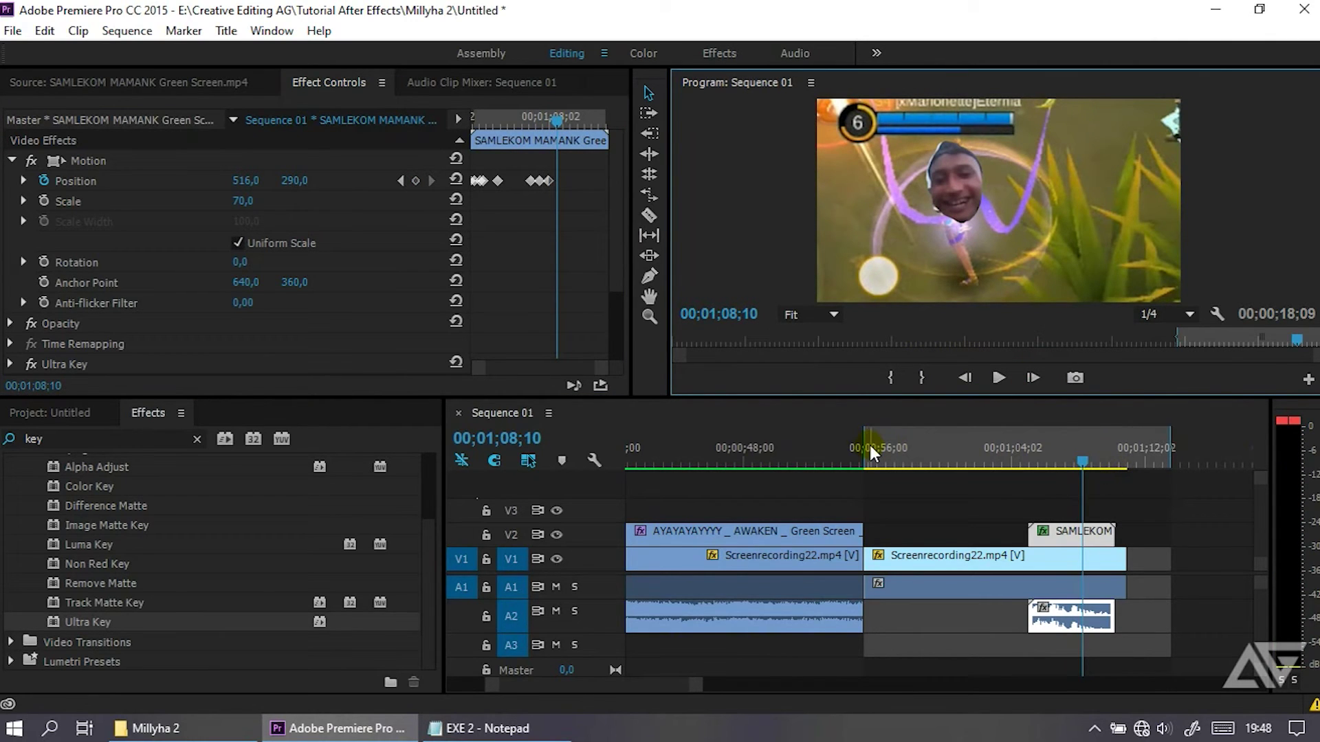
left_click_drag(864, 444, 1014, 446)
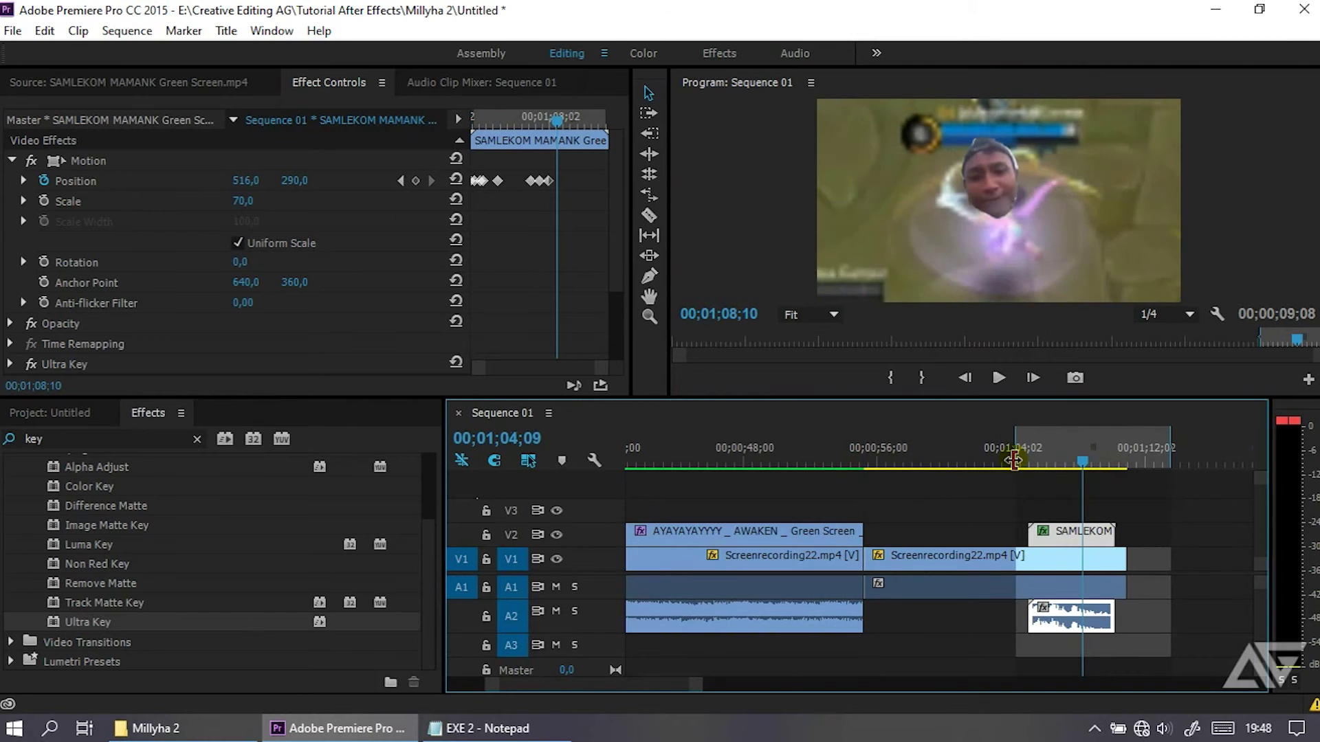
- Render the In-to-Out section and play the sequence from the beginning
left_click(1166, 453)
left_click(127, 30)
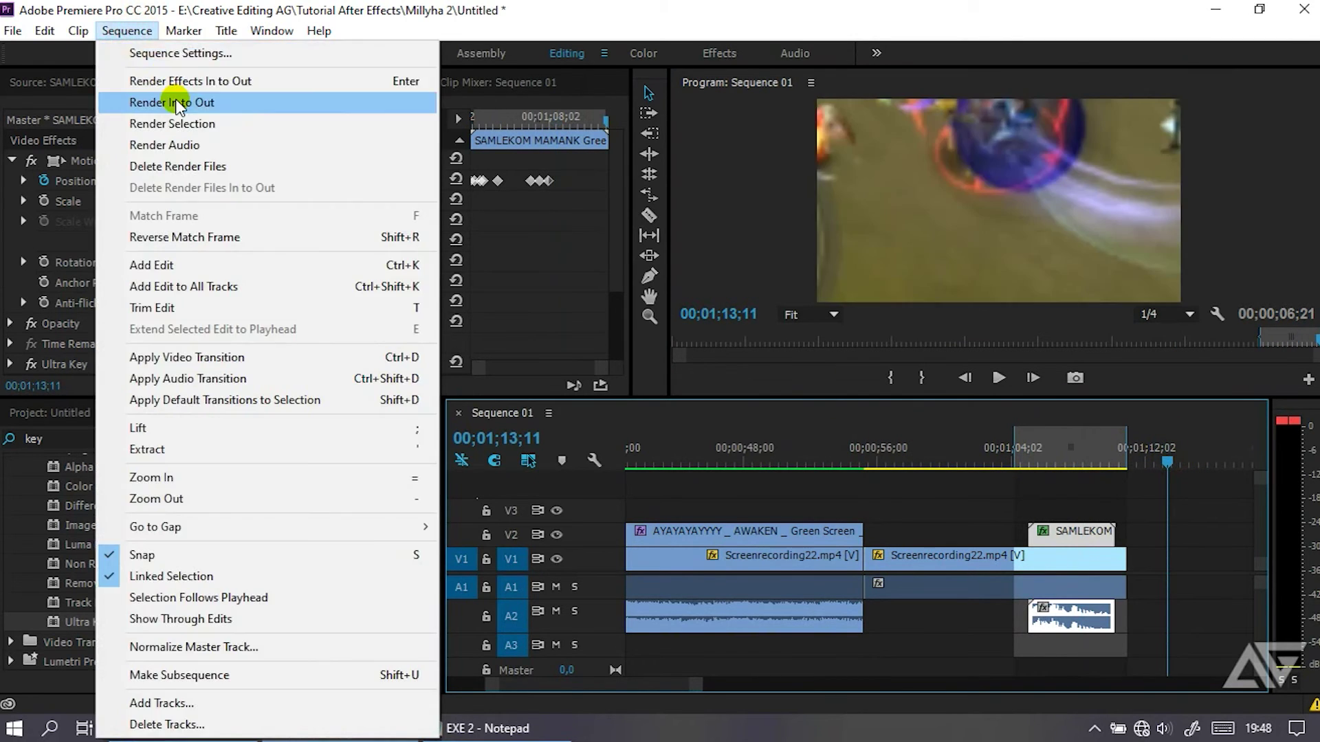
left_click(175, 100)
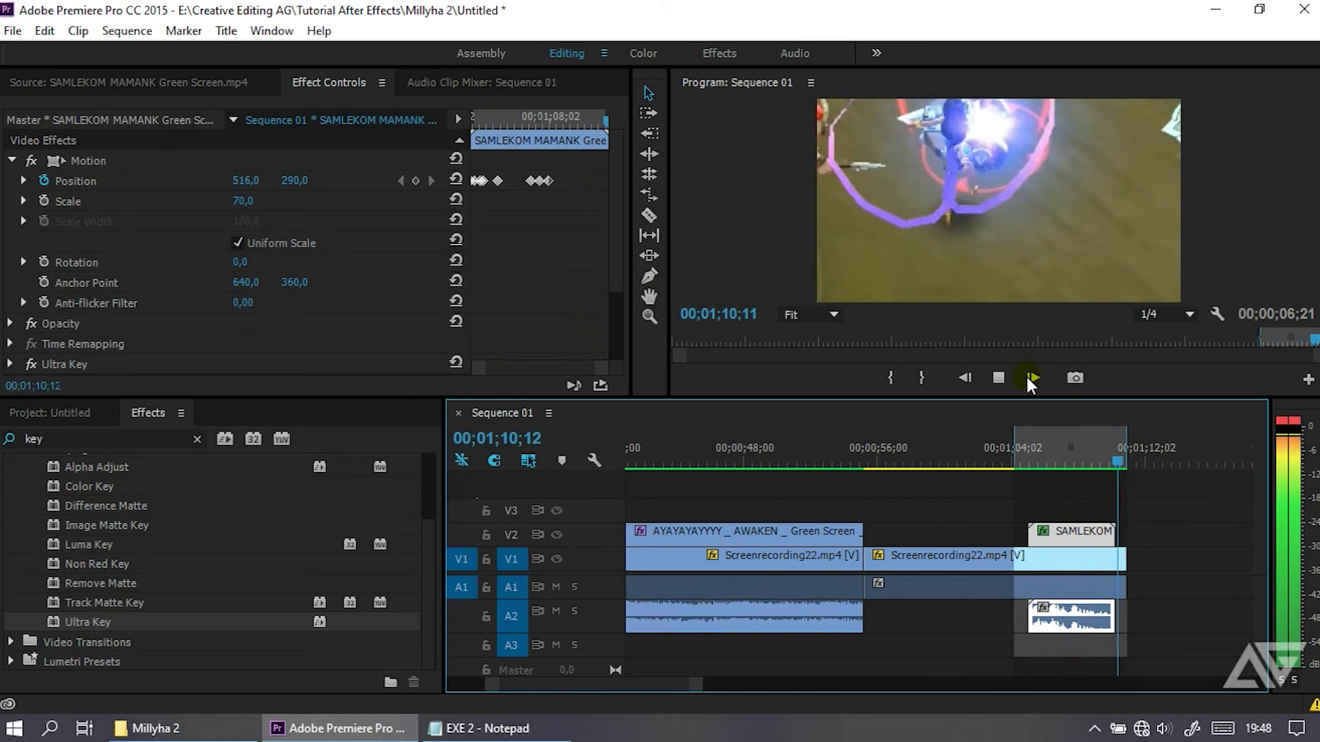
left_click(1002, 379)
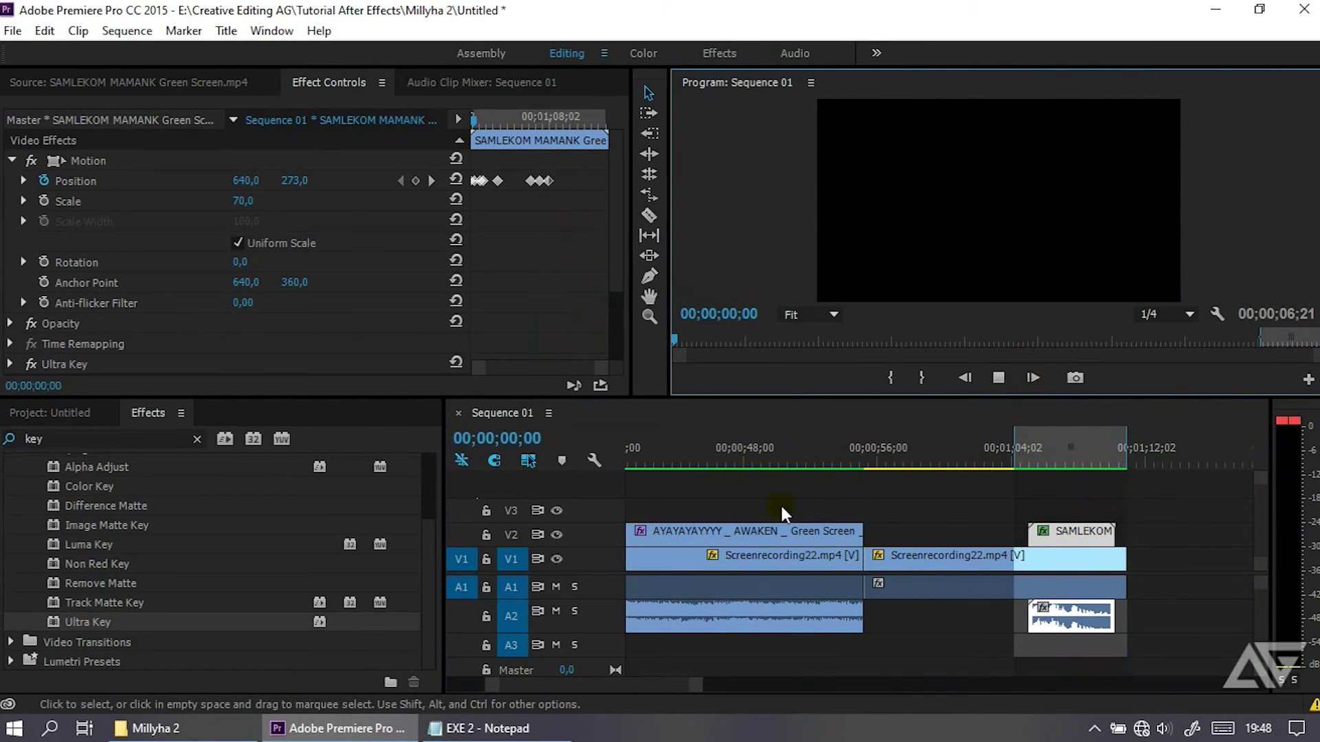
key("space")
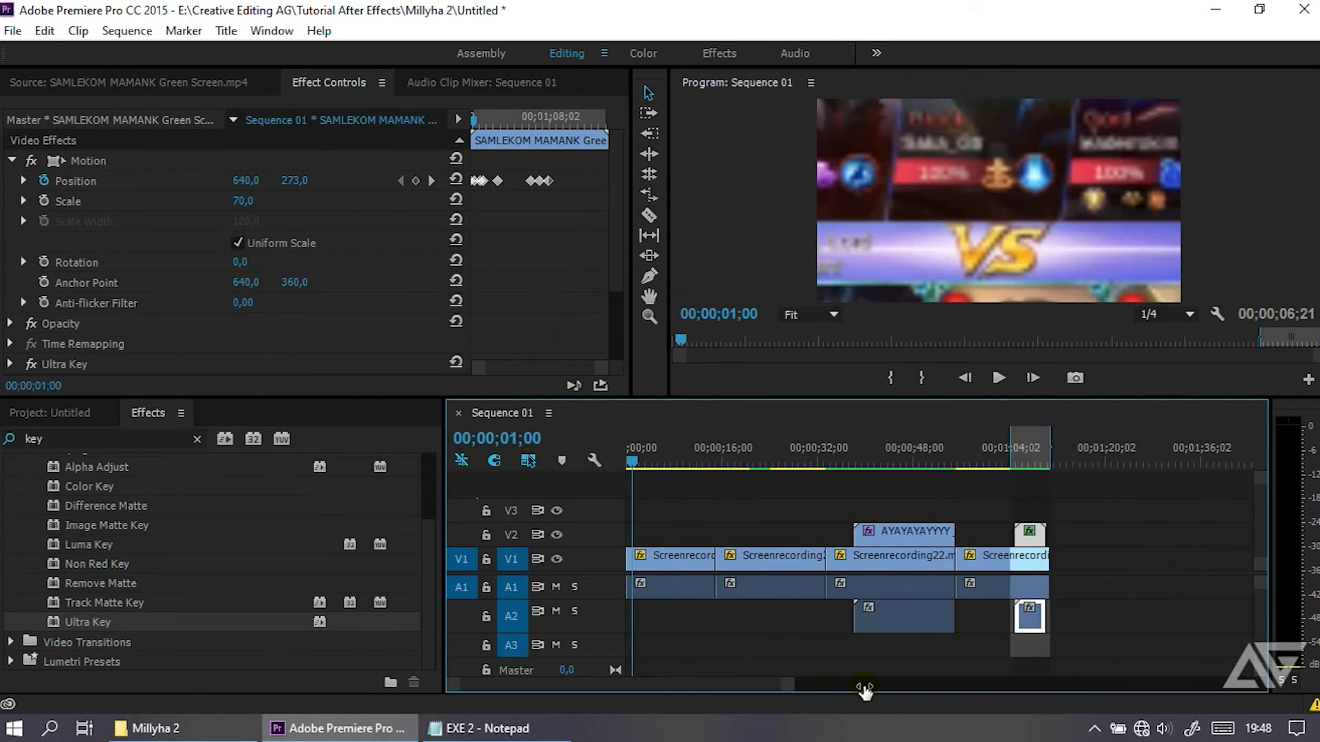
- Zoom out the timeline and scrub through the tracked face section to review it
left_click_drag(655, 694, 879, 694)
mouse_move(627, 462)
left_mouse_down()
mouse_move(830, 485)
mouse_move(865, 476)
left_mouse_up()
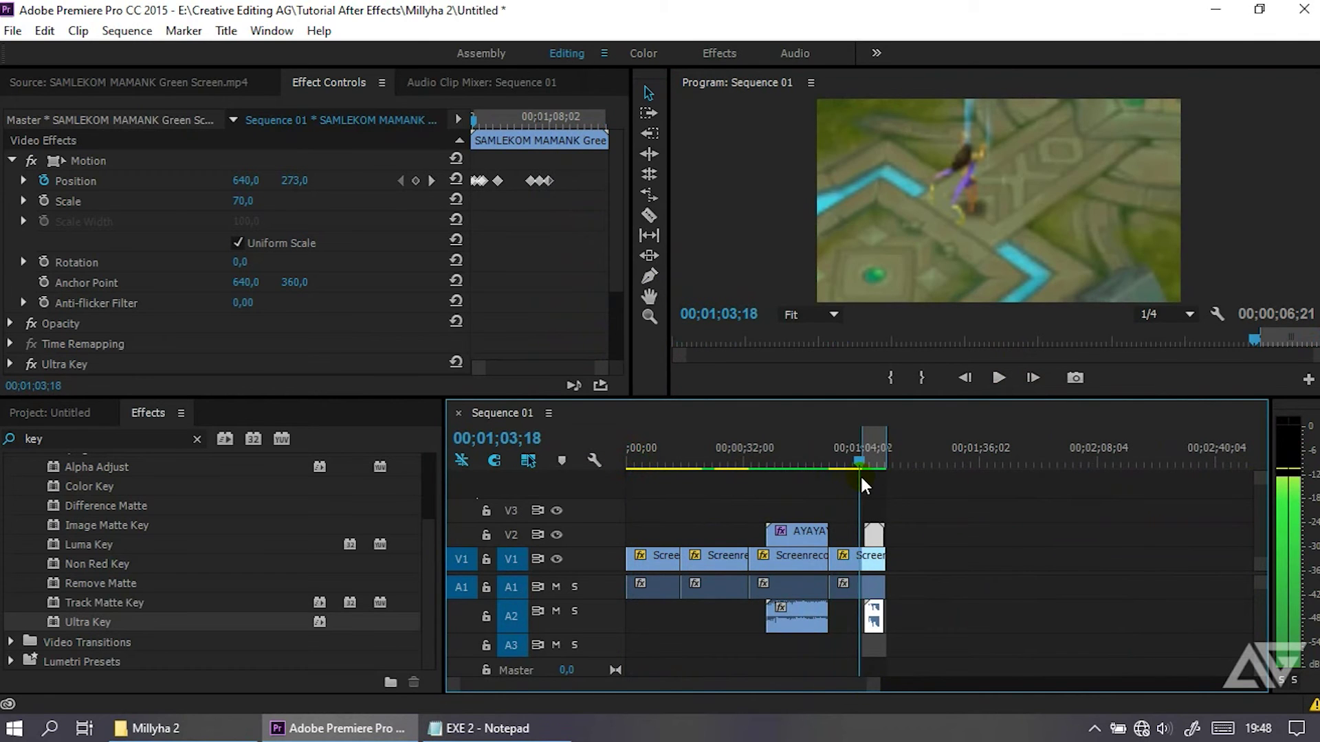
left_click_drag(872, 687, 731, 686)
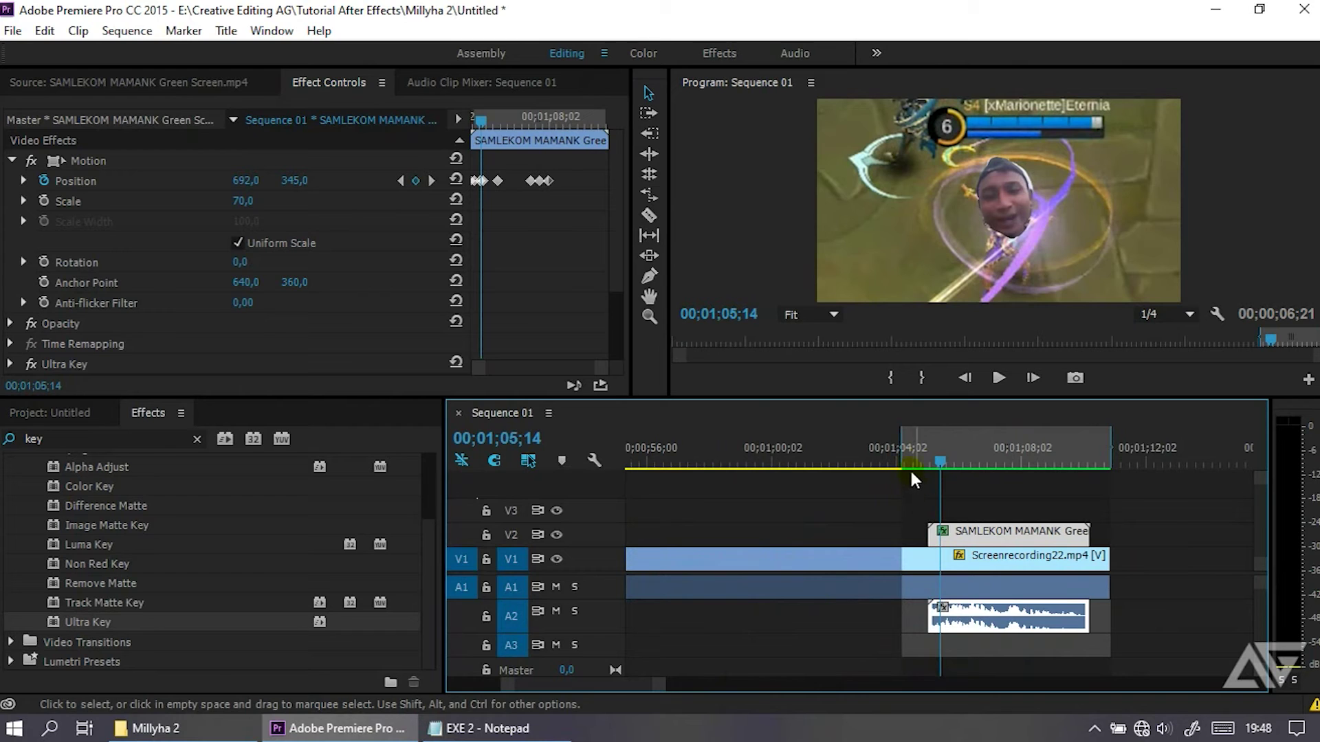
left_click(941, 460)
left_click_drag(951, 470, 1020, 474)
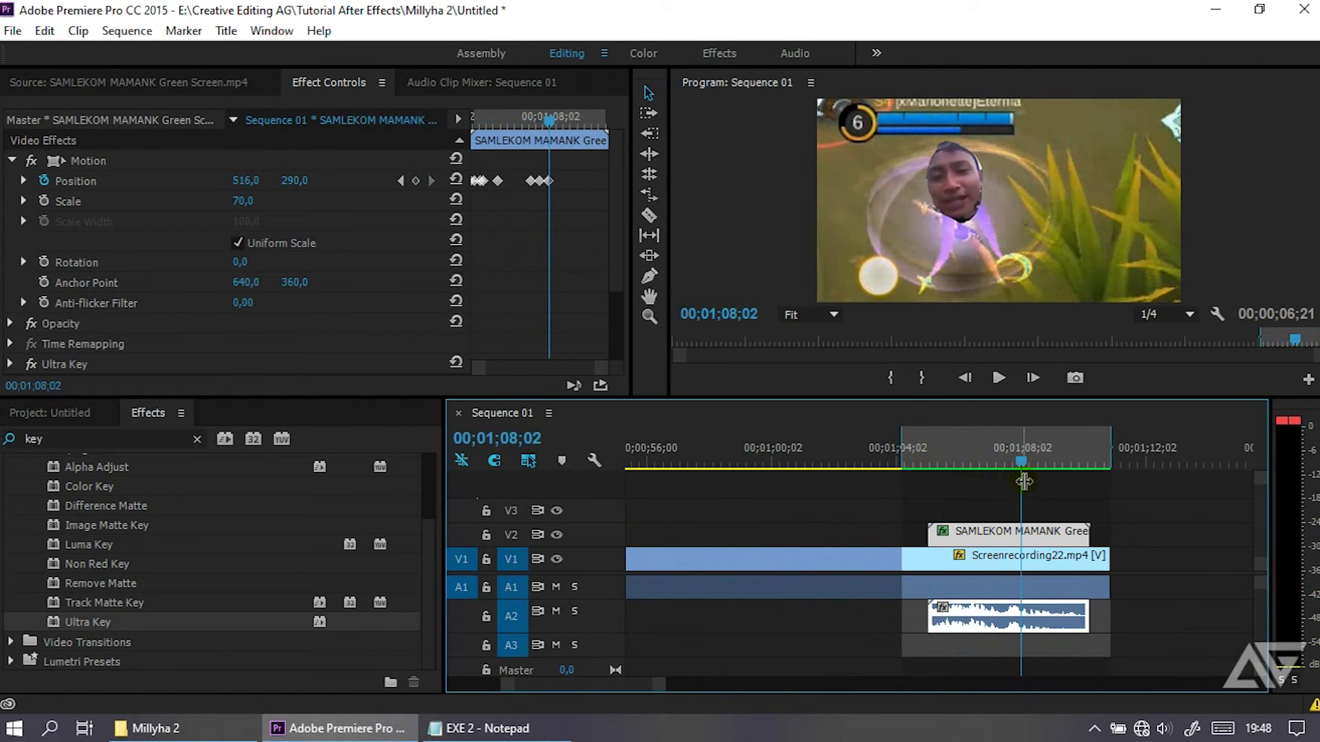
left_click(1051, 558)
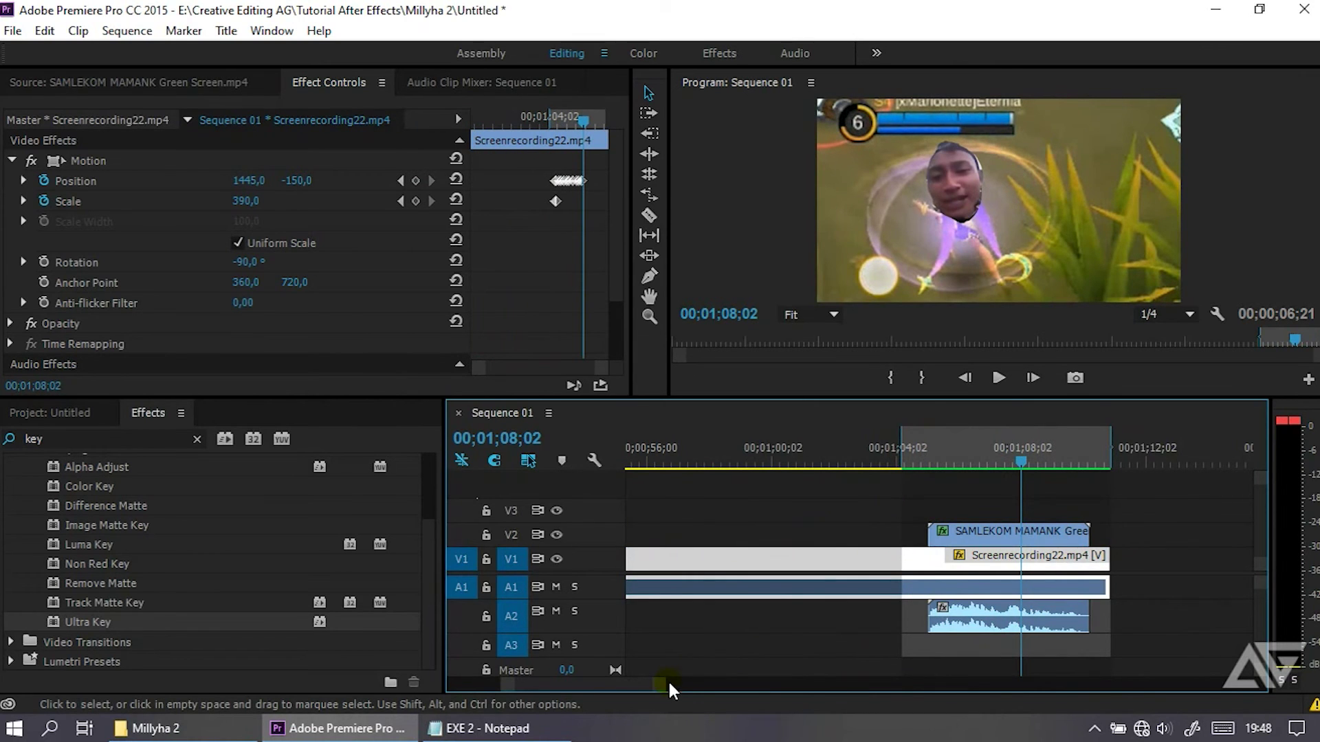
- Place a copy of the gameplay clip later on V1 and step the playhead back within it
left_click_drag(670, 688, 722, 686)
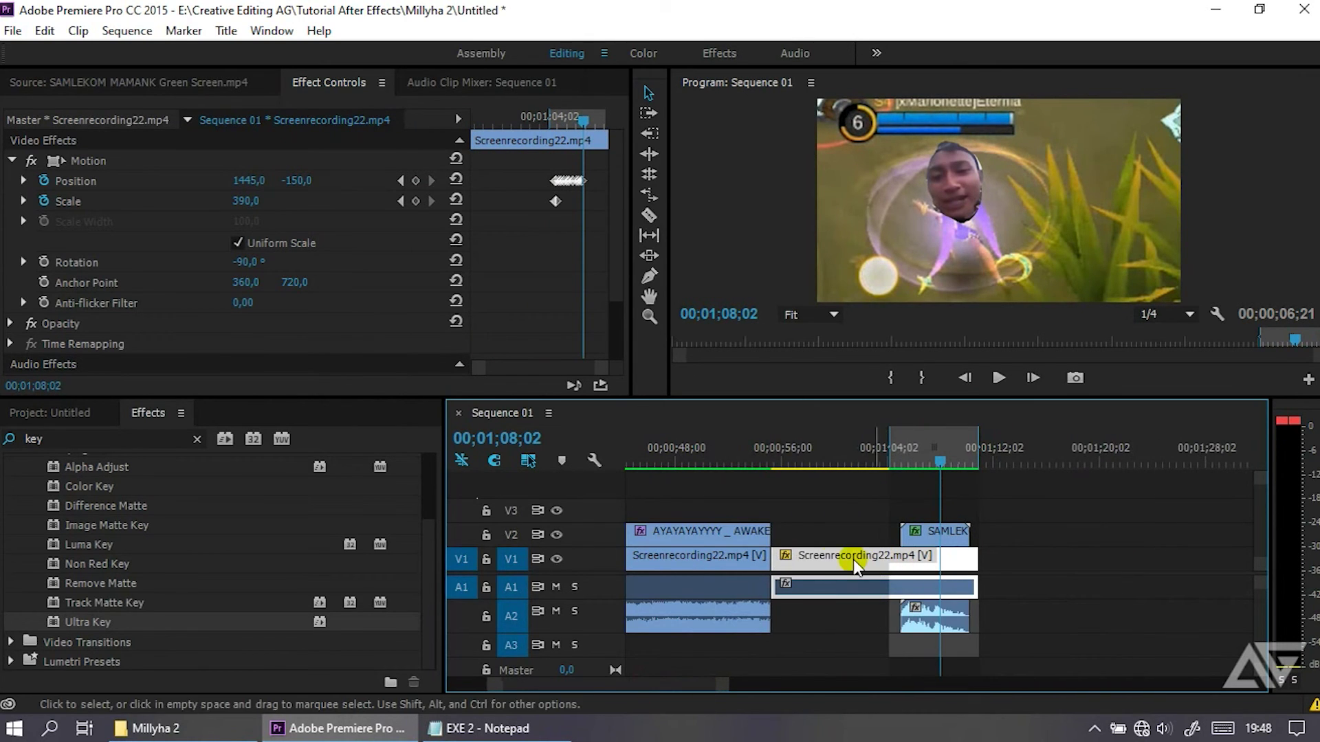
left_click(914, 557)
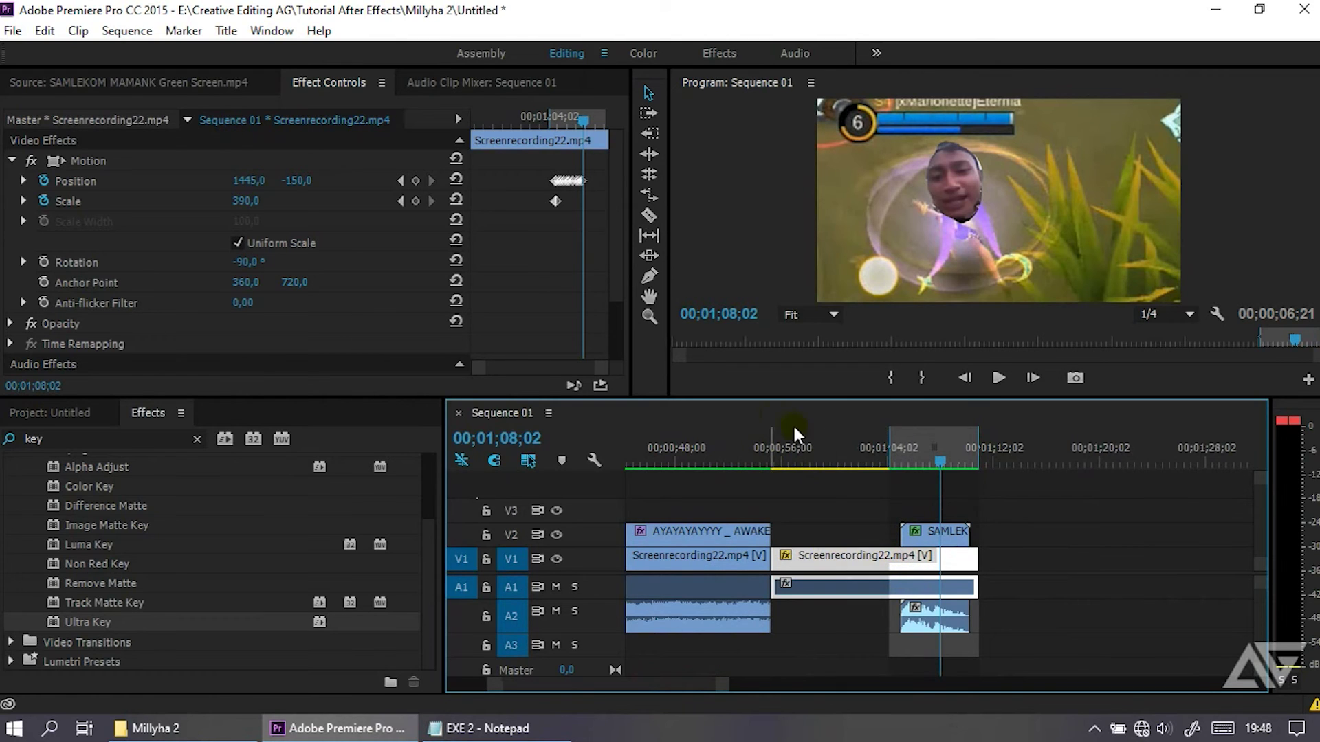
left_click_drag(867, 564, 1075, 558)
left_click(1133, 459)
left_click(969, 378)
left_click(968, 378)
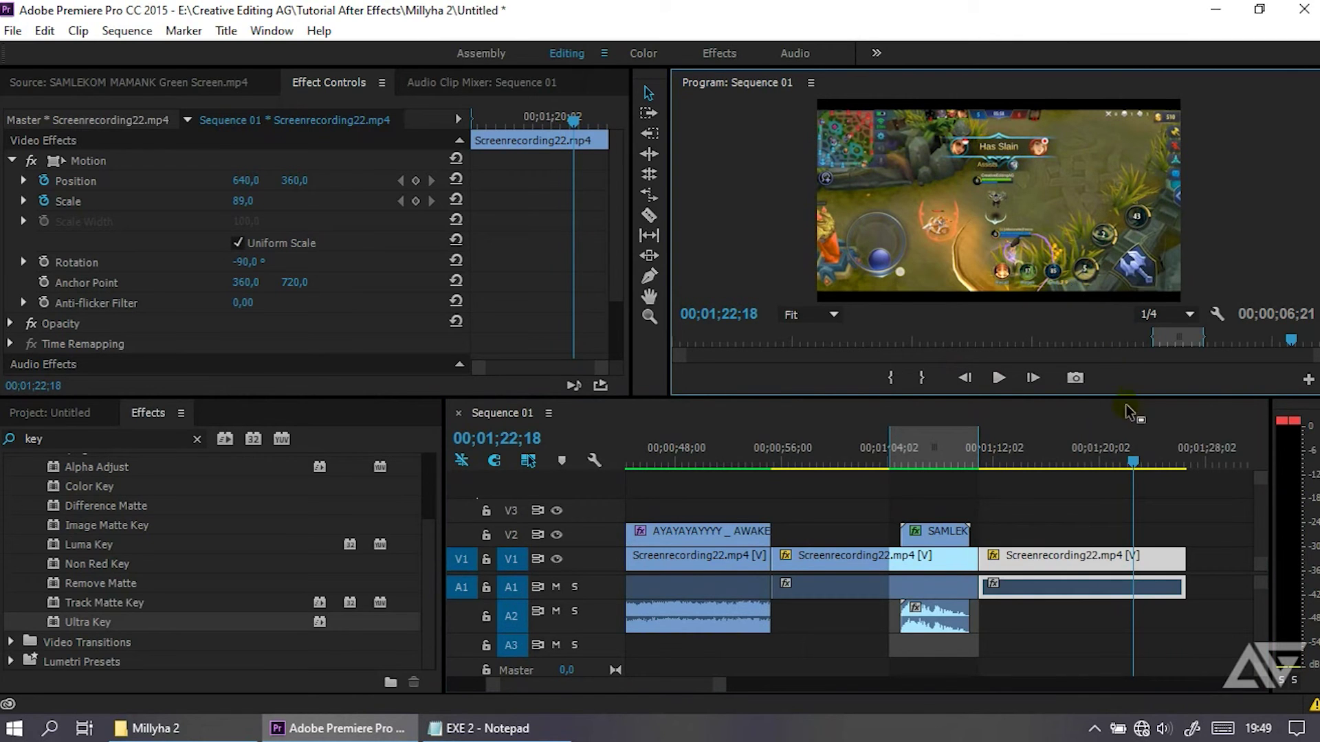
left_click(965, 378)
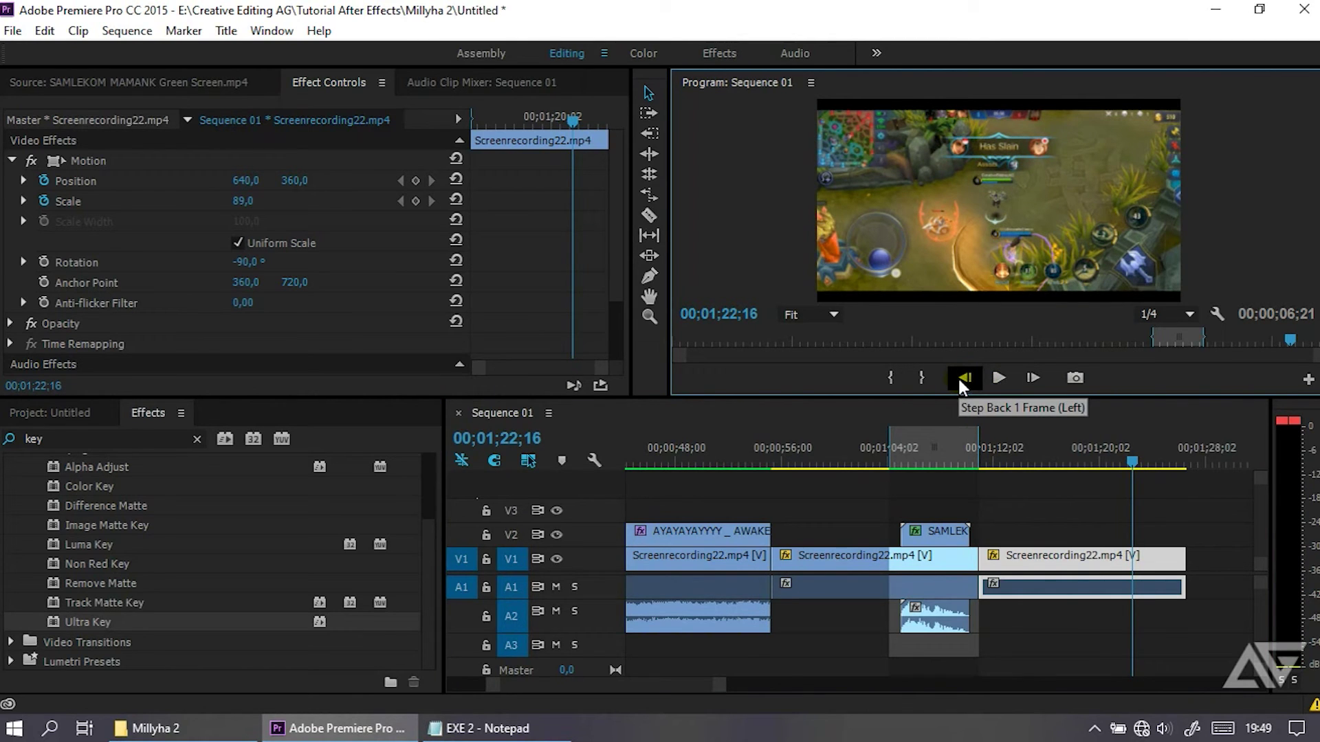
left_click(958, 378)
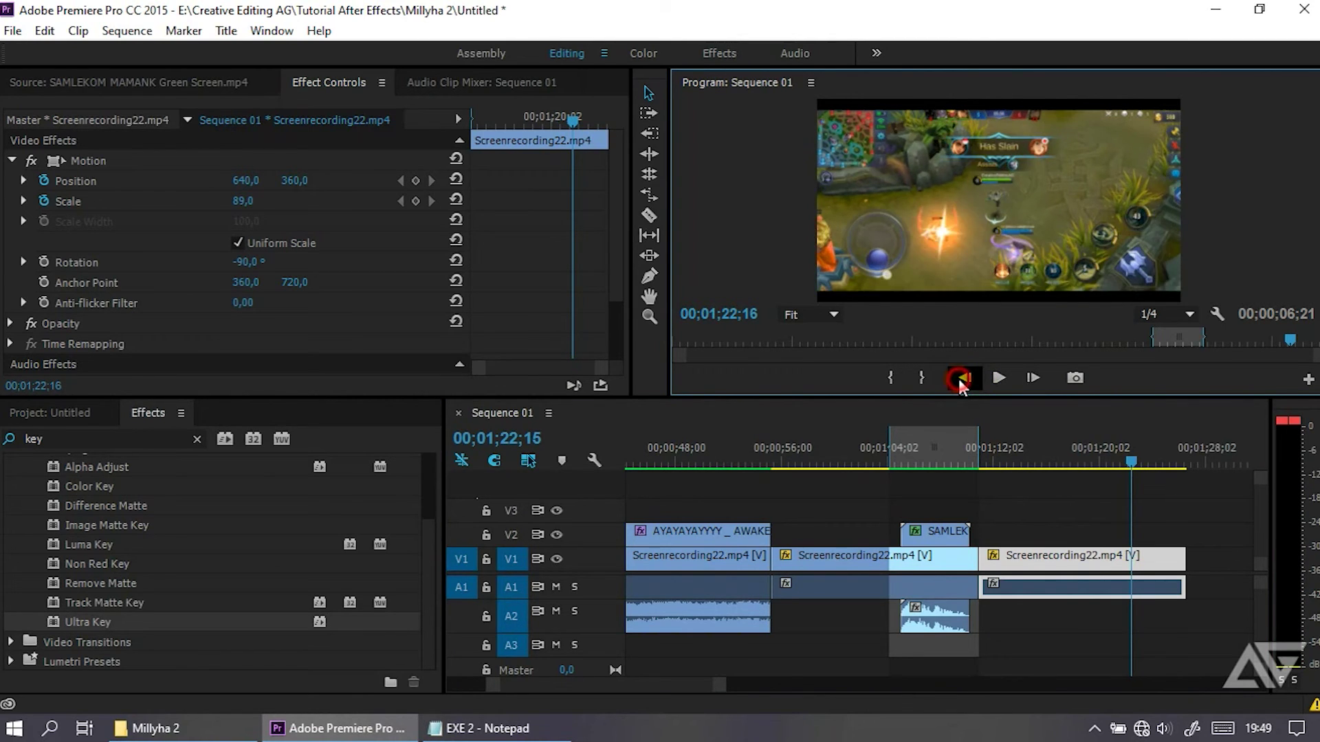
left_click(959, 377)
- Razor the copied gameplay clip at 01;22;16 and 01;23;23, isolating a short piece
left_click(1156, 563)
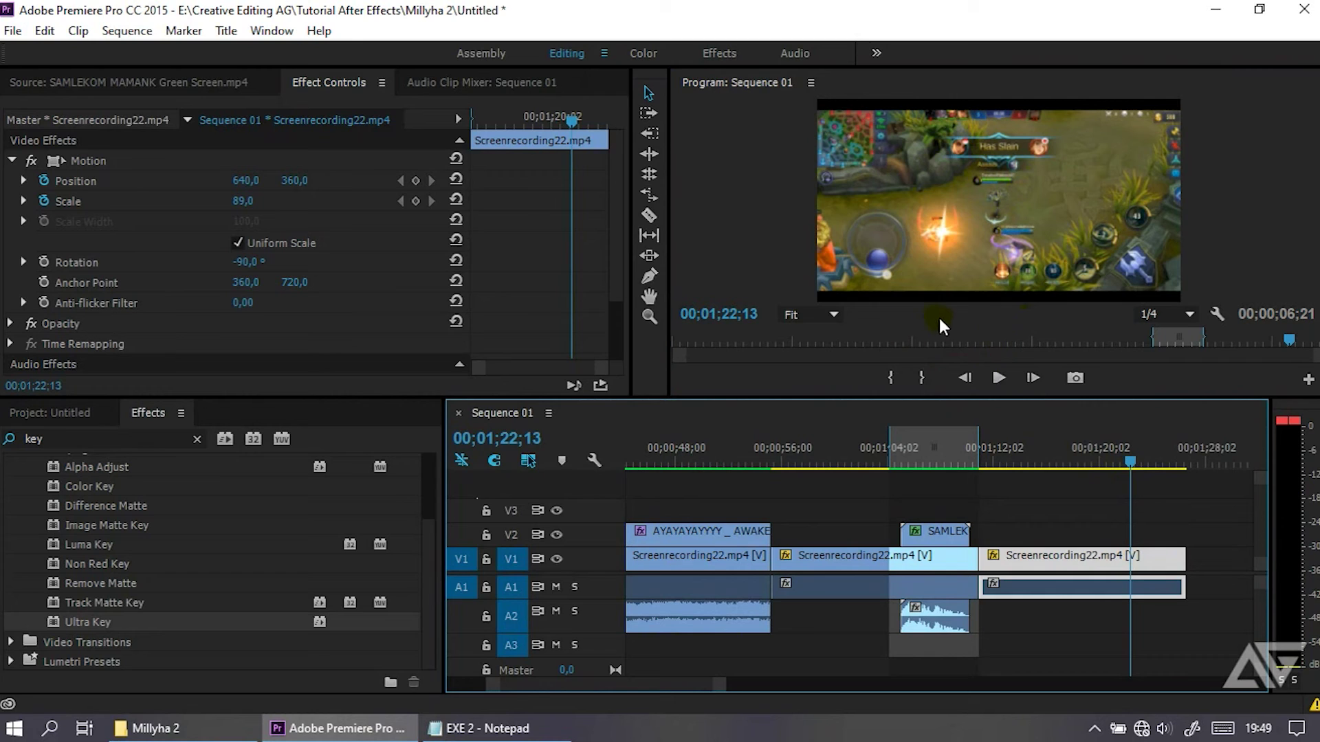
left_click(972, 376)
left_click(972, 376)
left_click(972, 377)
left_click(972, 377)
left_click(648, 215)
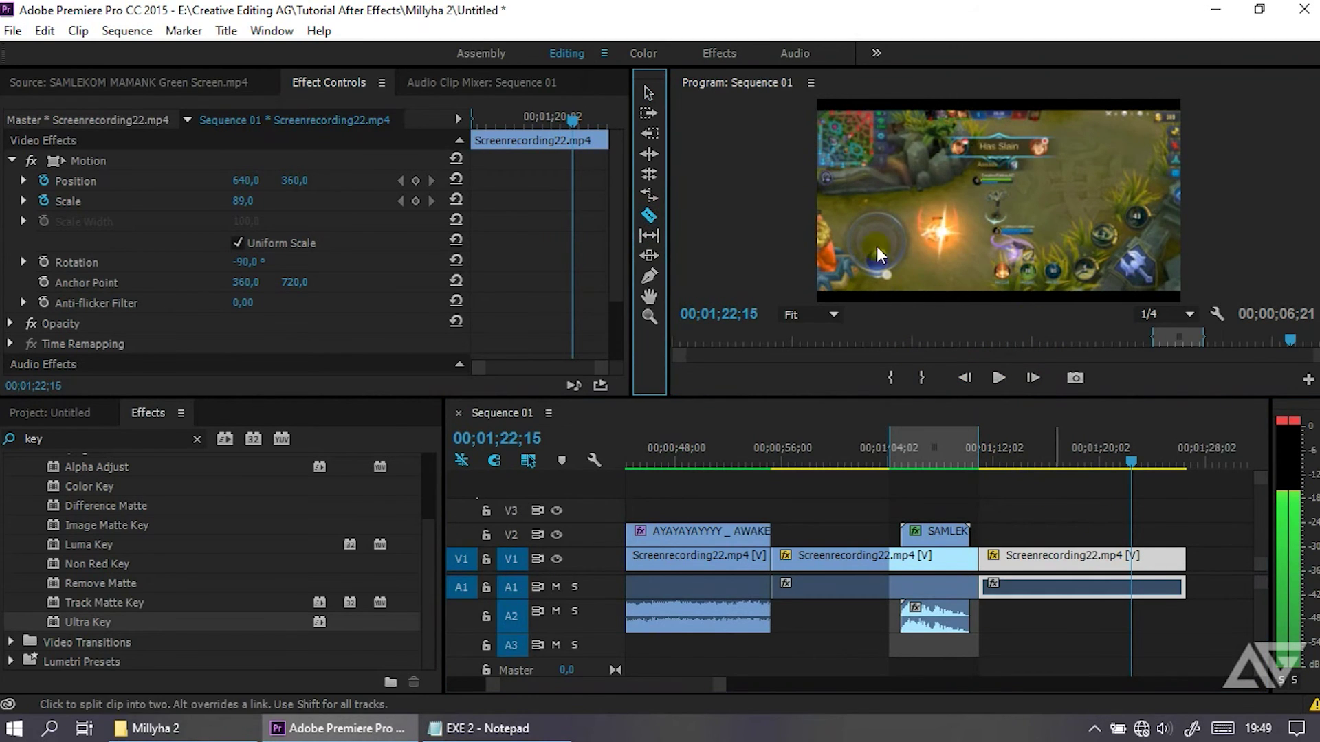
left_click(1145, 577)
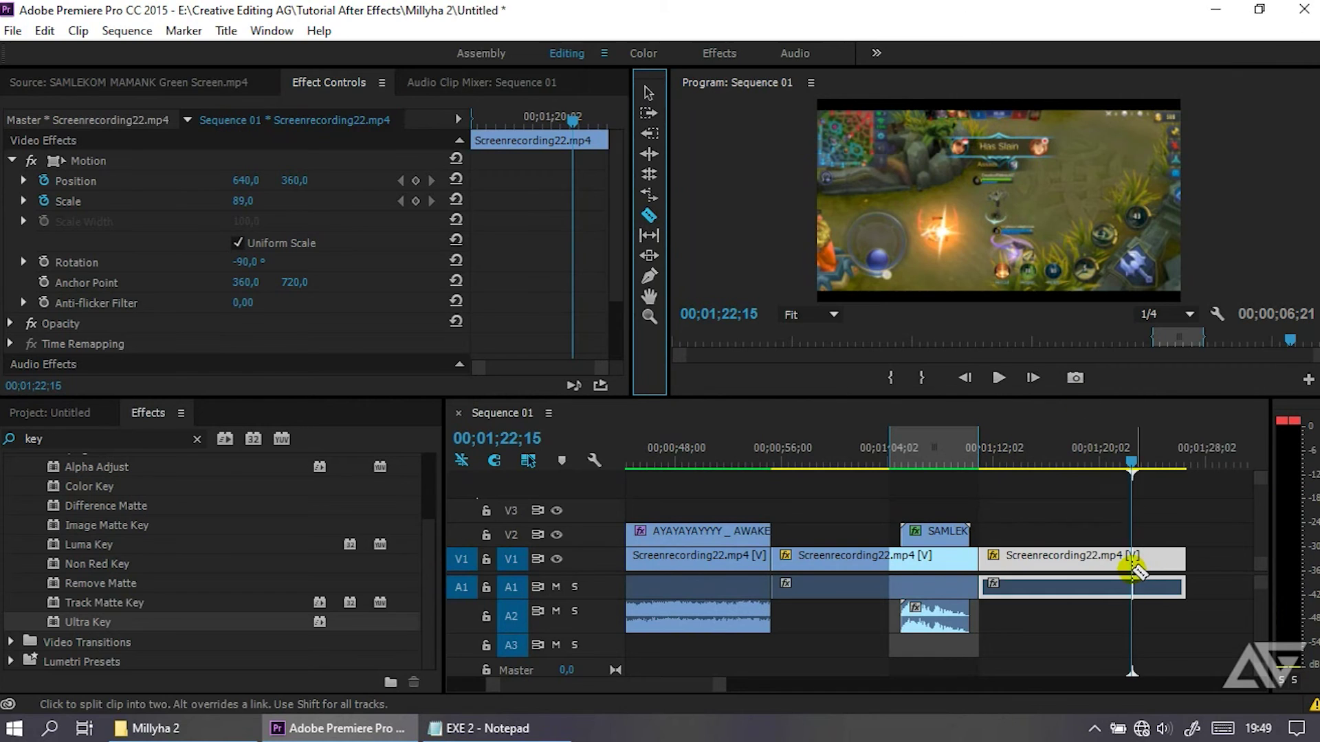
left_click(1132, 569)
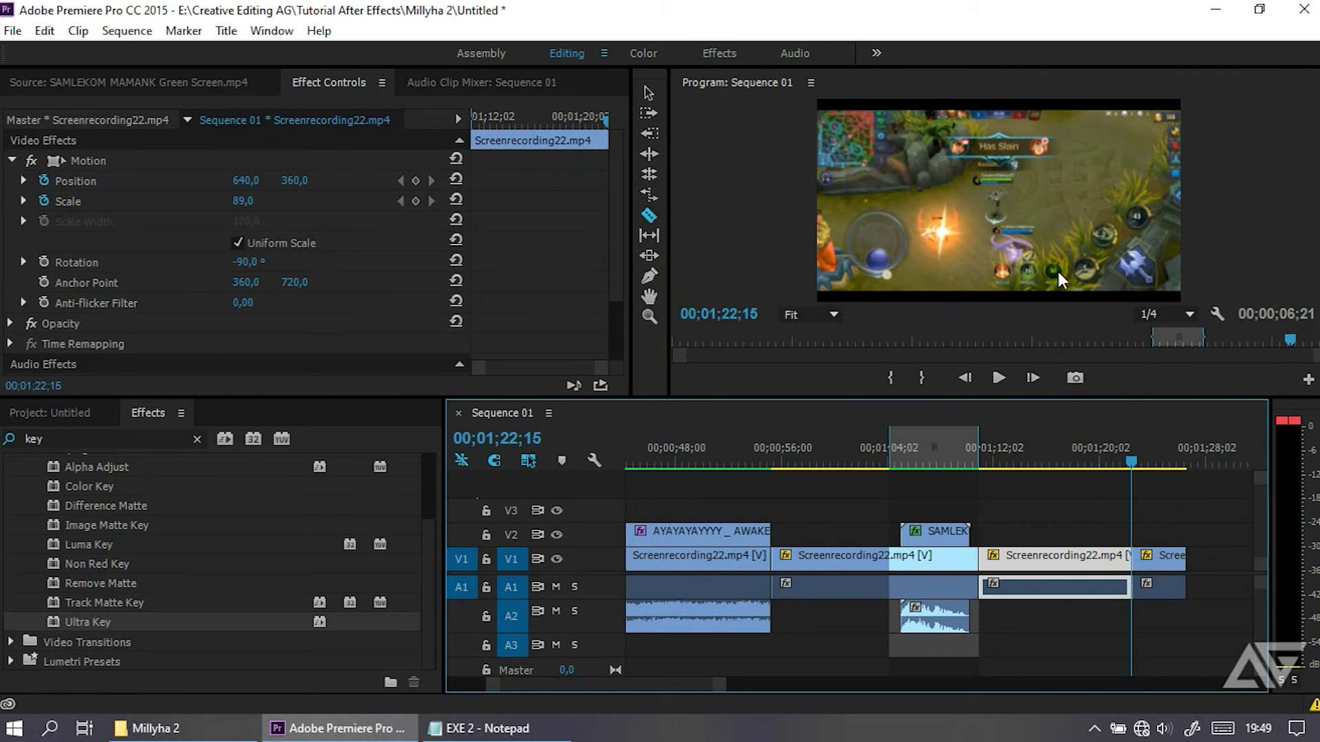
left_click(1038, 386)
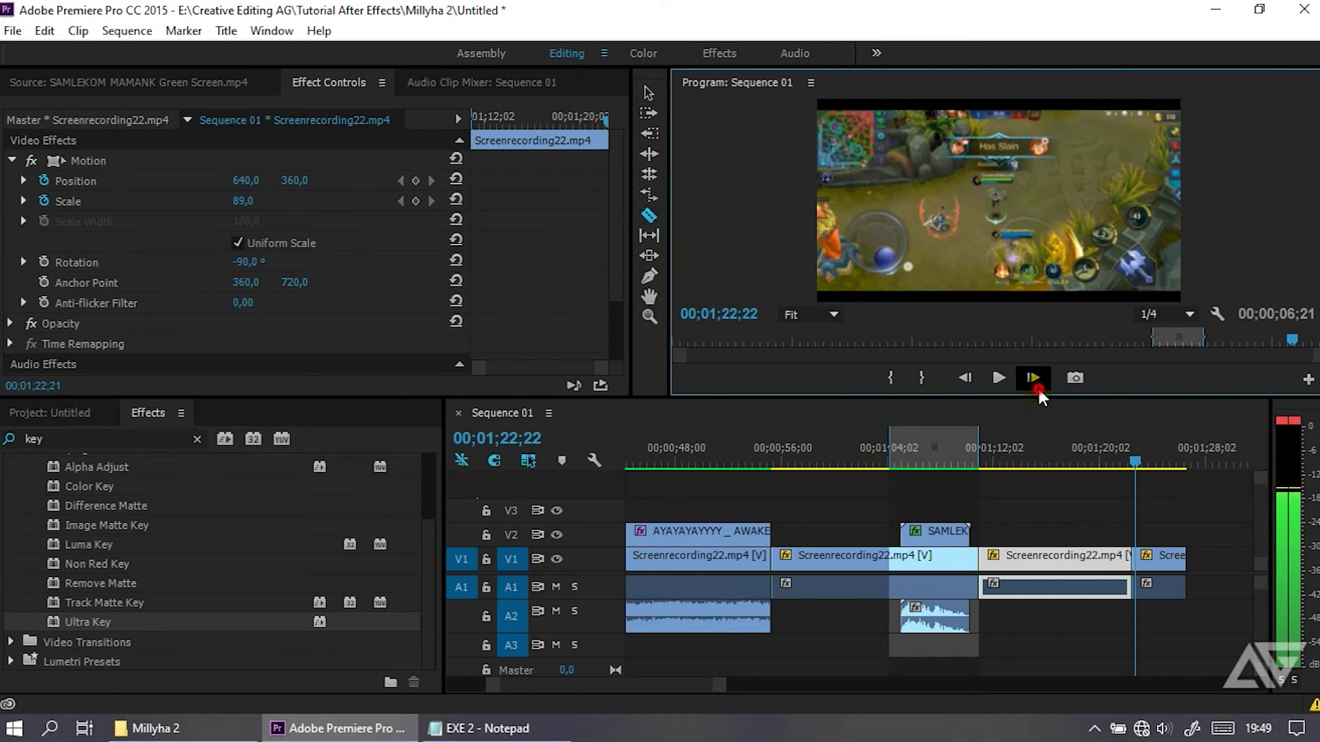
left_click(966, 385)
left_click(966, 385)
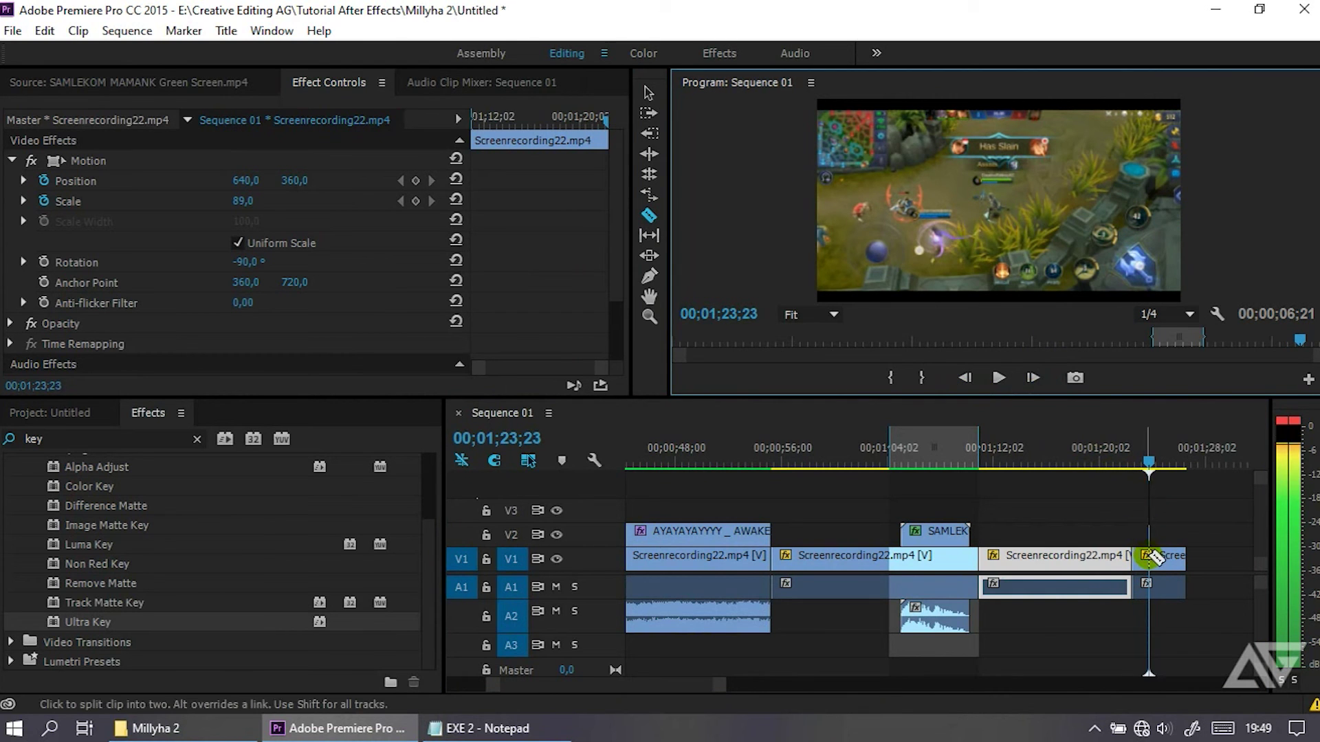
left_click(1150, 556)
left_click(648, 92)
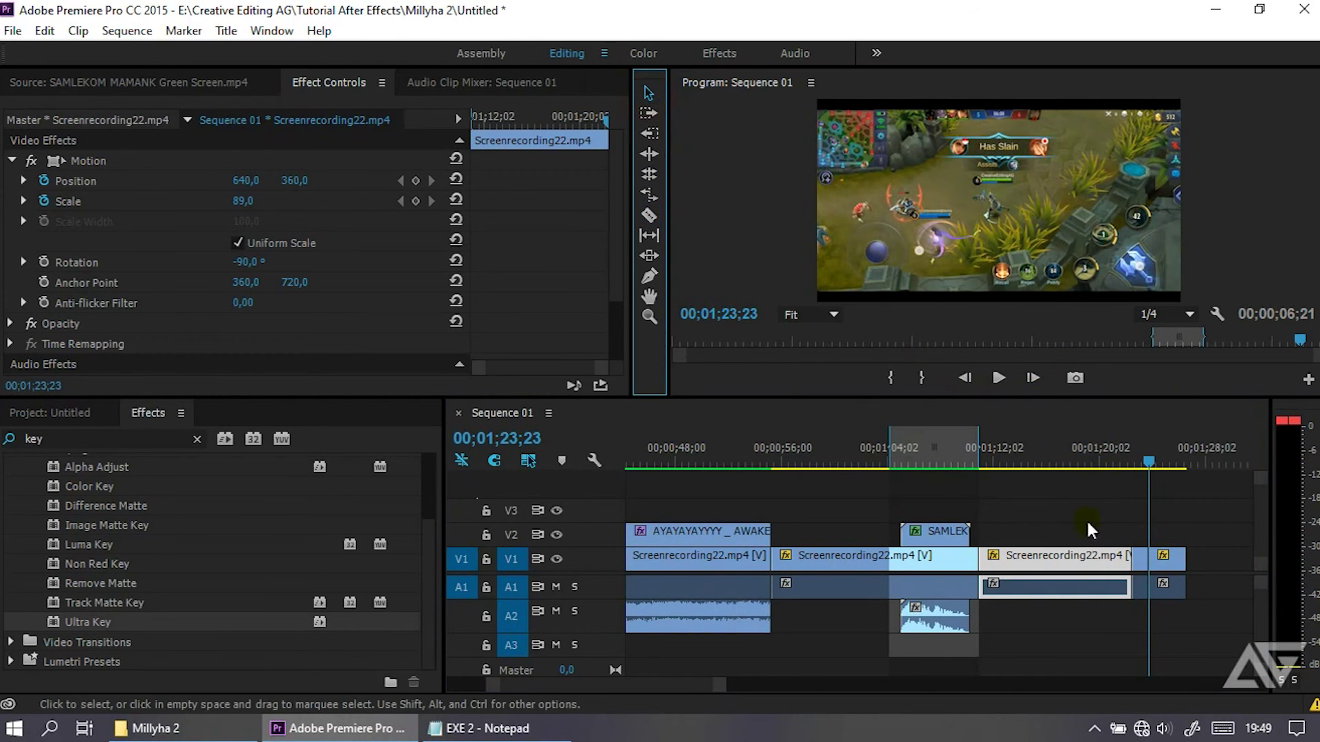
- Delete the unwanted middle gameplay clip and slide the tail clip left to close the gap
key("Delete")
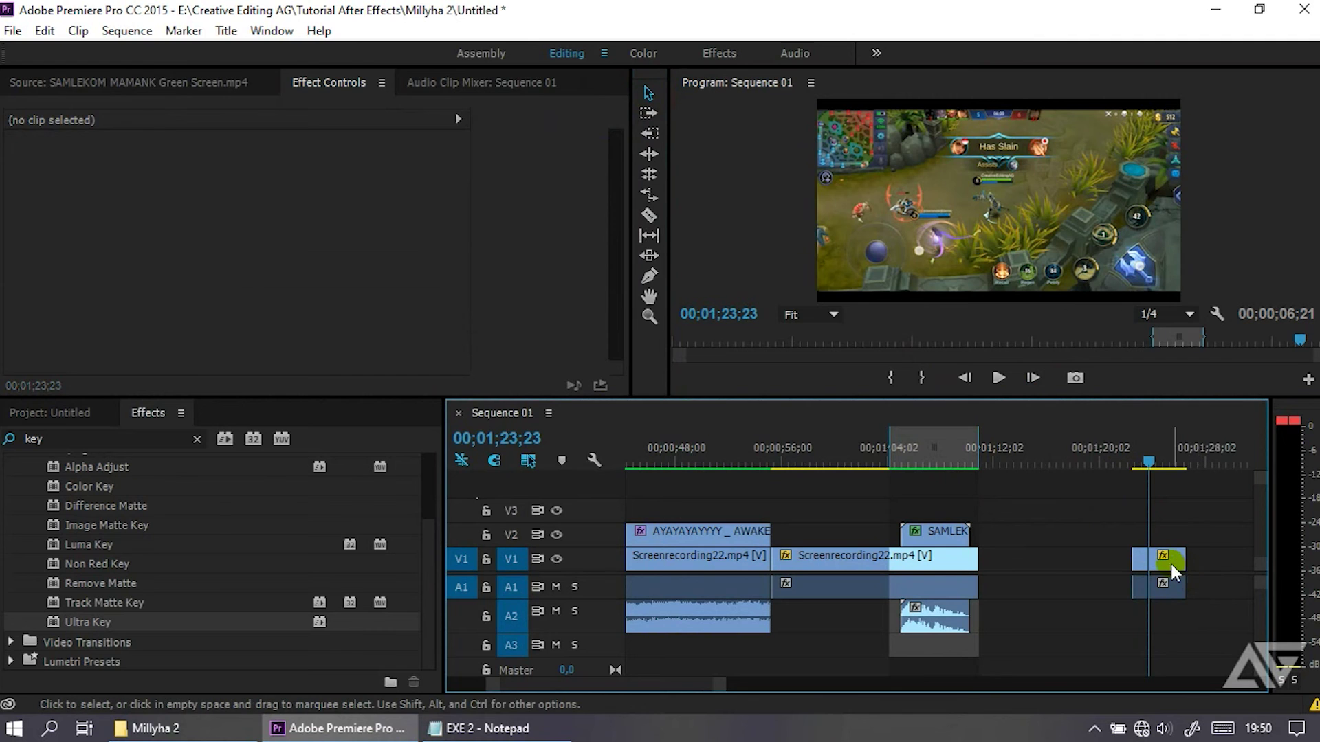
left_click(1172, 563)
left_click_drag(1076, 567, 990, 564)
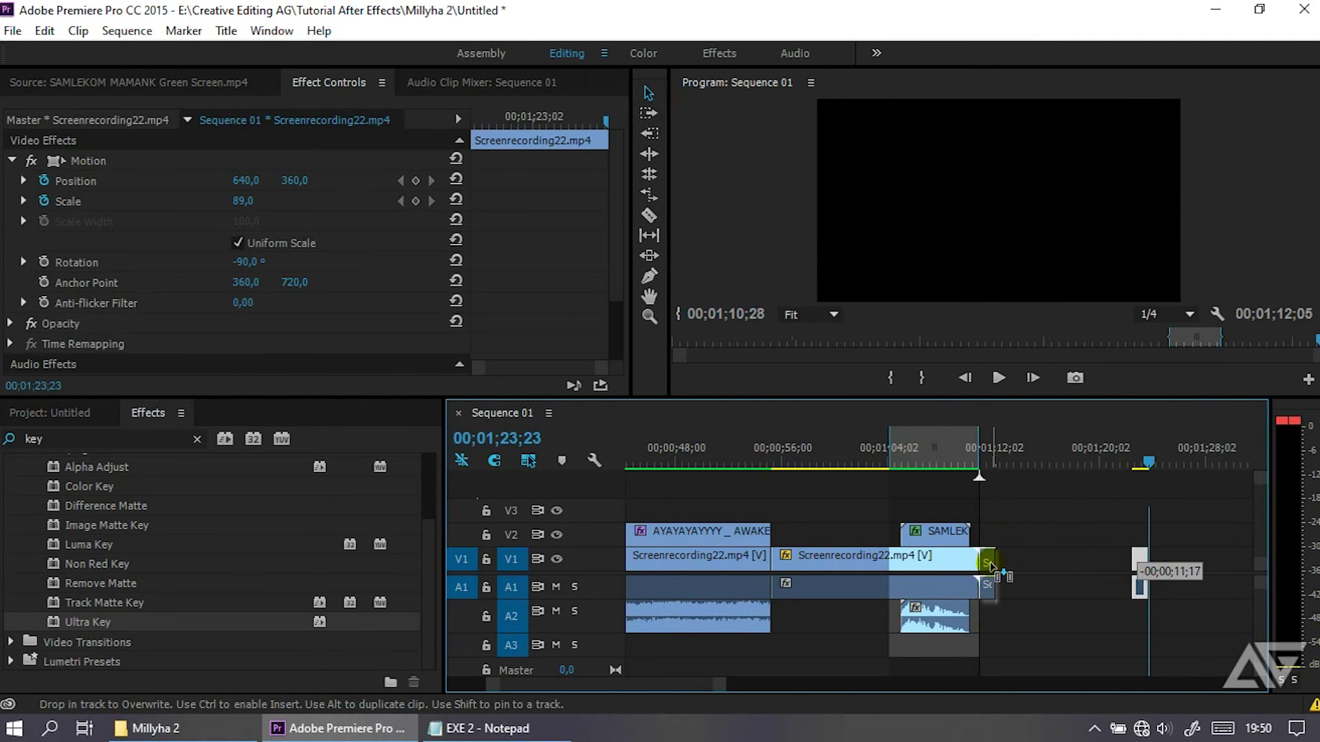
- At 01;11;17, zoom the gameplay to Scale 230, Position Y 780, and lay the face clip above
left_click_drag(1068, 469, 987, 567)
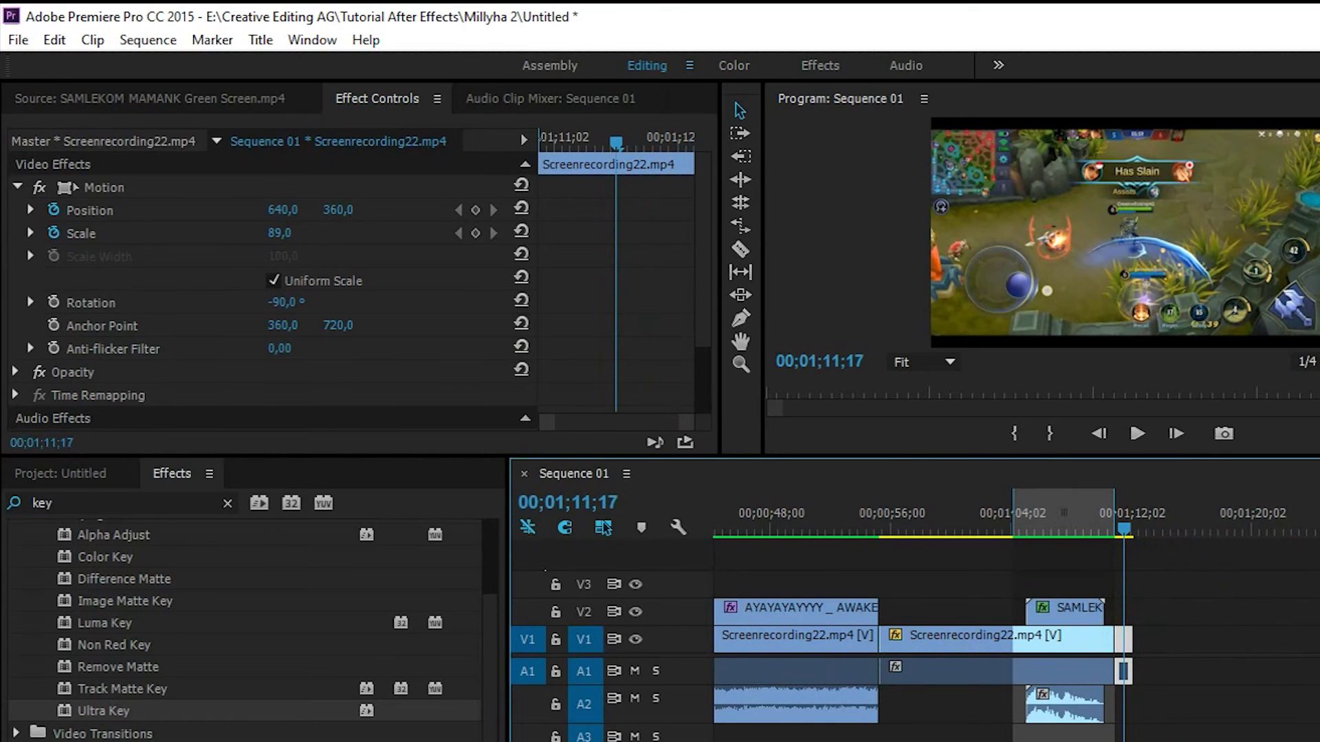
mouse_move(279, 233)
left_mouse_down()
mouse_move(371, 233)
mouse_move(347, 213)
left_mouse_up()
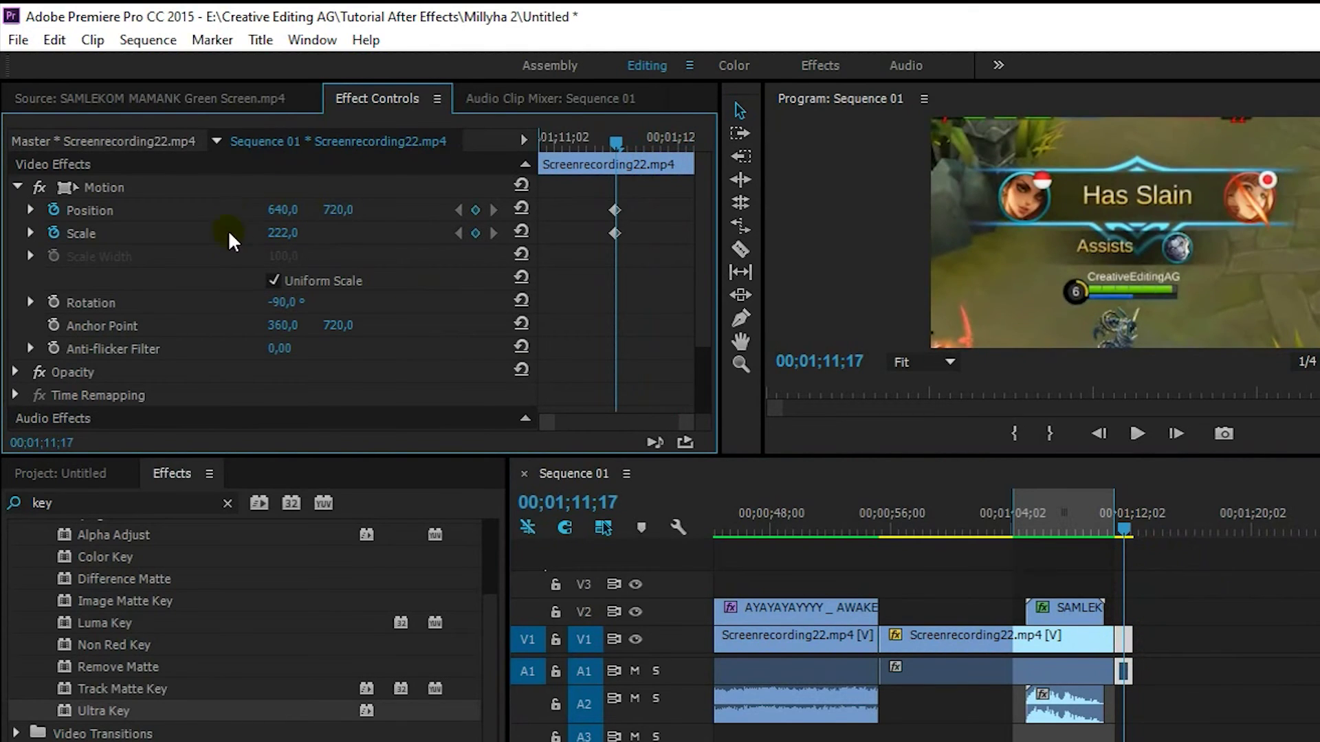
left_click(284, 233)
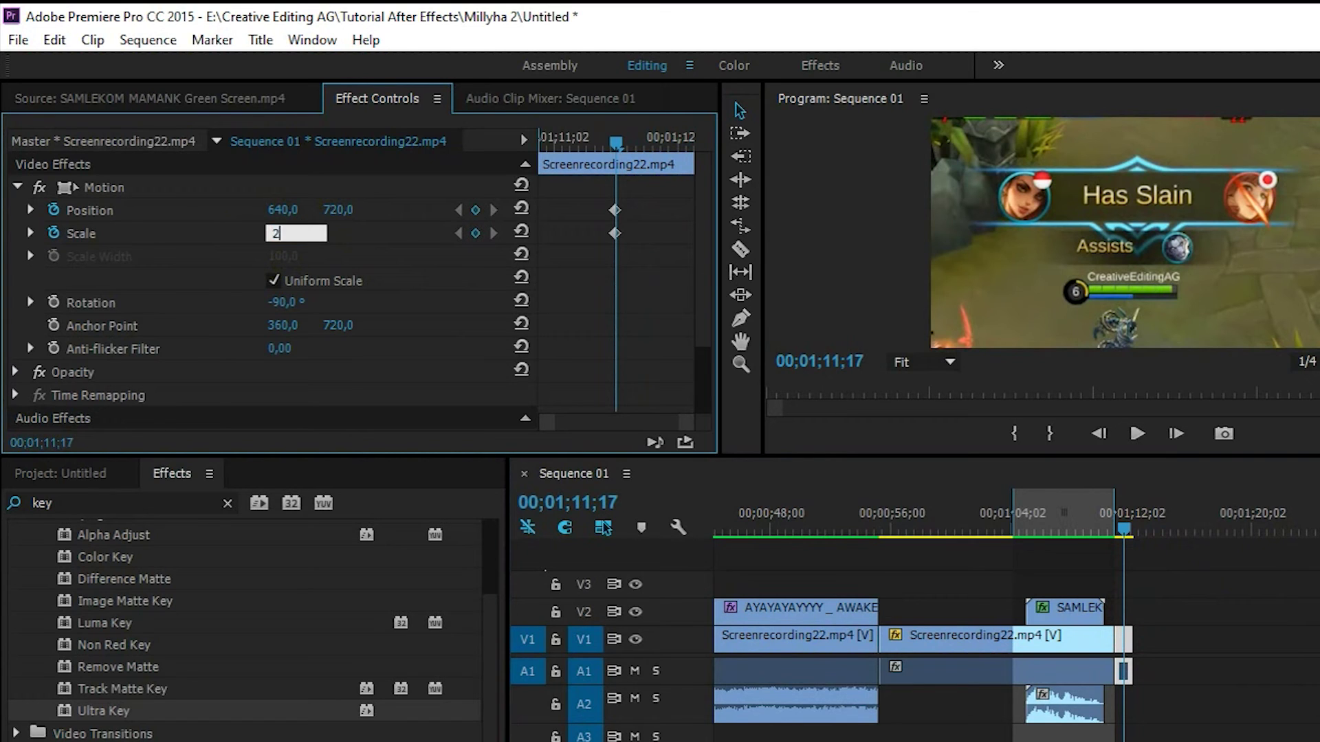
type("30")
left_click(357, 246)
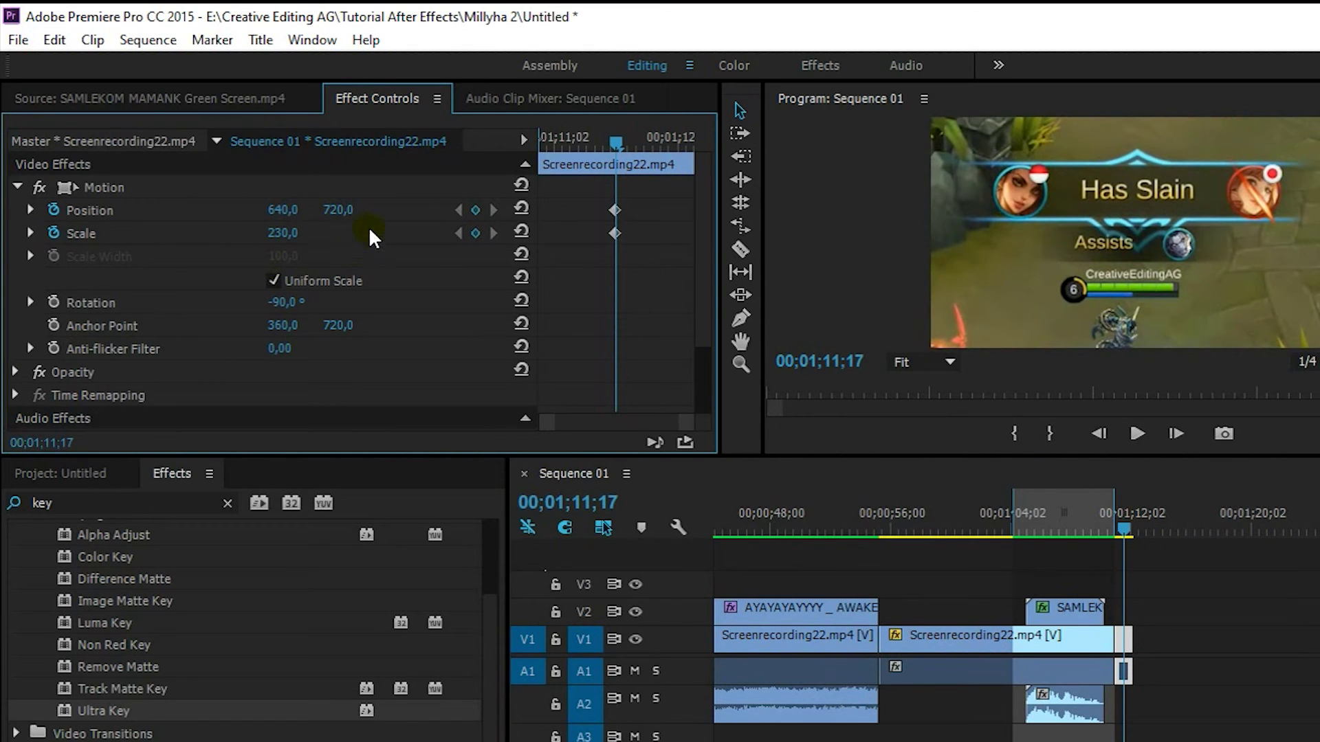
left_click_drag(349, 217, 365, 220)
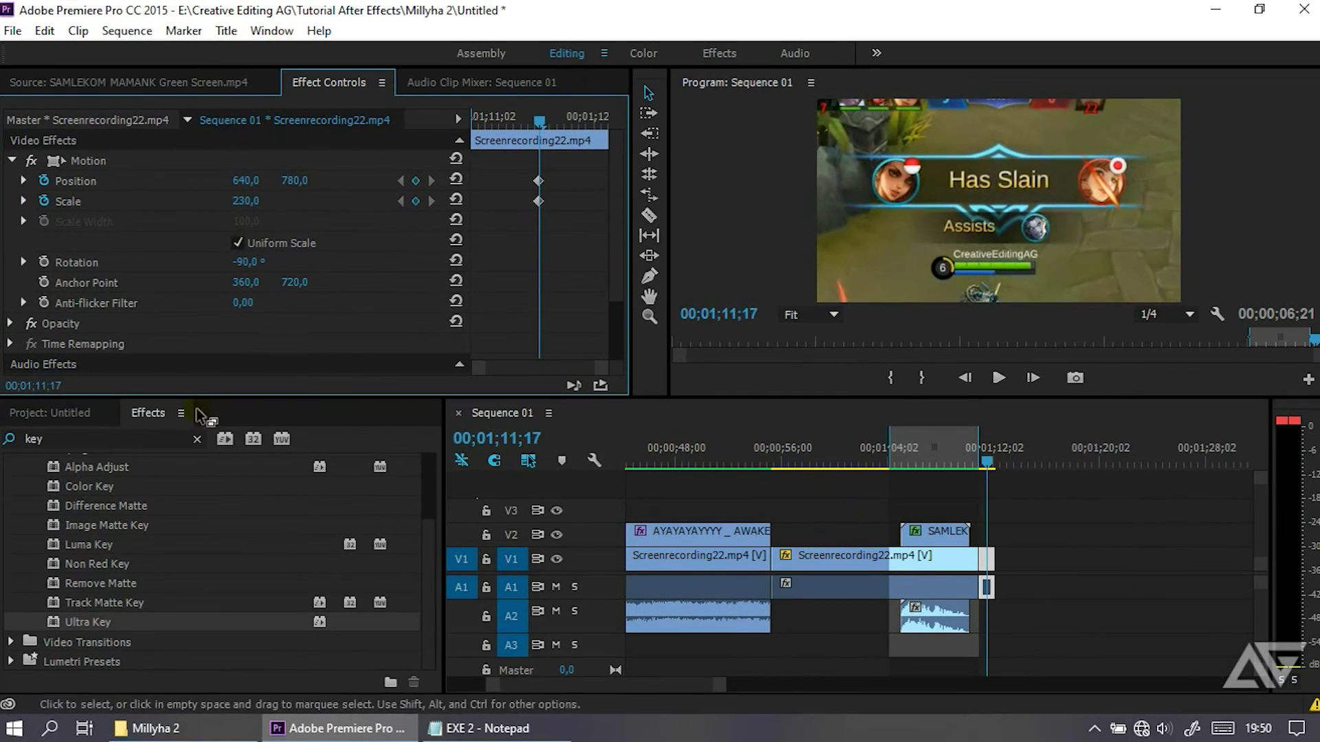
left_click(48, 412)
left_click_drag(79, 602, 1018, 537)
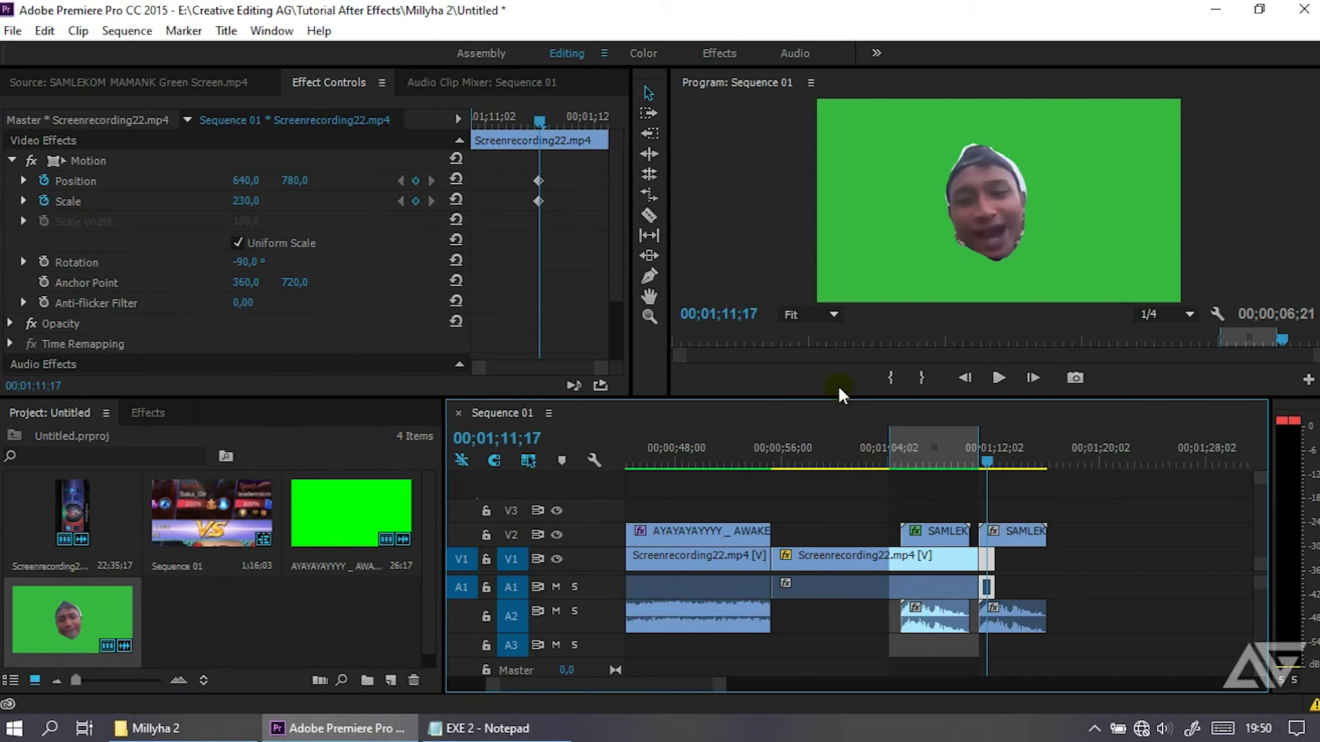
- Trim the new face clip to the playhead and key out its green with Ultra Key
left_click_drag(1043, 531, 1010, 528)
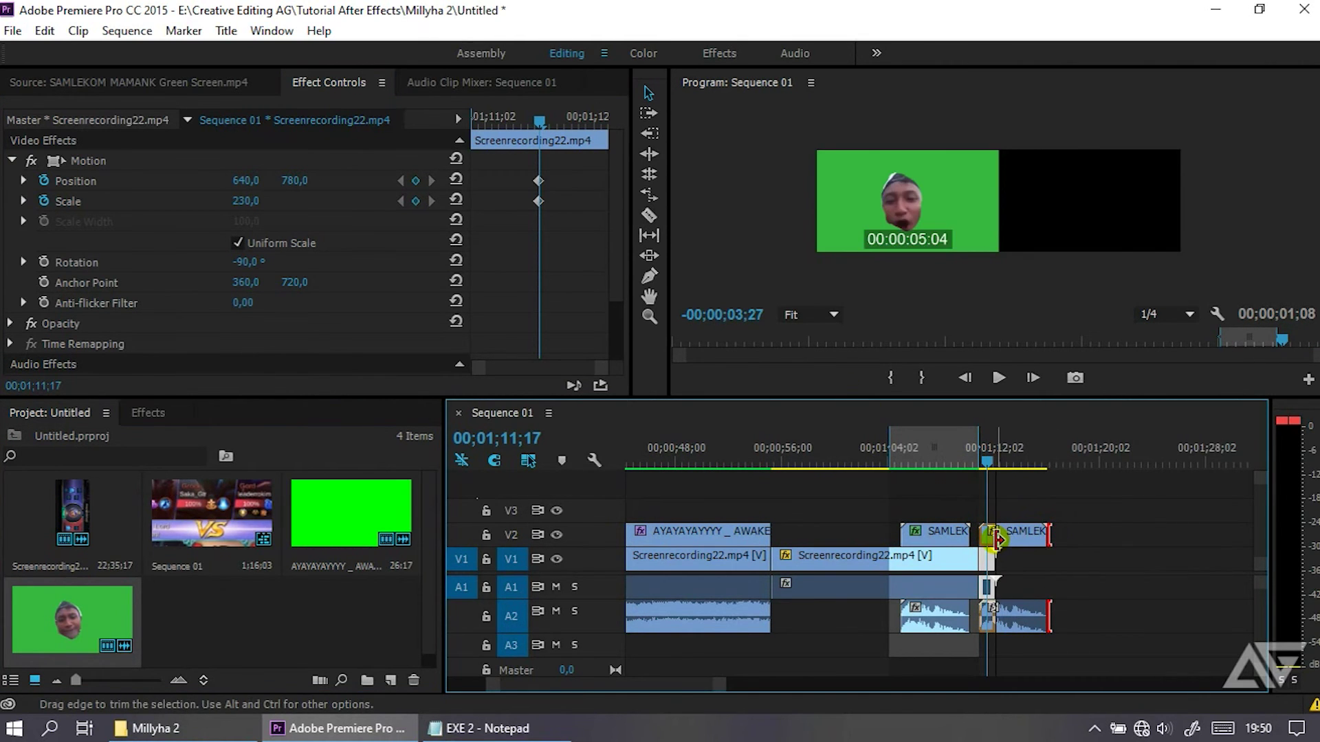
left_click(988, 535)
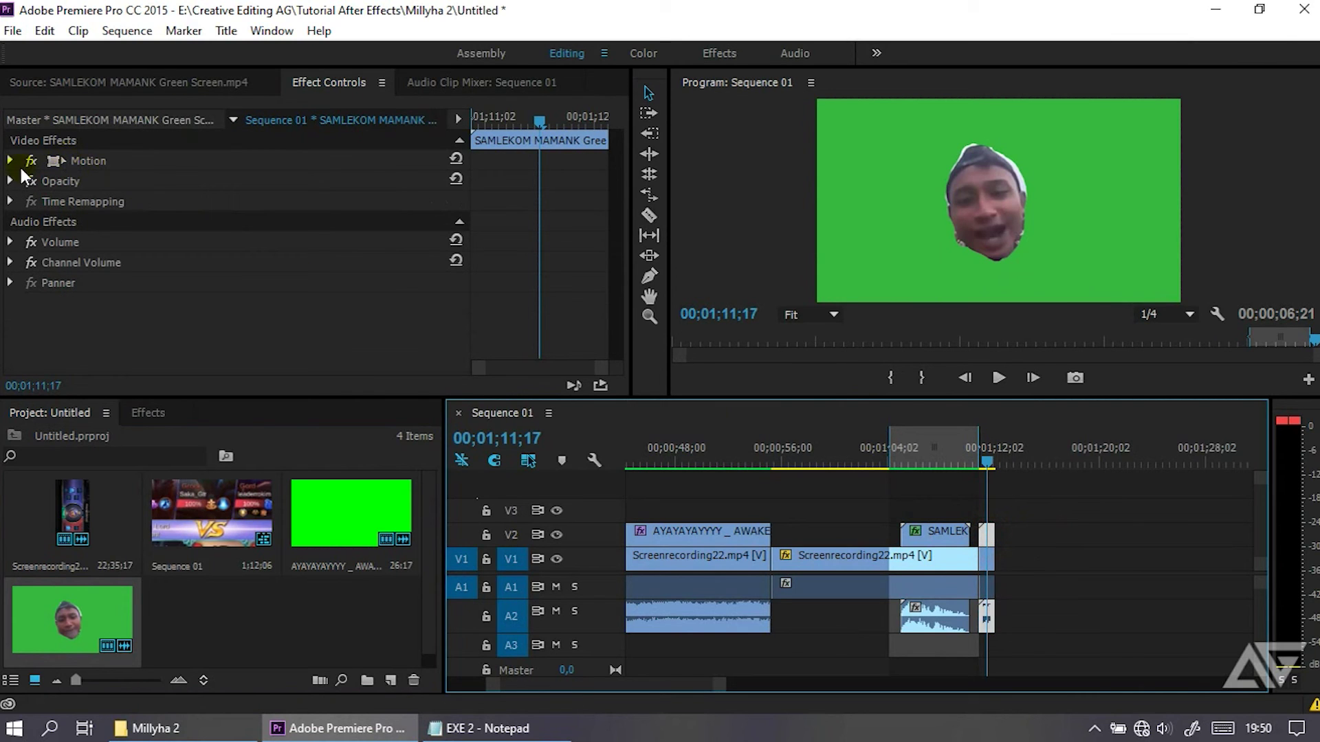
left_click(137, 412)
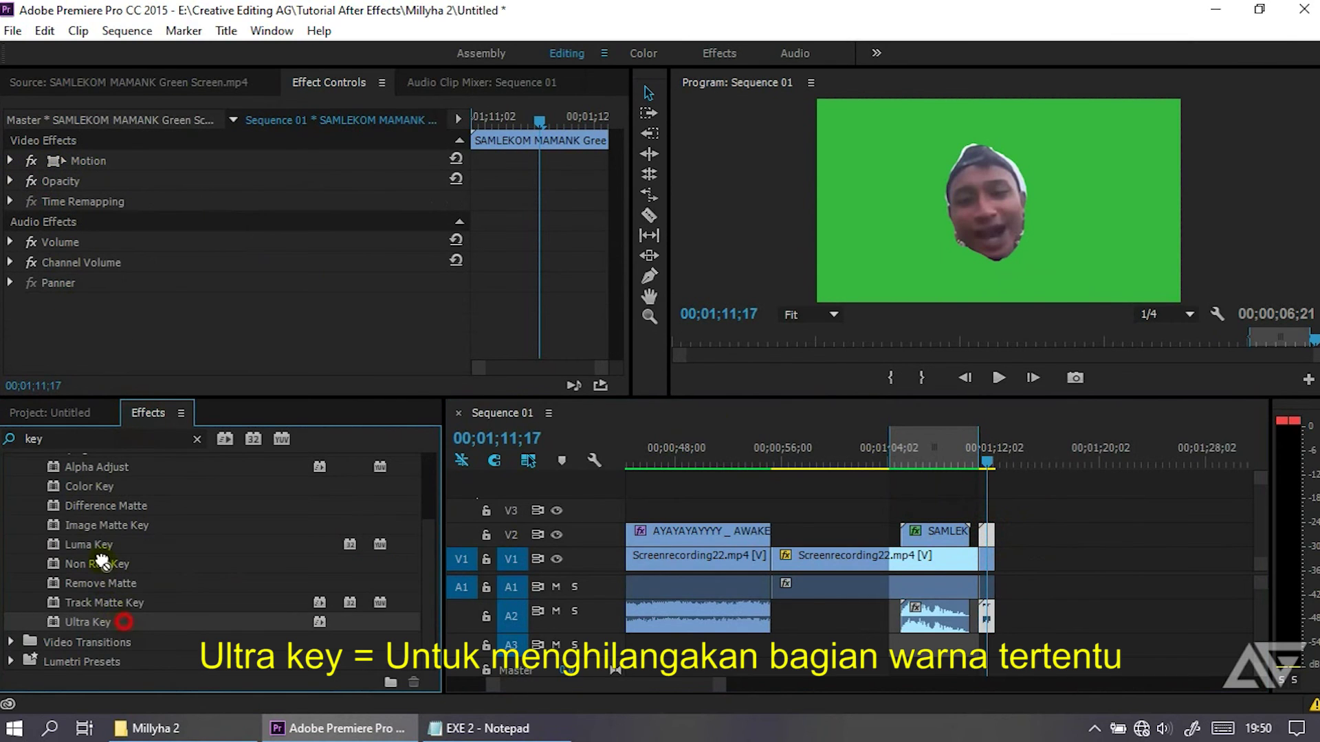
left_click_drag(102, 562, 103, 339)
left_click(263, 303)
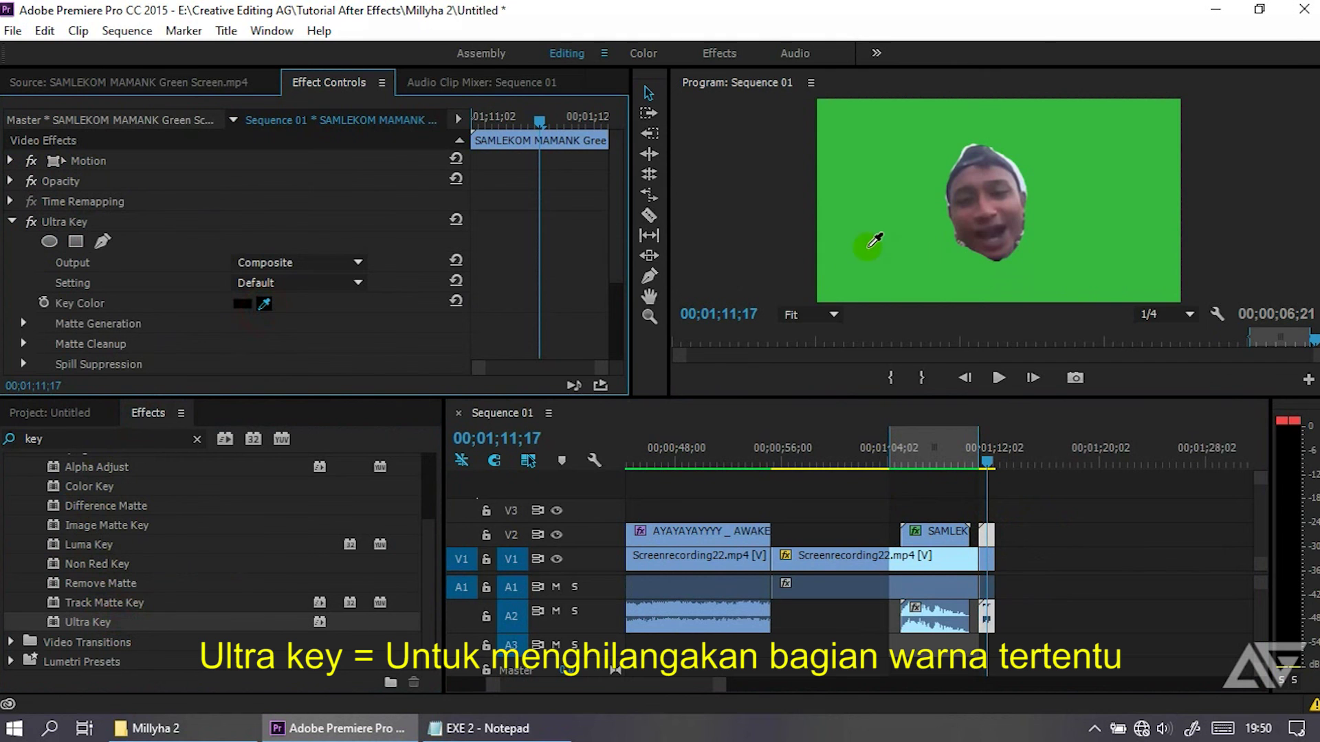
left_click(865, 244)
- Scale the face to 66 and place it at Position 309,290 beside the Has Slain banner
left_click(10, 221)
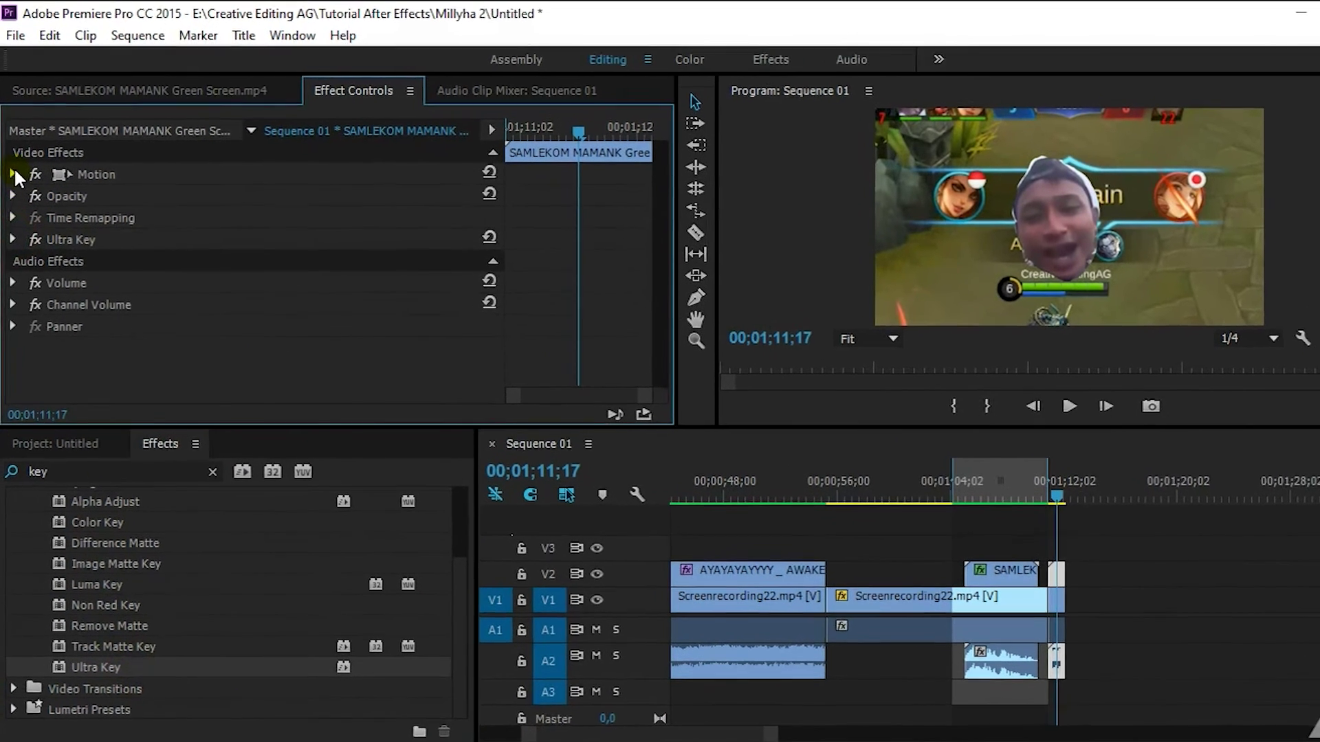
left_click(10, 160)
mouse_move(282, 237)
left_mouse_down()
mouse_move(258, 237)
mouse_move(323, 210)
mouse_move(152, 210)
left_mouse_up()
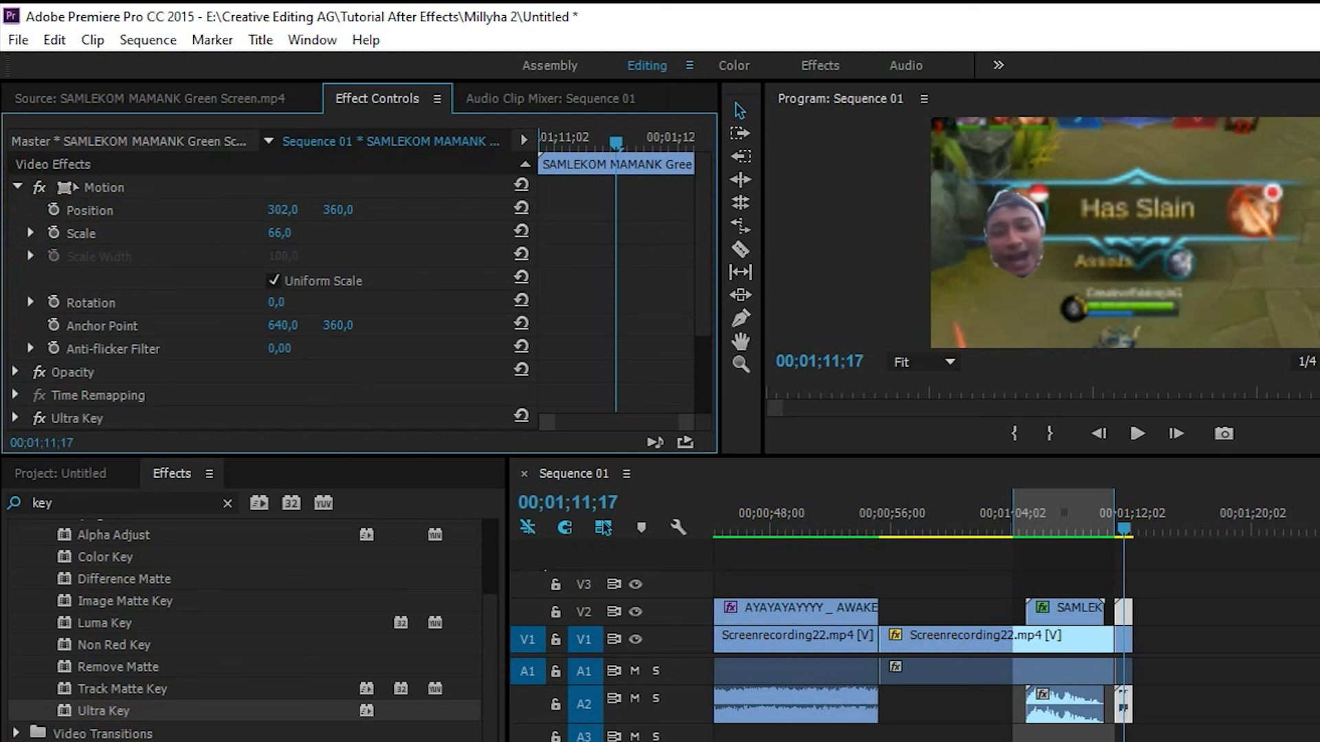
left_click_drag(337, 209, 290, 210)
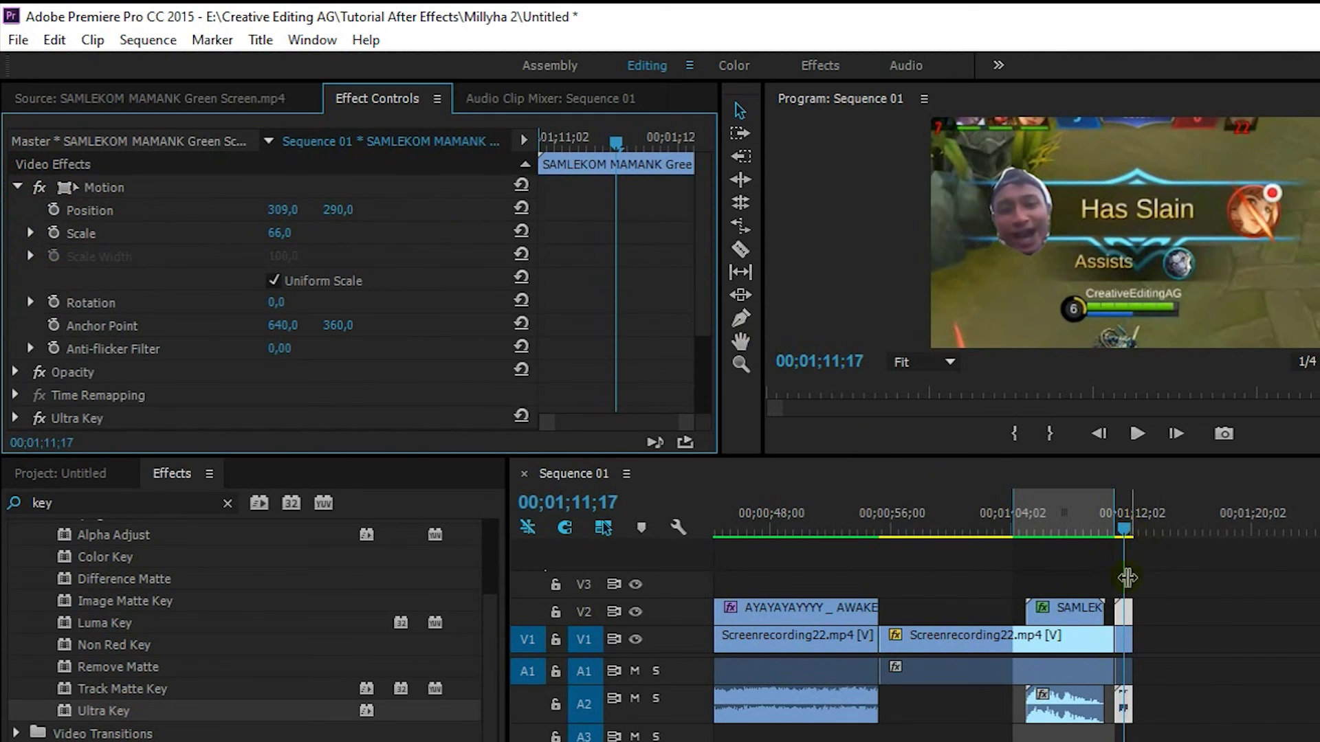
- Zoom the timeline in around the playhead and render the sequence previews
left_click(837, 552)
scroll(838, 552, "up", 4)
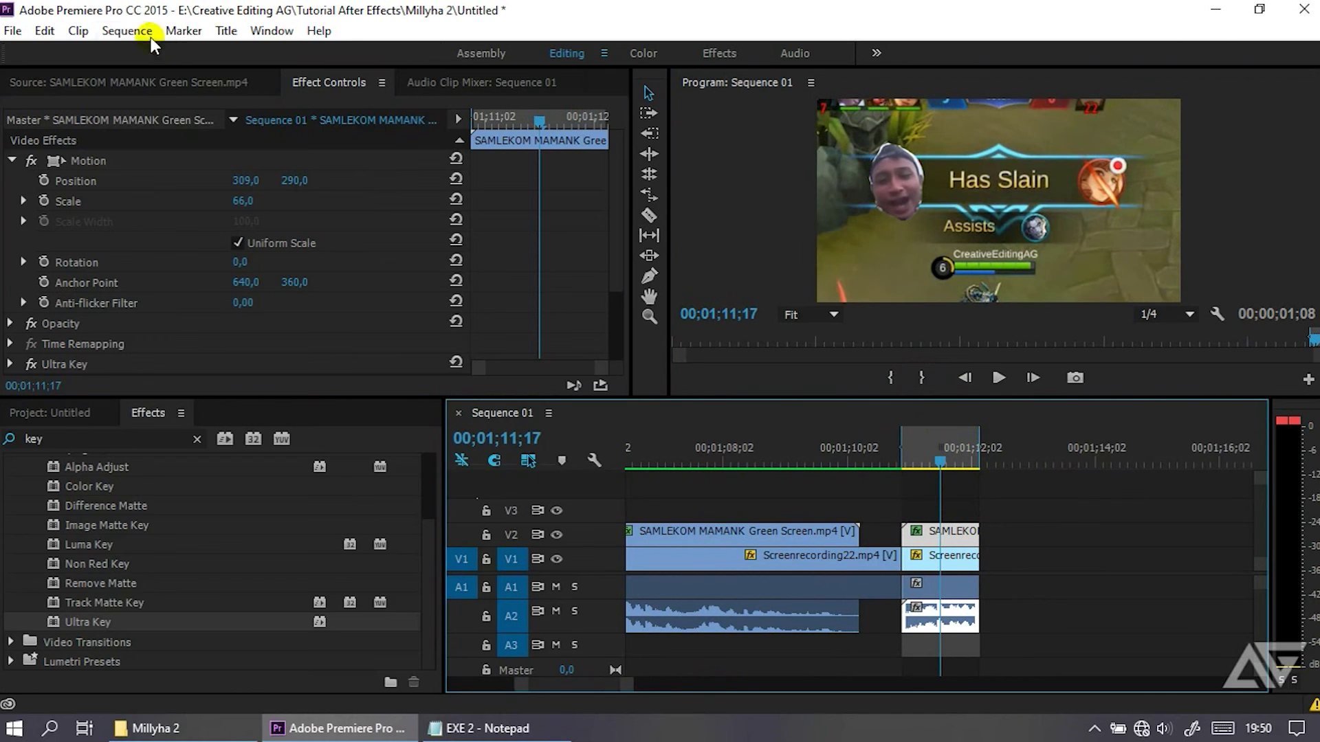
left_click(145, 32)
left_click(163, 97)
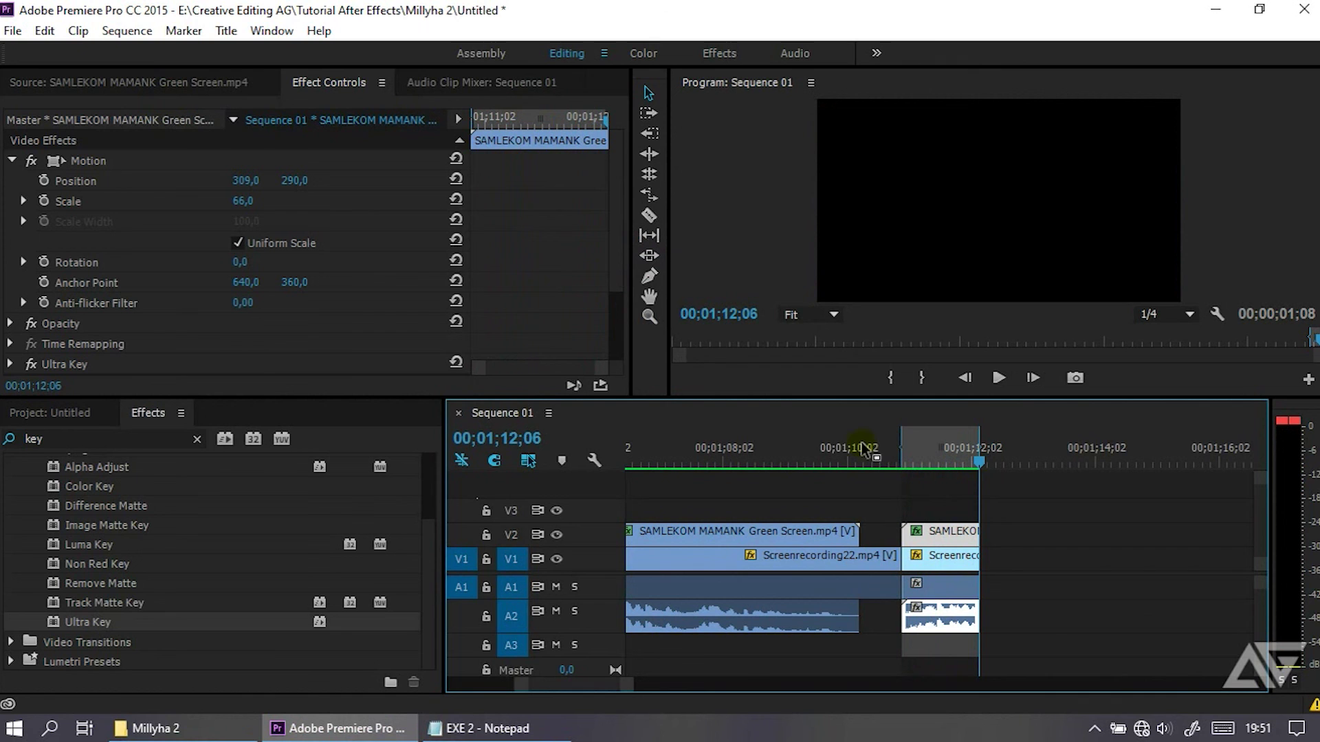
- Scrub back over the keyed face beside Has Slain, then bring up the EXE 2 notes in Notepad
left_click_drag(974, 460, 923, 468)
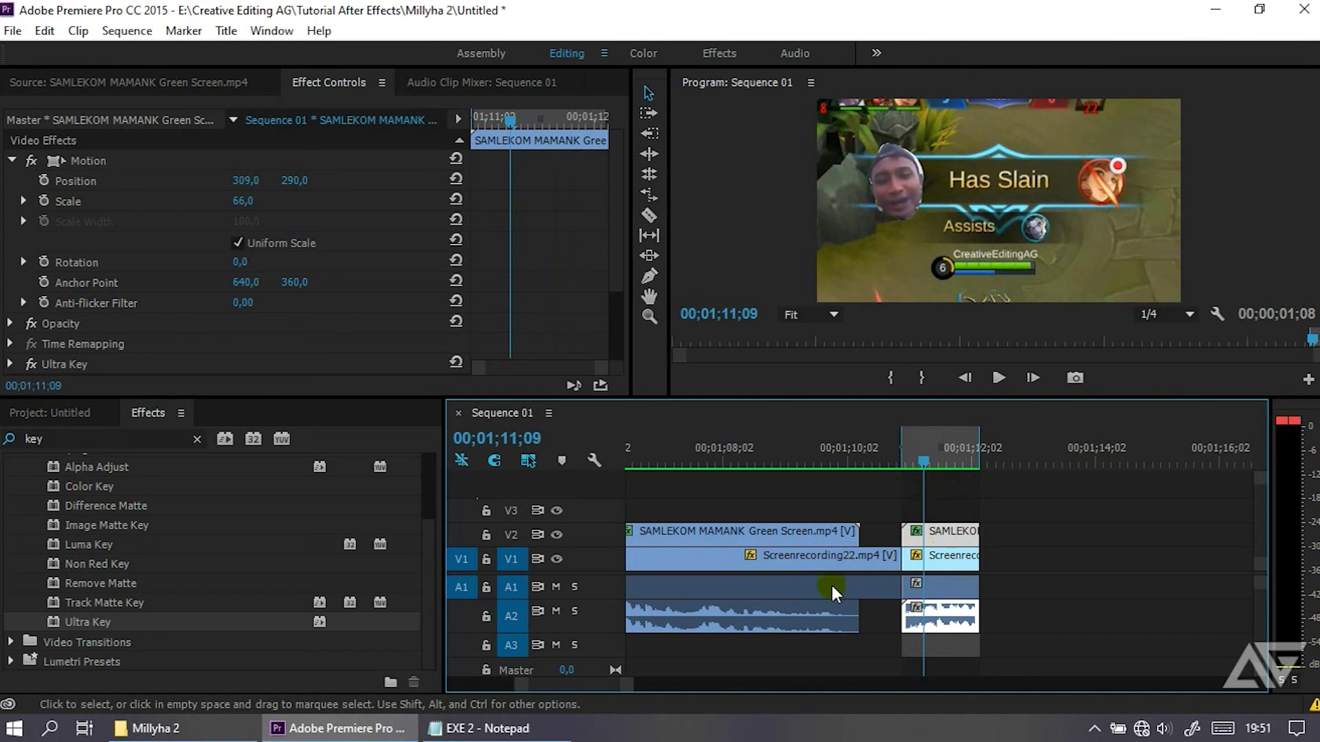
left_click(522, 722)
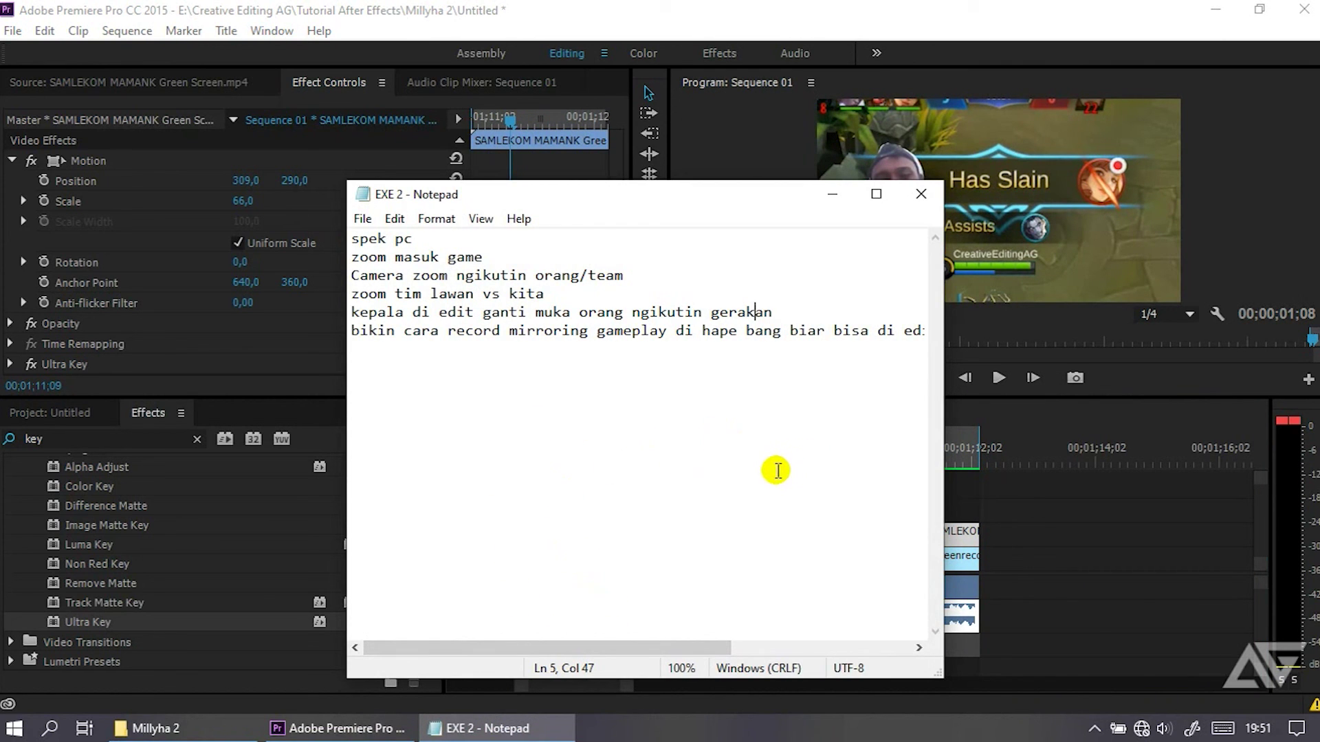
- Minimize the EXE 2 notes, show the Project bin, then restore and minimize Notepad again
left_click(832, 194)
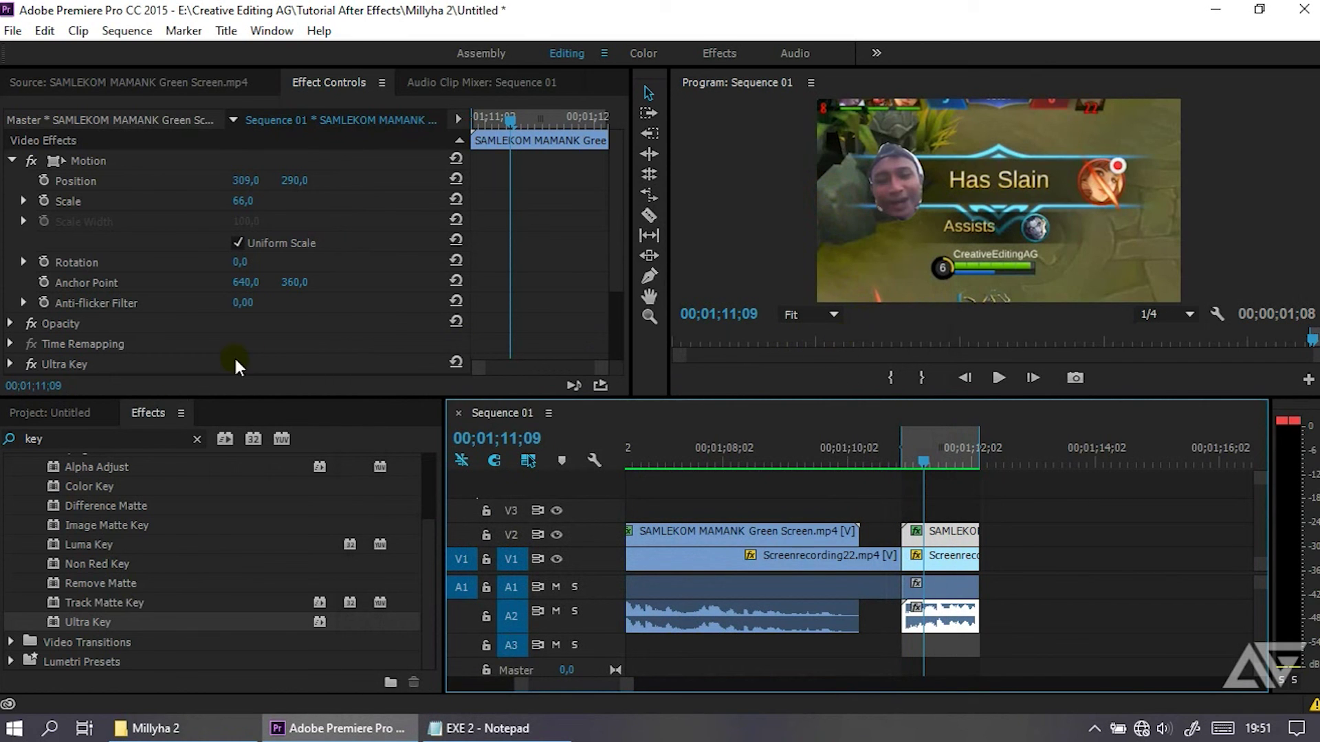
left_click(74, 414)
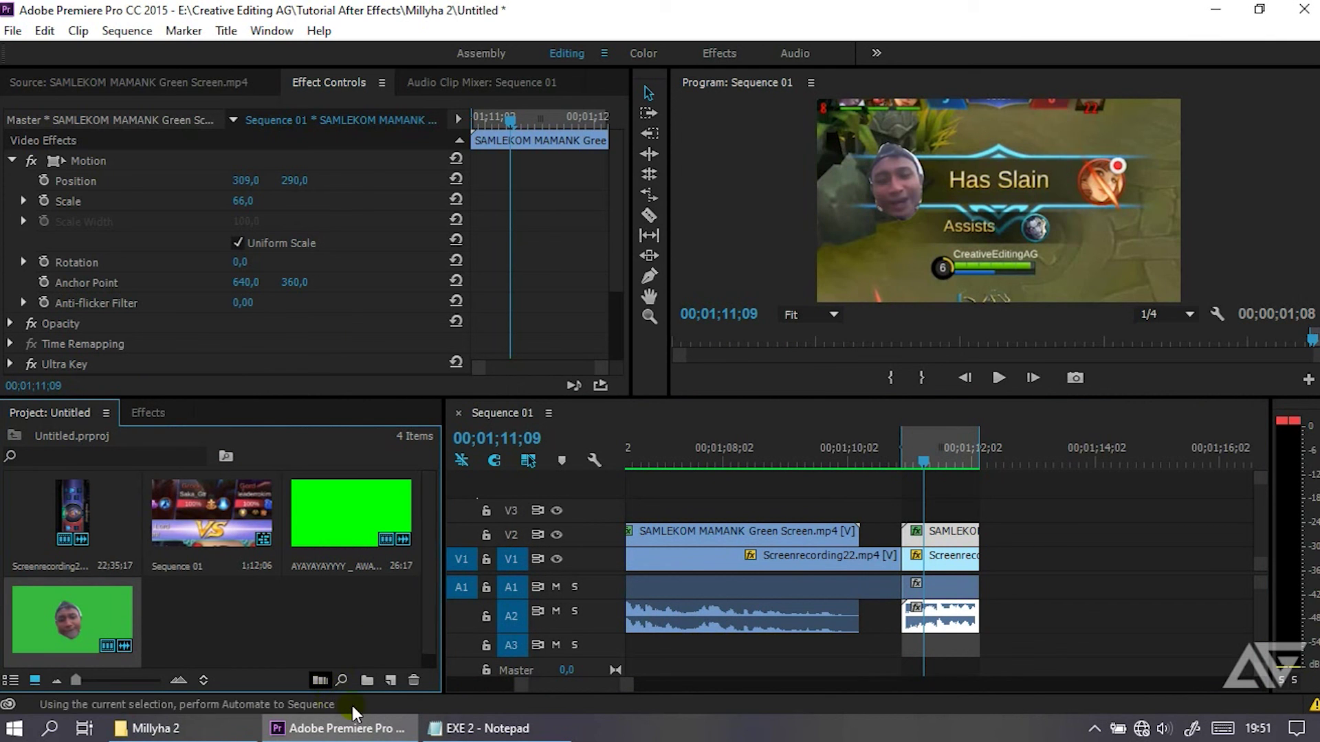
left_click(484, 729)
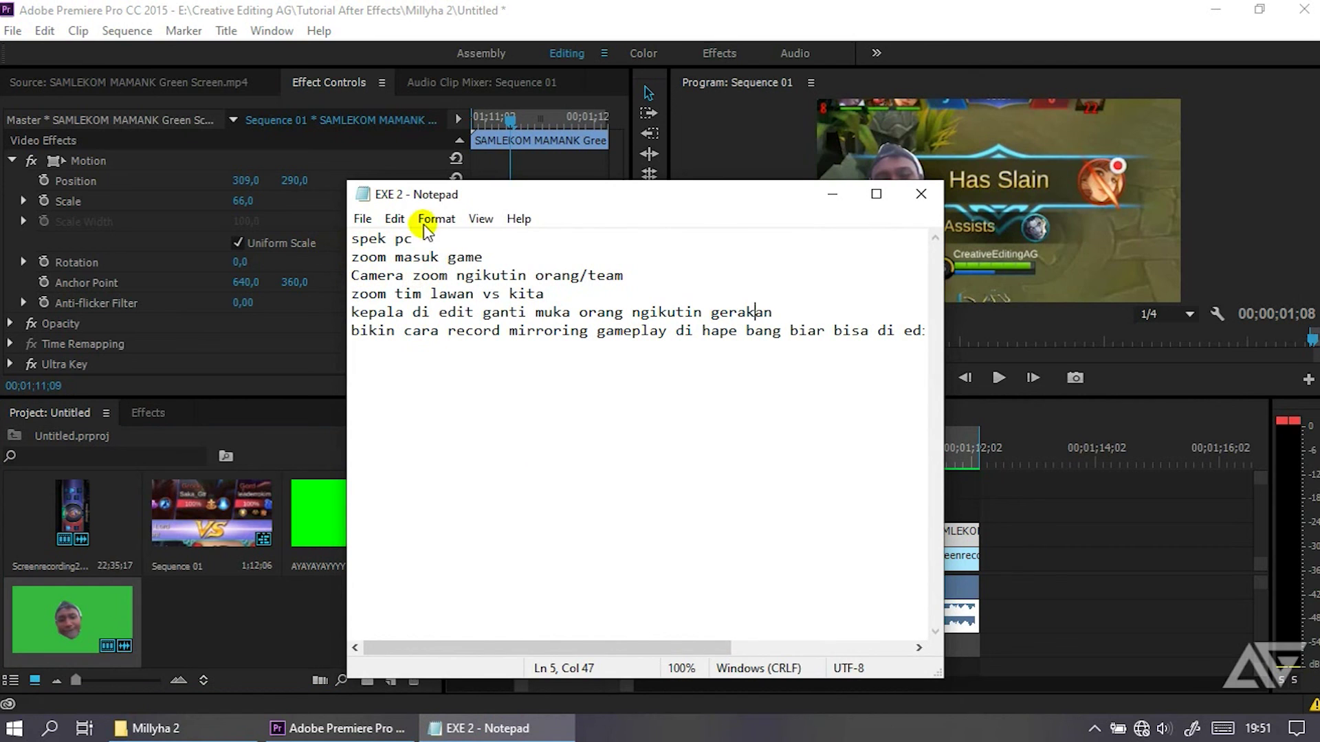
left_click(828, 200)
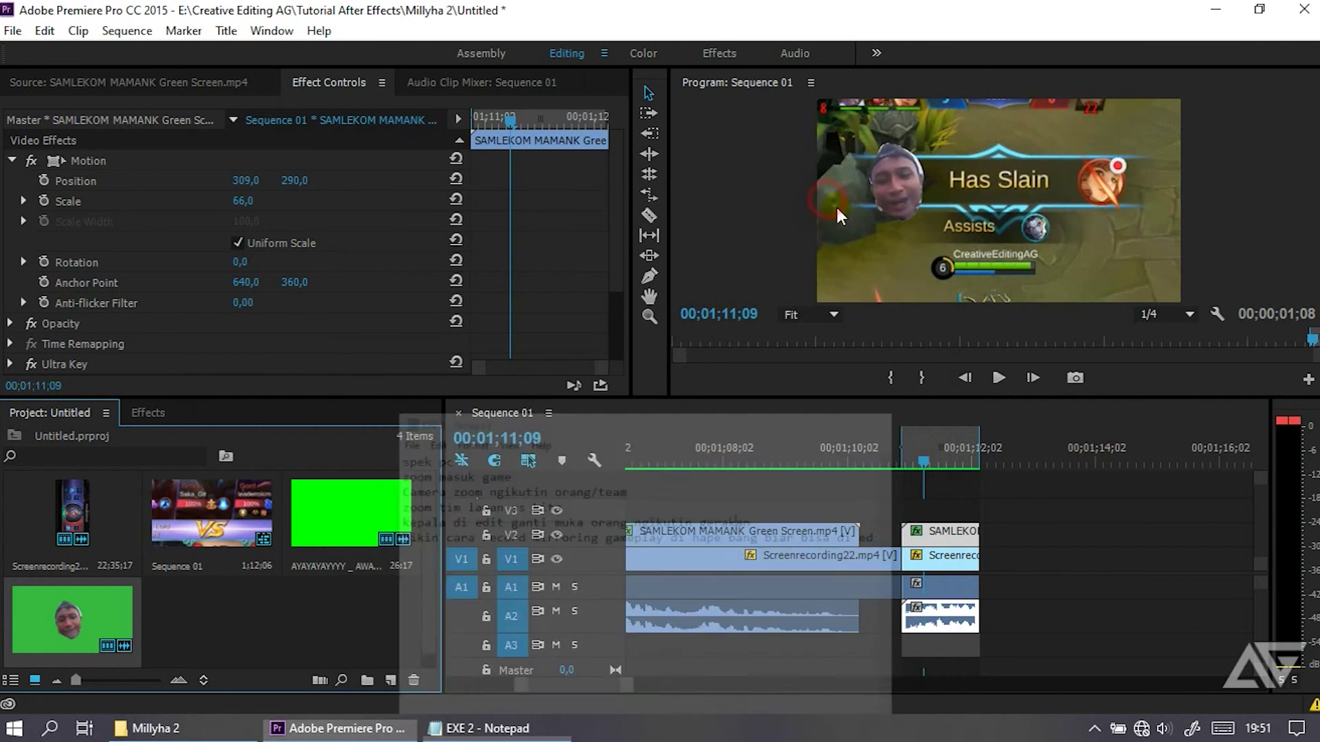